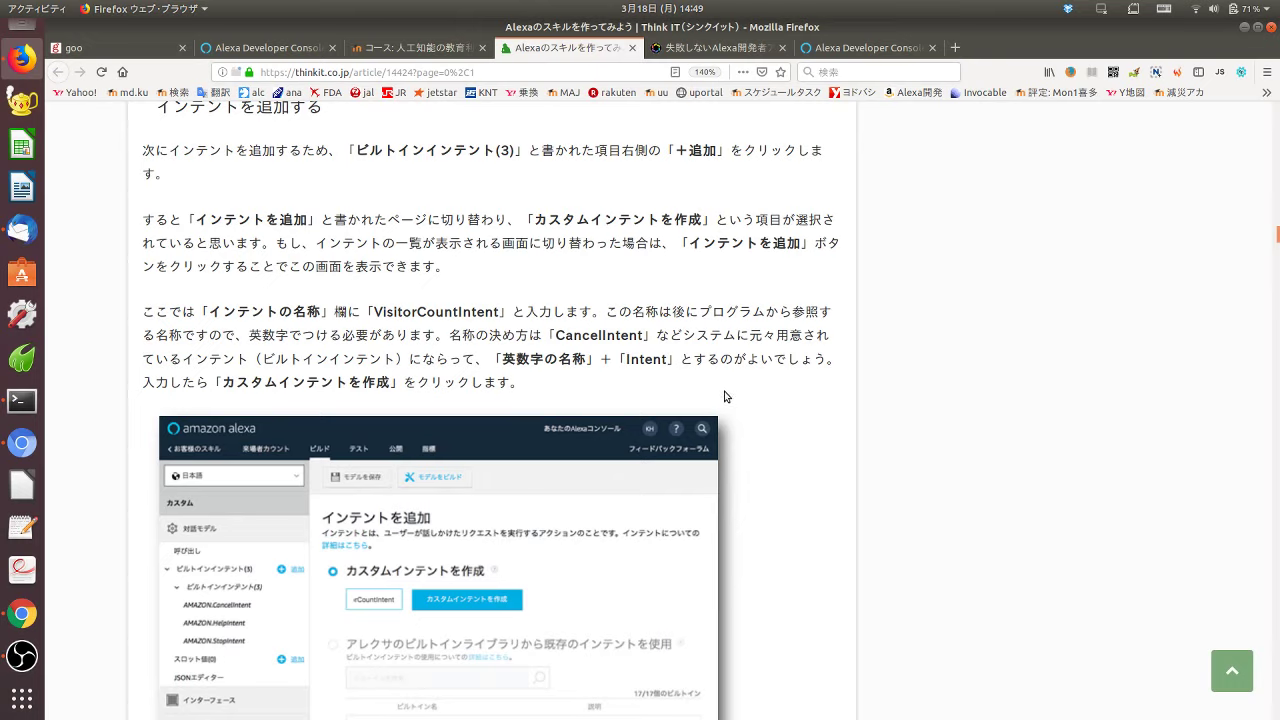
- Read the article's instructions for adding VisitorCountIntent with its sample utterance and for obtaining the skill ID
scroll(796, 529, down, 4)
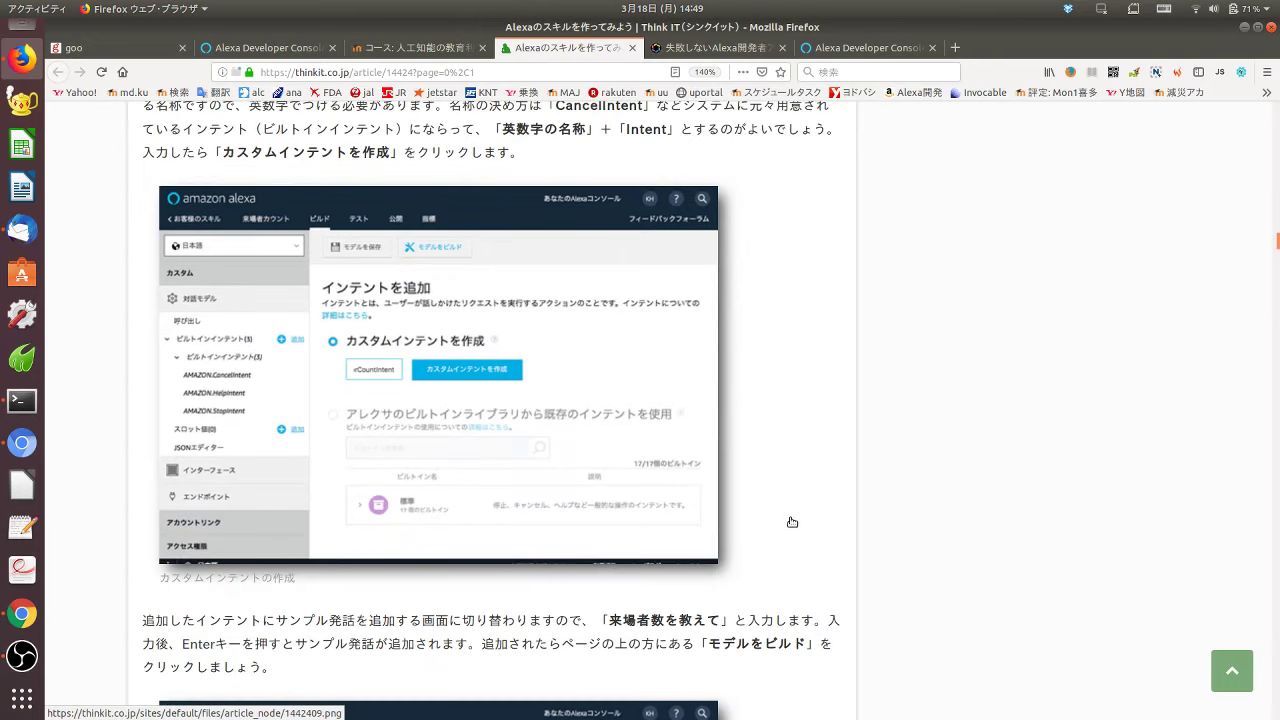
scroll(793, 524, down, 4)
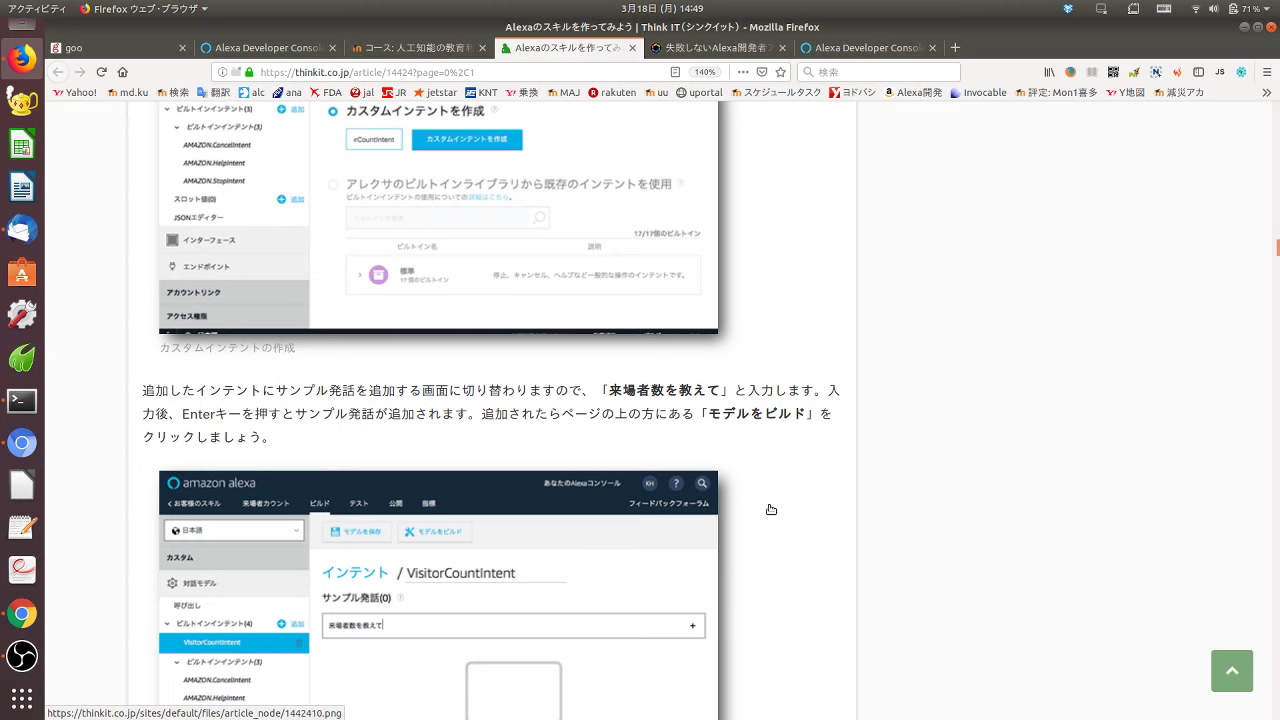
scroll(771, 497, down, 3)
scroll(494, 476, down, 10)
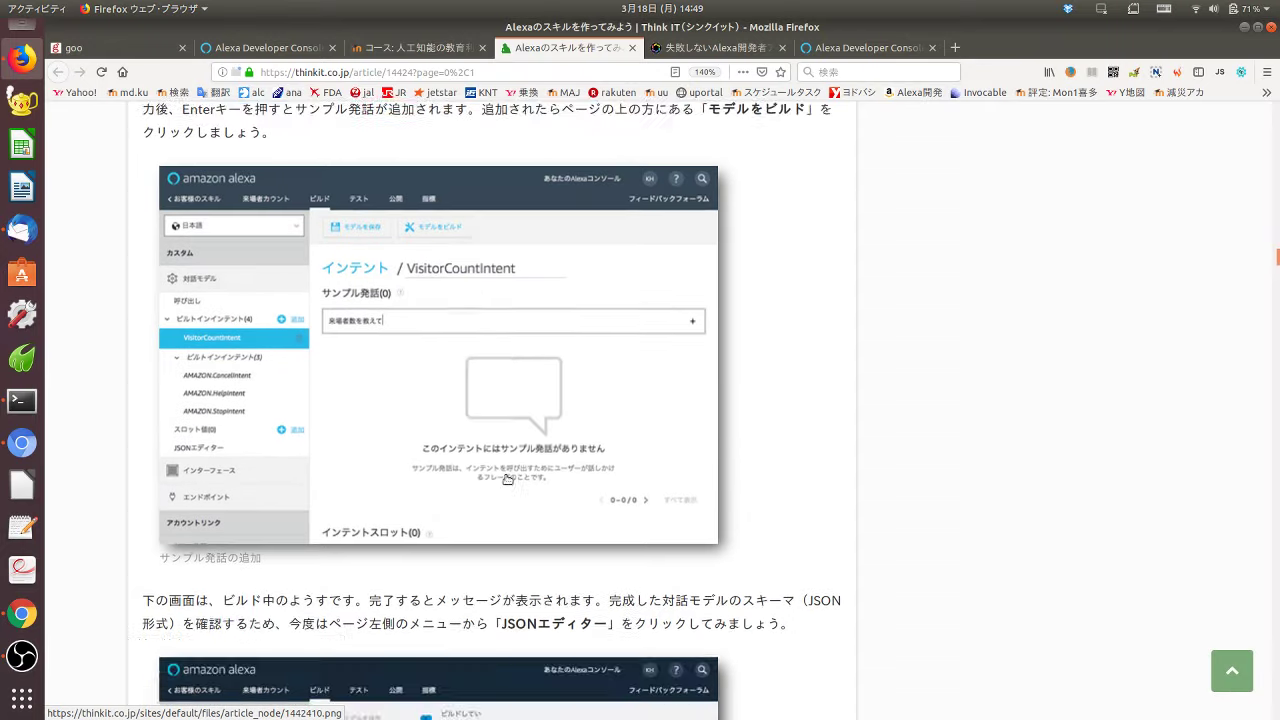
scroll(509, 478, down, 3)
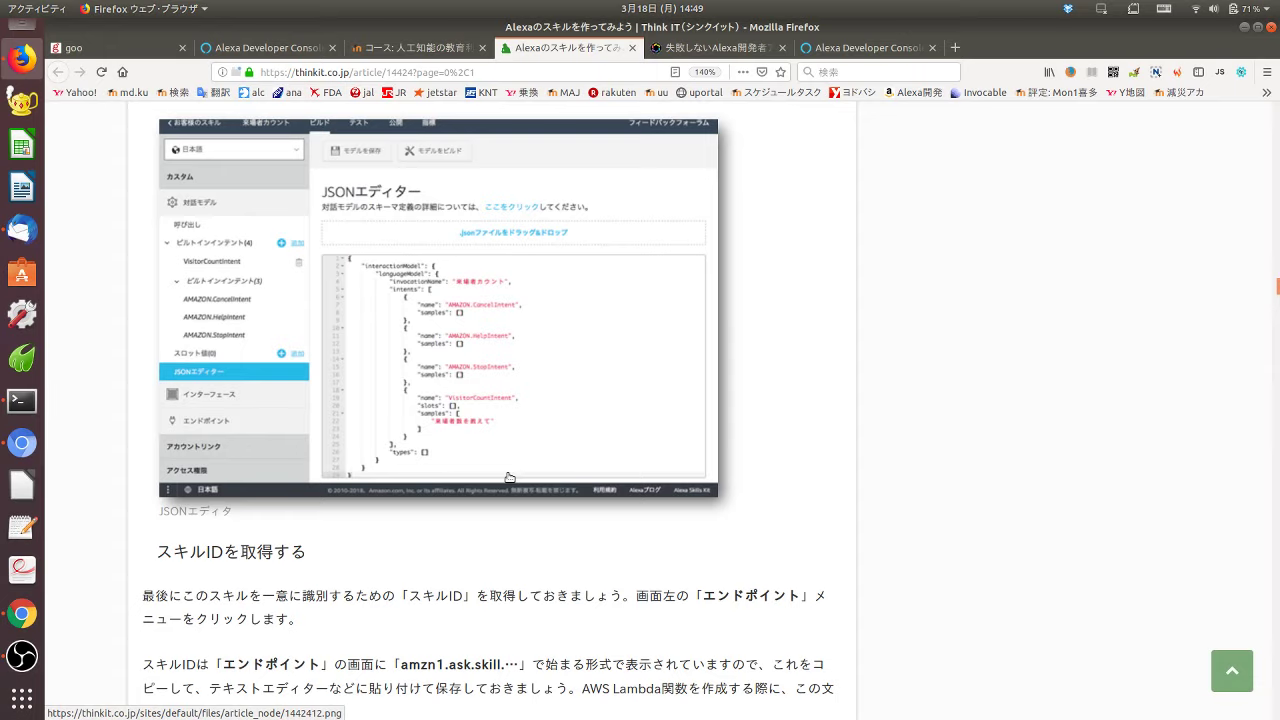
scroll(584, 501, down, 3)
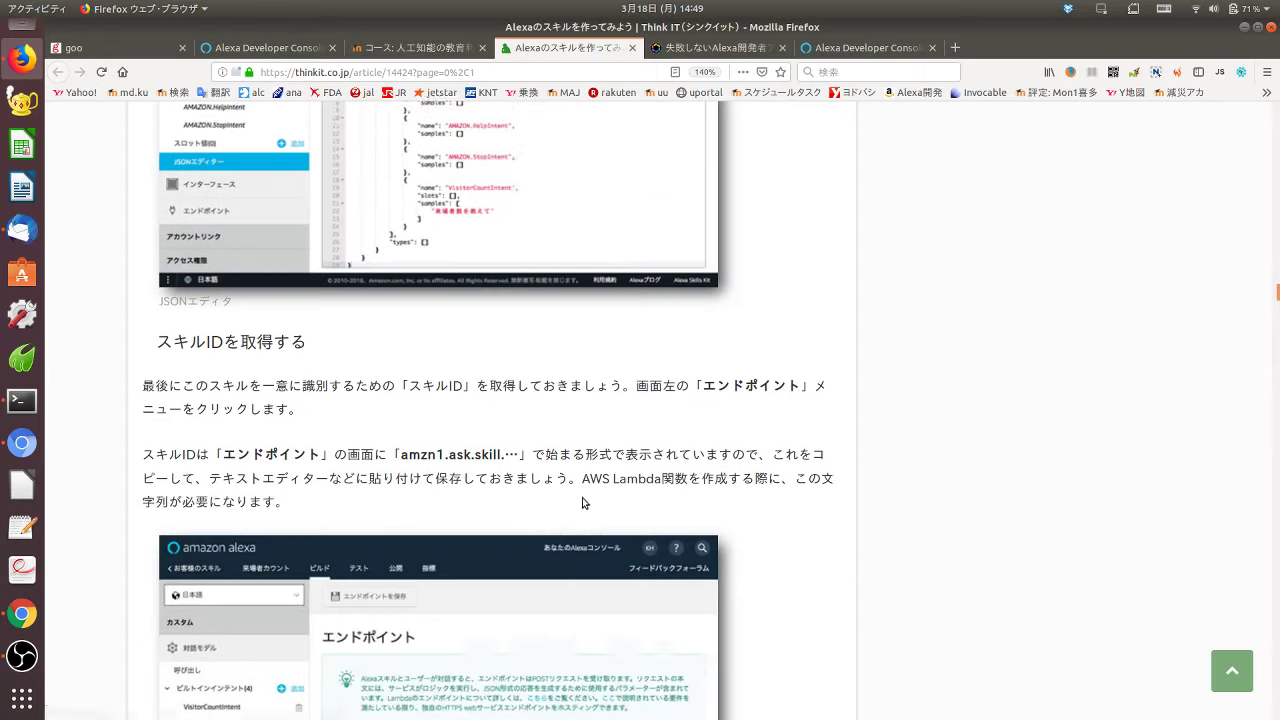
scroll(666, 496, down, 3)
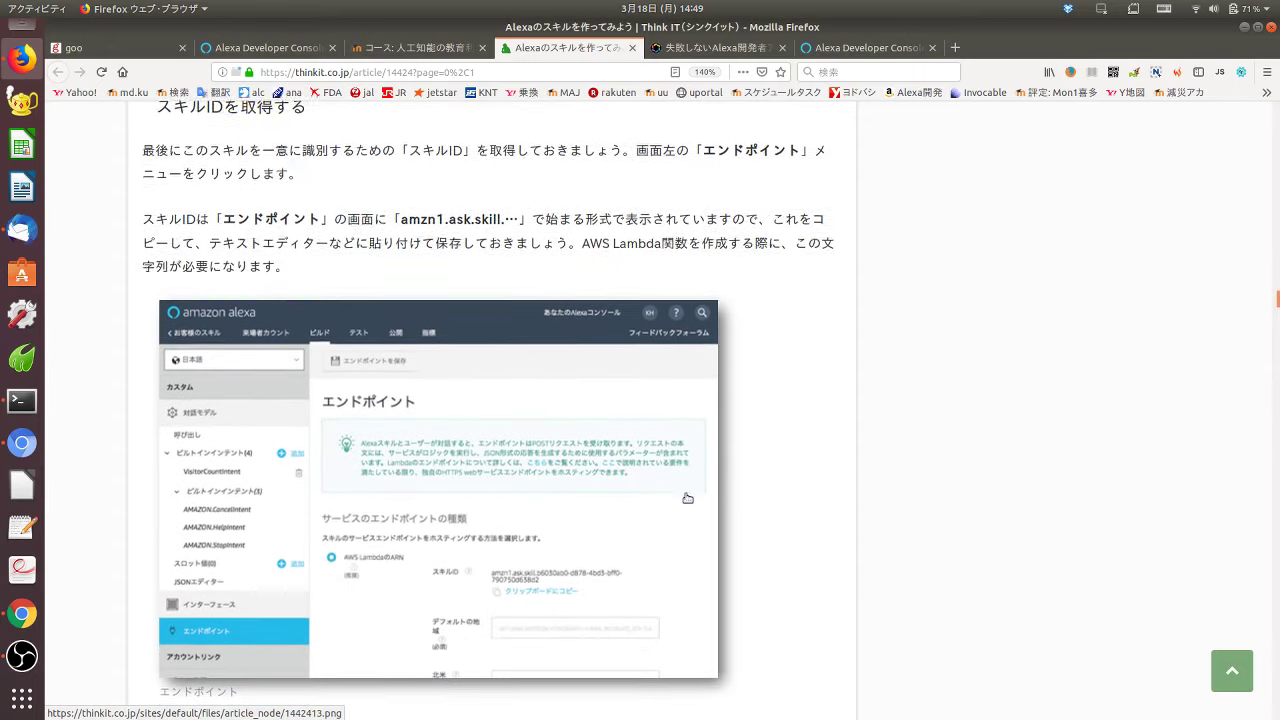
scroll(727, 430, down, 6)
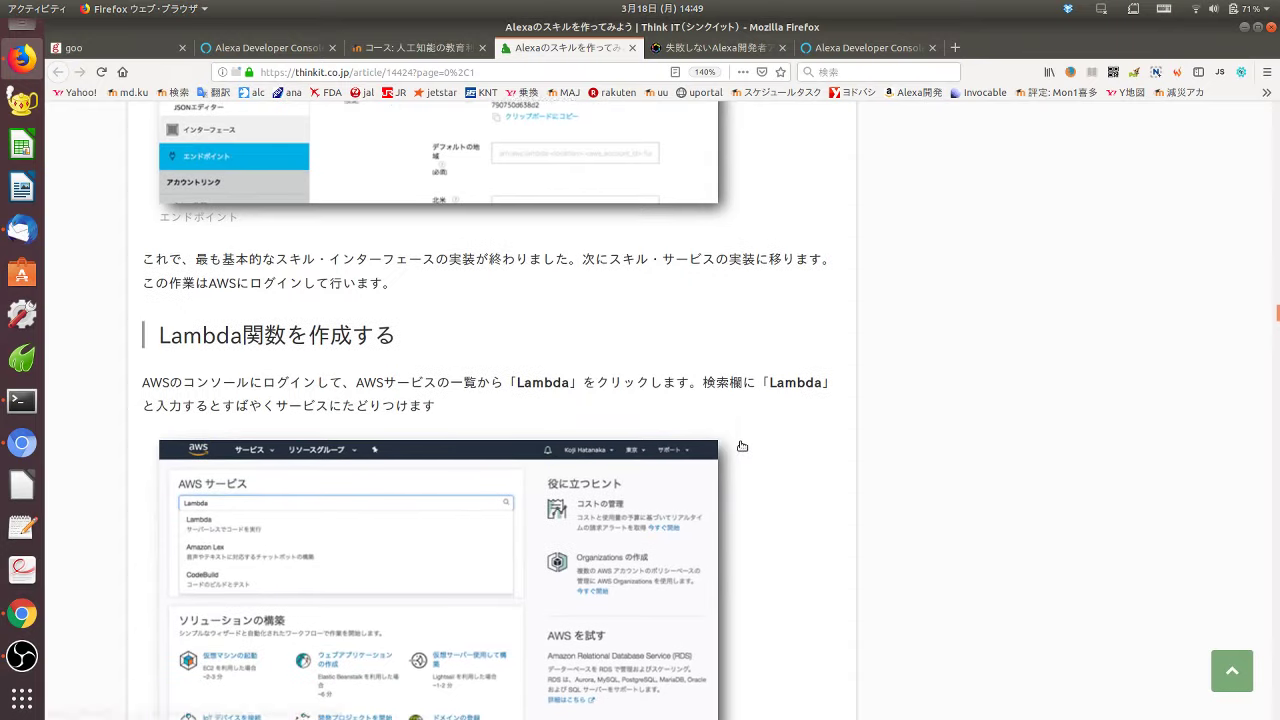
scroll(742, 446, down, 1)
scroll(742, 446, up, 8)
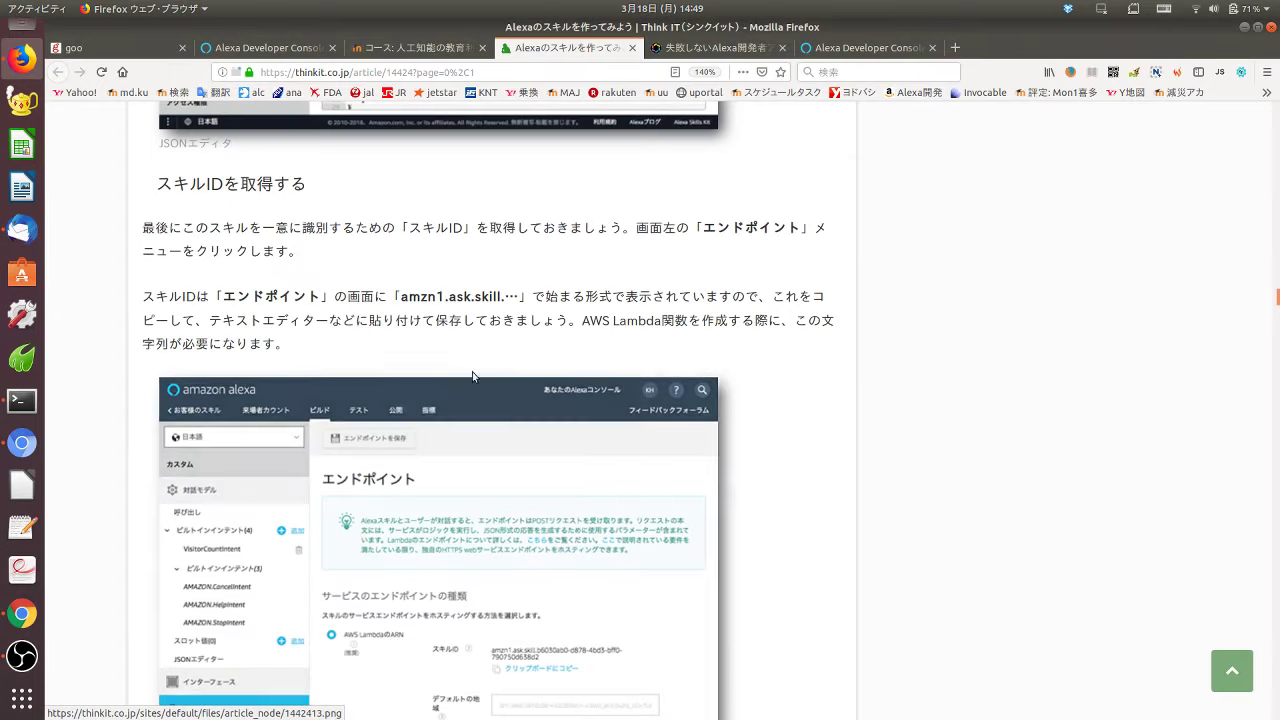
scroll(730, 471, down, 7)
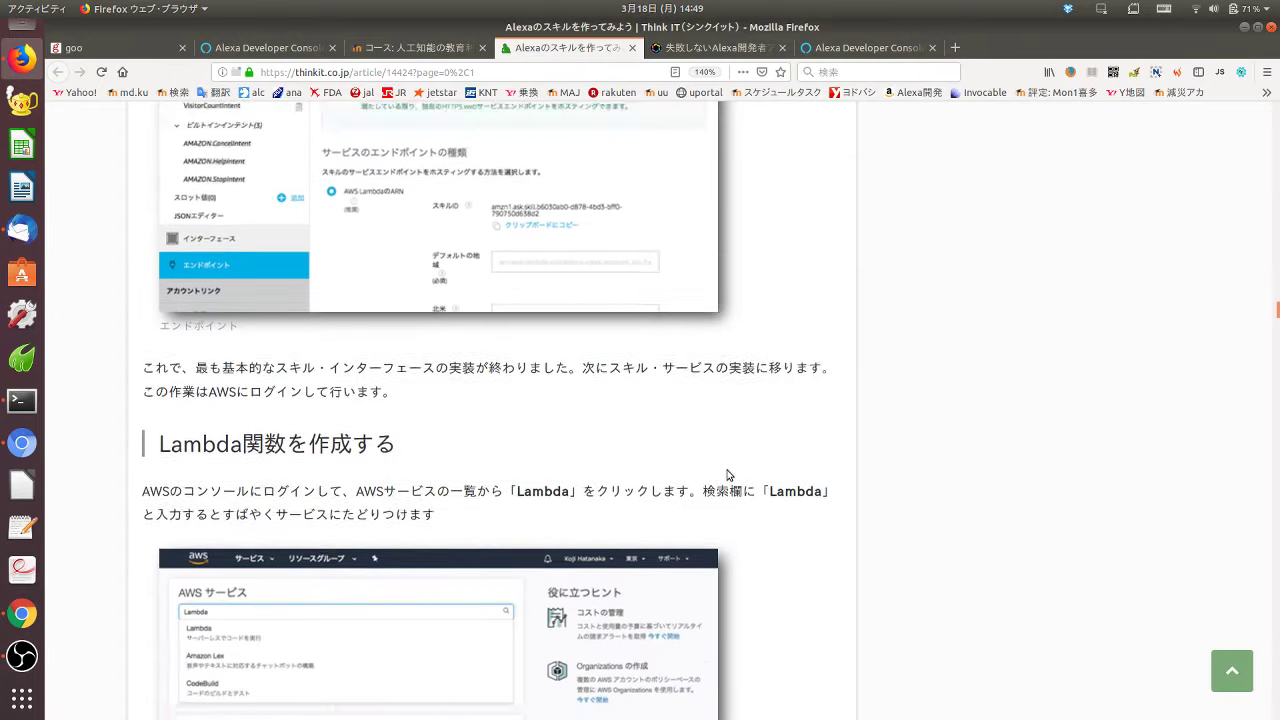
- Read the article's section on creating the Lambda function from the alexa-skill-kit-sdk-factskill blueprint
scroll(690, 477, down, 1)
scroll(650, 460, down, 1)
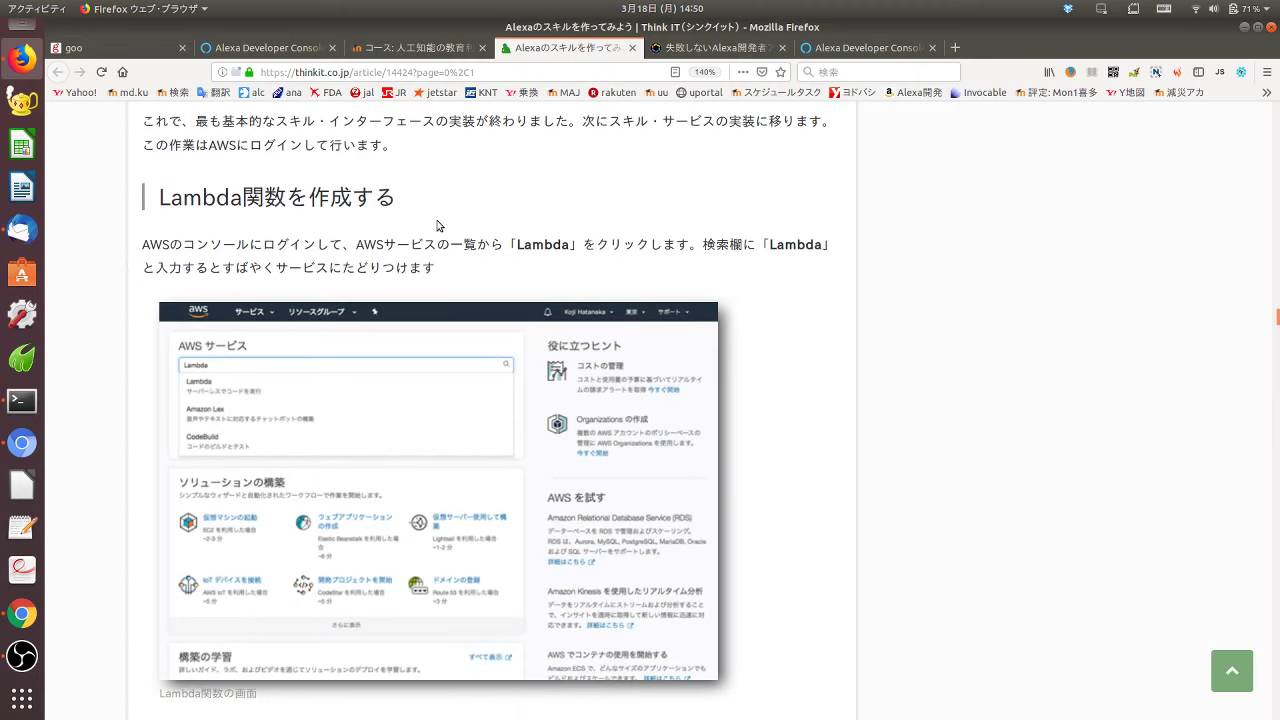
scroll(830, 486, down, 3)
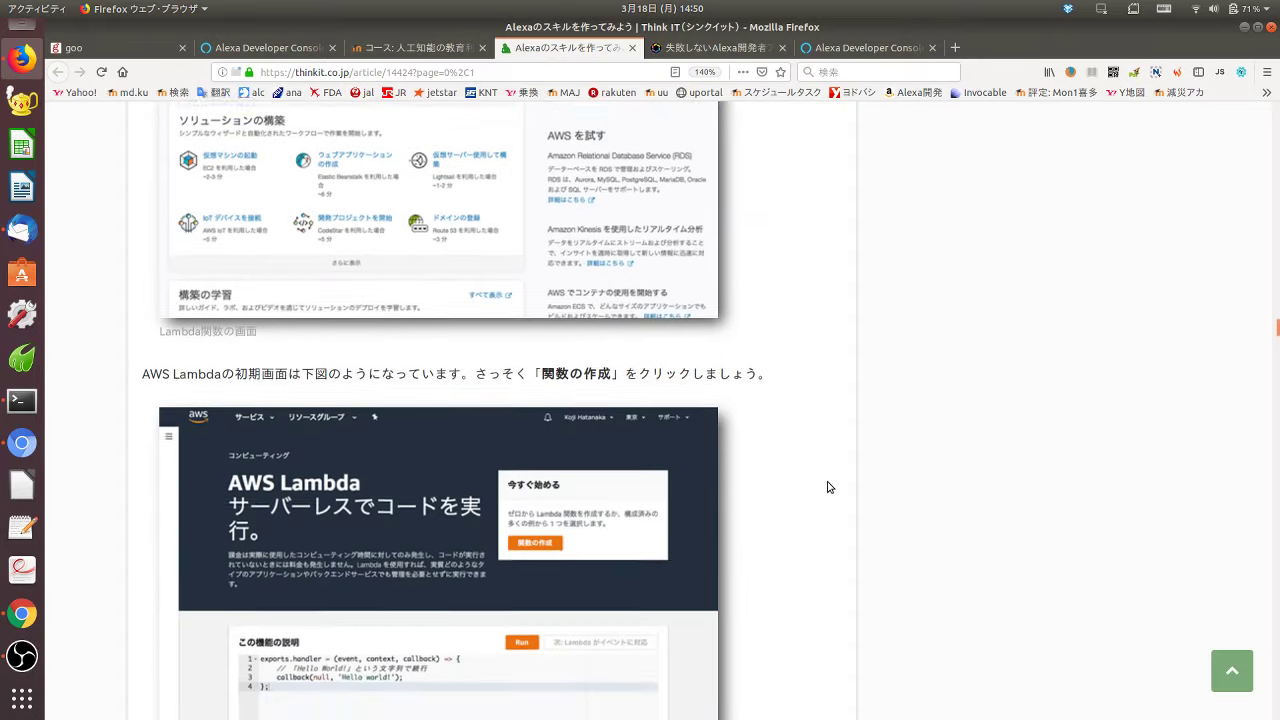
scroll(830, 487, down, 2)
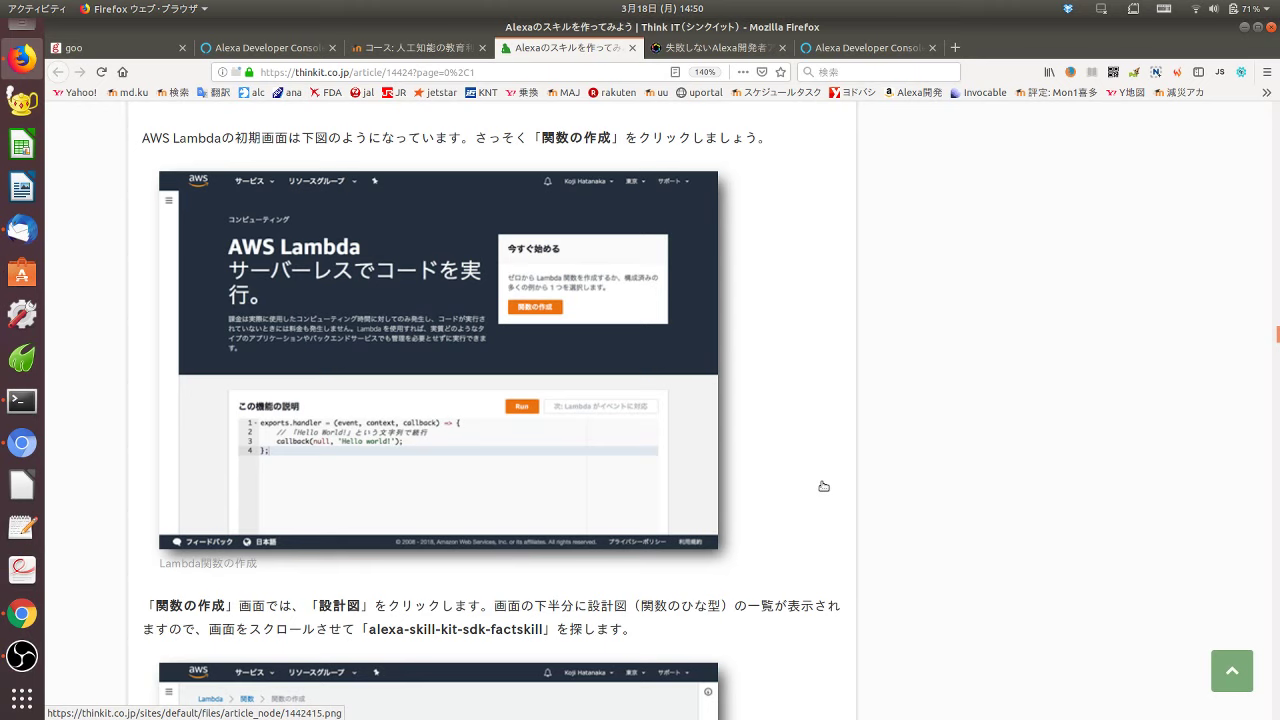
scroll(790, 487, down, 3)
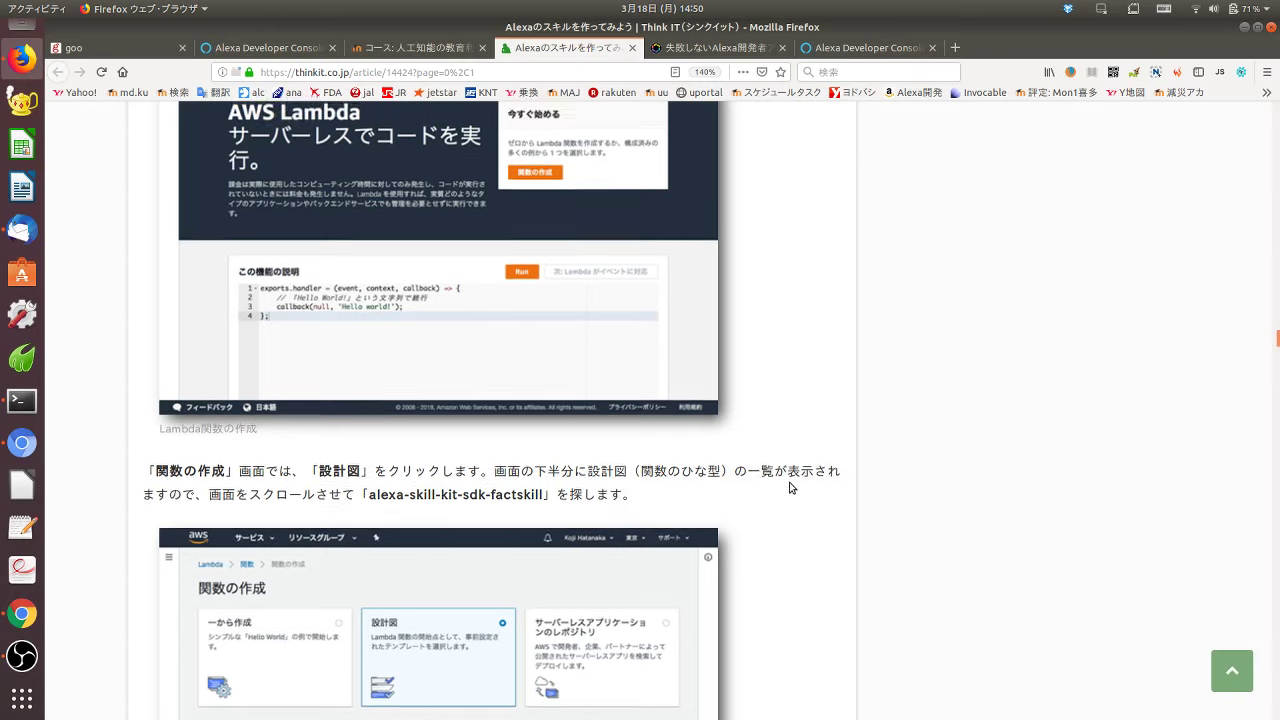
scroll(790, 487, up, 1)
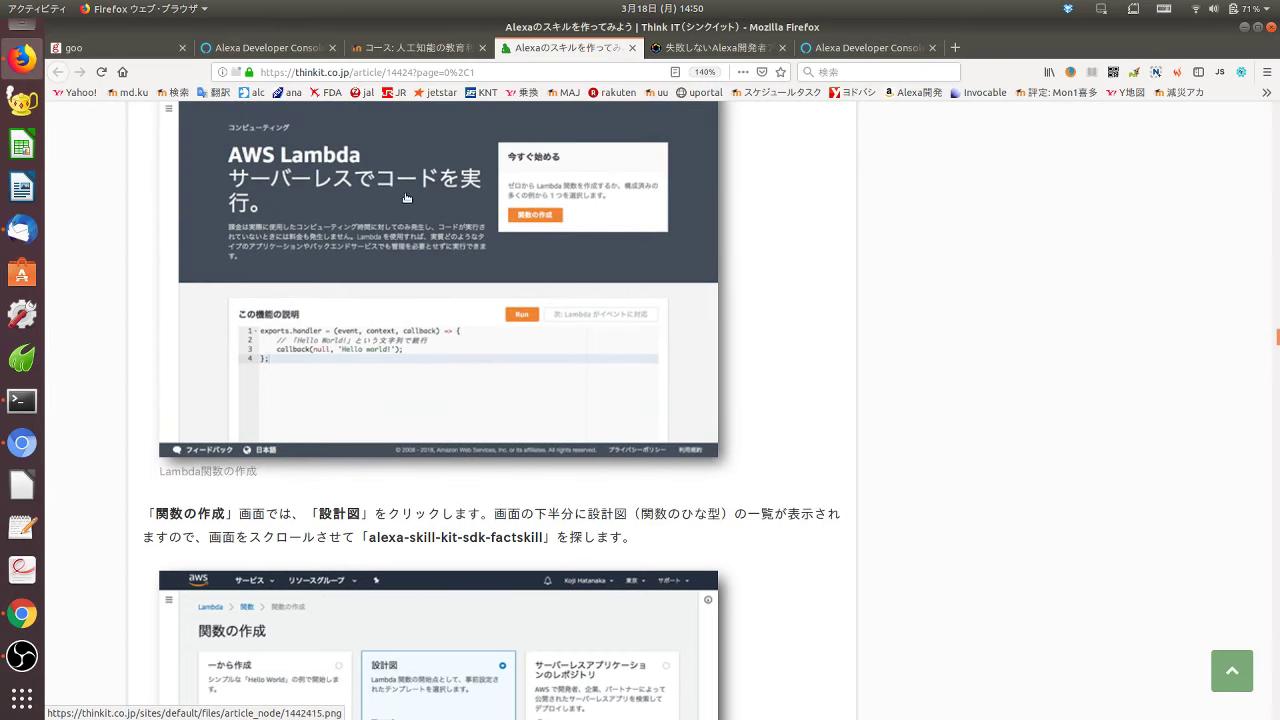
scroll(637, 383, down, 5)
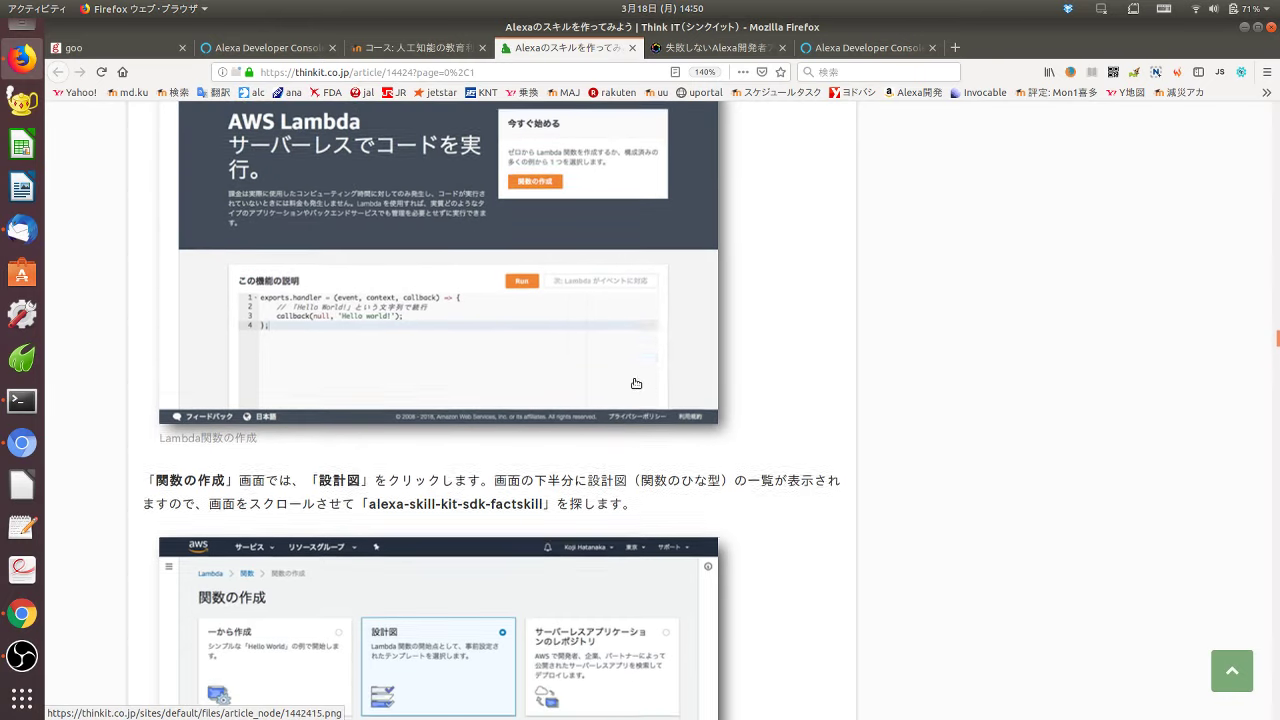
scroll(637, 383, down, 3)
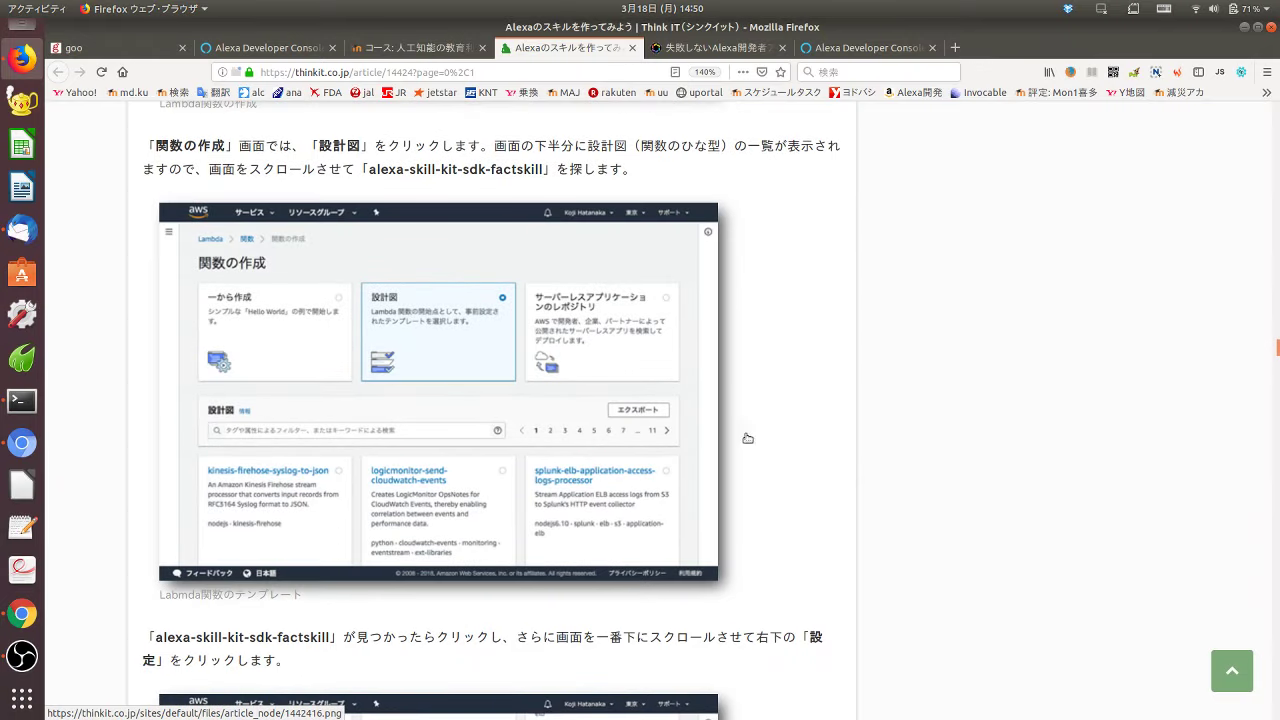
scroll(637, 422, down, 2)
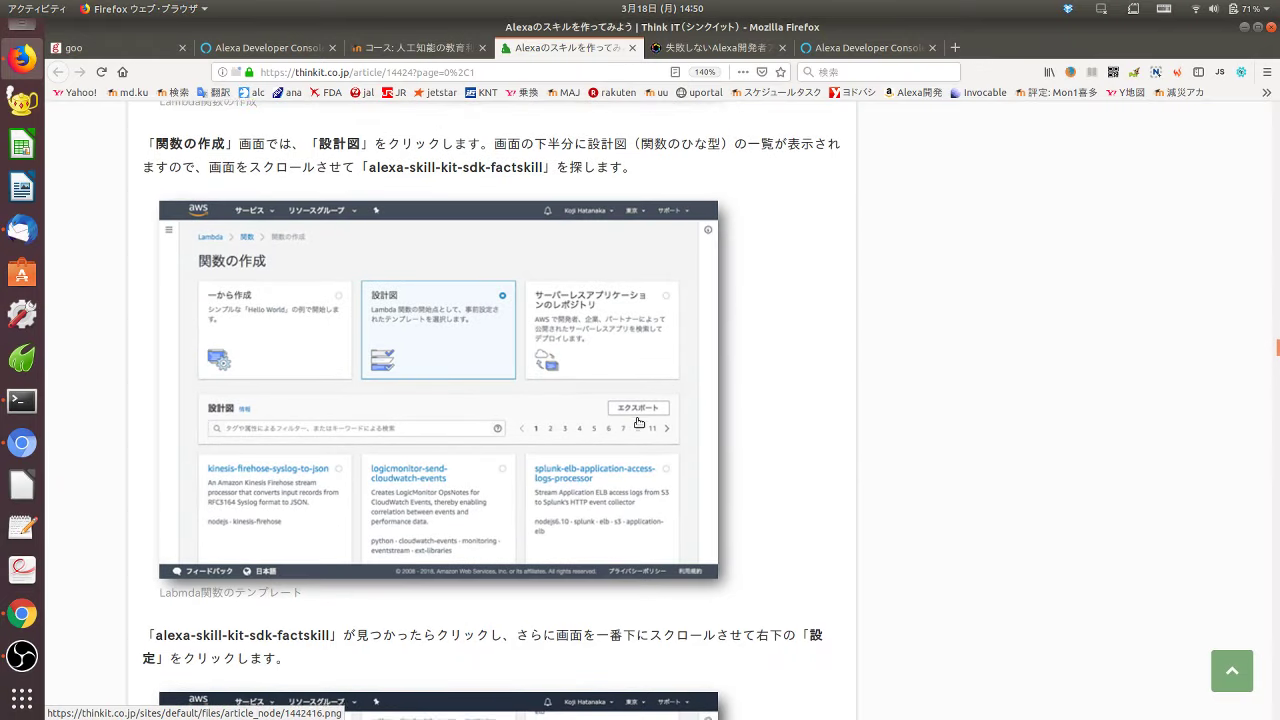
scroll(672, 431, down, 5)
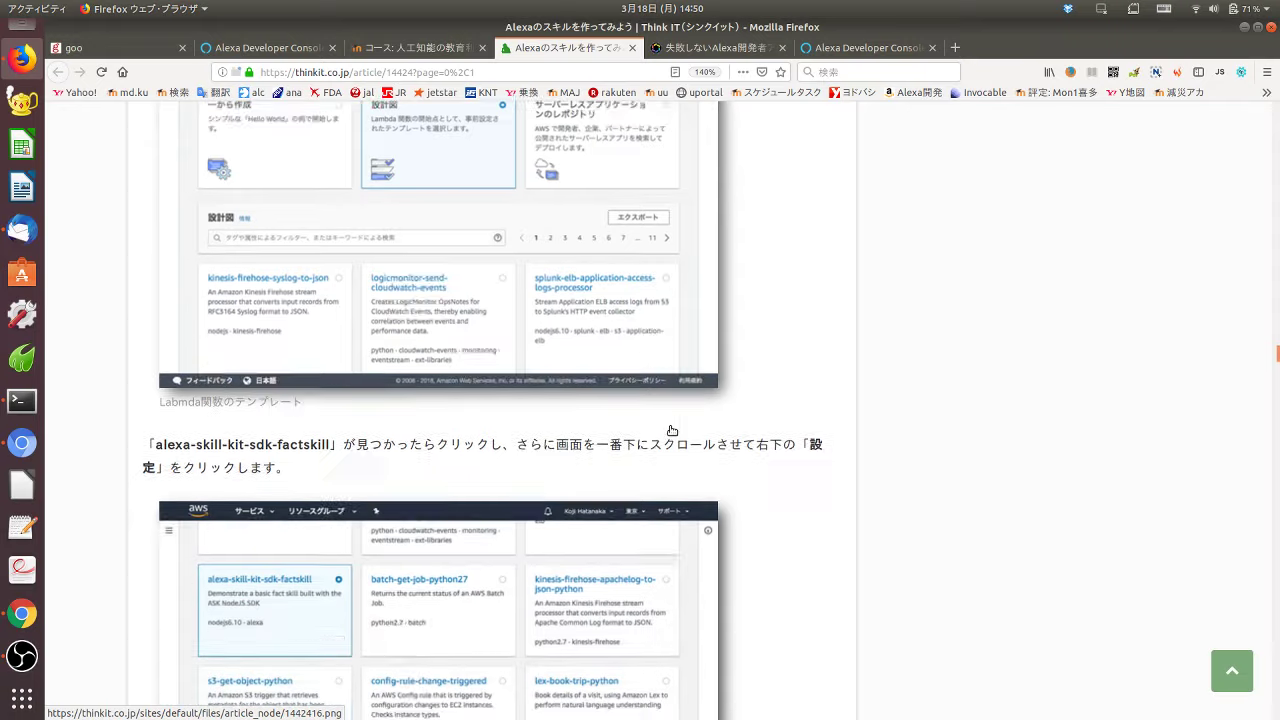
scroll(677, 432, down, 13)
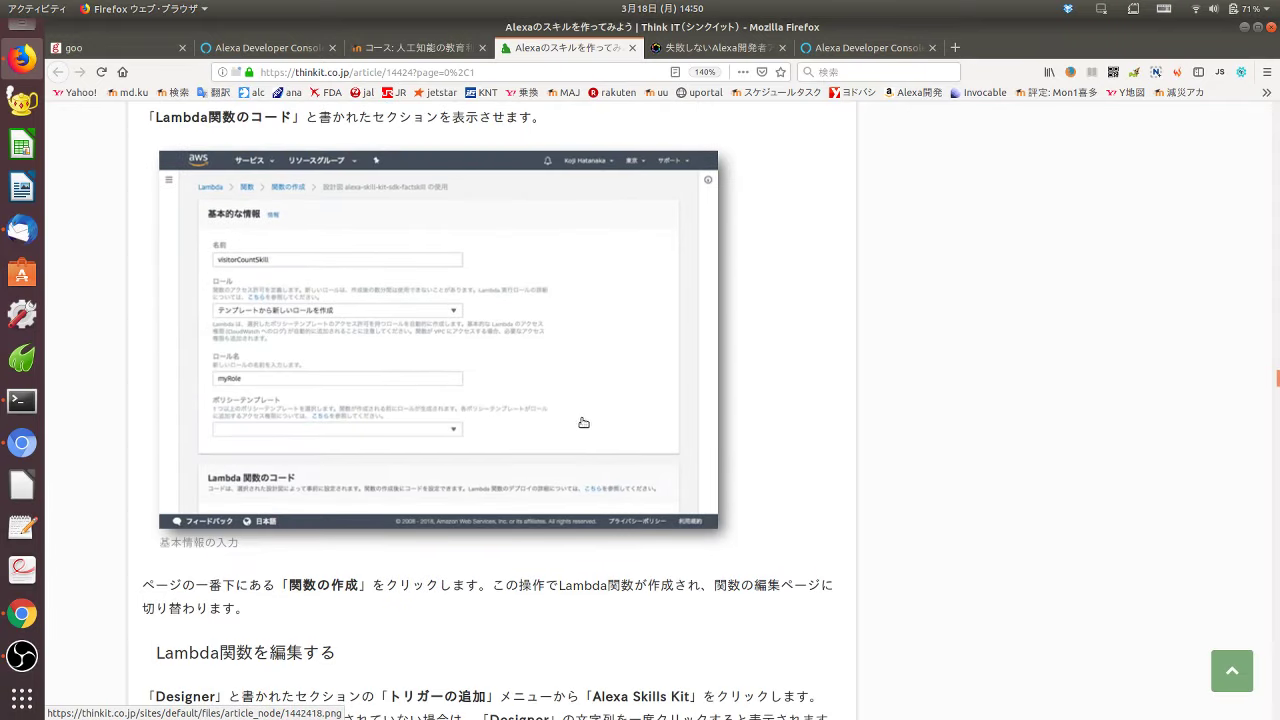
- Examine the article's section on editing the Lambda function, covering the Alexa Skills Kit trigger, the index.js listing and the request handlers
scroll(600, 418, down, 10)
scroll(601, 417, down, 8)
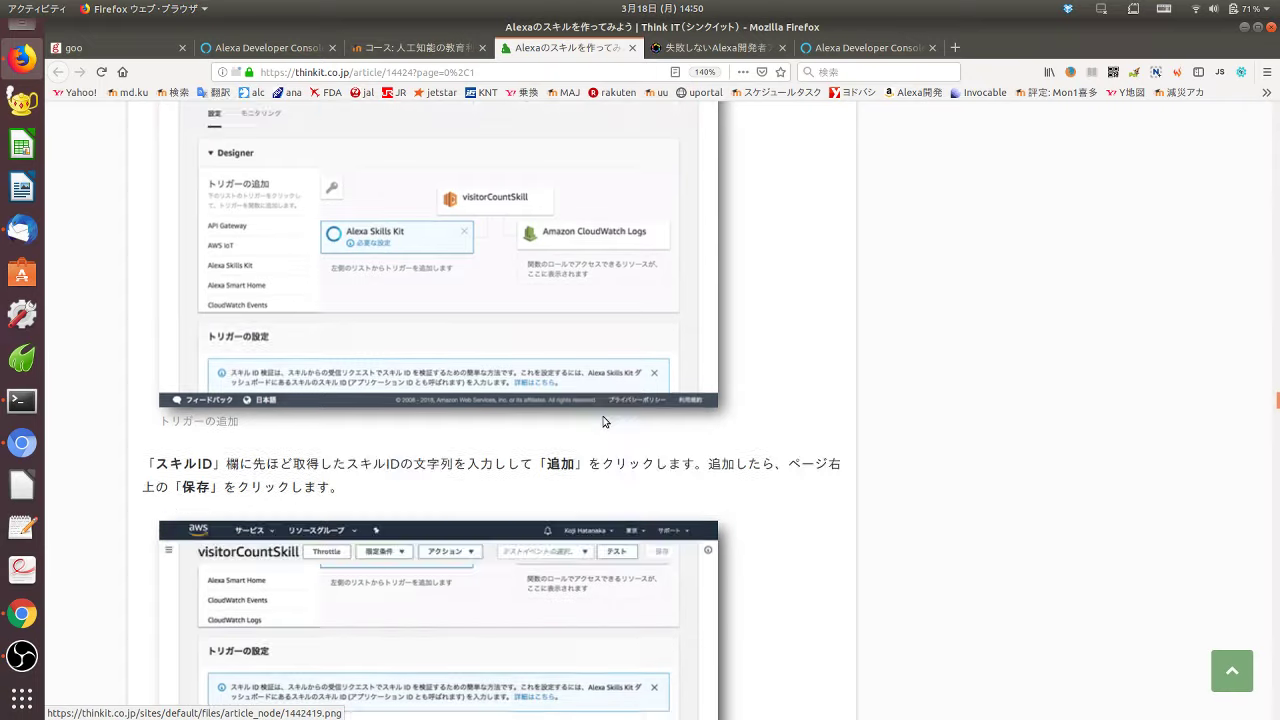
scroll(604, 420, down, 9)
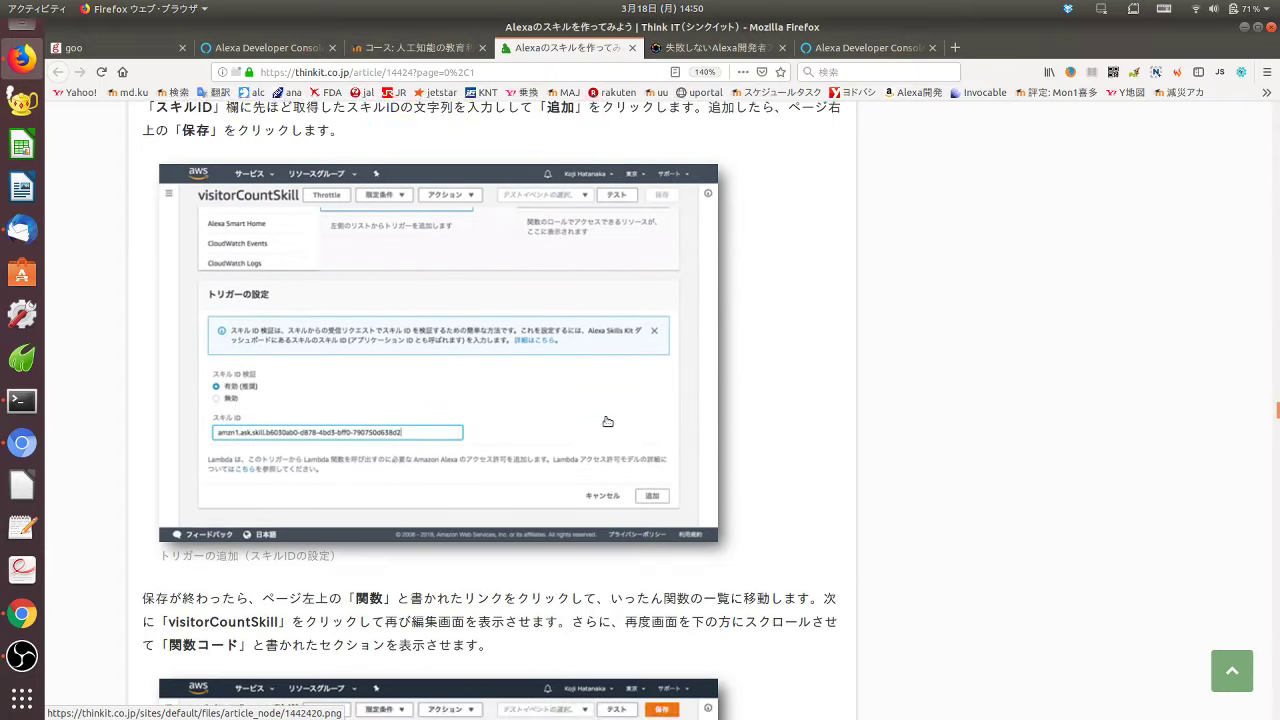
scroll(607, 420, down, 4)
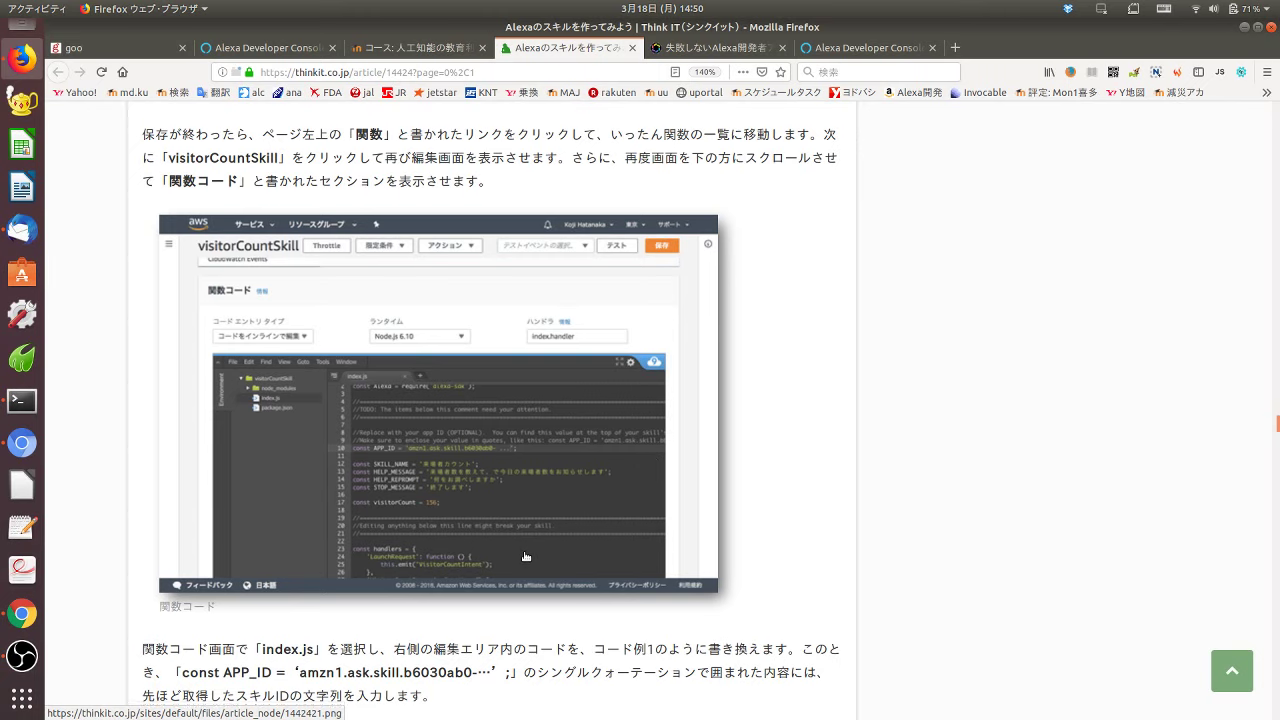
scroll(528, 556, down, 9)
scroll(517, 553, down, 3)
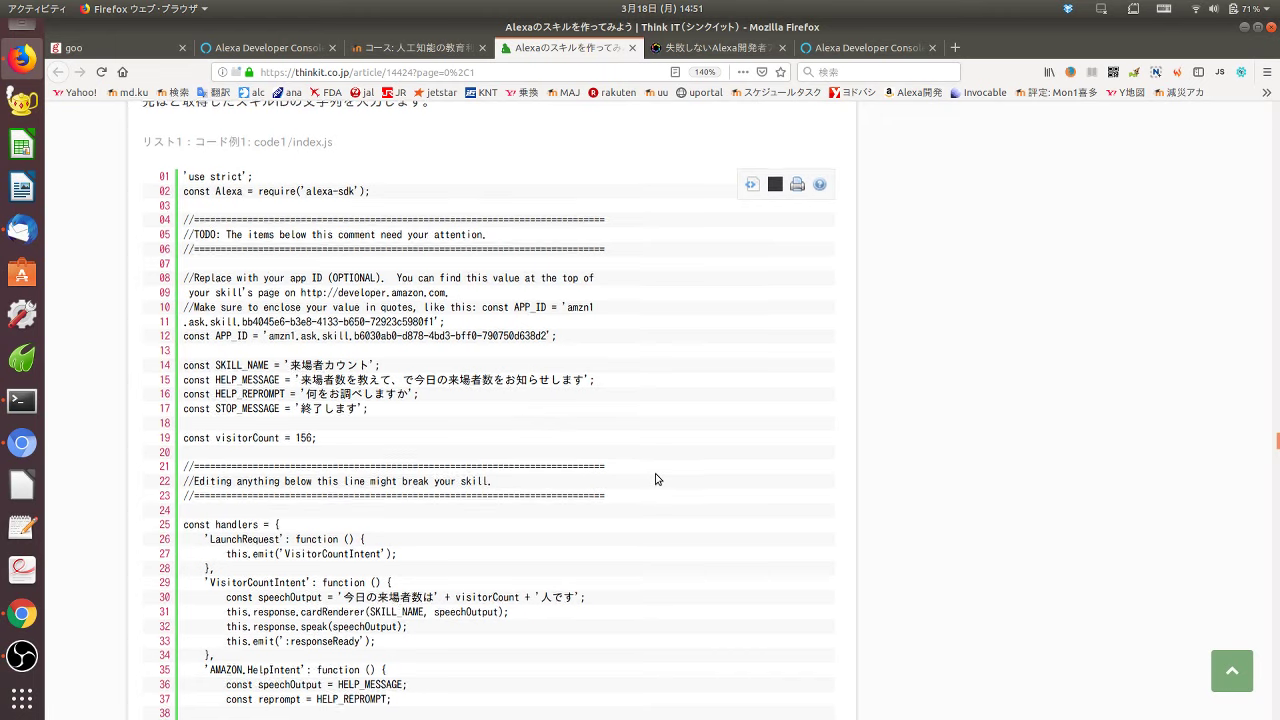
scroll(655, 479, down, 4)
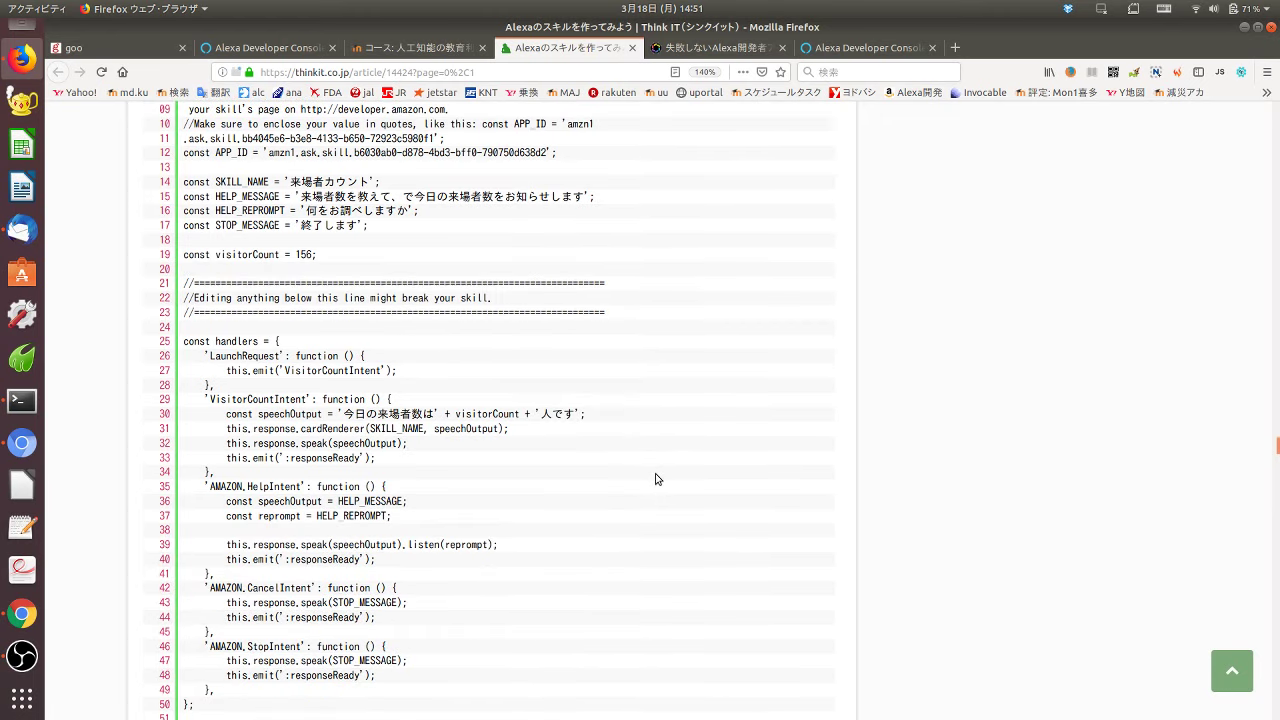
scroll(655, 479, down, 6)
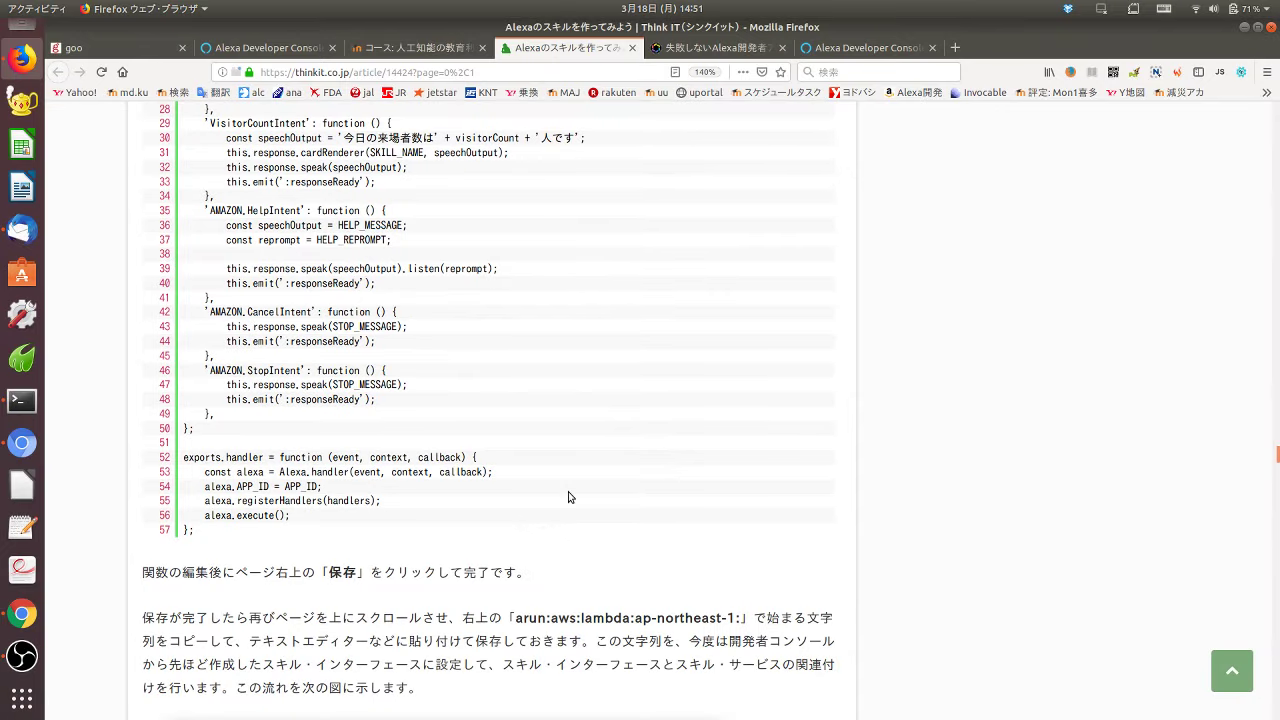
scroll(565, 490, down, 3)
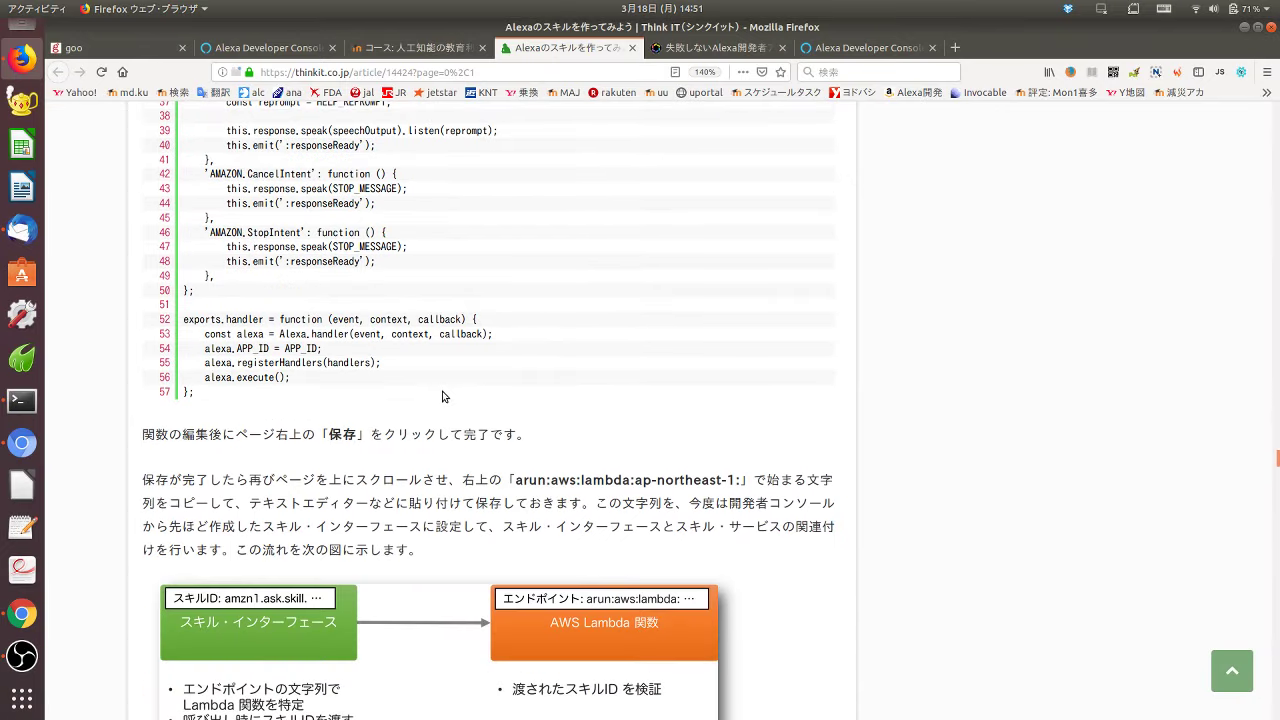
scroll(594, 410, down, 12)
scroll(667, 418, down, 11)
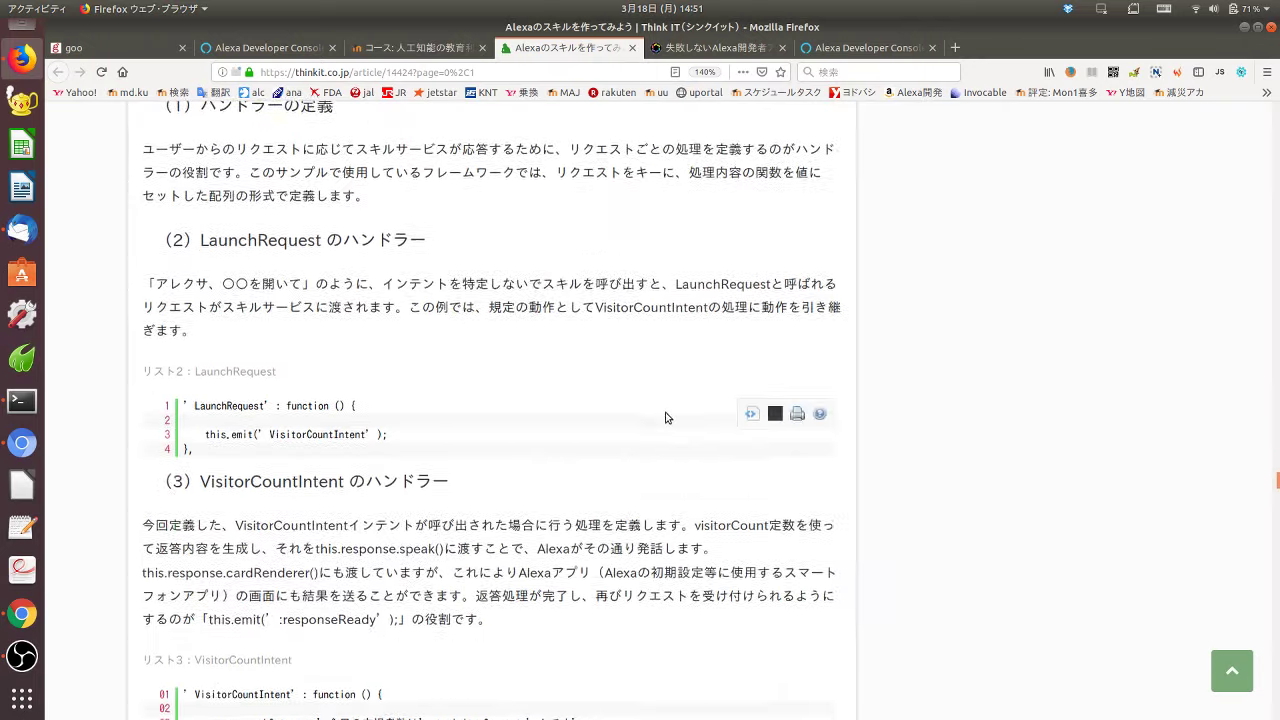
scroll(667, 418, up, 5)
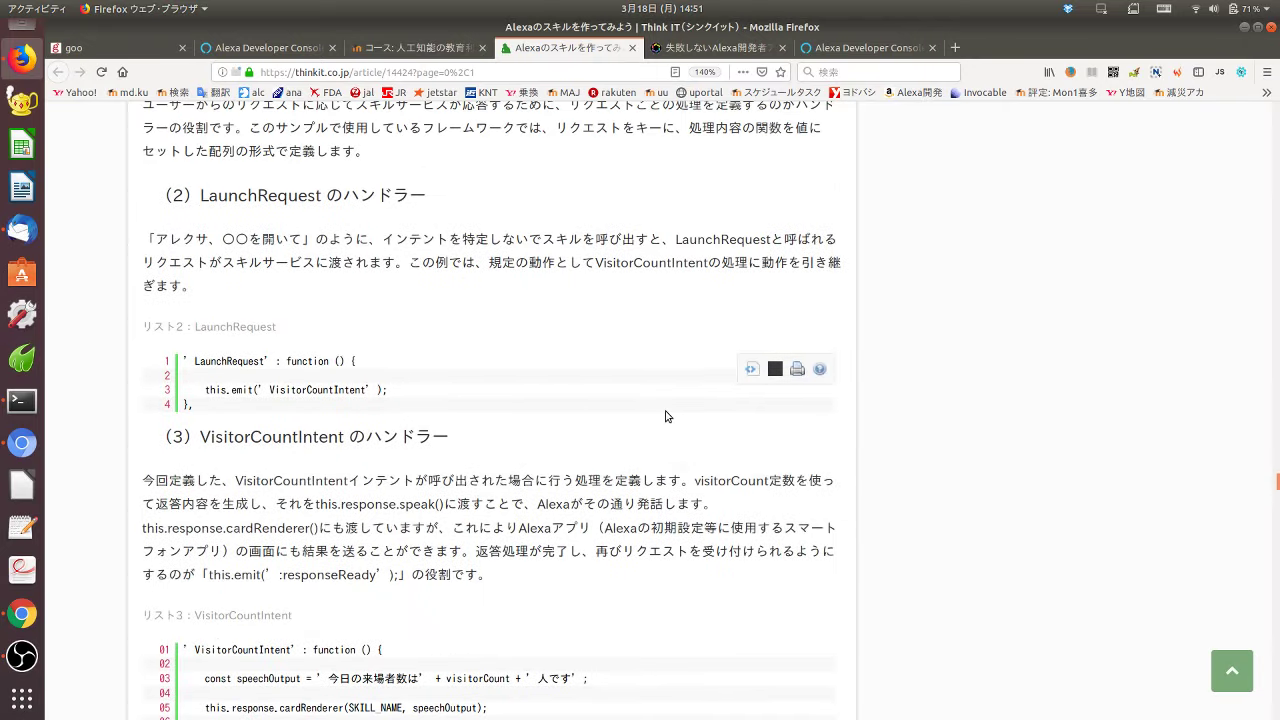
- Read the article's instructions for saving the AWS Lambda ARN endpoint and for enabling and running the skill test
scroll(667, 418, down, 20)
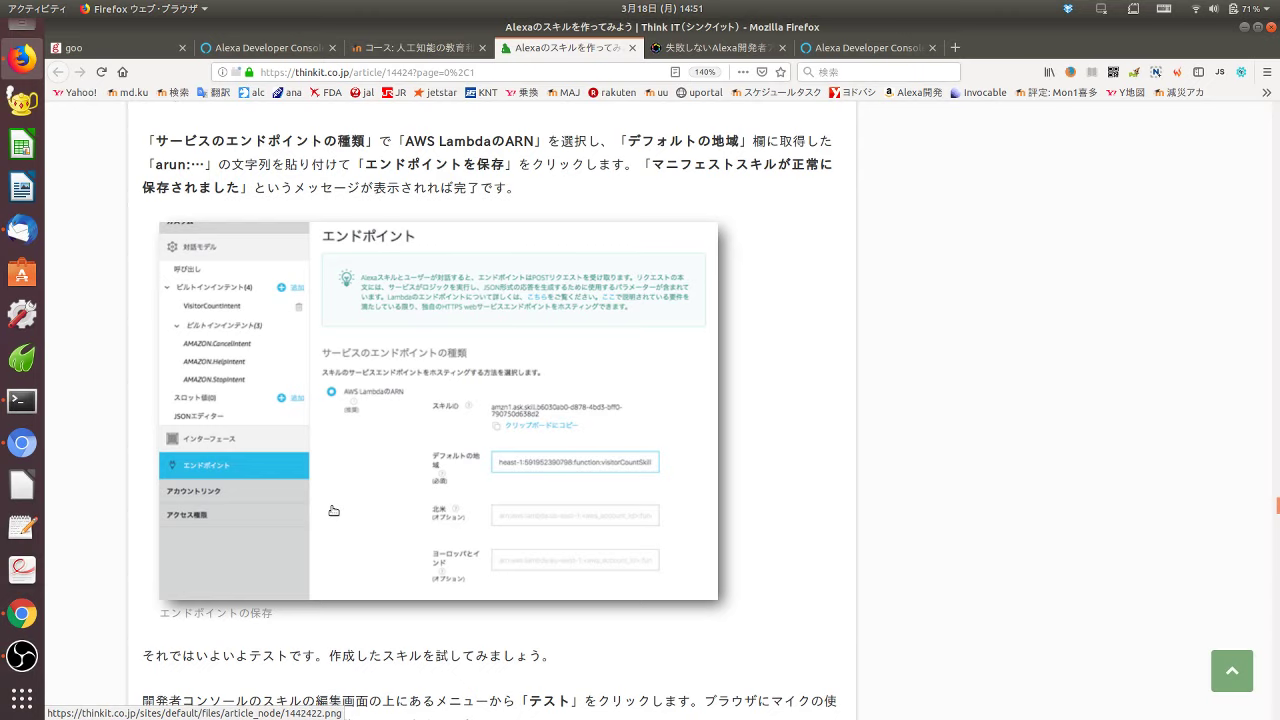
scroll(333, 511, down, 3)
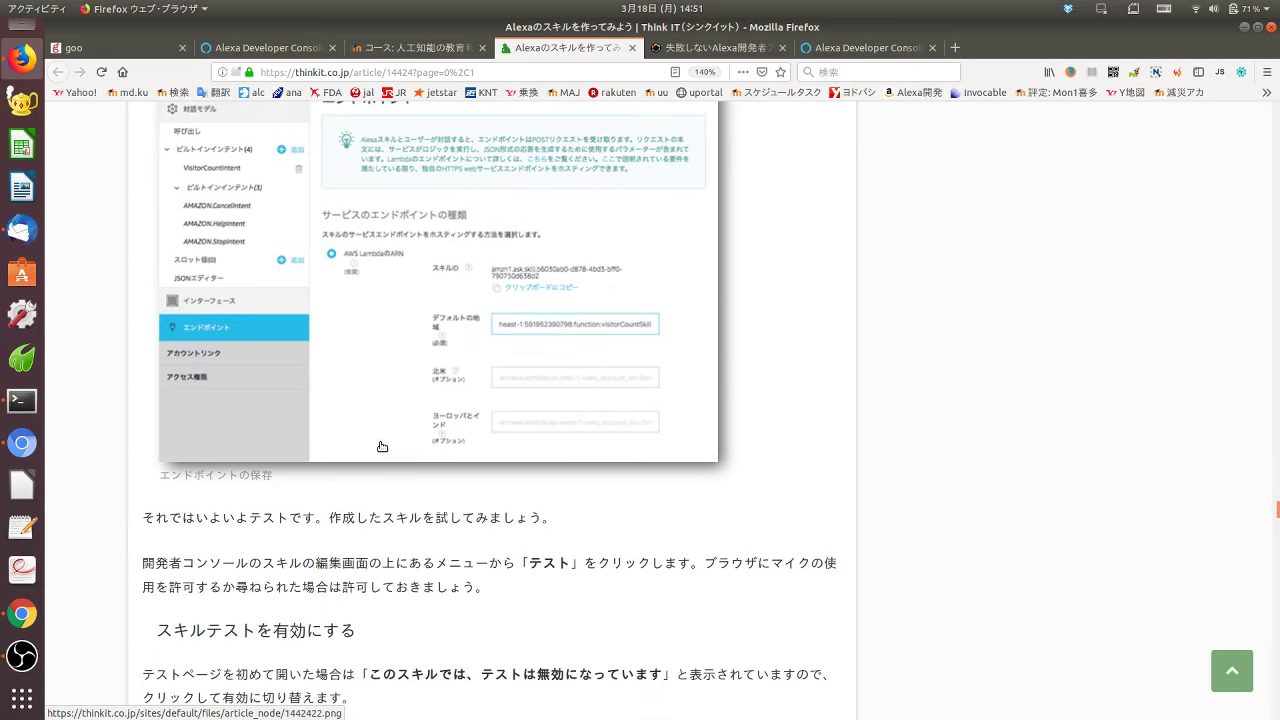
scroll(382, 446, down, 9)
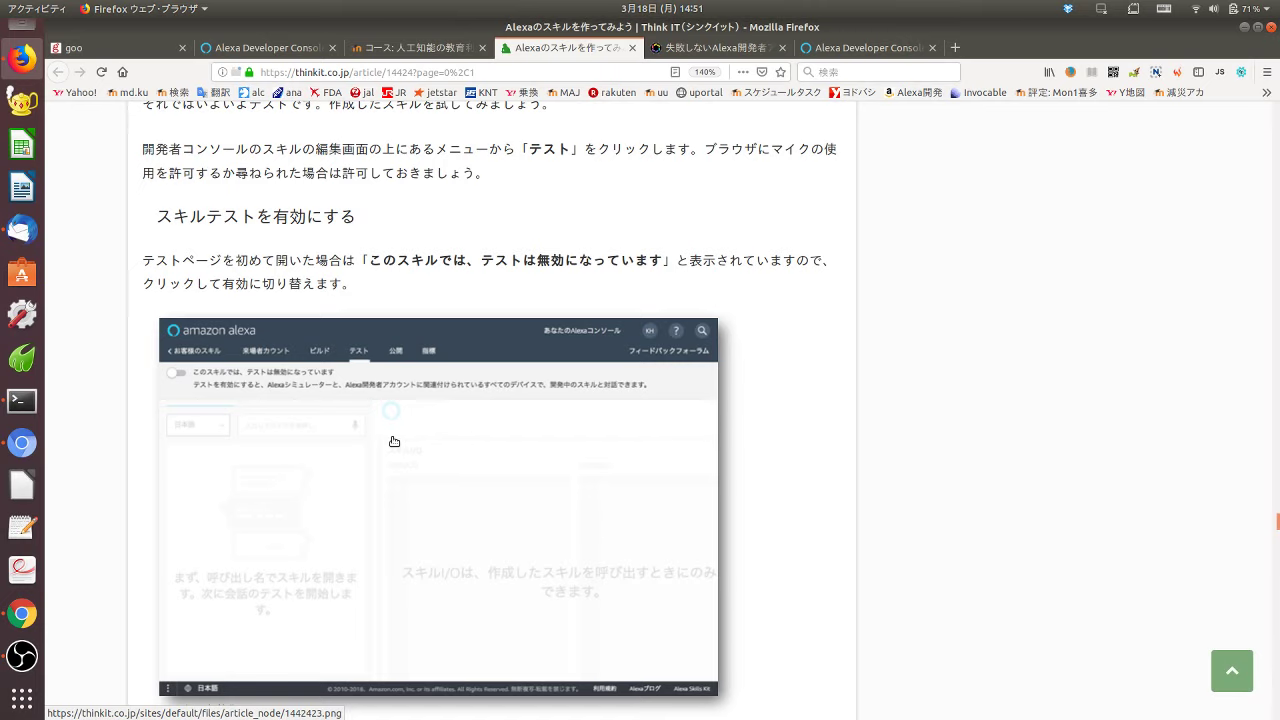
scroll(396, 448, down, 3)
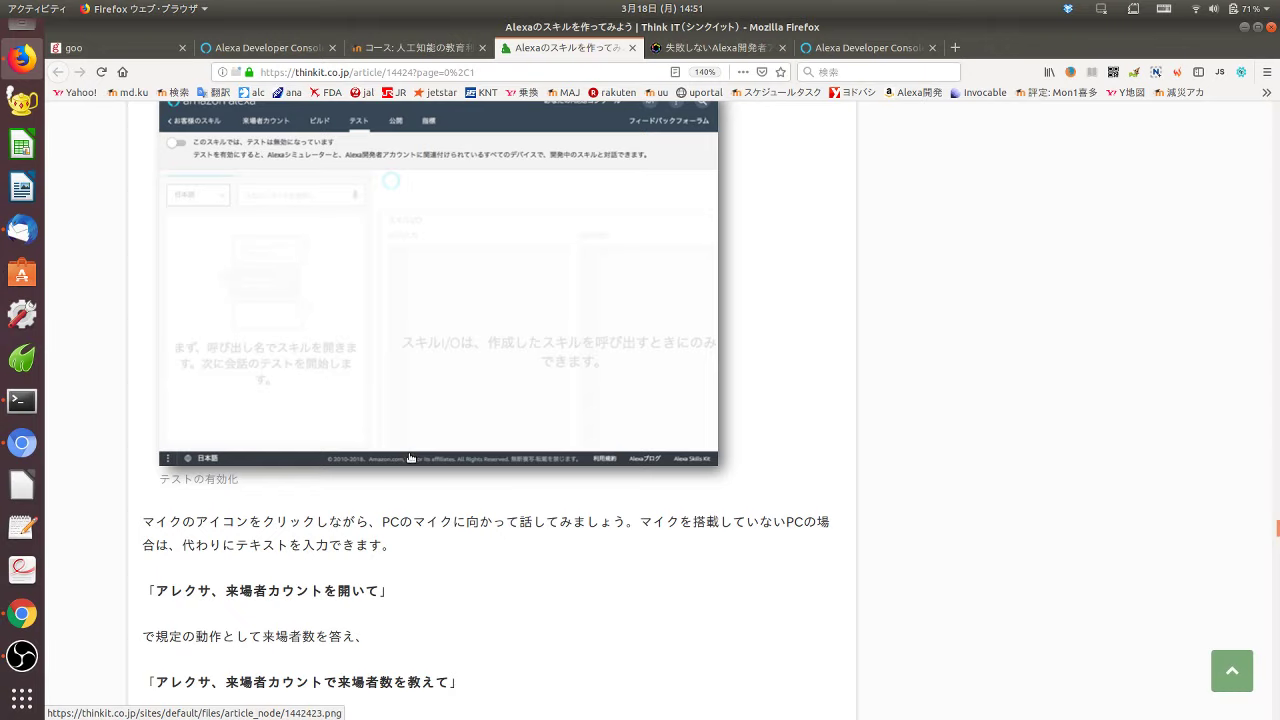
scroll(485, 482, down, 5)
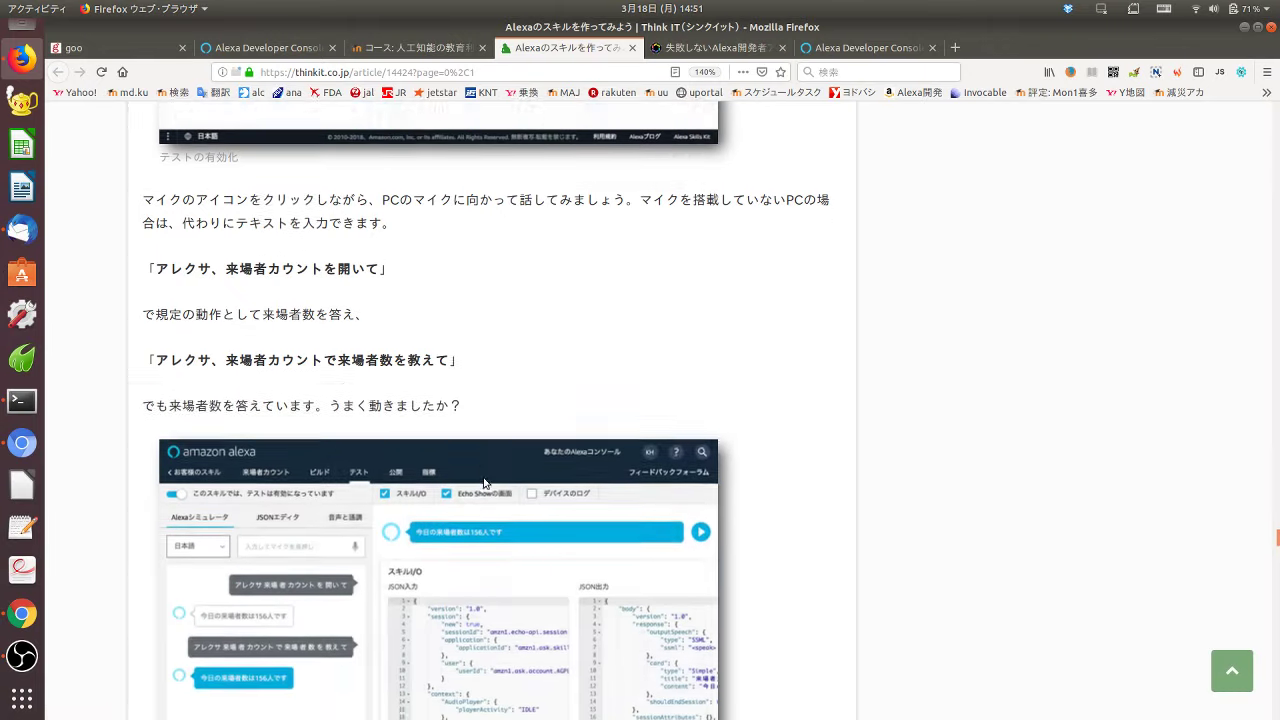
scroll(485, 482, down, 2)
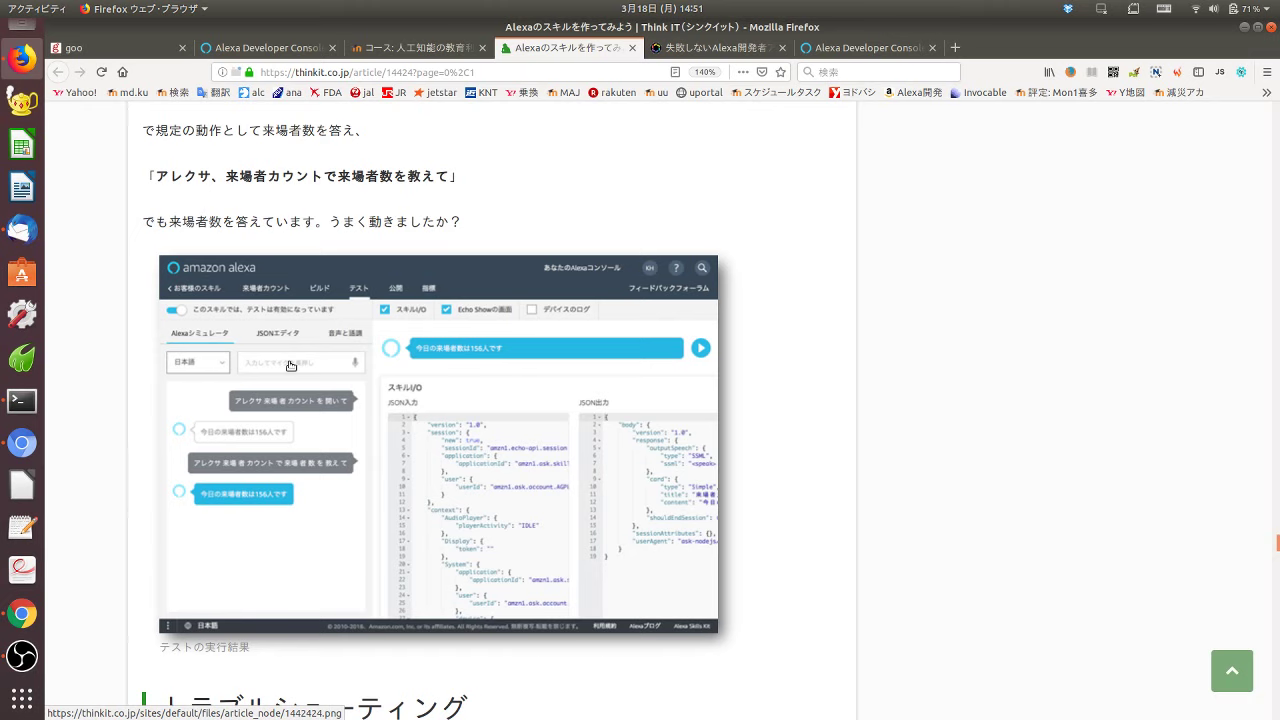
scroll(360, 420, down, 3)
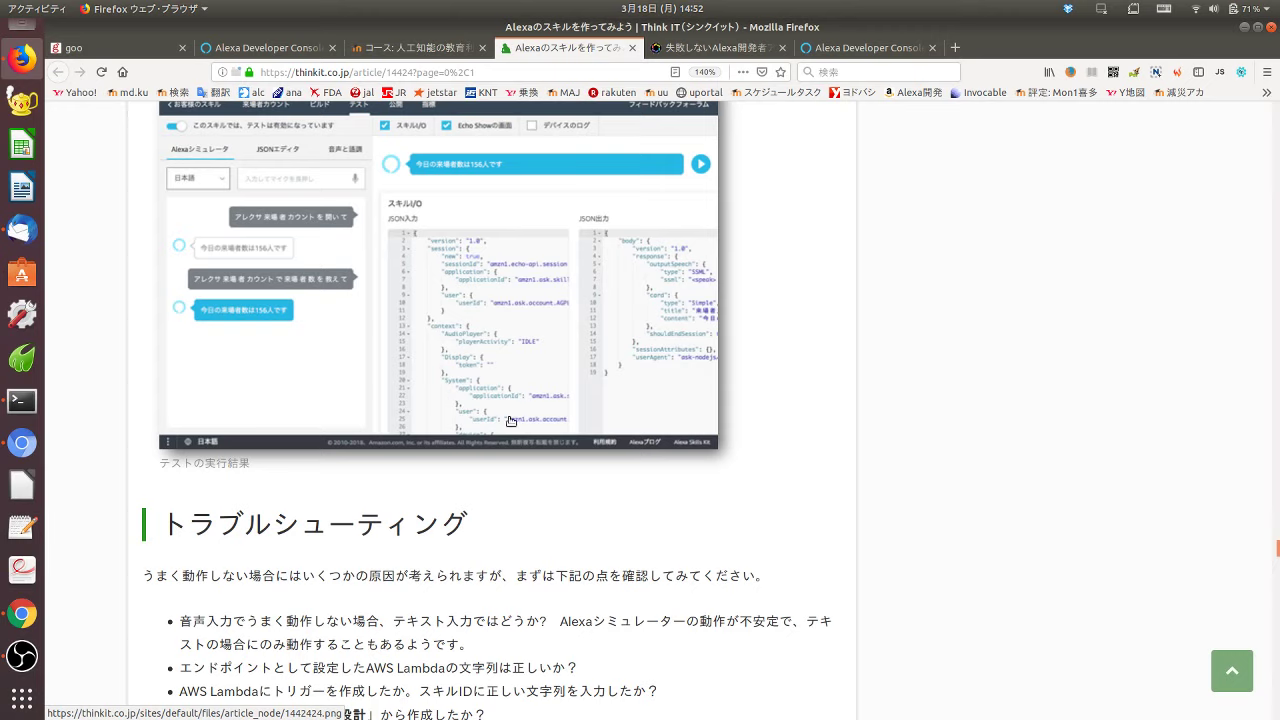
- Read the article's troubleshooting section, including device logs and monitoring, and the closing AbsenteeCountIntent example
scroll(549, 449, down, 4)
scroll(549, 453, down, 3)
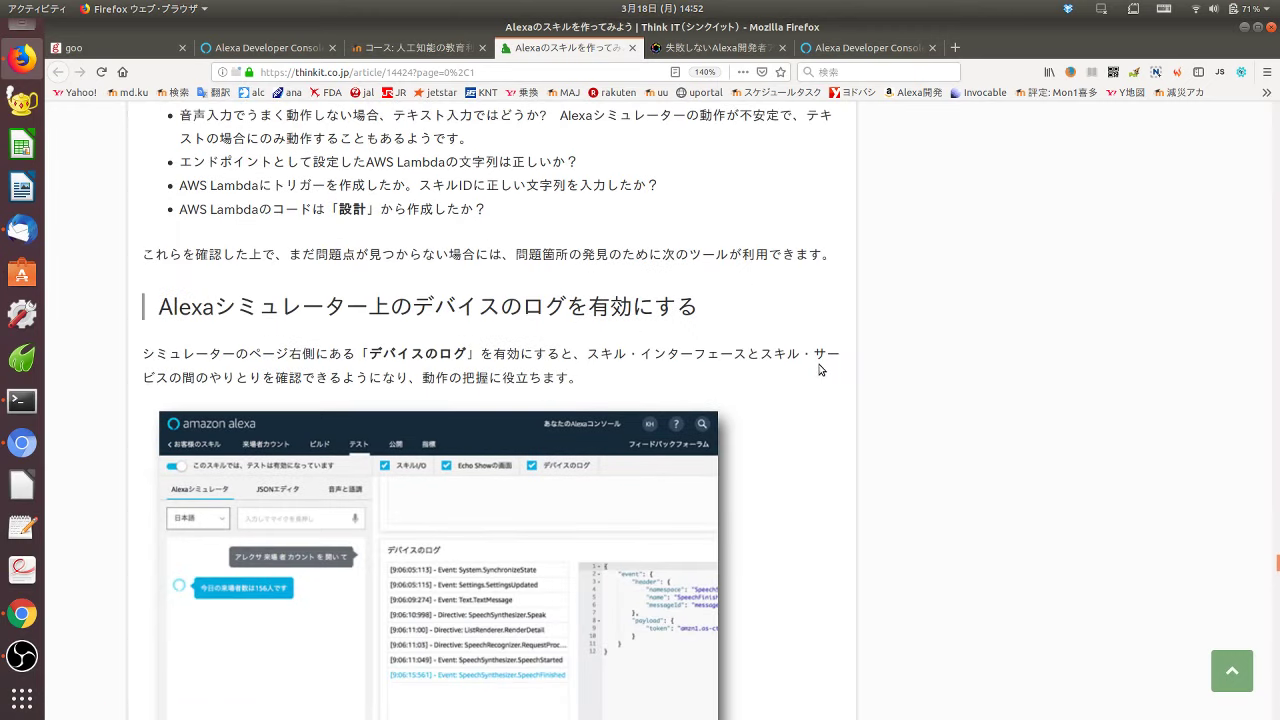
scroll(820, 368, down, 10)
scroll(815, 366, down, 20)
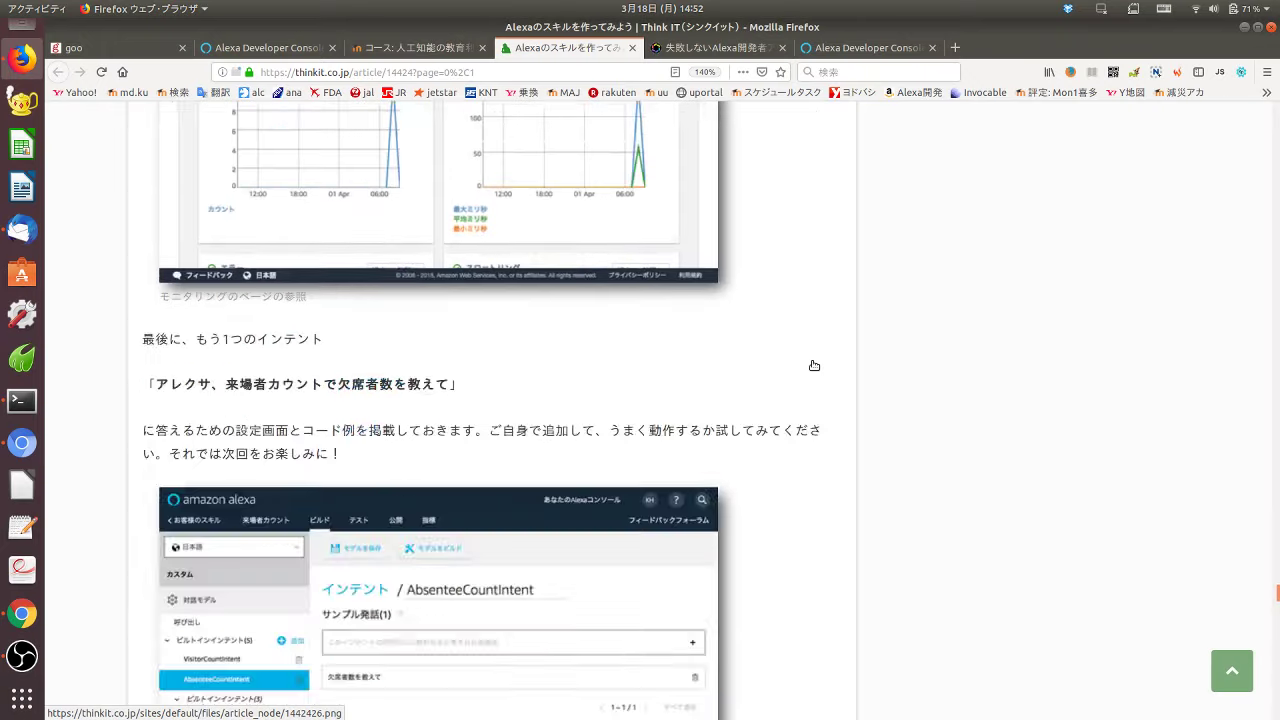
scroll(812, 368, down, 15)
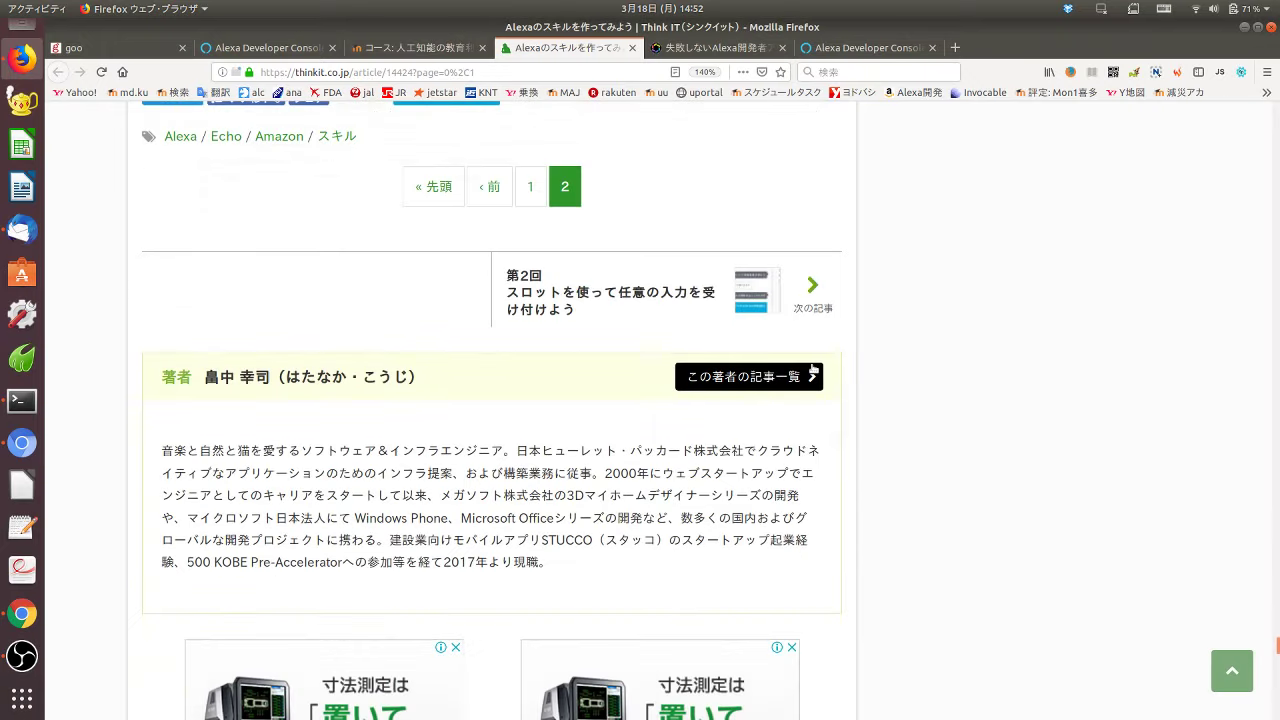
scroll(1000, 398, up, 7)
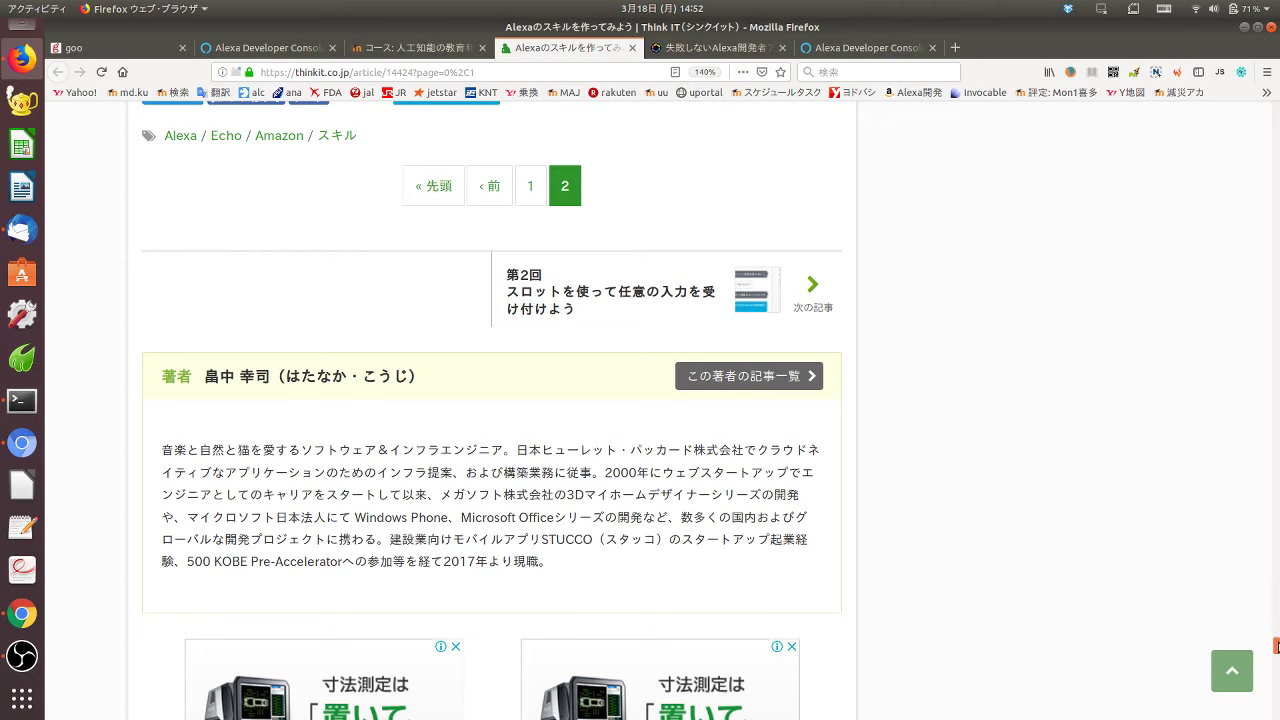
drag(1276, 646, 1216, 76)
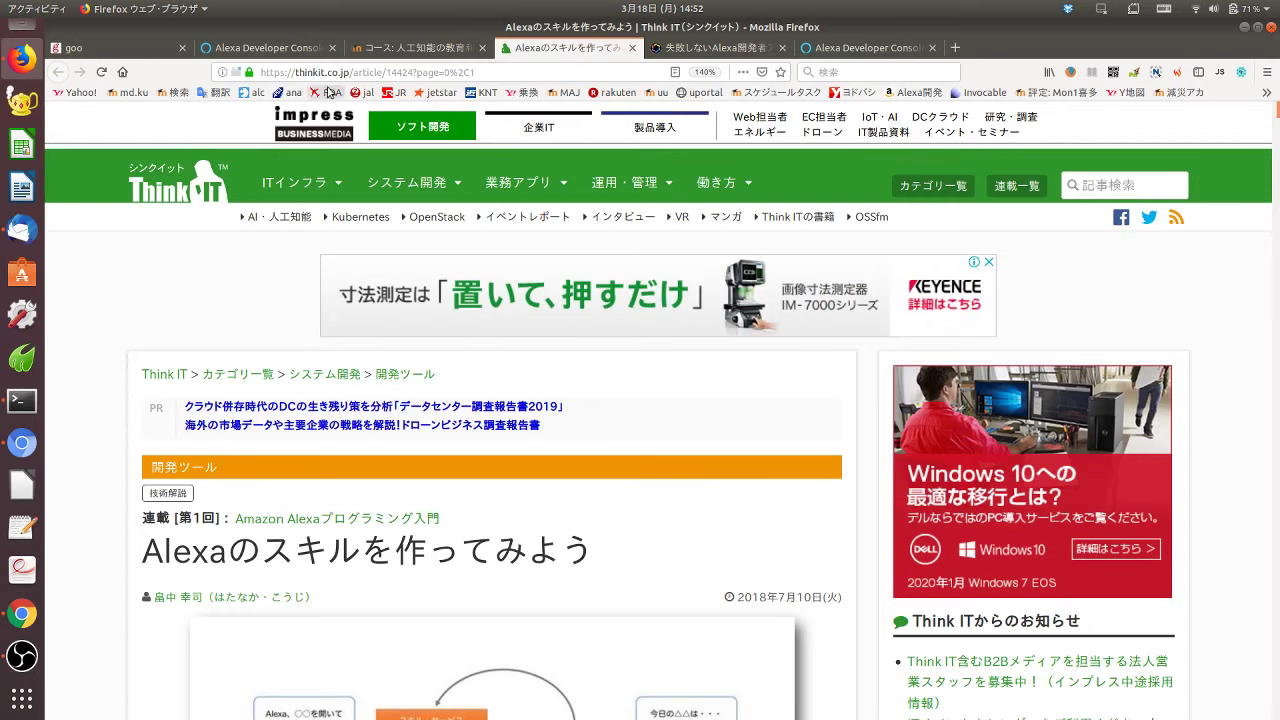
- Return to the course page and read the section on development with Voice Apps, including its exercise procedure
click(391, 48)
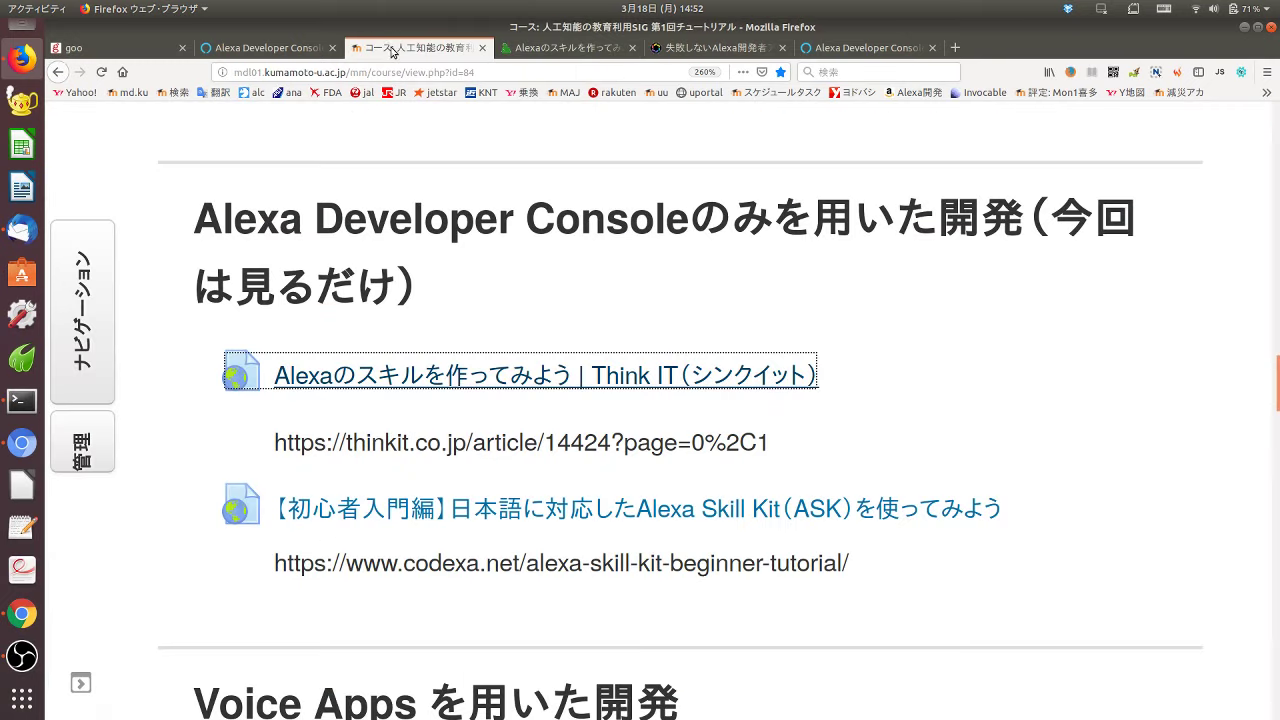
click(884, 402)
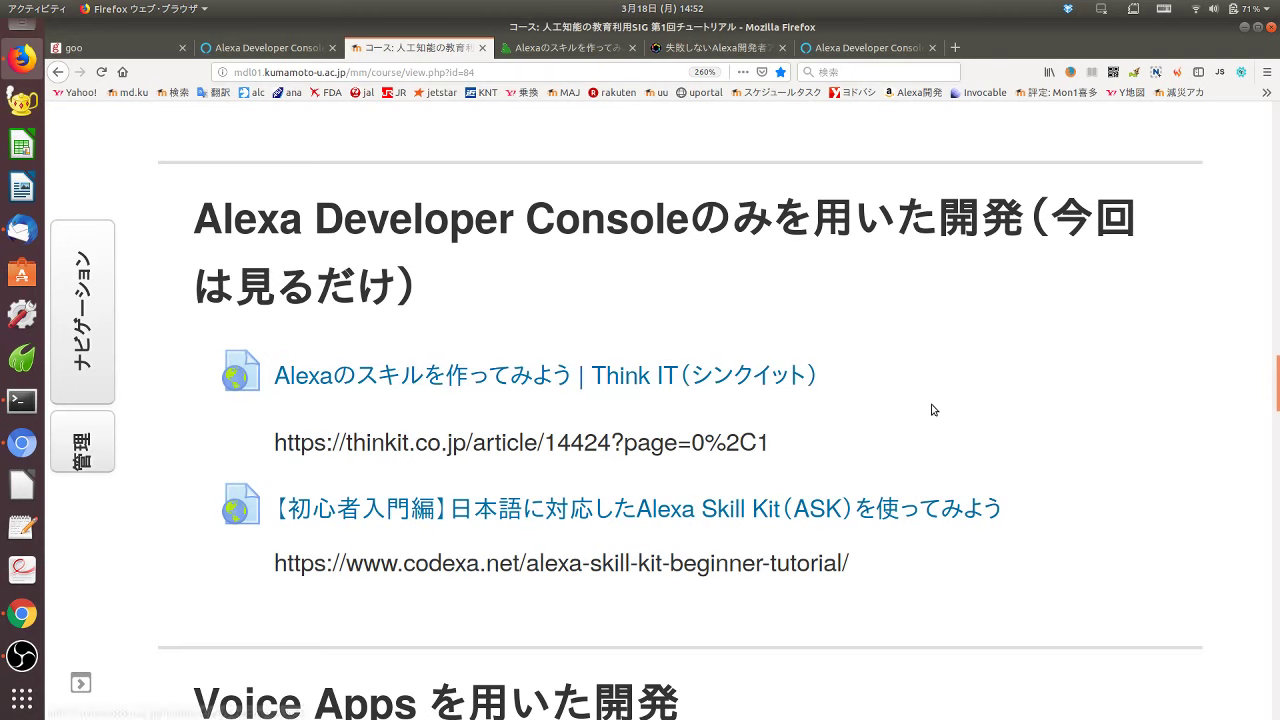
scroll(931, 408, down, 5)
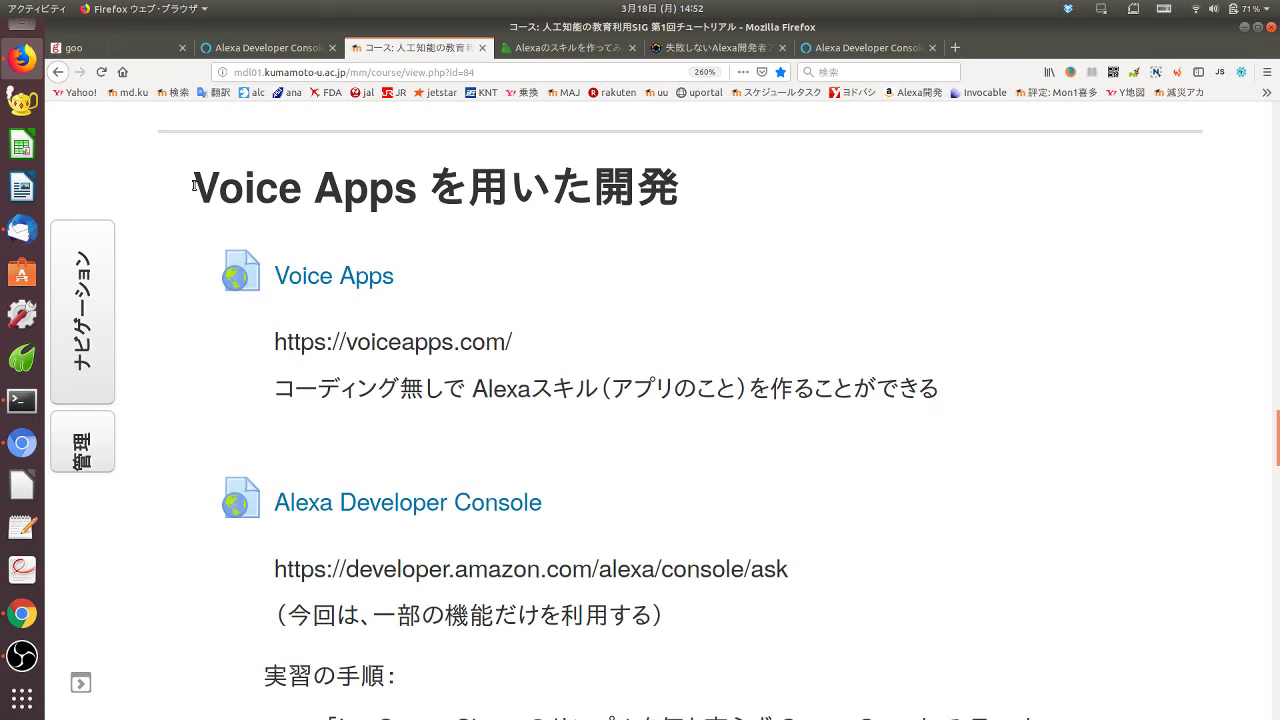
drag(193, 185, 419, 188)
click(625, 312)
scroll(797, 560, down, 3)
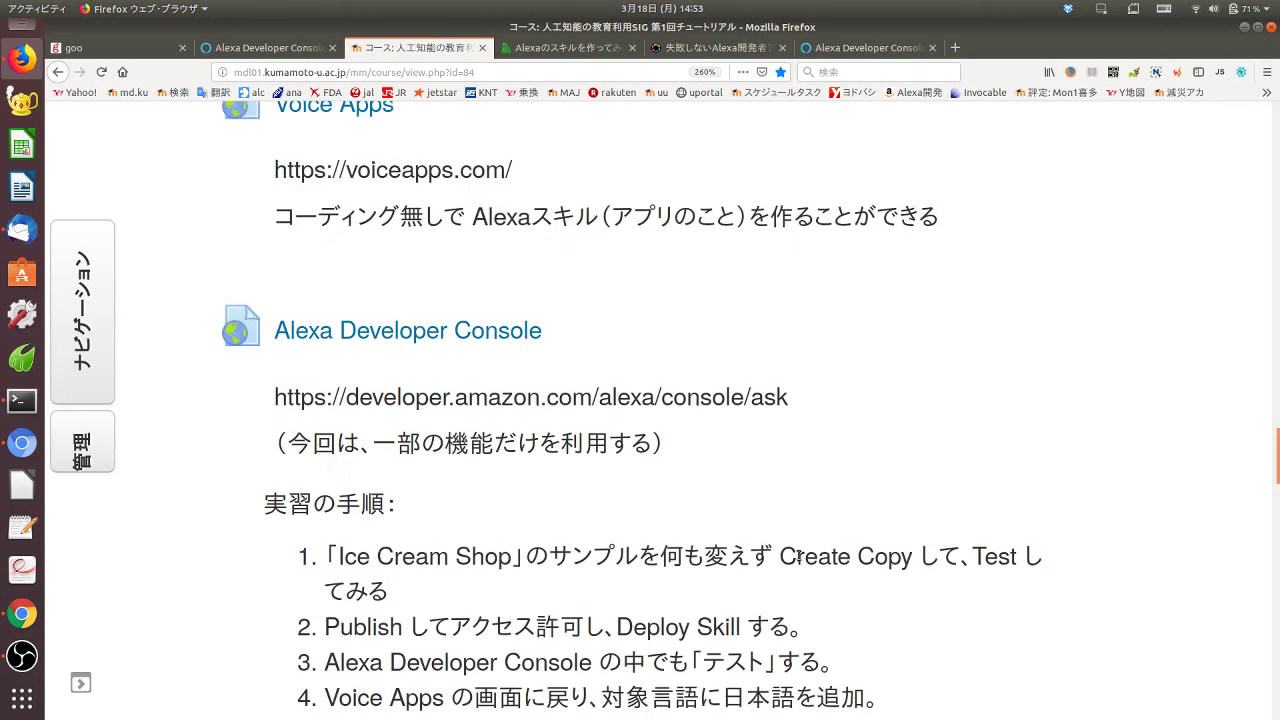
scroll(797, 555, up, 3)
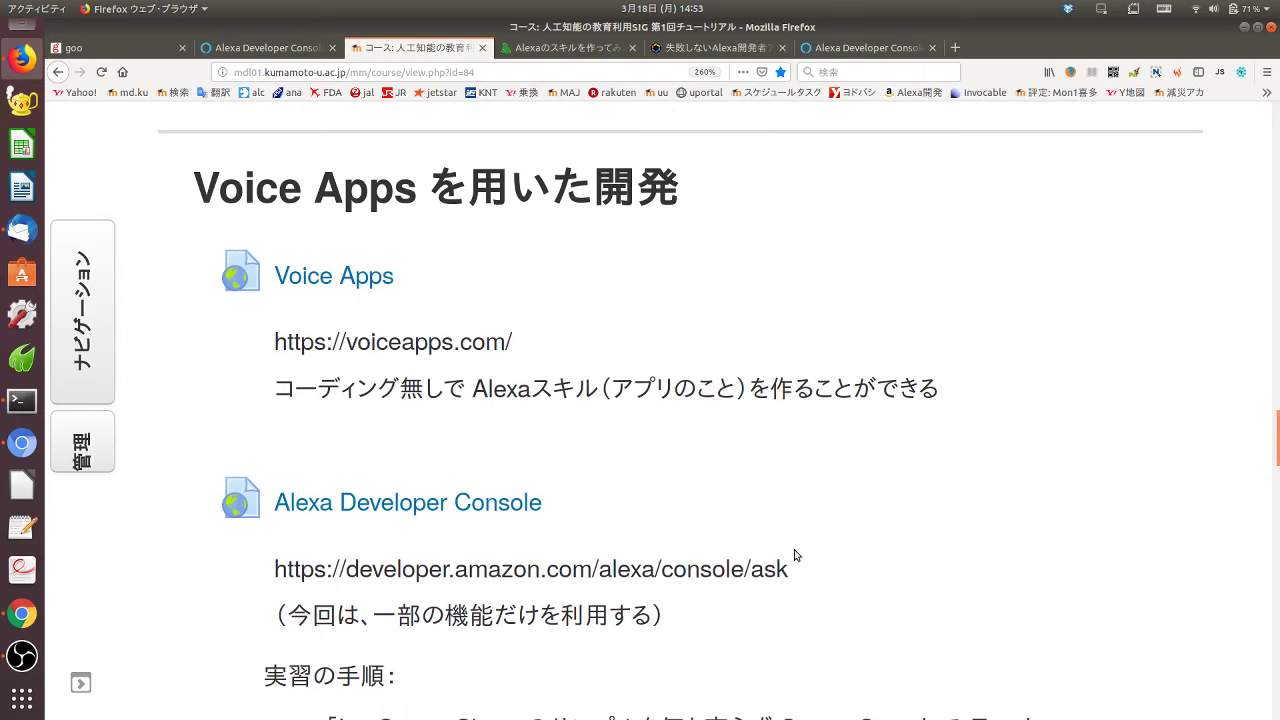
- Open Voice Apps in a new Google Chrome tab, and open the course page's Voice Apps link in Firefox
click(17, 622)
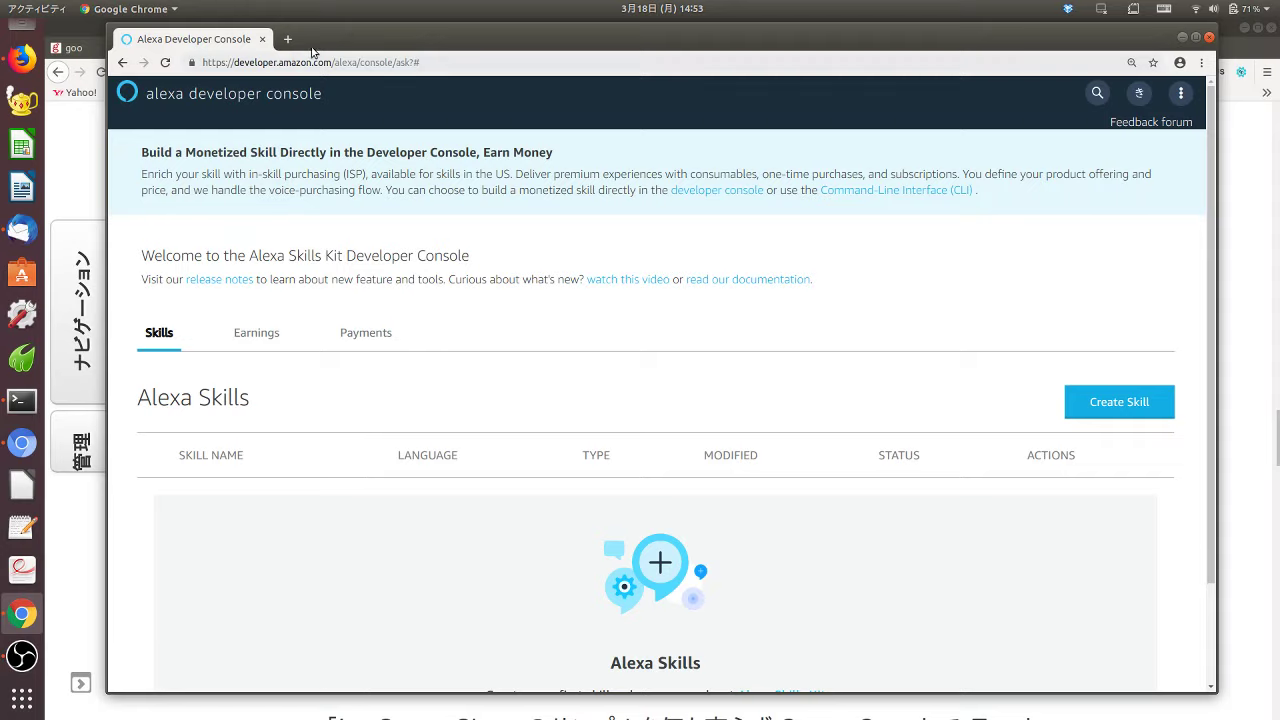
key(ctrl+t)
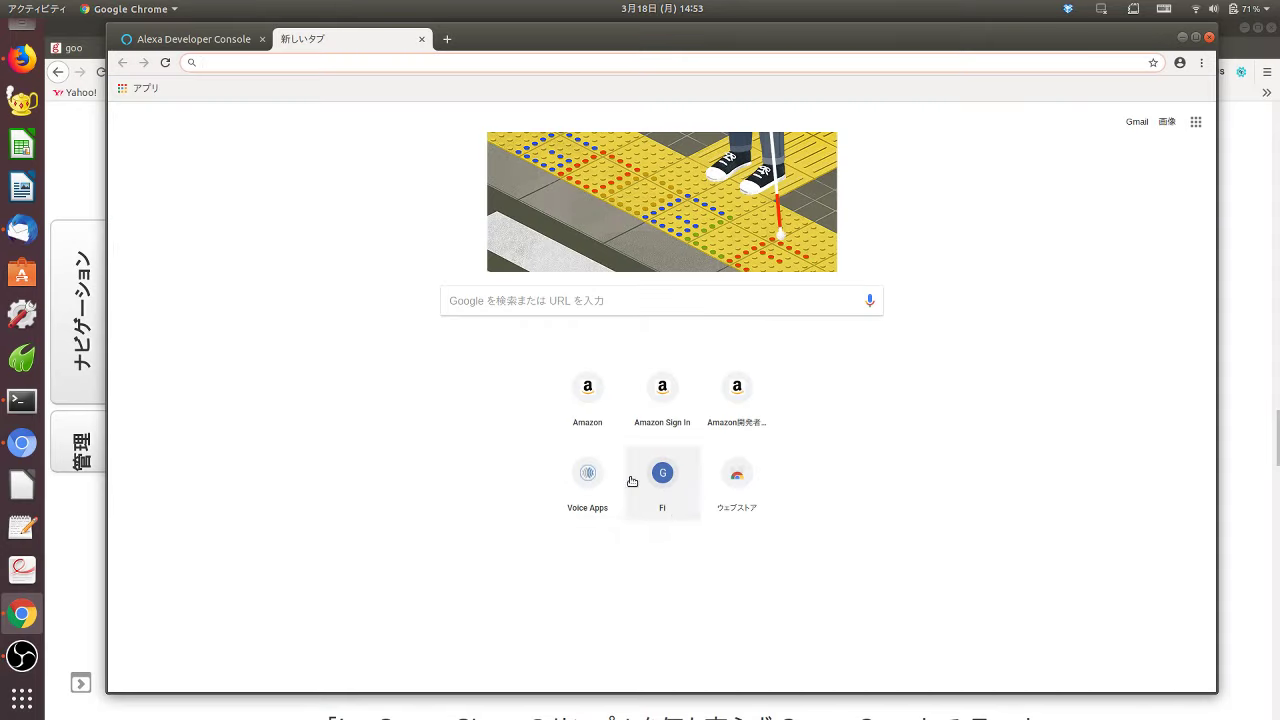
click(589, 476)
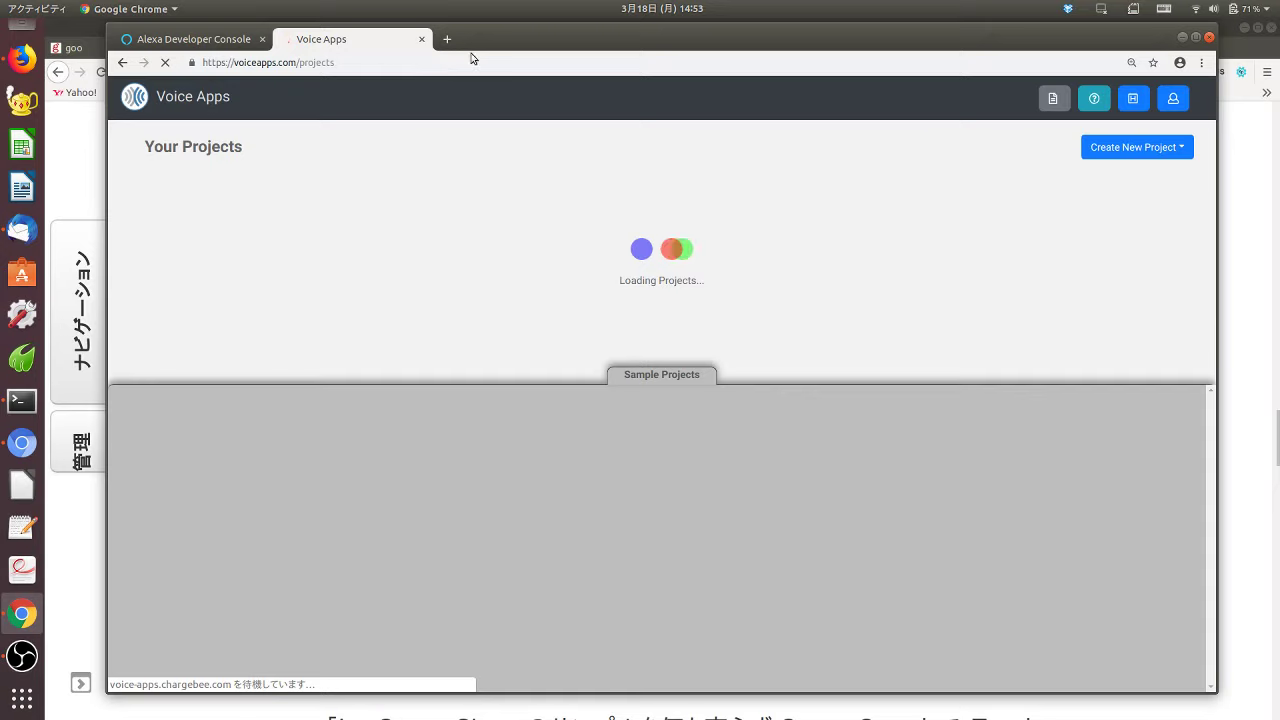
drag(565, 41, 547, 49)
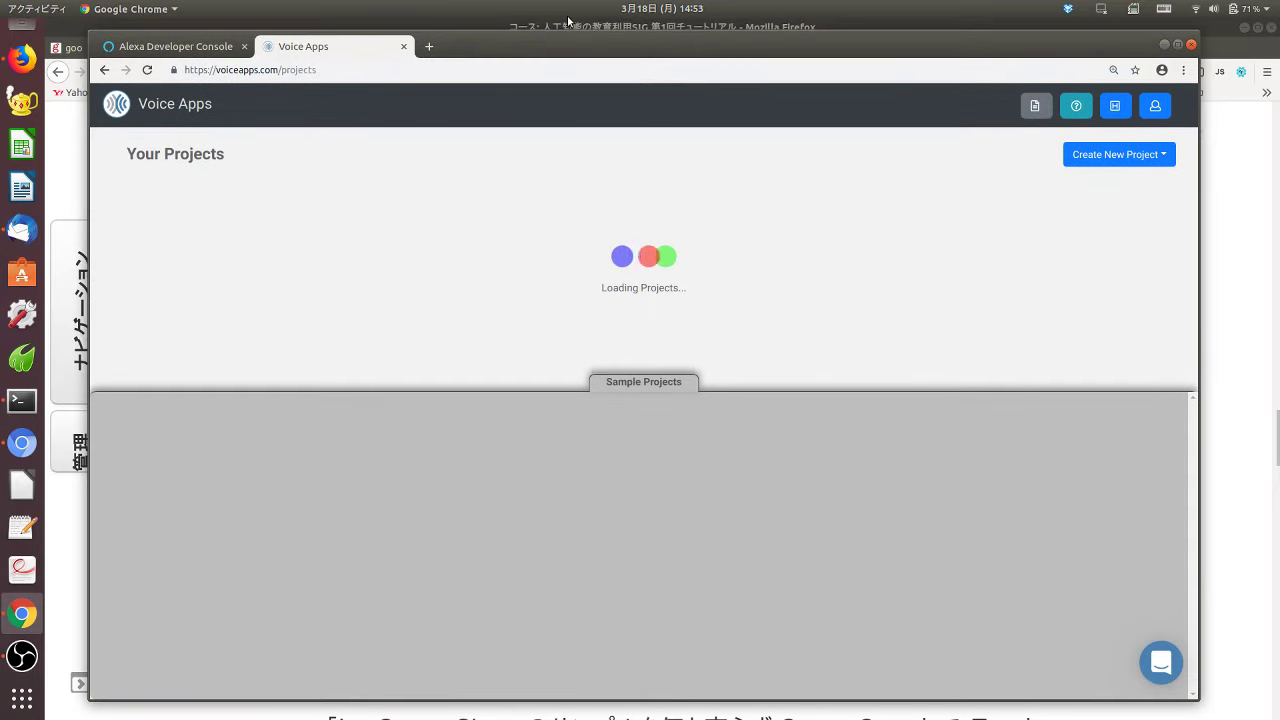
click(567, 25)
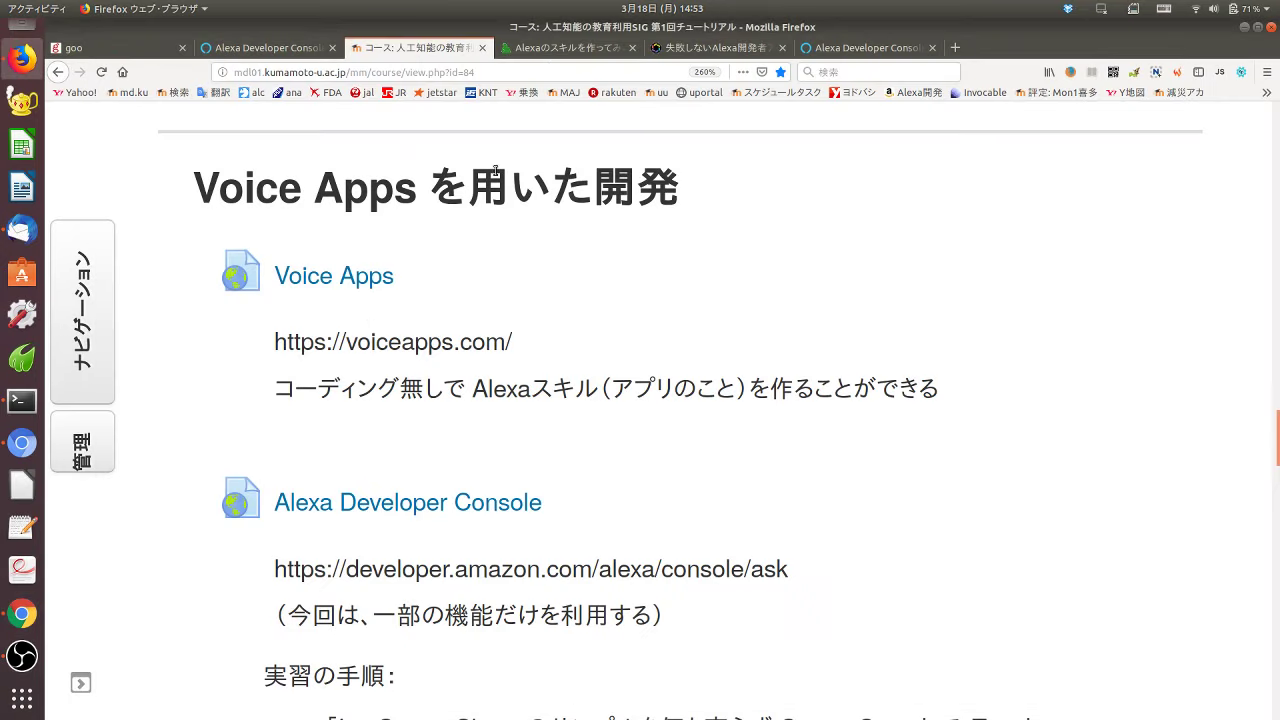
click(337, 279)
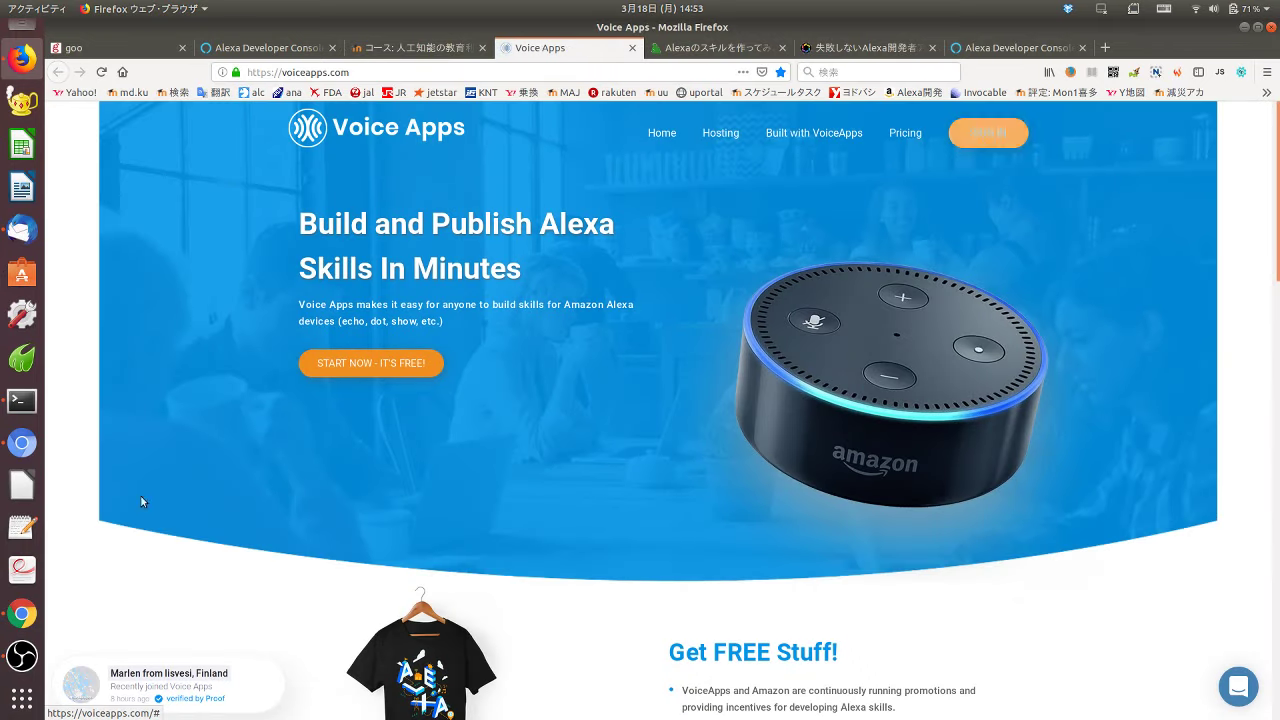
- Switch to Google Chrome and sign out of the Voice Apps account
click(22, 613)
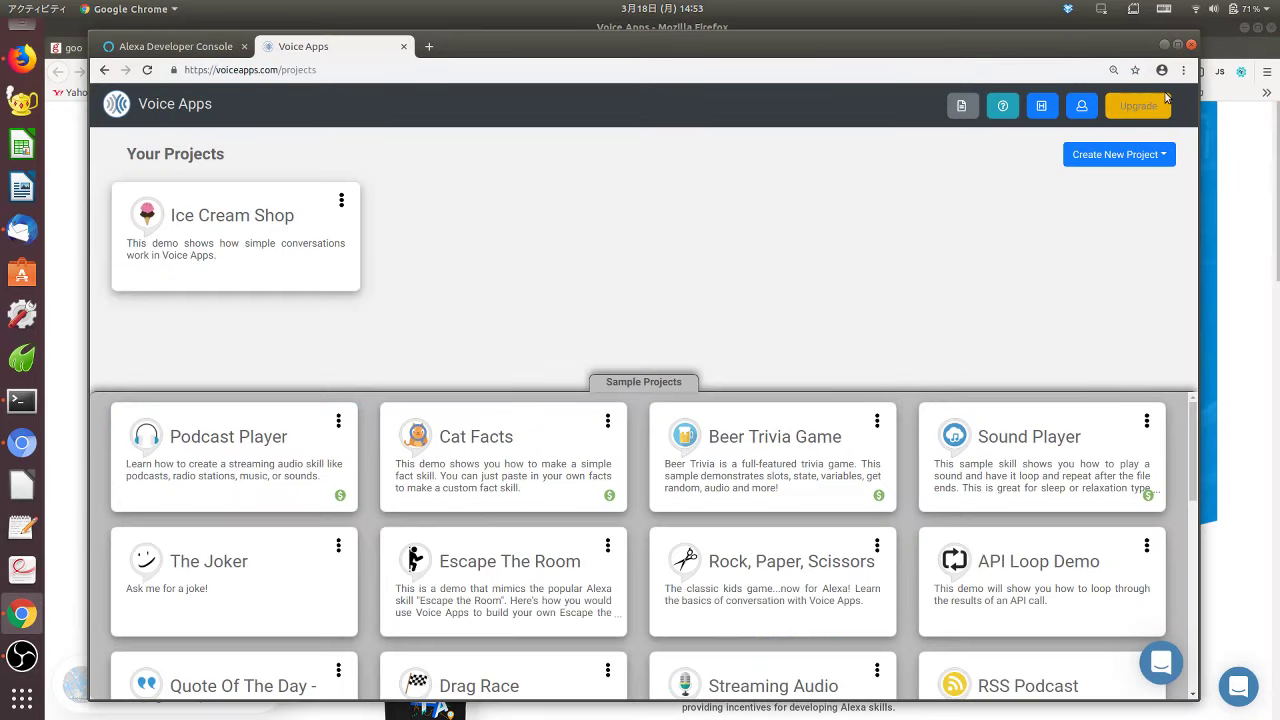
click(1089, 111)
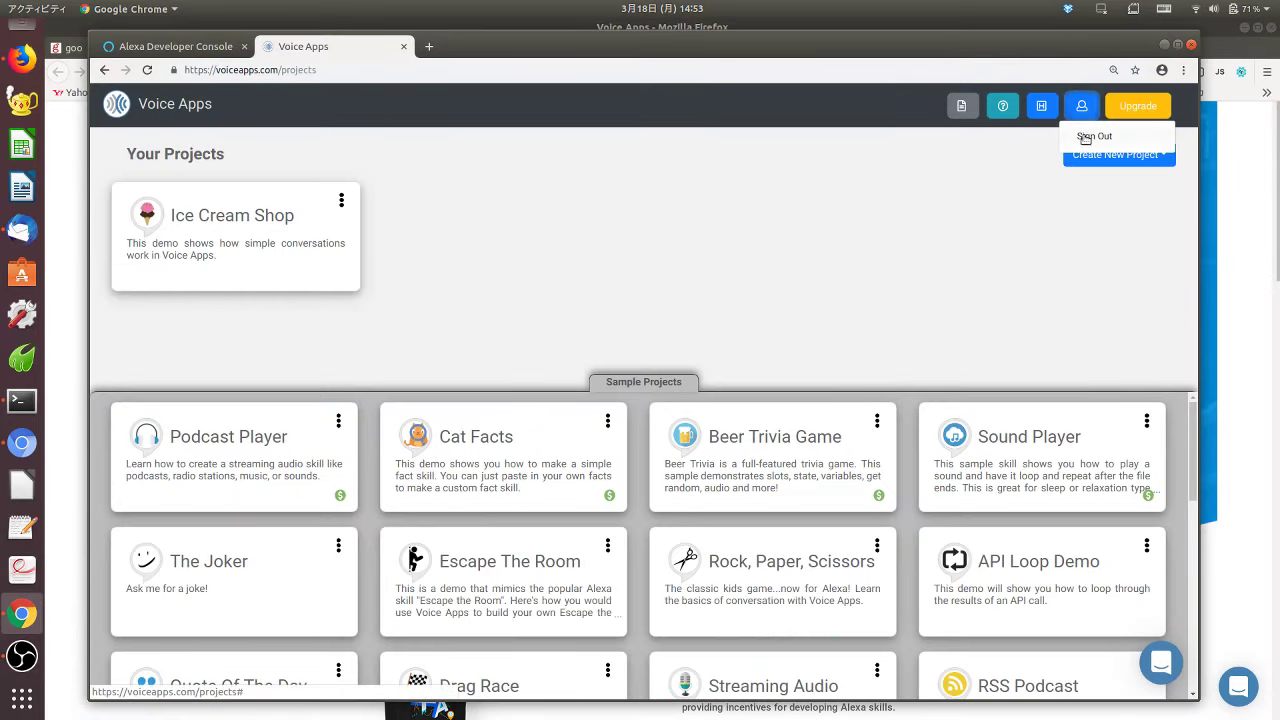
click(1075, 142)
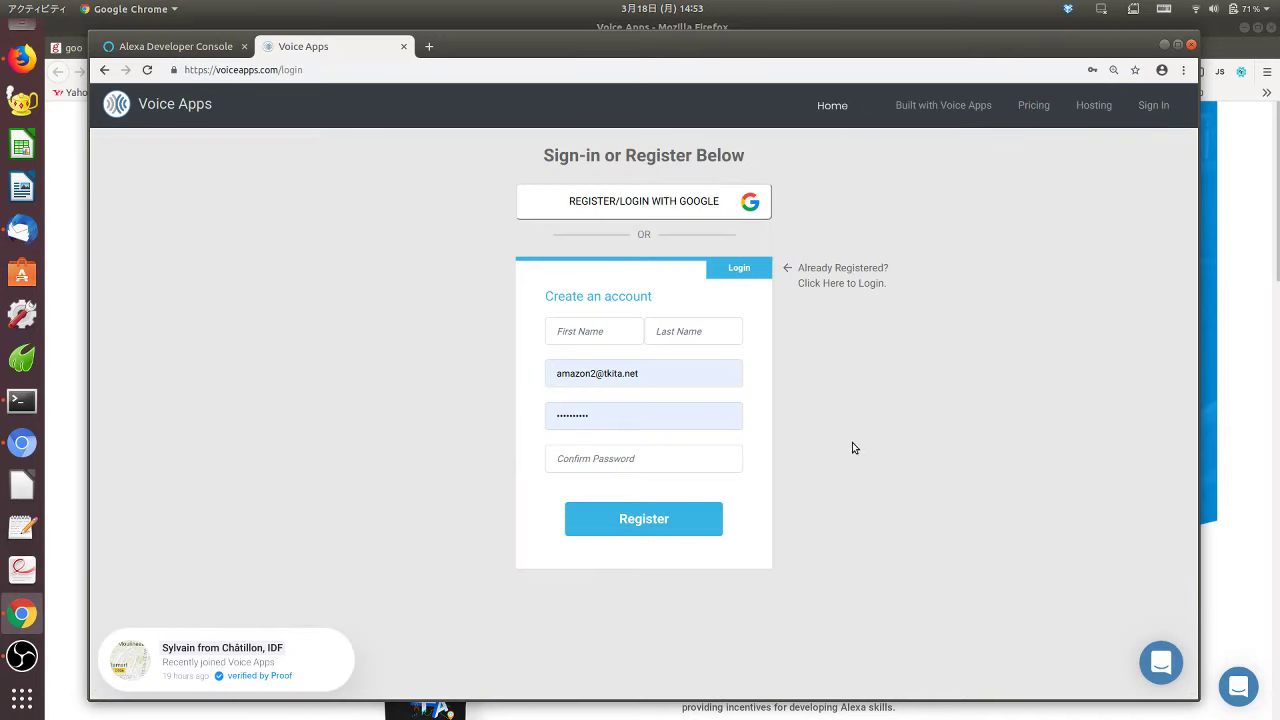
- Switch to Firefox and open the sign-in page from the Voice Apps home page
drag(905, 52, 896, 42)
click(902, 34)
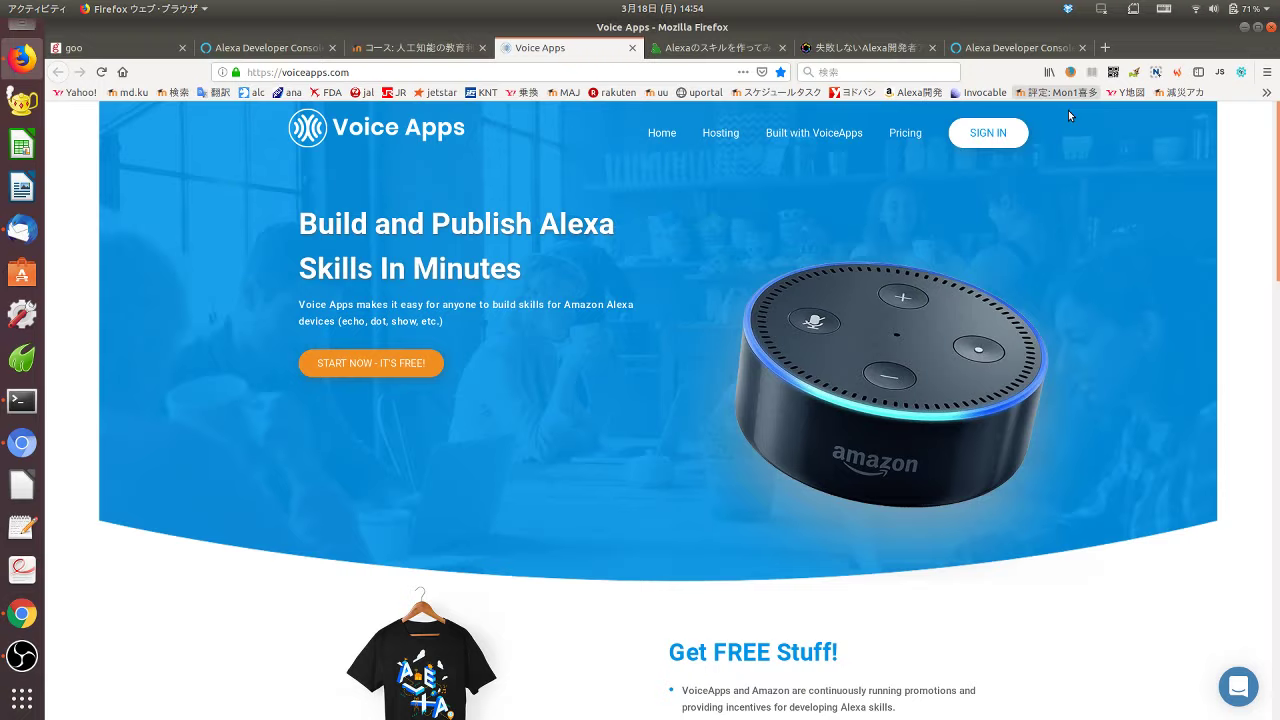
click(989, 129)
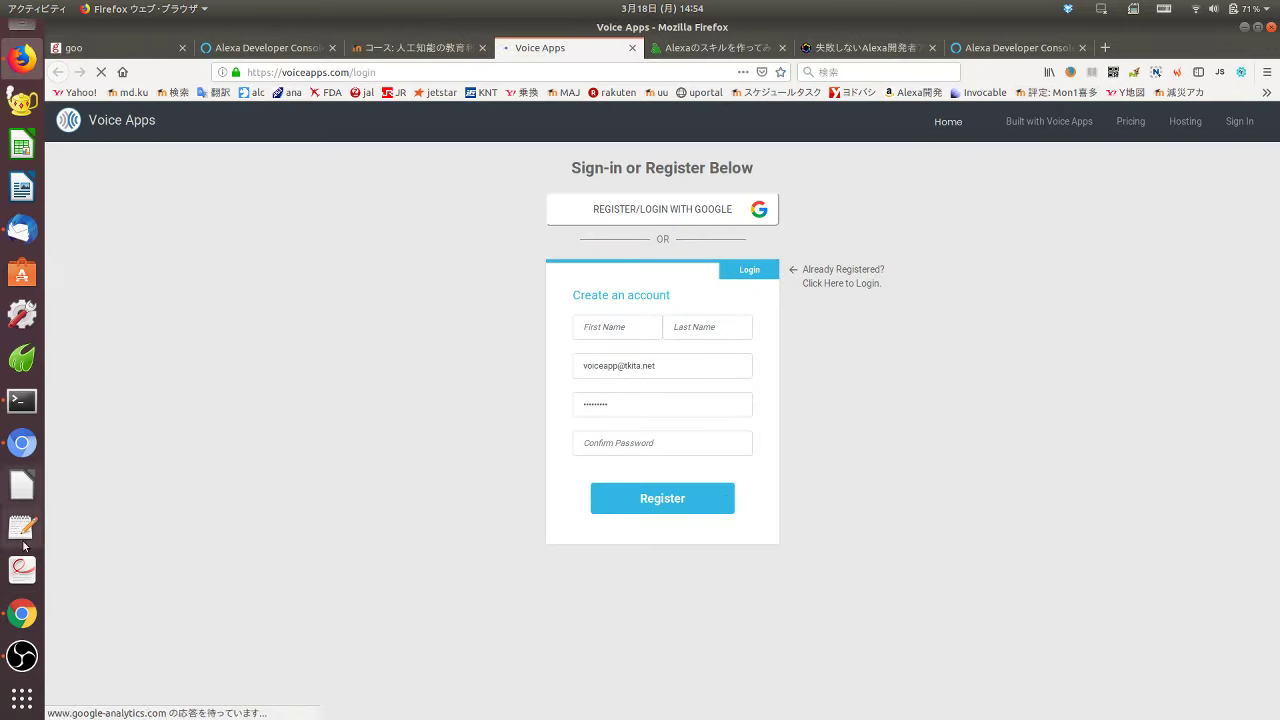
- Switch to Google Chrome and review the name, e-mail and password fields of the Voice Apps registration form
click(22, 616)
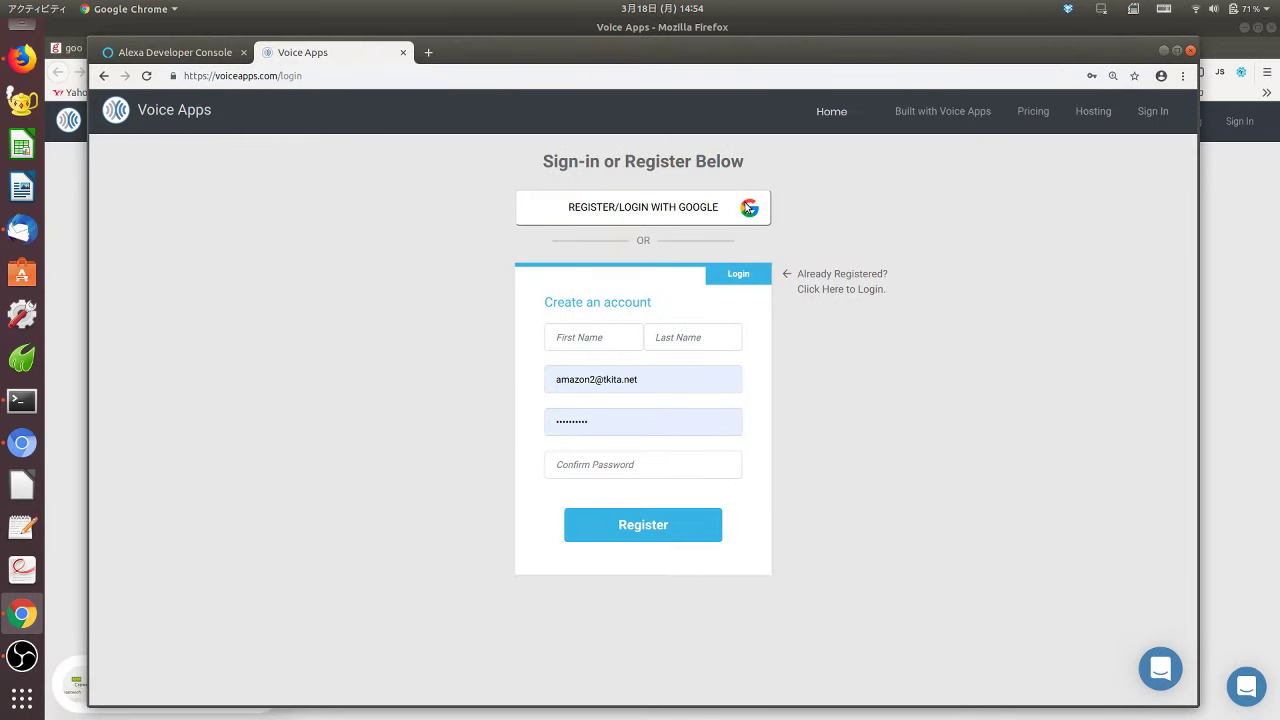
click(651, 379)
key(Return)
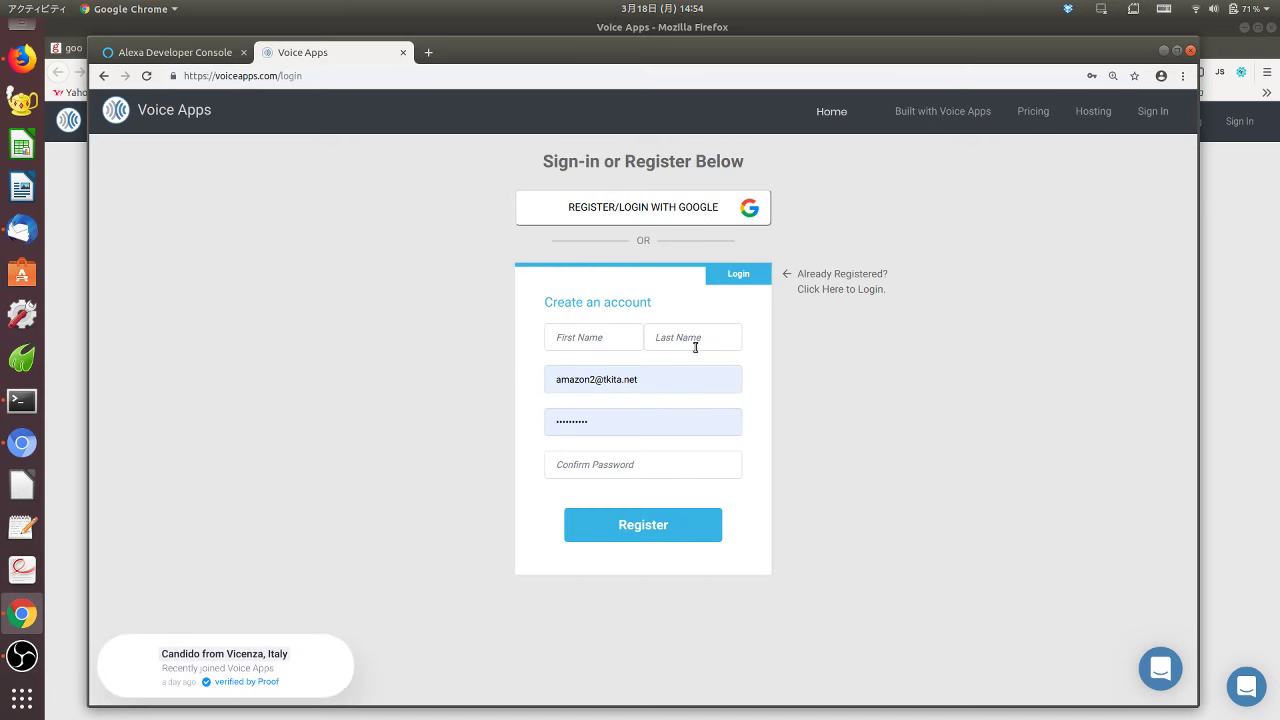
key(ctrl+plus)
key(ctrl+minus)
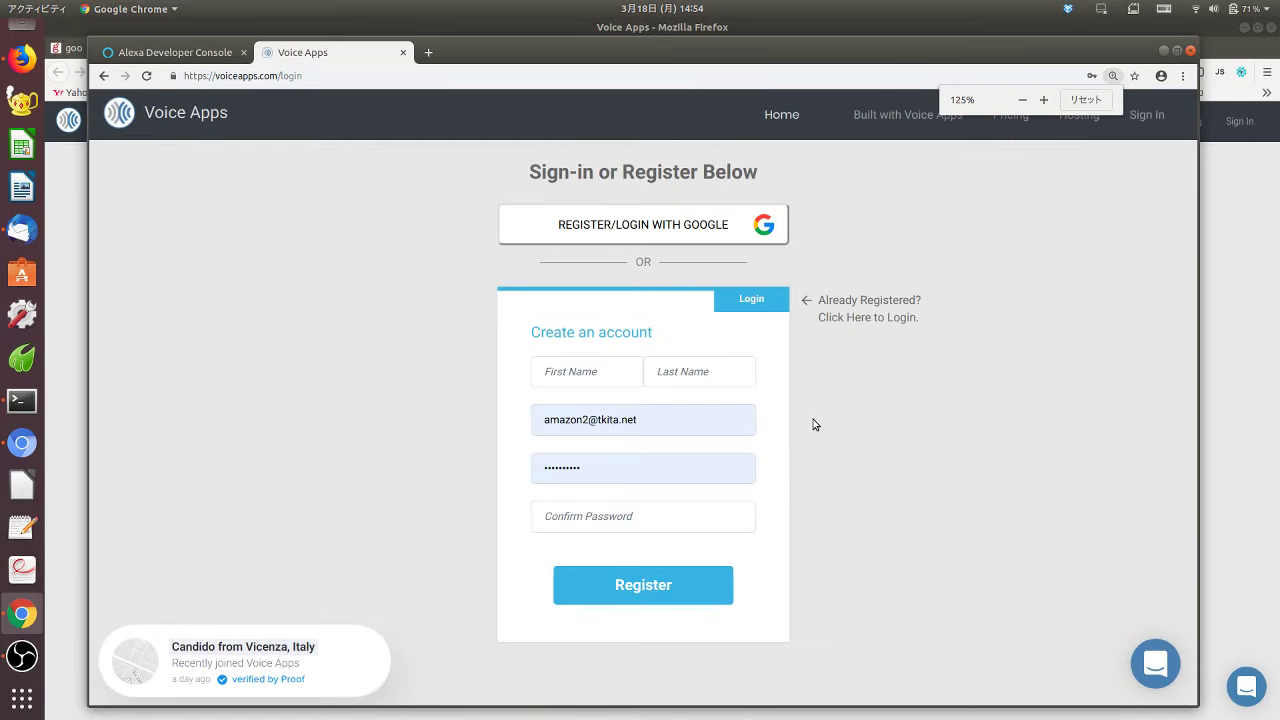
key(ctrl+plus)
click(540, 368)
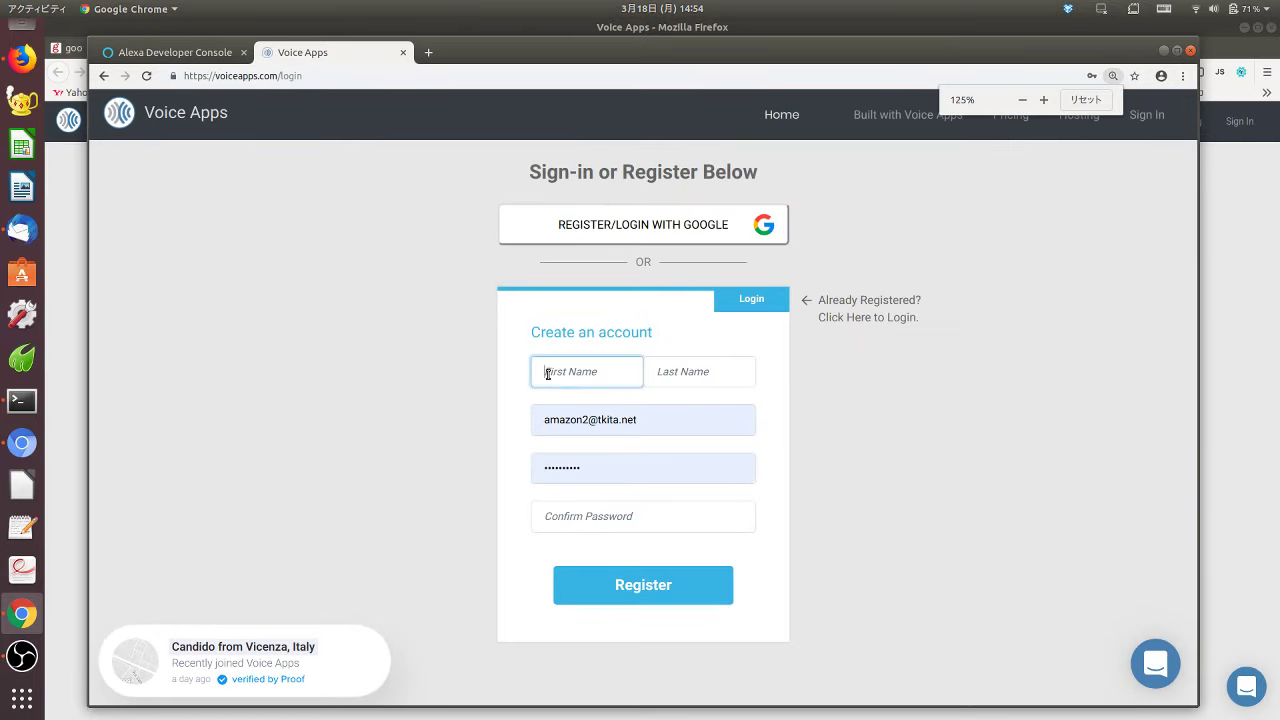
click(701, 372)
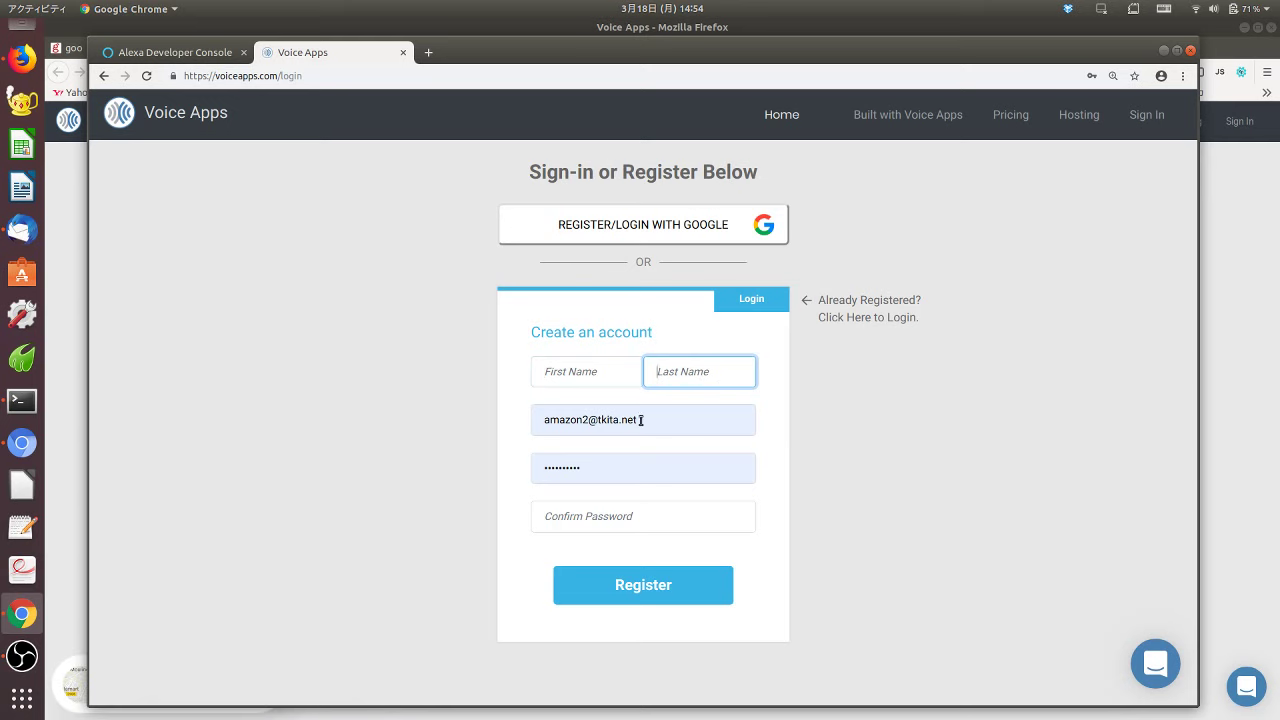
drag(640, 422, 552, 420)
click(600, 454)
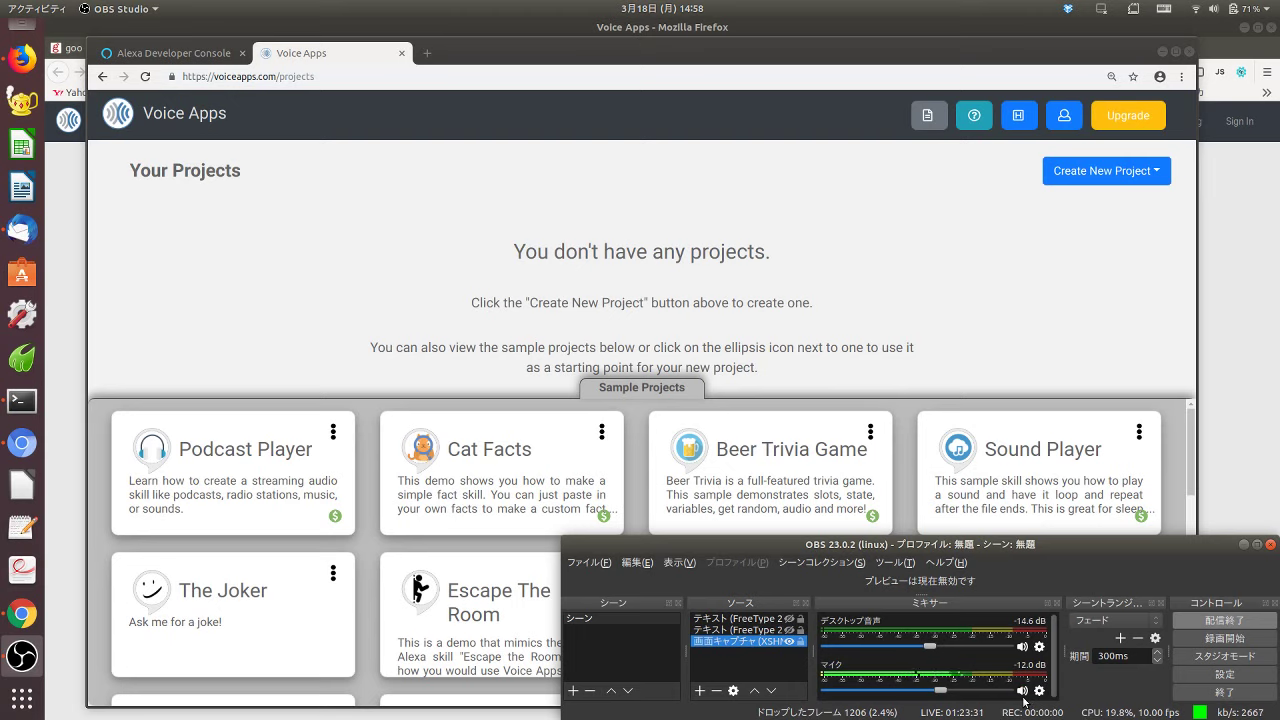
- Switch to the Voice Apps projects page in Google Chrome and look through the full collection of sample projects
click(955, 60)
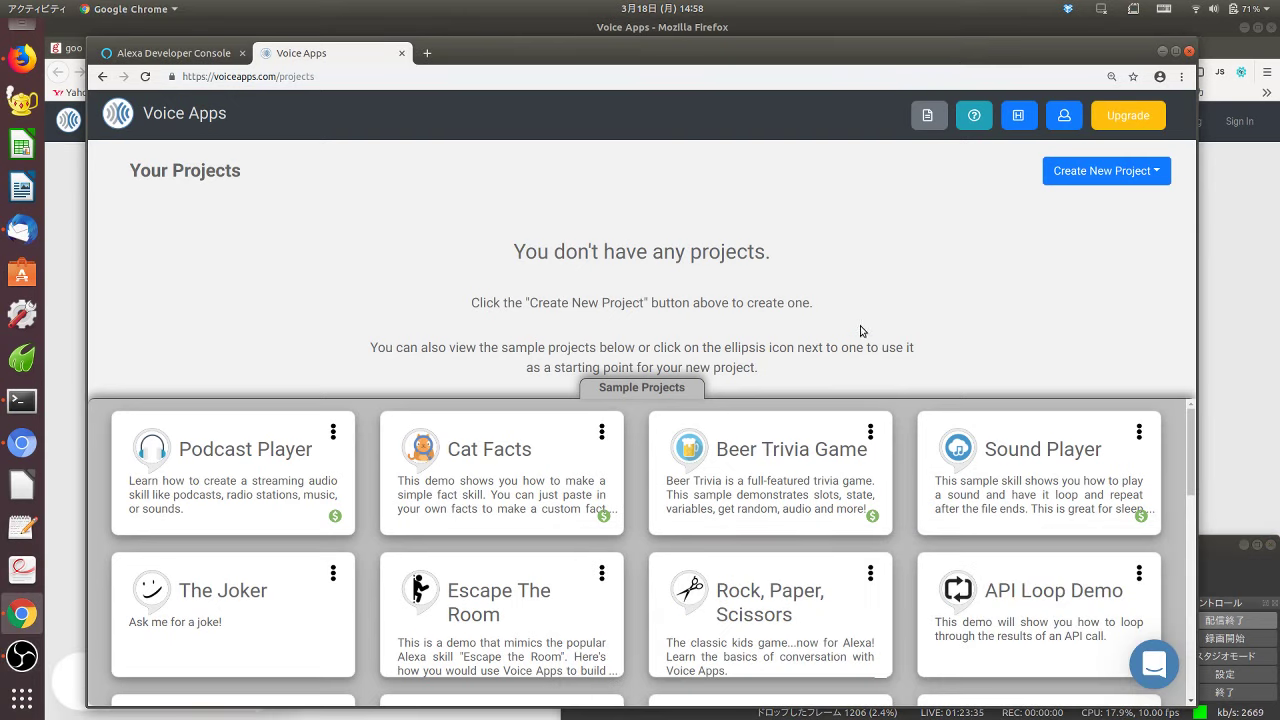
drag(728, 53, 747, 52)
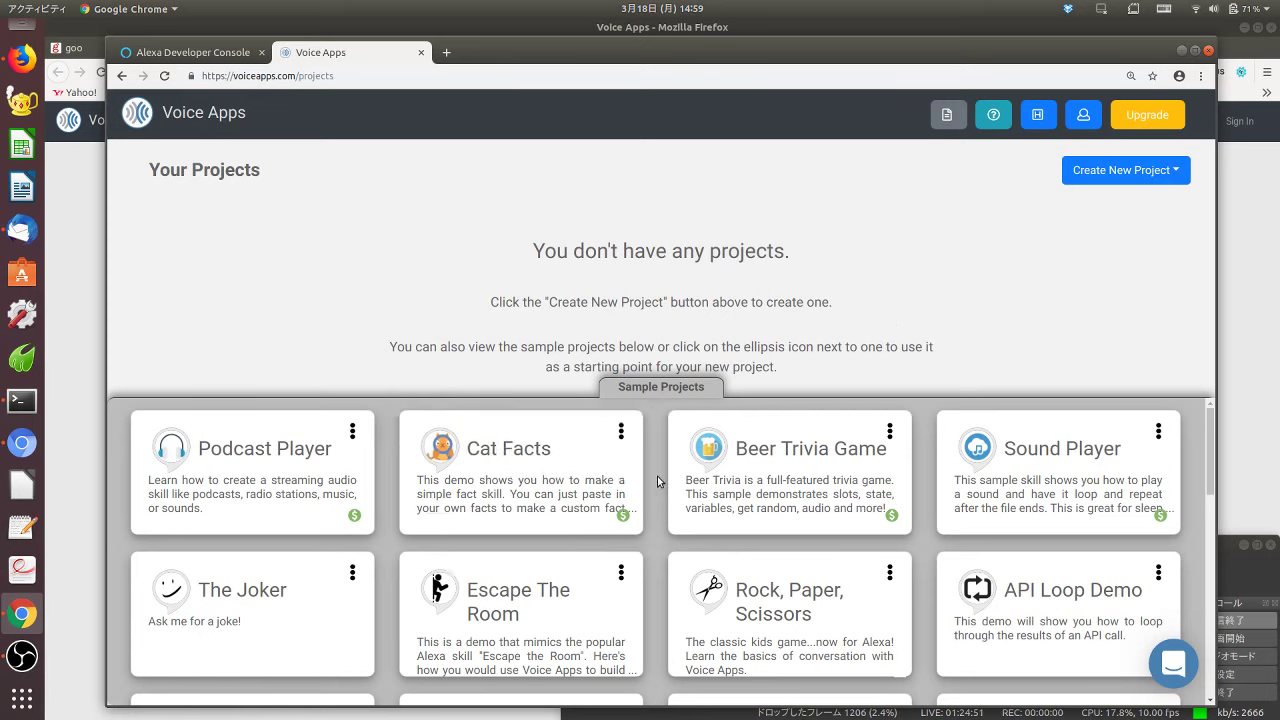
scroll(657, 476, down, 10)
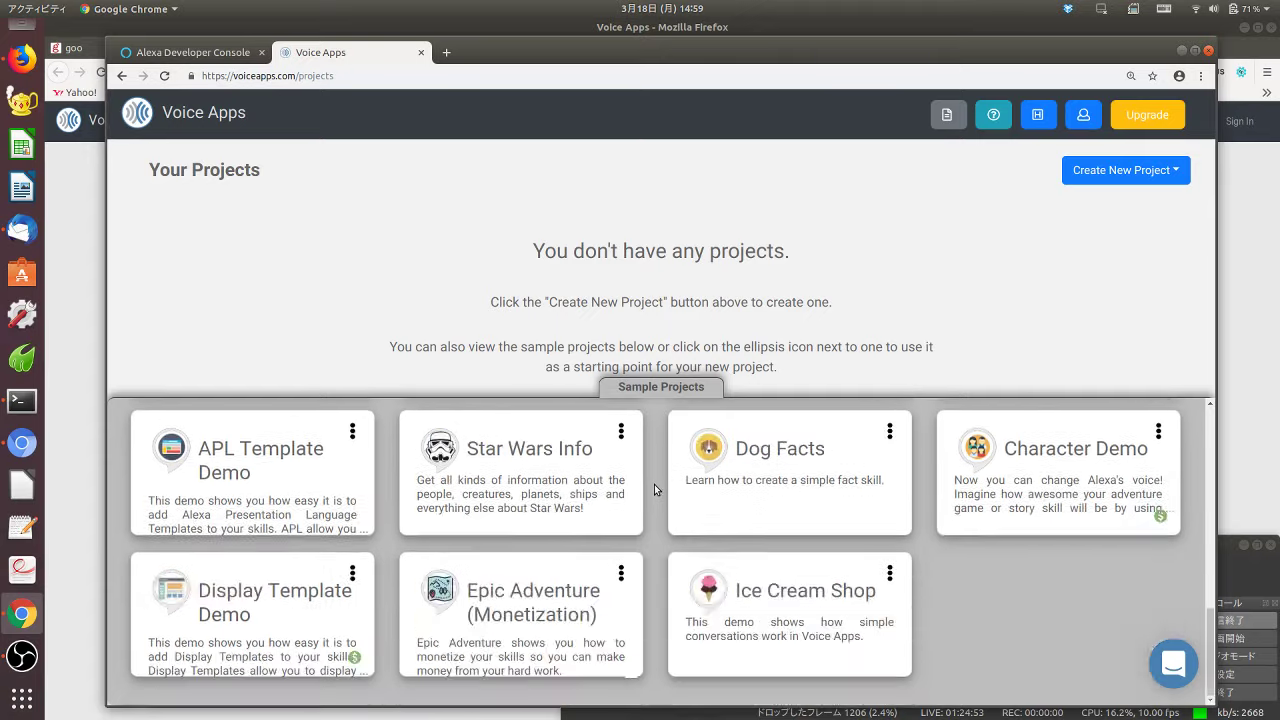
scroll(654, 484, up, 5)
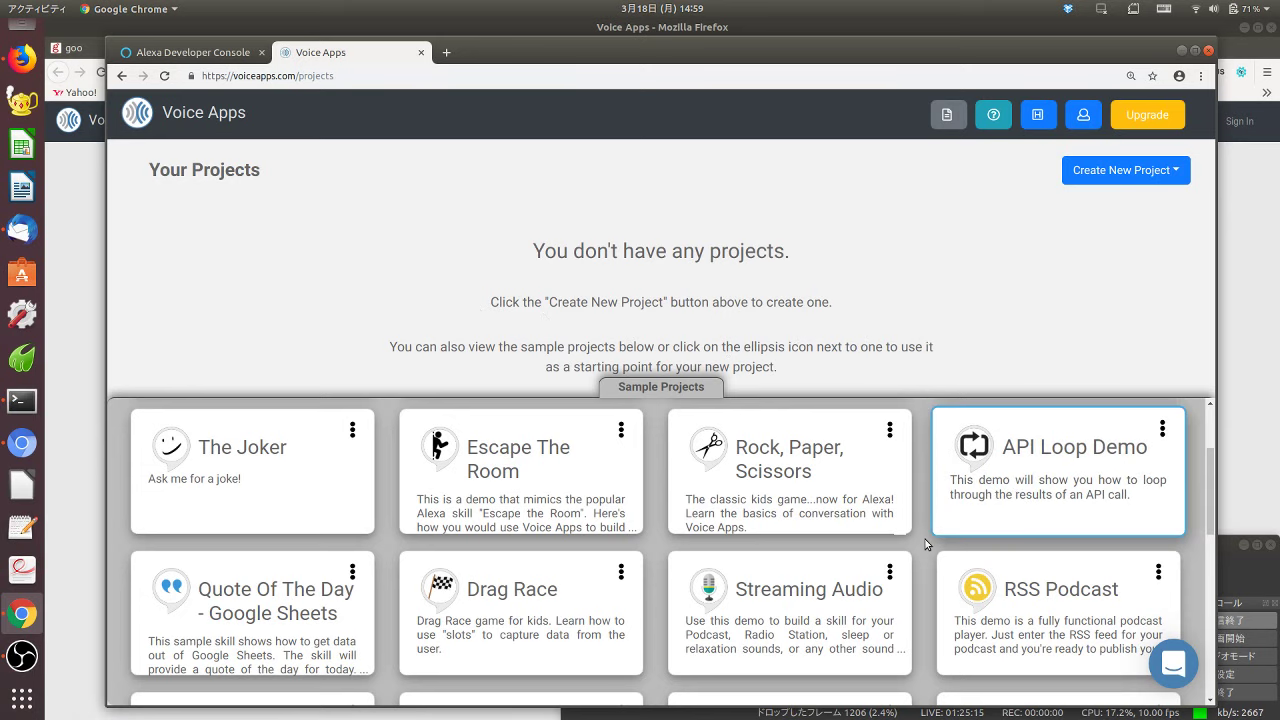
scroll(648, 558, down, 2)
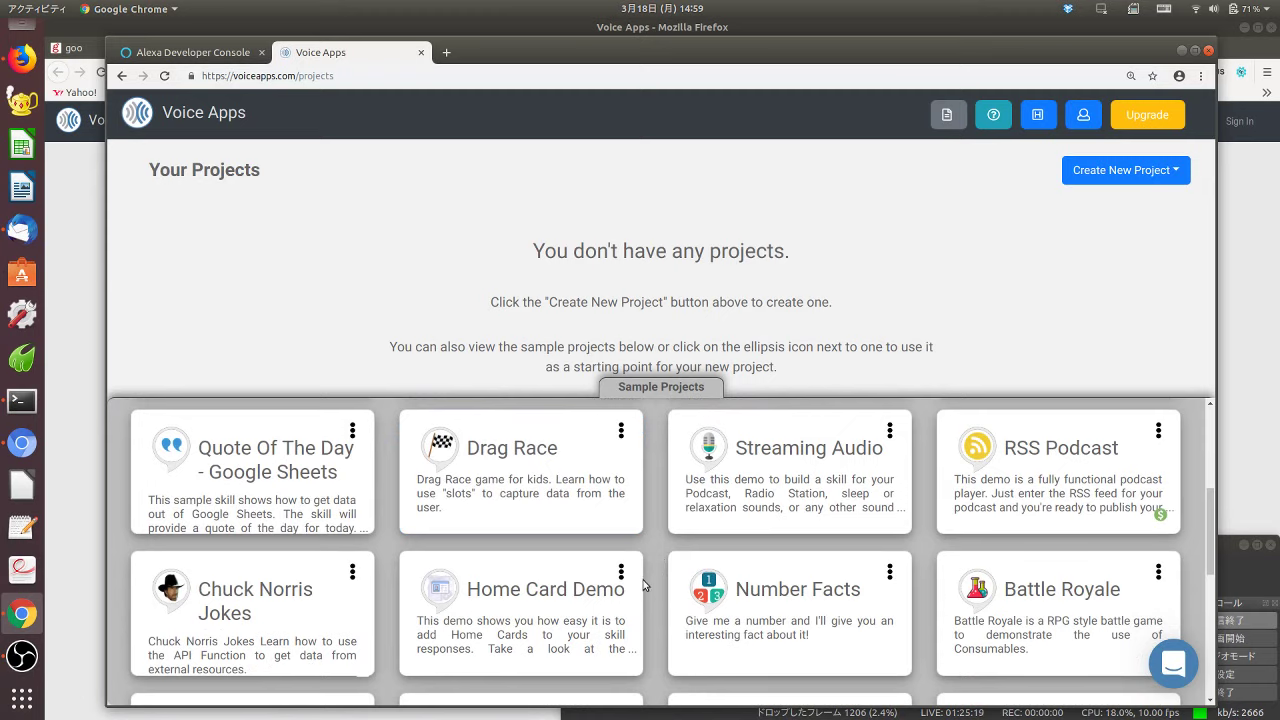
scroll(642, 584, up, 4)
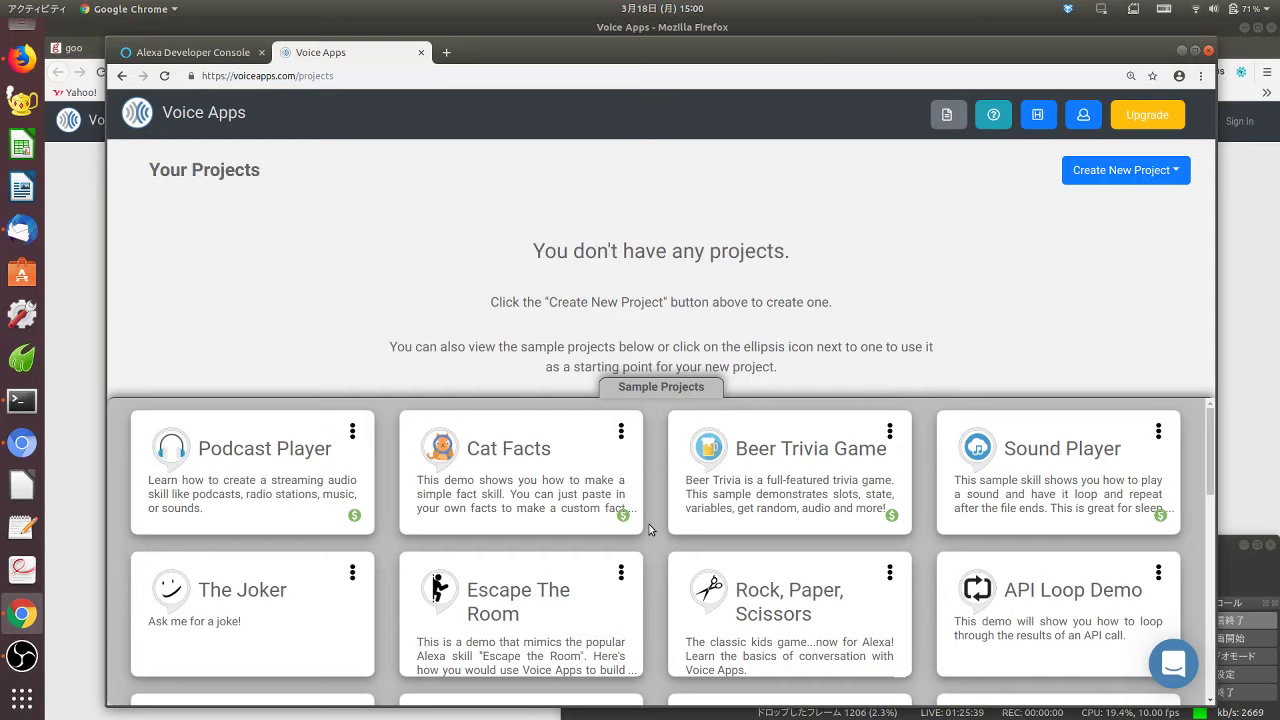
scroll(650, 528, down, 10)
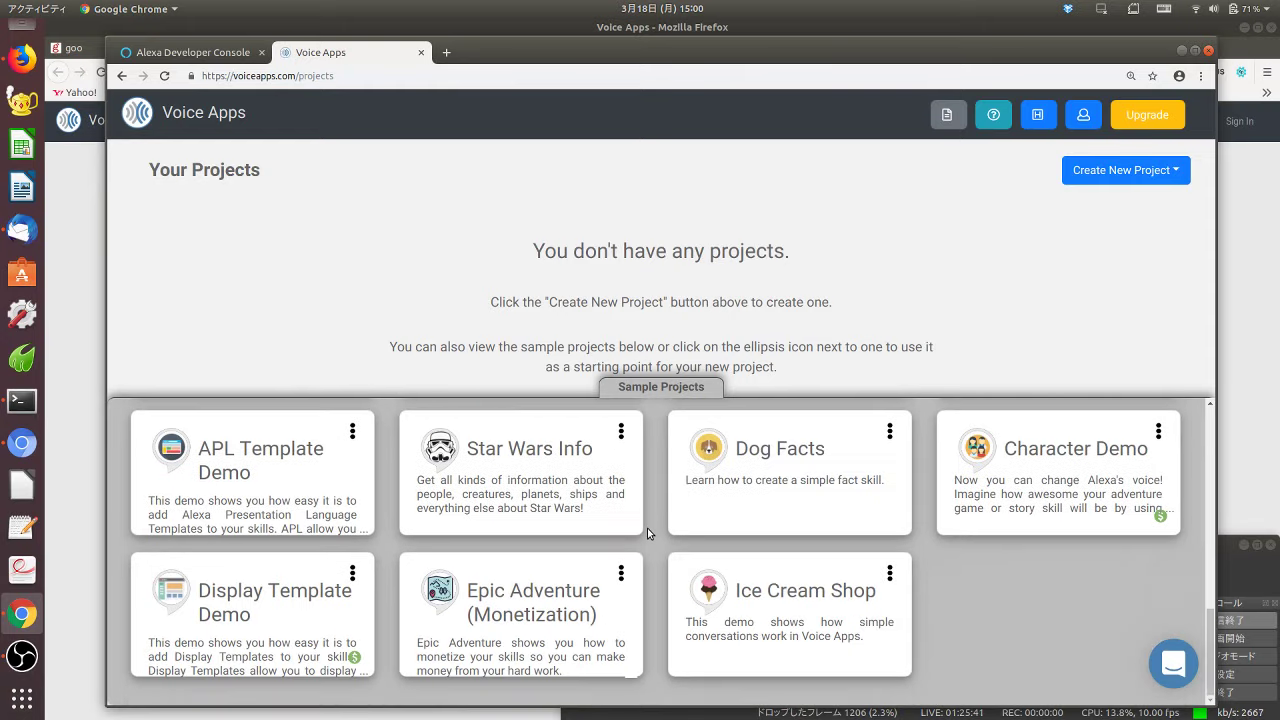
scroll(647, 528, up, 10)
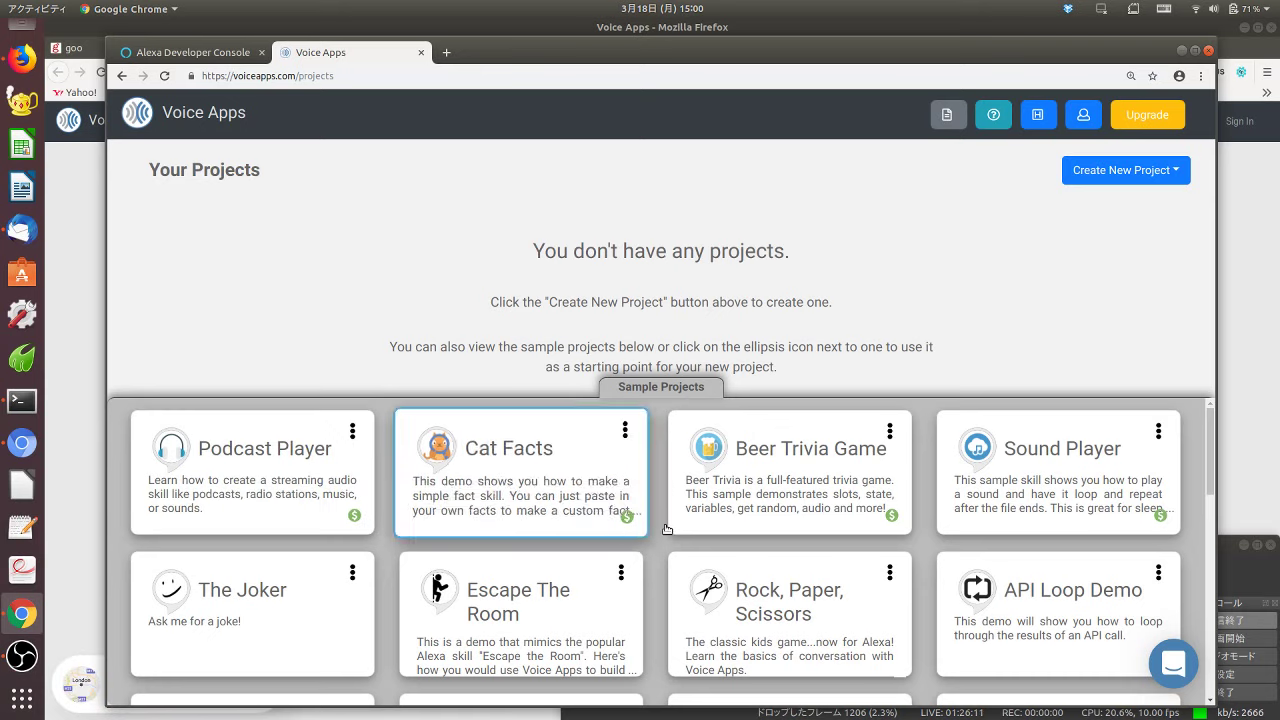
- Look through the sample project cards from Podcast Player down to Ice Cream Shop and back, including those with a dollar mark
scroll(835, 604, down, 3)
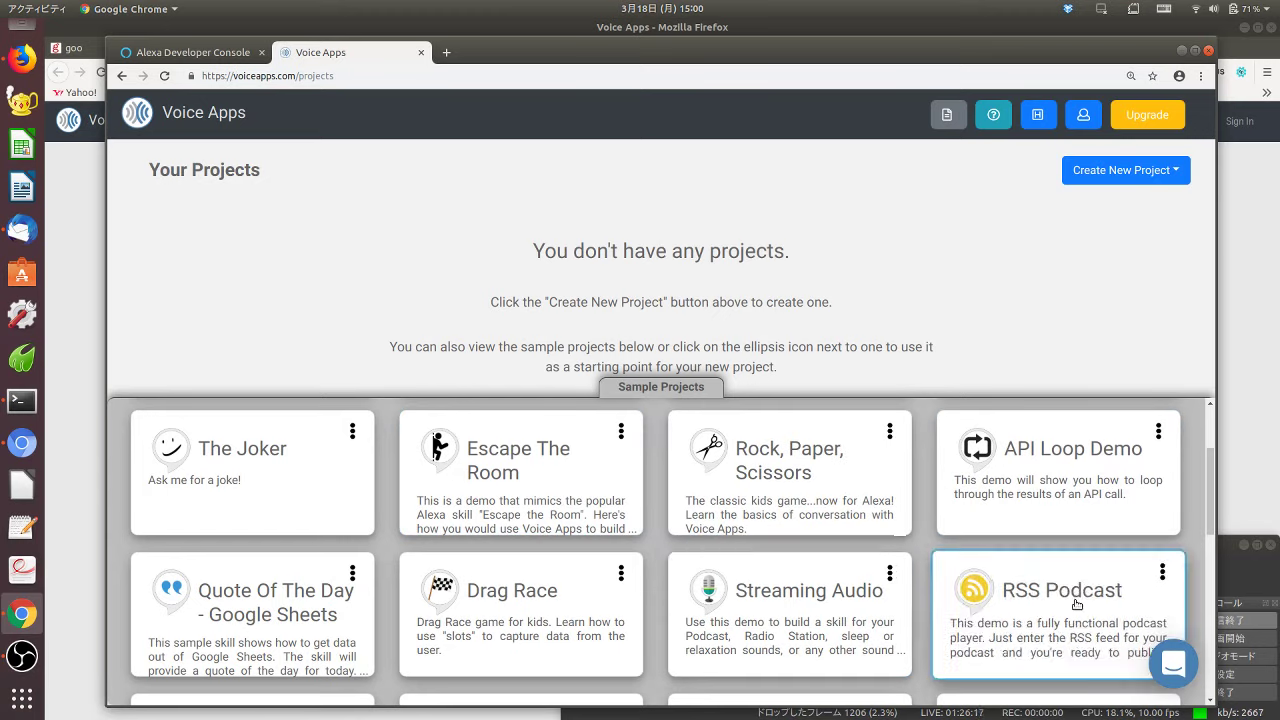
scroll(651, 533, down, 2)
scroll(651, 533, down, 2)
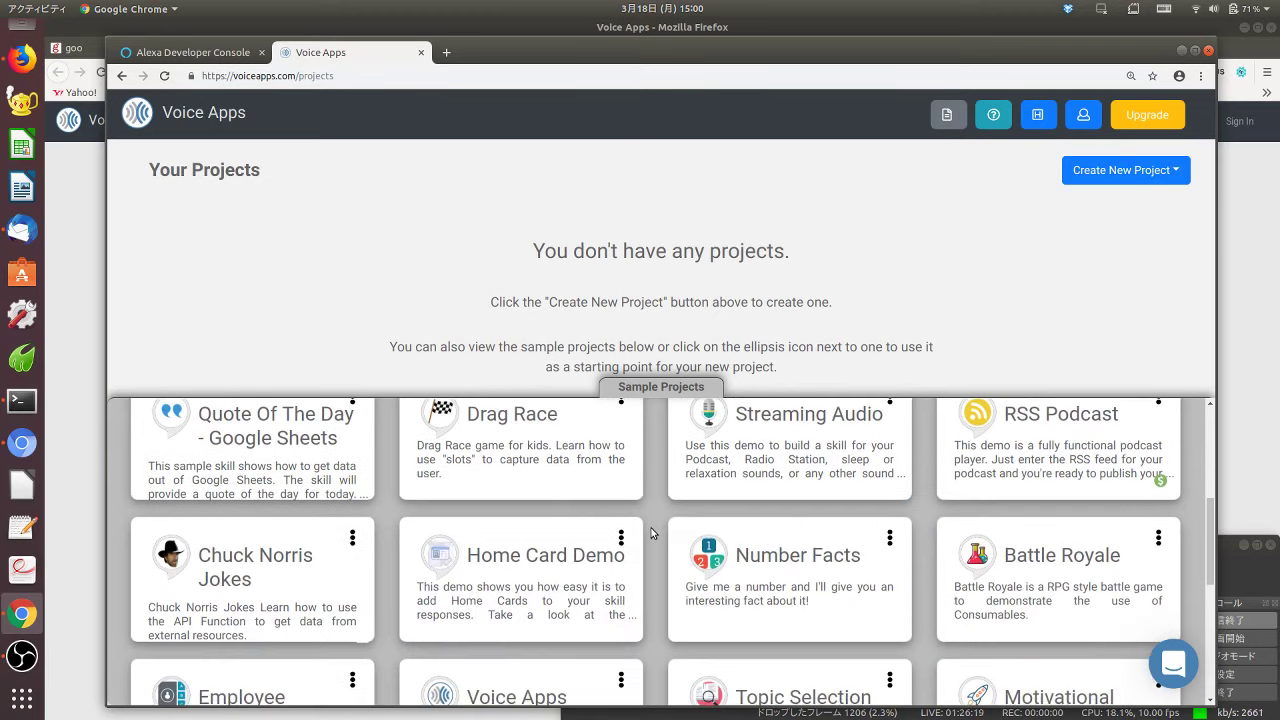
scroll(651, 533, down, 2)
scroll(651, 535, down, 2)
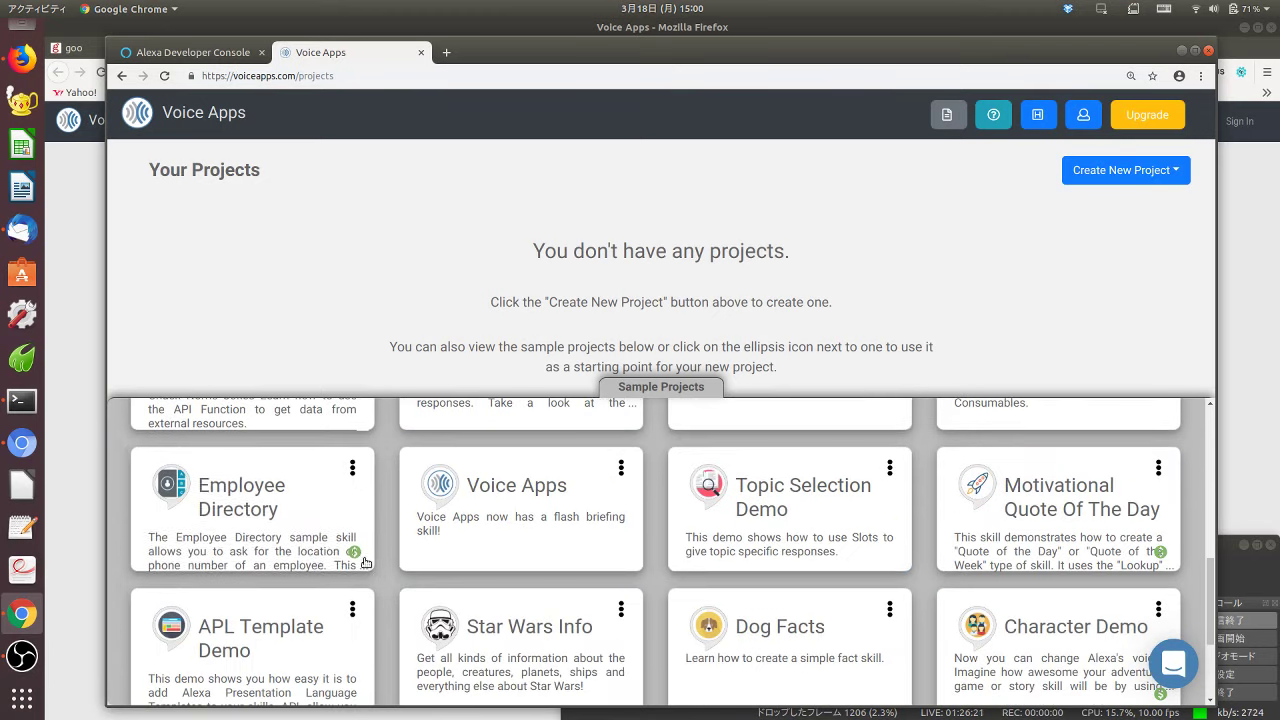
scroll(330, 562, down, 4)
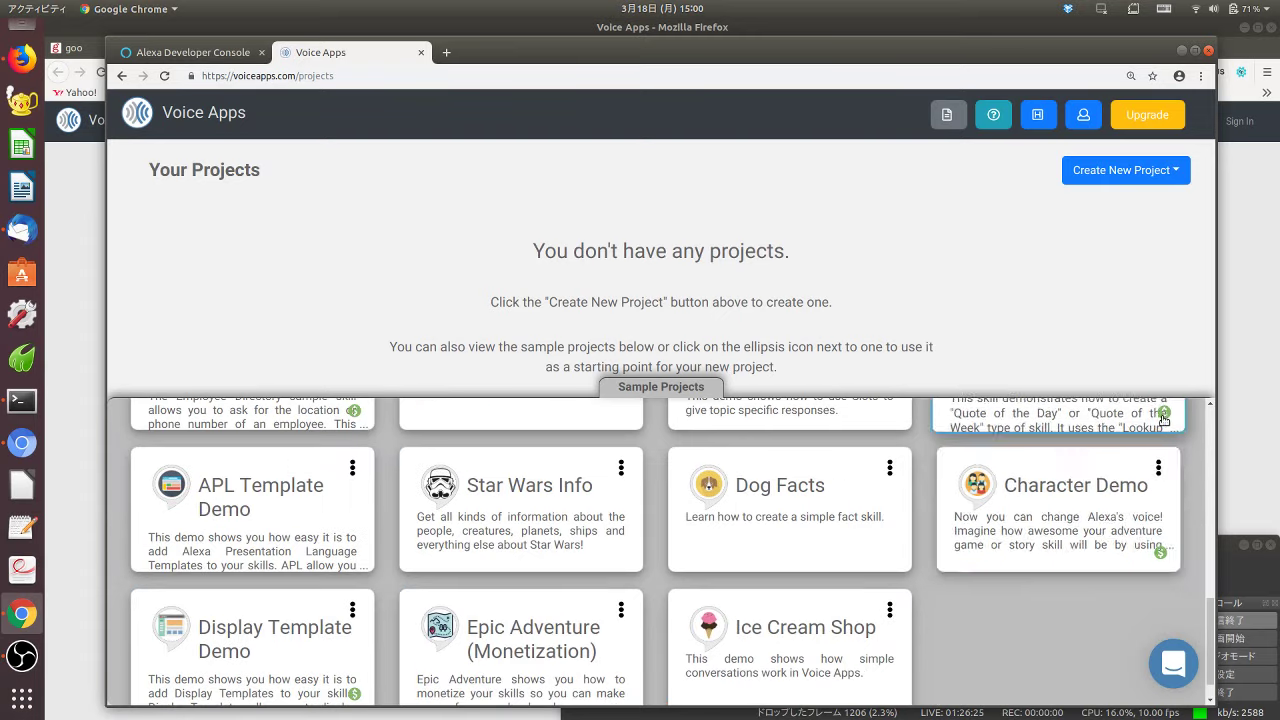
scroll(1100, 480, up, 3)
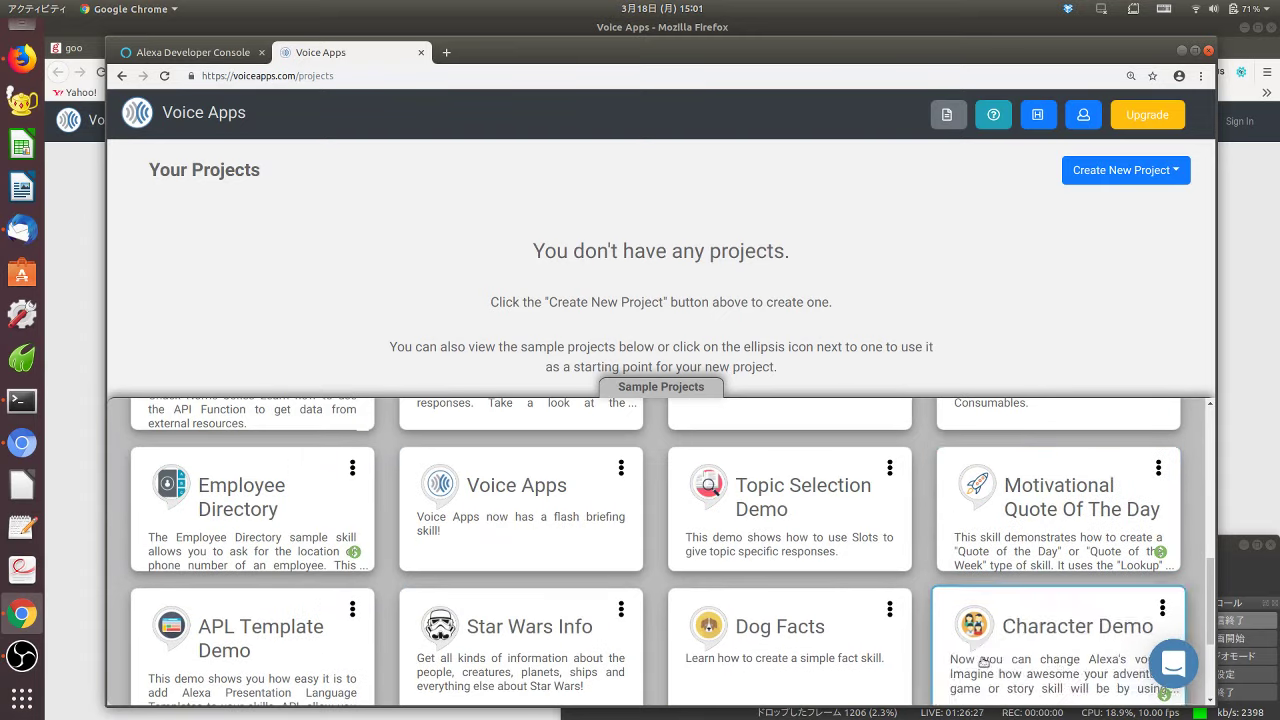
scroll(916, 574, down, 3)
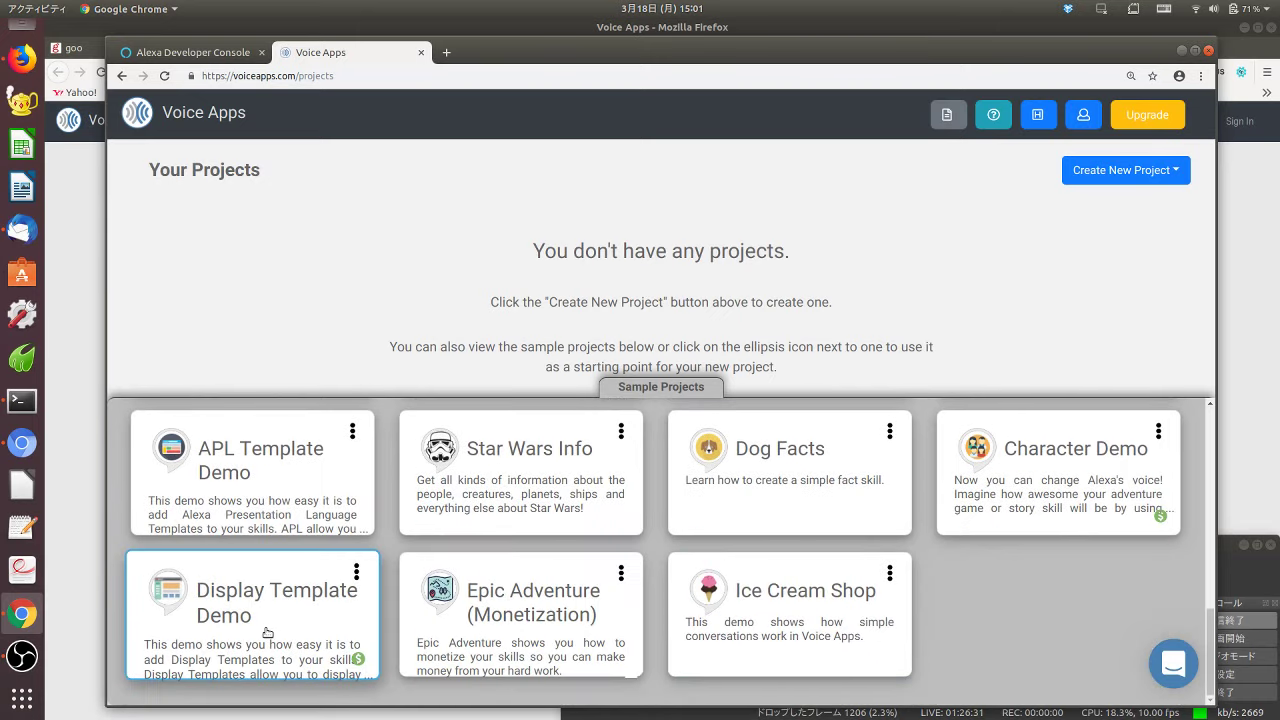
scroll(267, 632, up, 5)
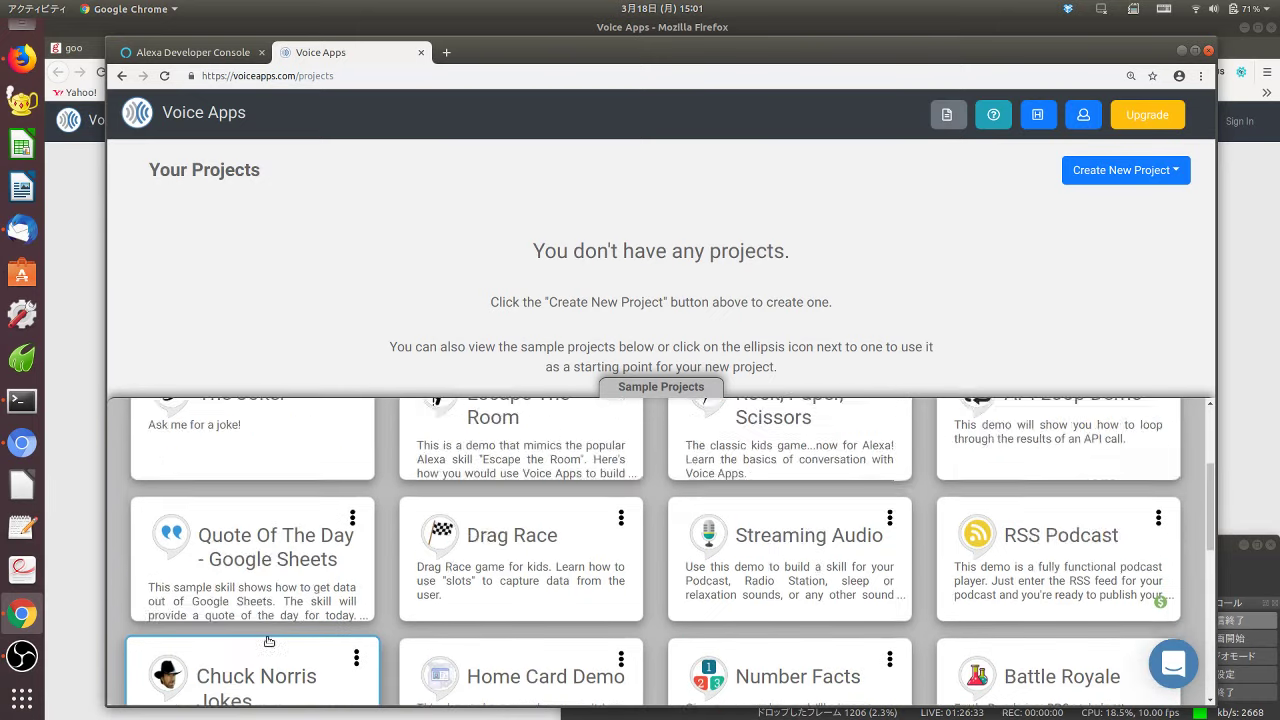
scroll(268, 641, up, 3)
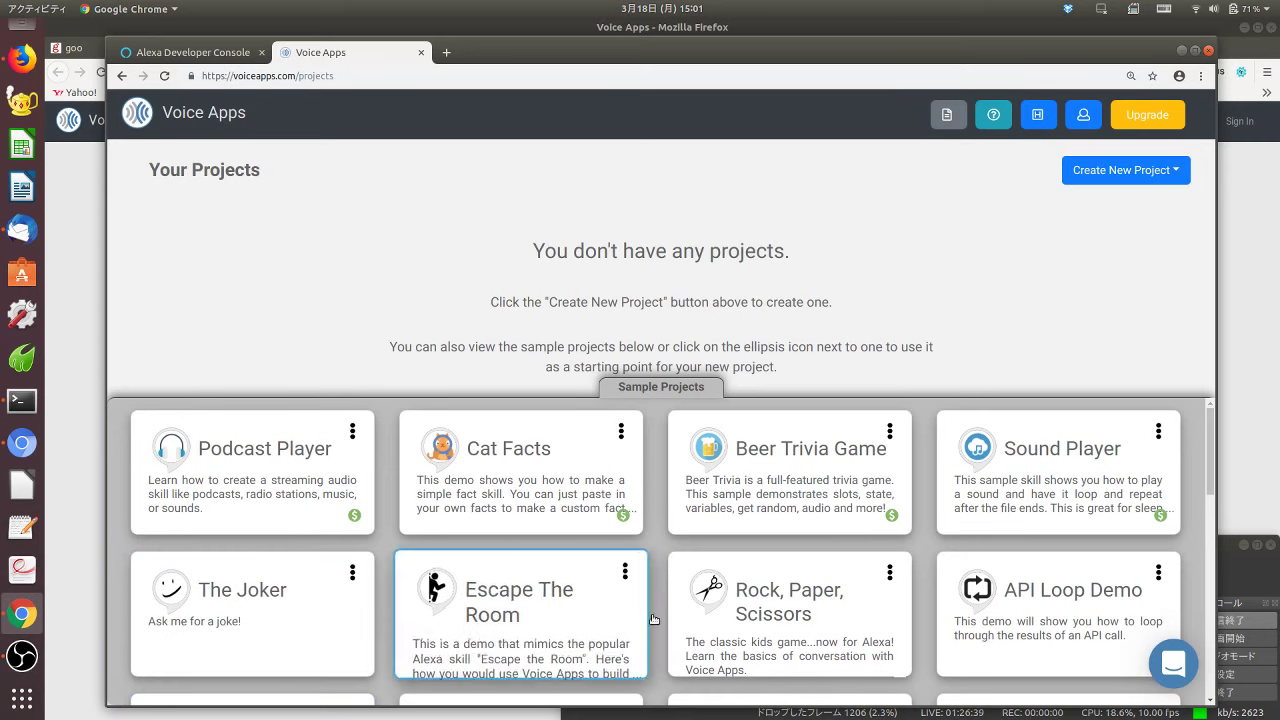
- Browse the sample projects again and locate the Ice Cream Shop demo at the end of the collection
scroll(657, 613, down, 3)
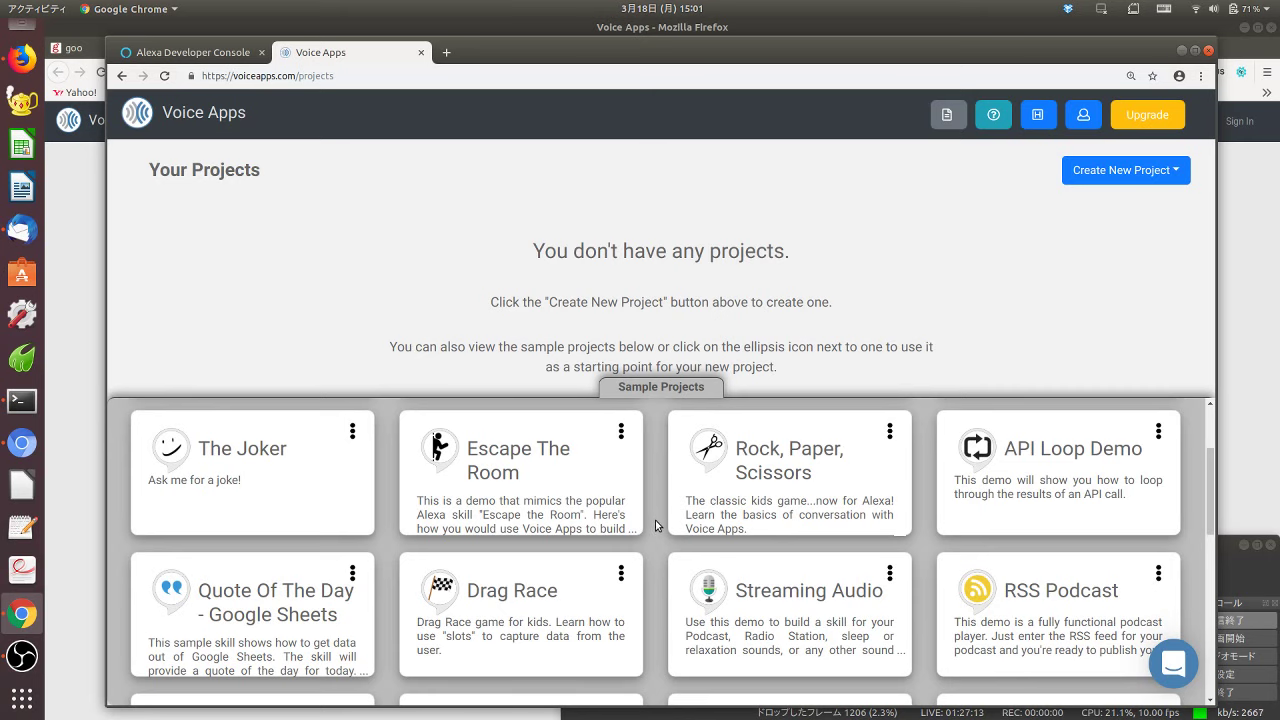
scroll(655, 520, up, 3)
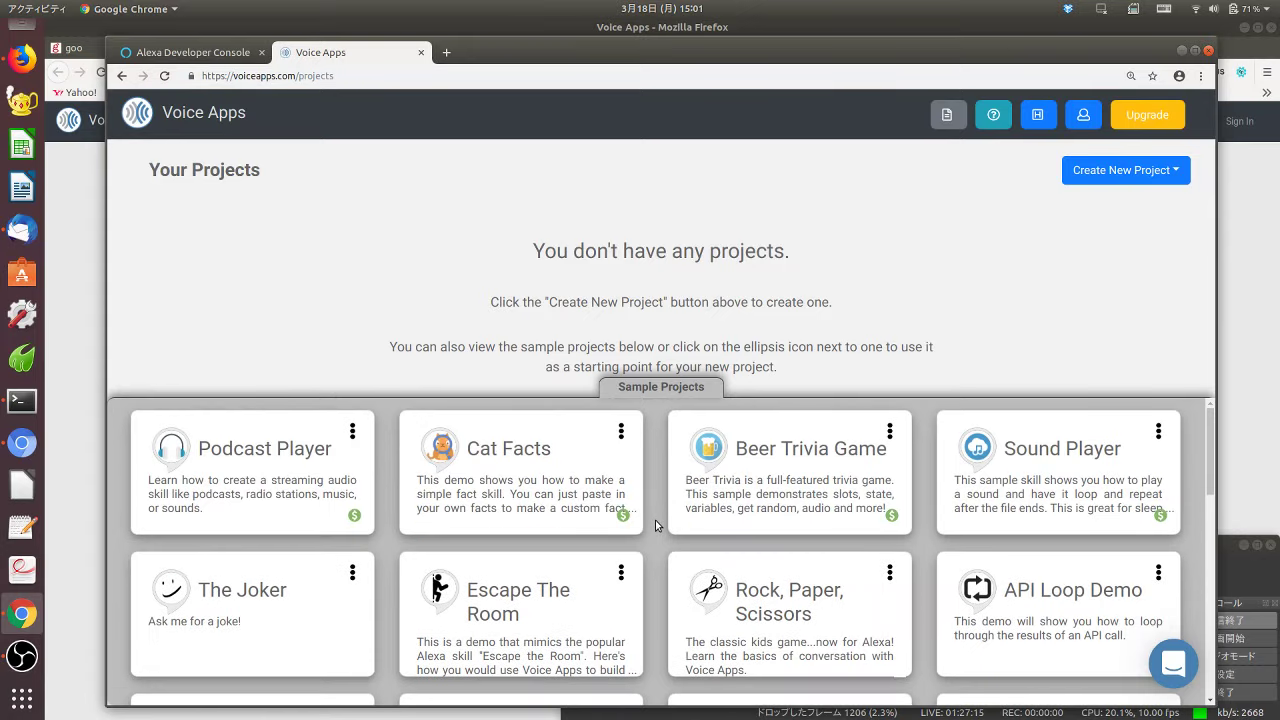
scroll(655, 525, down, 5)
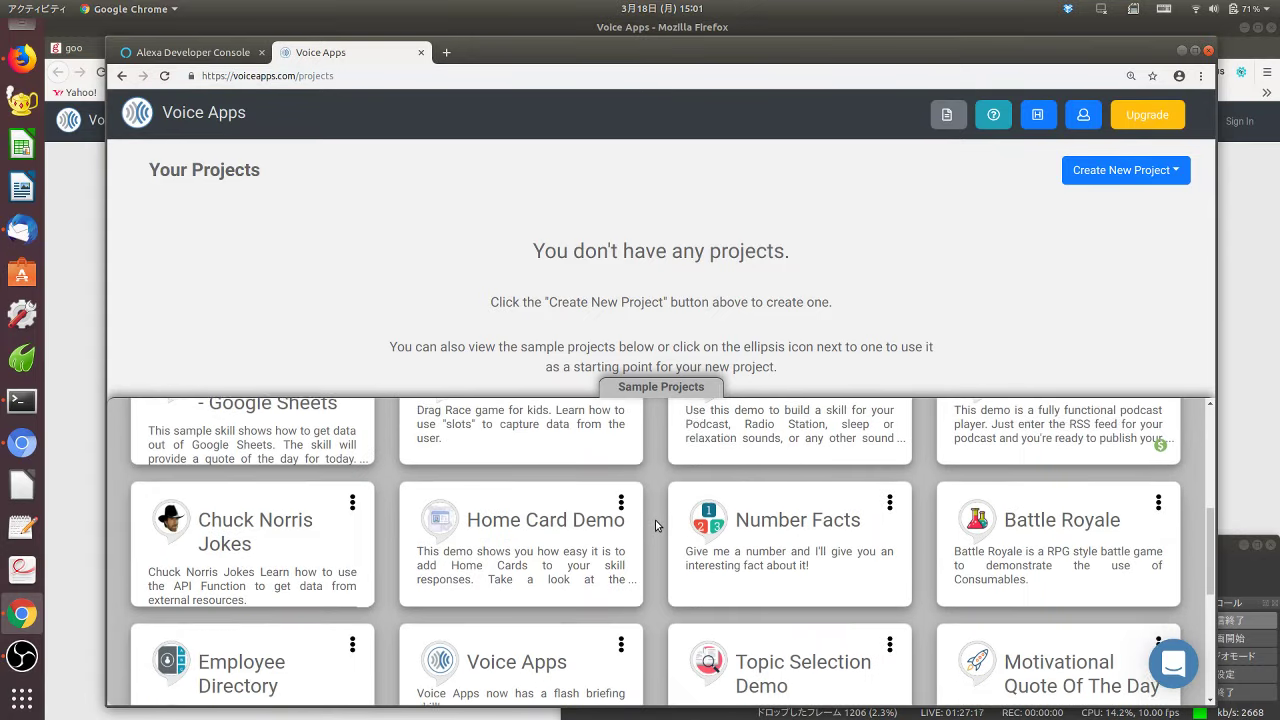
scroll(655, 525, down, 2)
scroll(655, 525, down, 3)
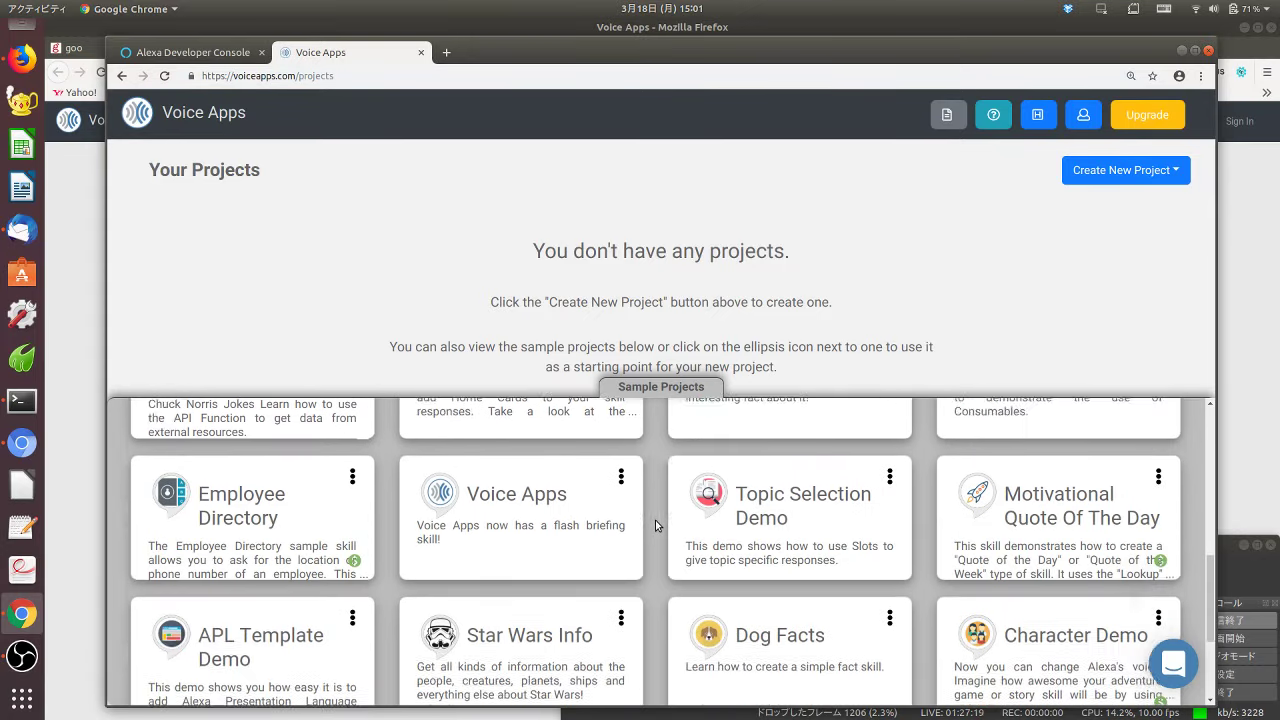
scroll(655, 522, down, 1)
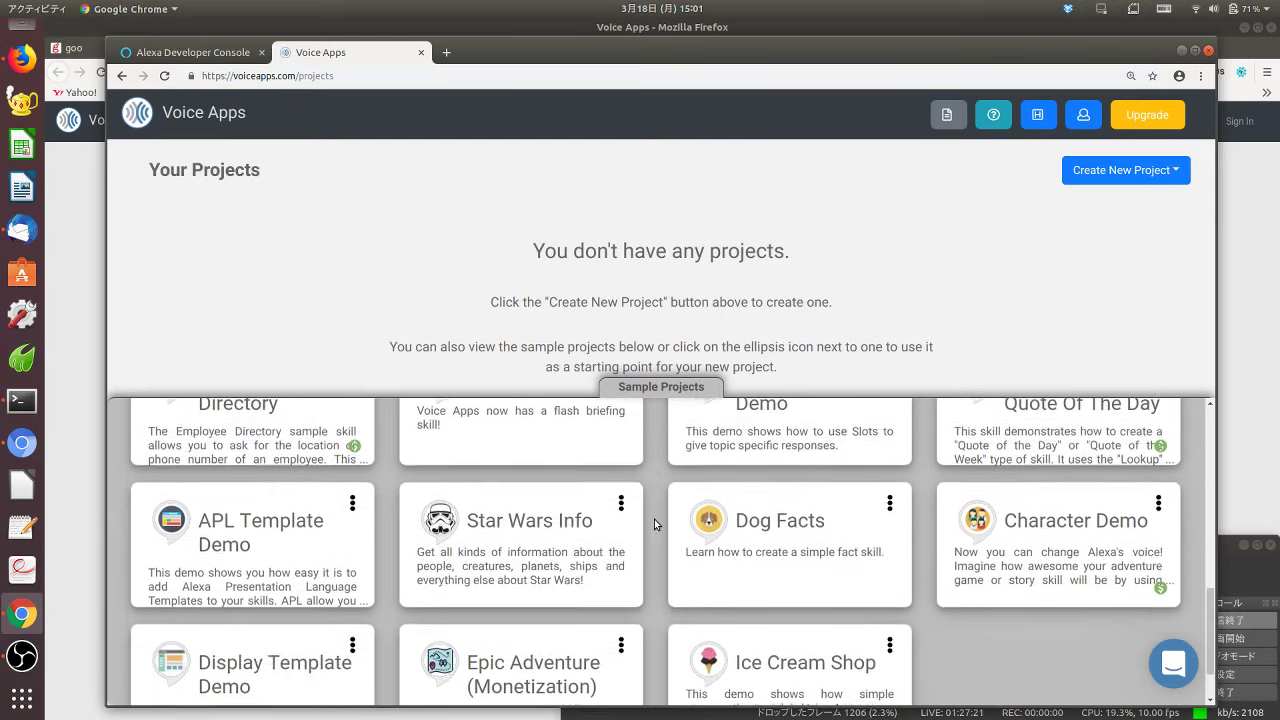
scroll(654, 519, down, 1)
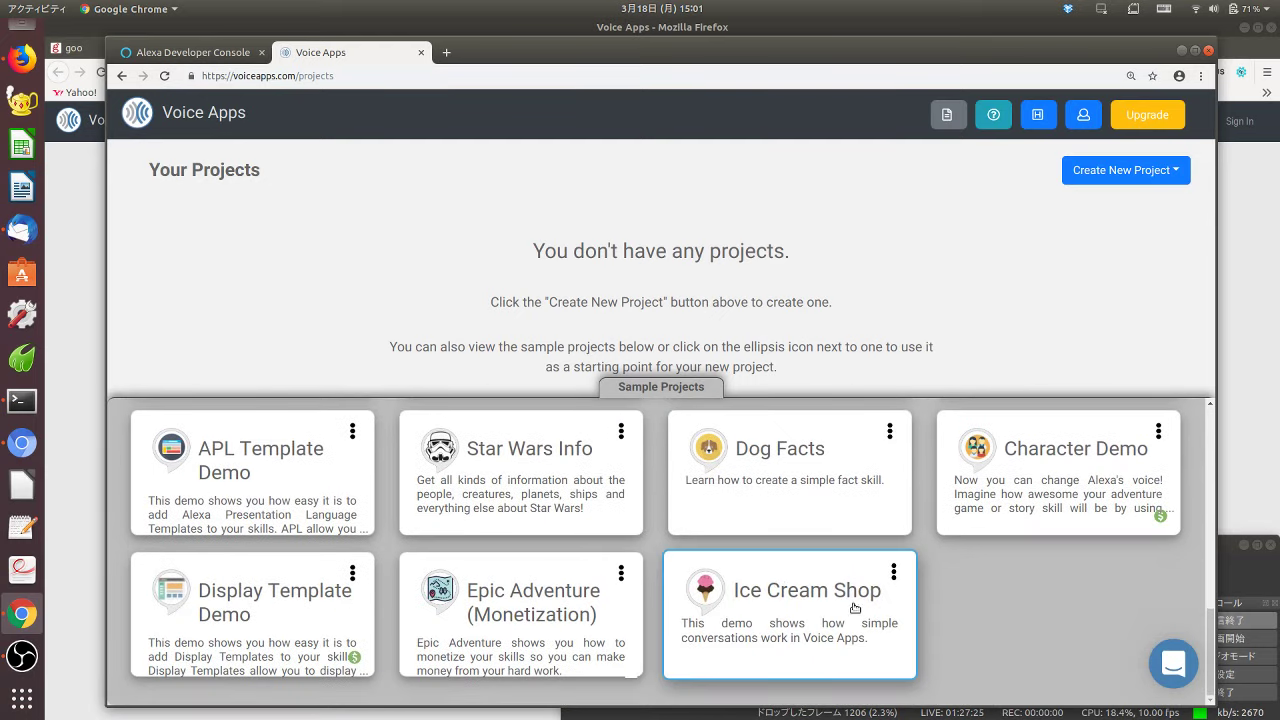
scroll(1000, 636, up, 7)
scroll(960, 630, down, 7)
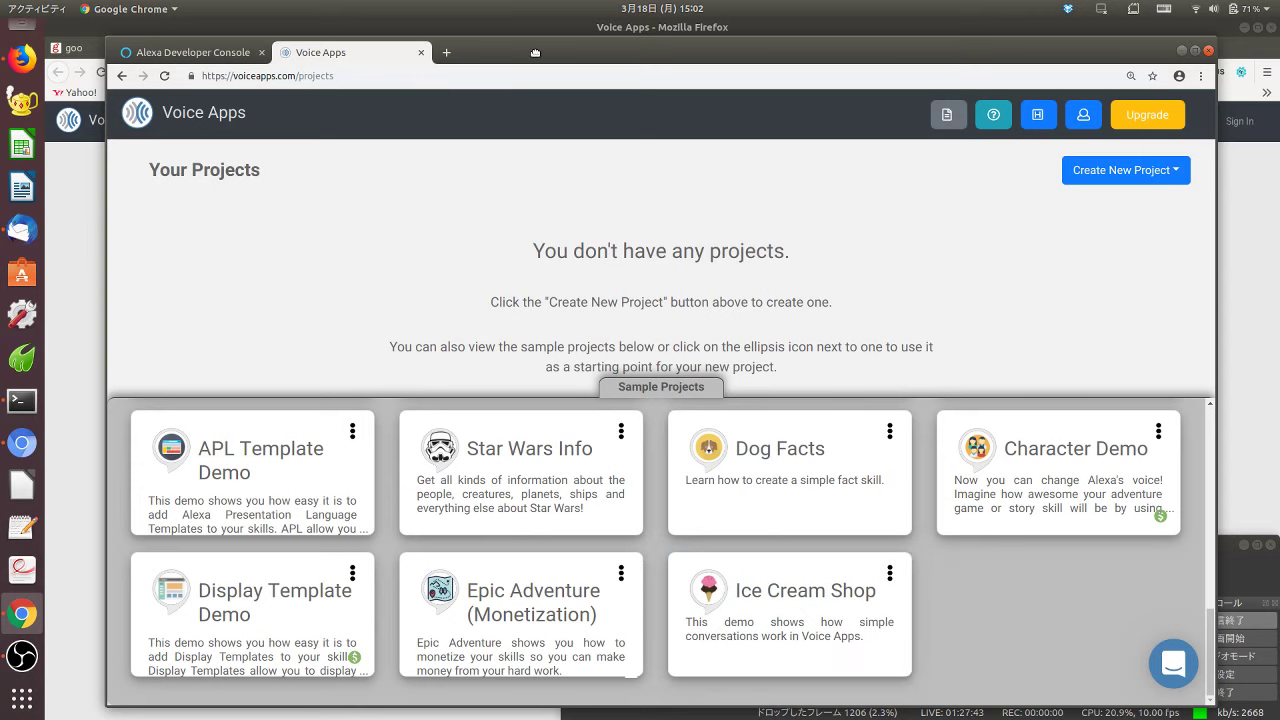
- Switch to the tutorial course page in Firefox and read the exercise procedure in the Voice Apps development section
drag(536, 57, 627, 67)
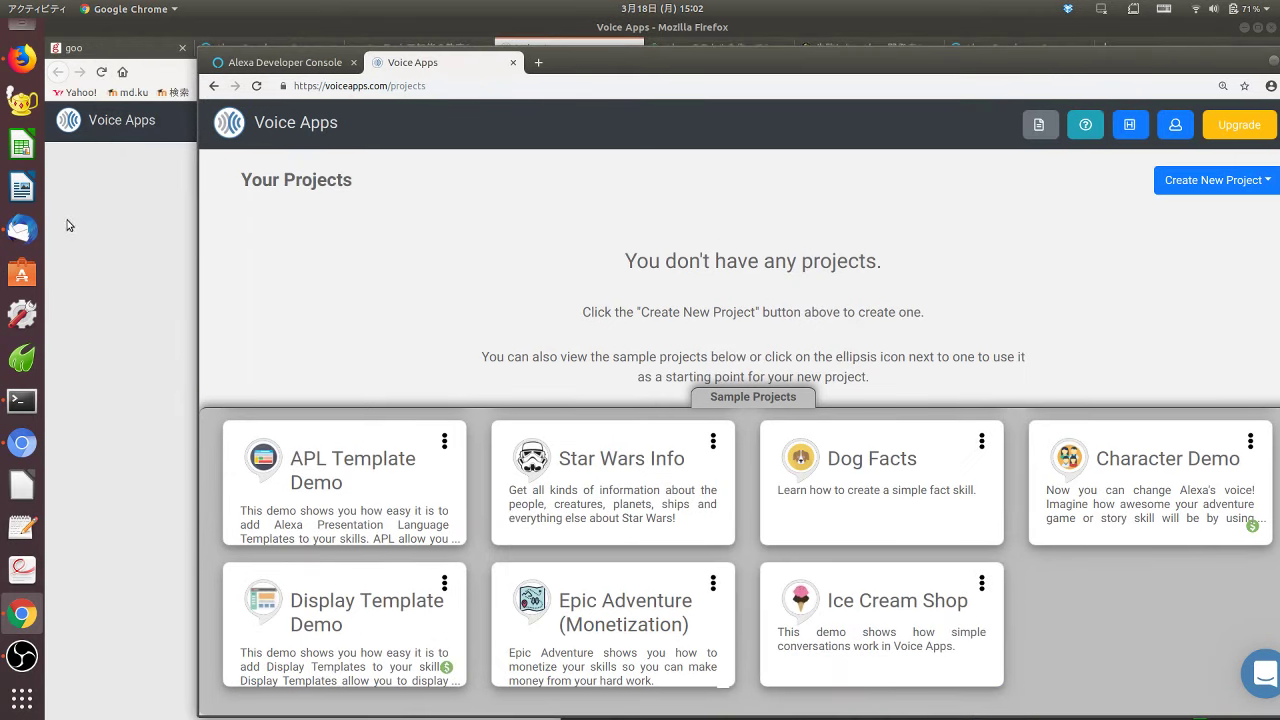
click(95, 268)
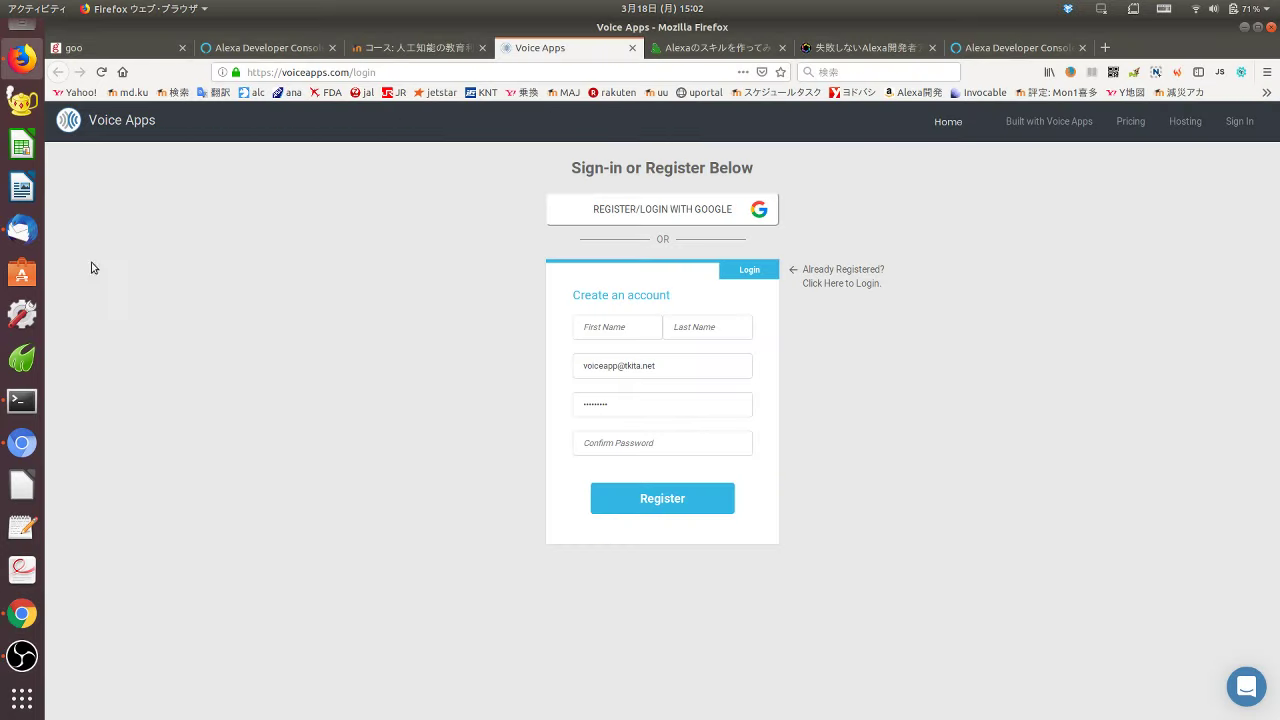
click(396, 54)
scroll(841, 372, down, 5)
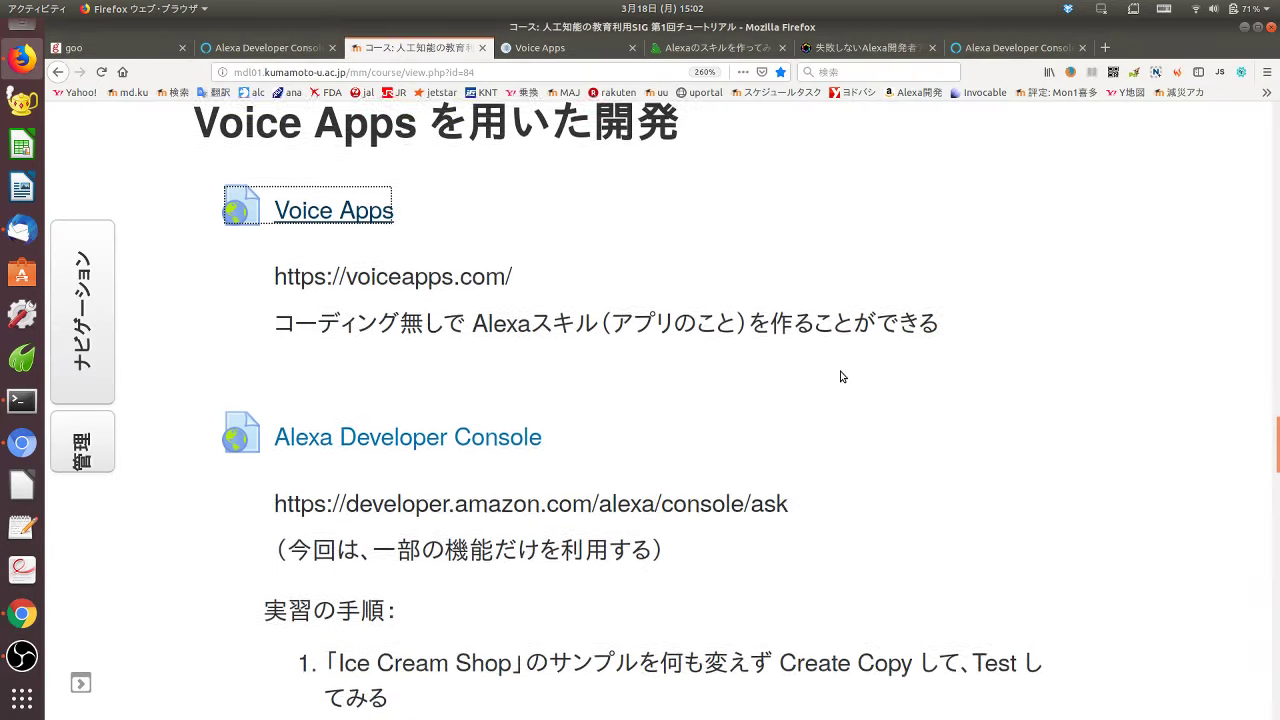
scroll(841, 377, down, 2)
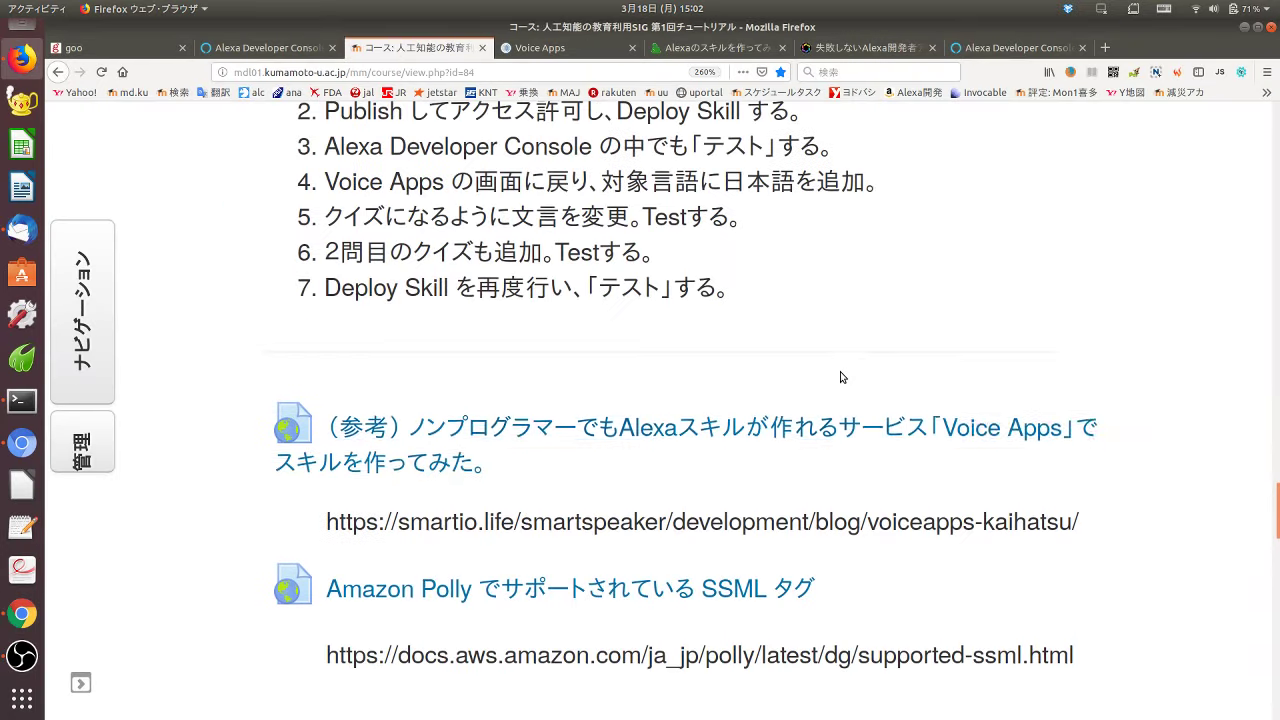
scroll(945, 427, up, 3)
scroll(948, 425, up, 2)
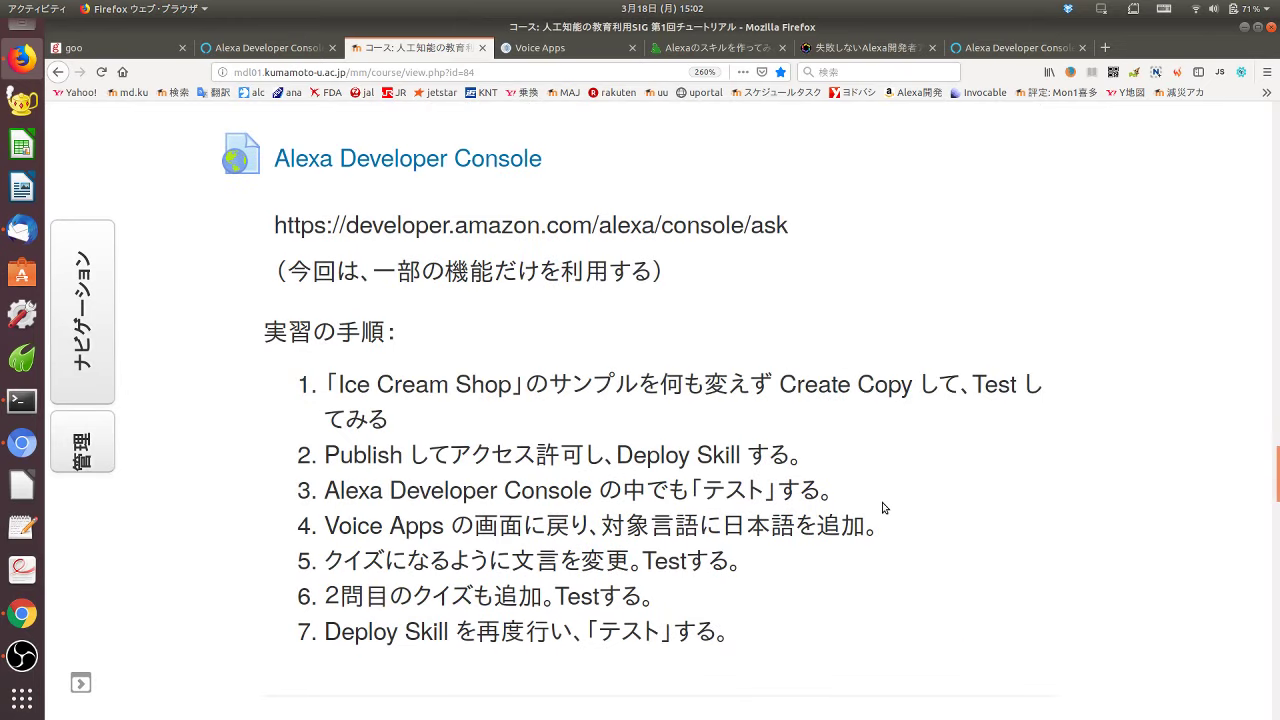
- Highlight the reference article title about non-programmers building Alexa skills with Voice Apps, below the exercise procedure, and clear the highlight
scroll(882, 507, down, 5)
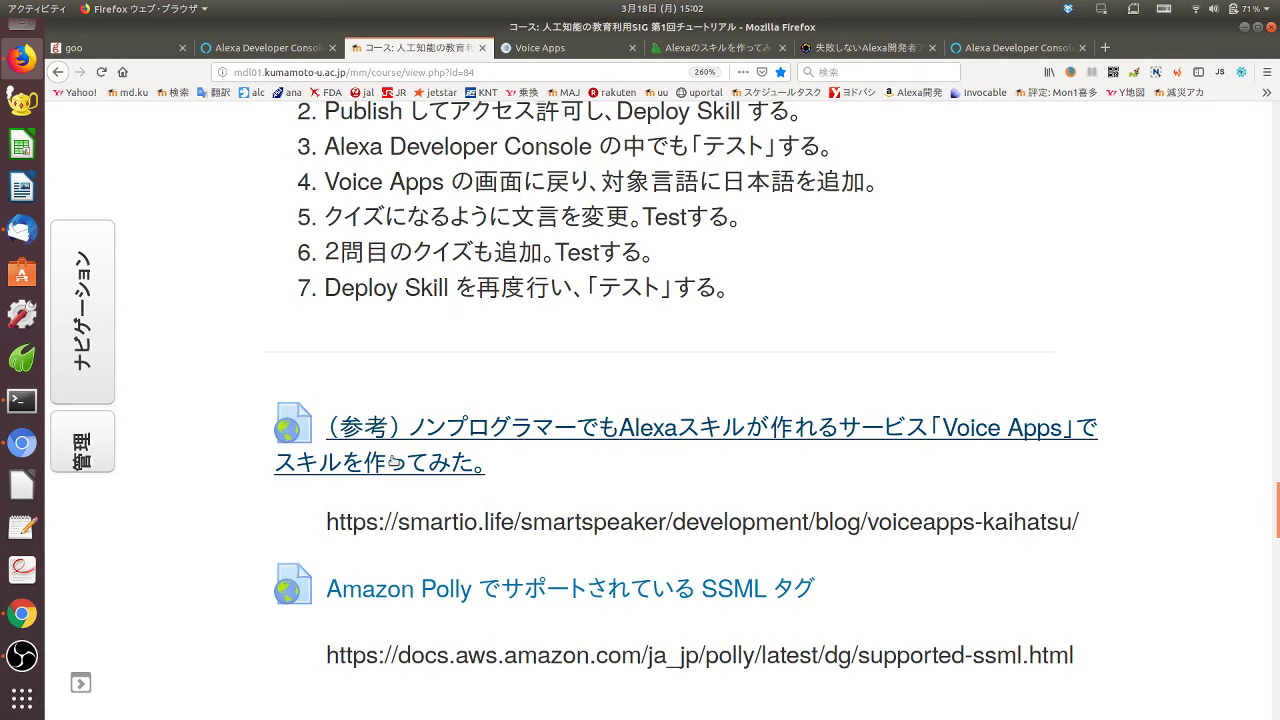
drag(526, 476, 330, 428)
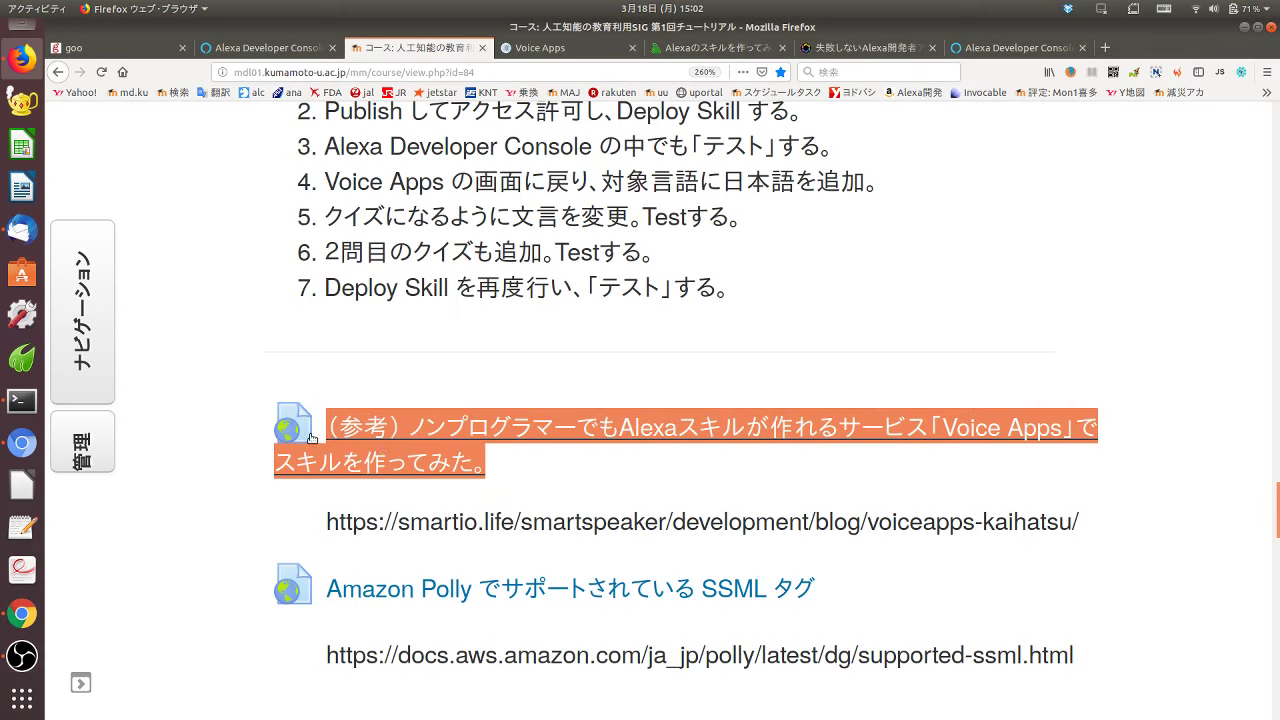
click(649, 487)
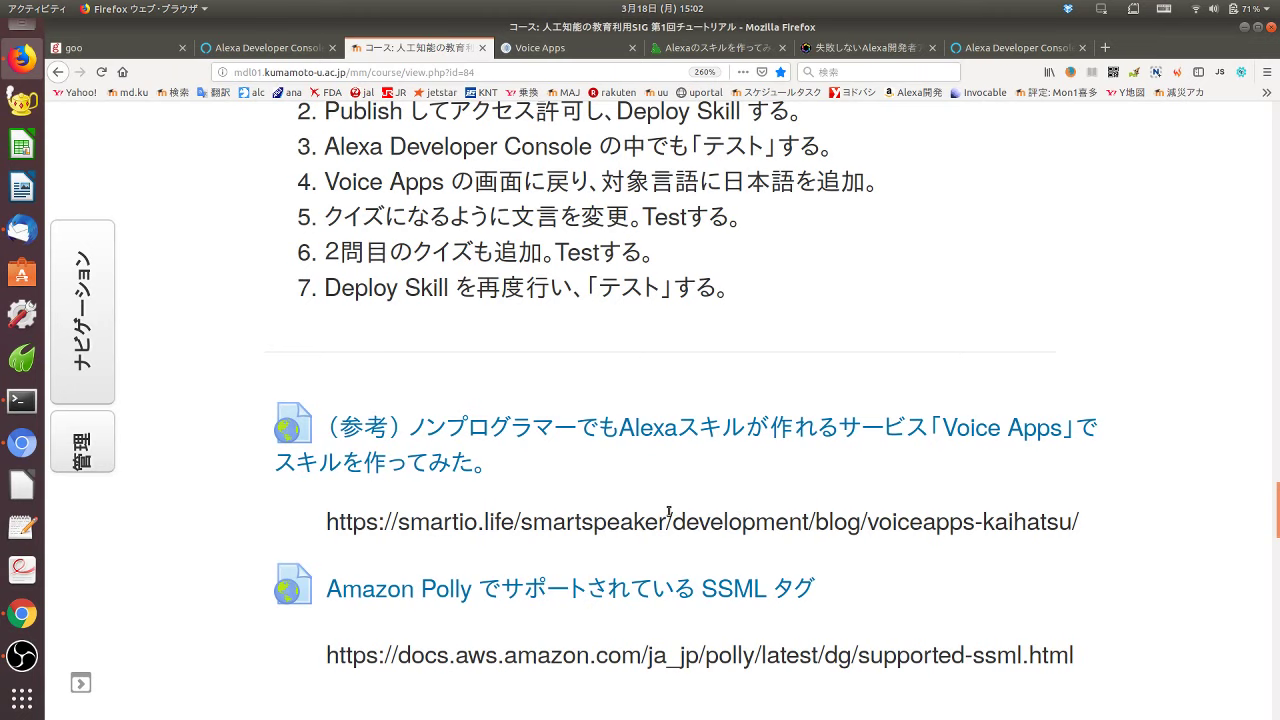
- Go over the exercise procedure on the course page, briefly highlighting its seven steps and the 実習の手順 heading
scroll(668, 514, up, 3)
scroll(668, 514, up, 2)
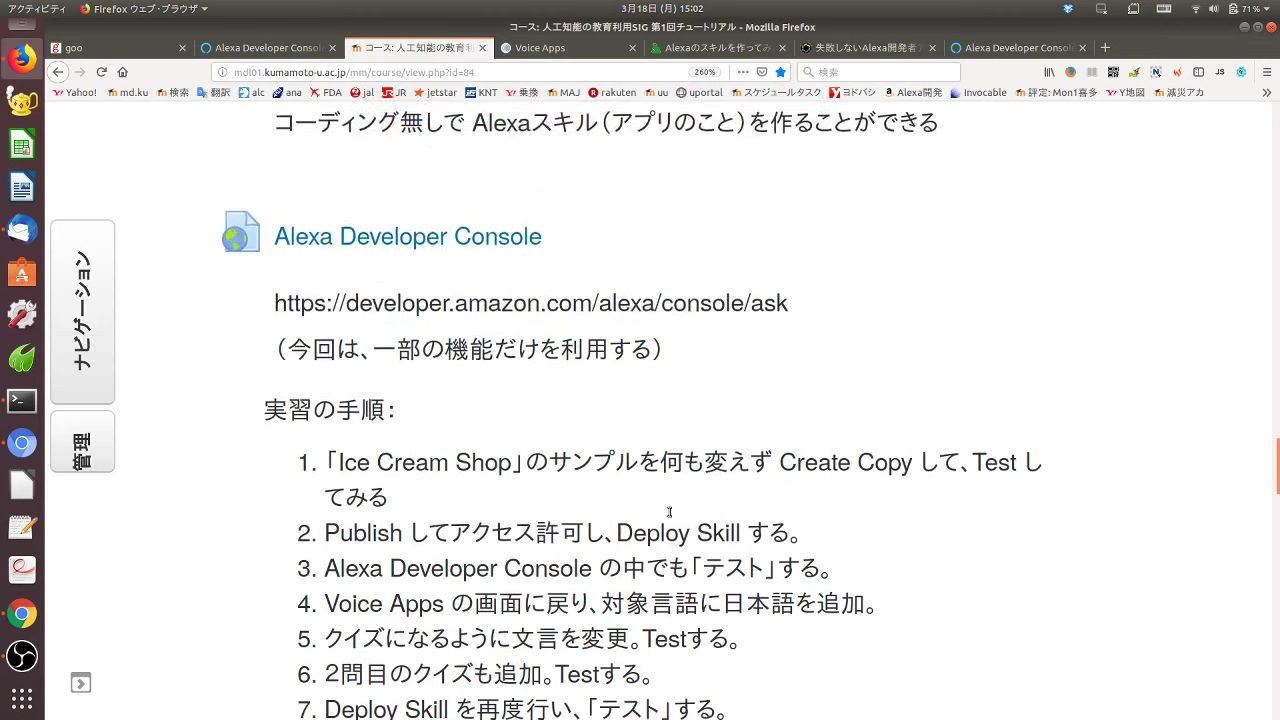
scroll(668, 514, down, 2)
scroll(670, 515, up, 1)
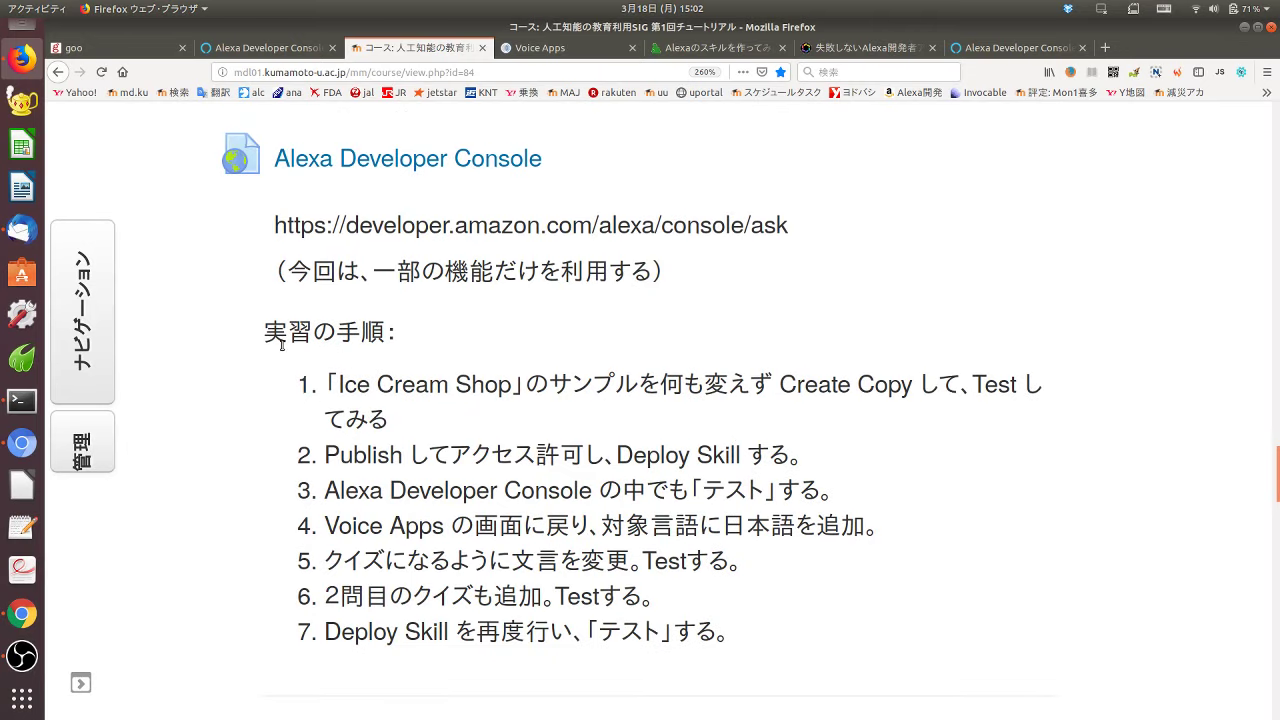
drag(324, 384, 780, 640)
click(852, 582)
drag(264, 336, 414, 332)
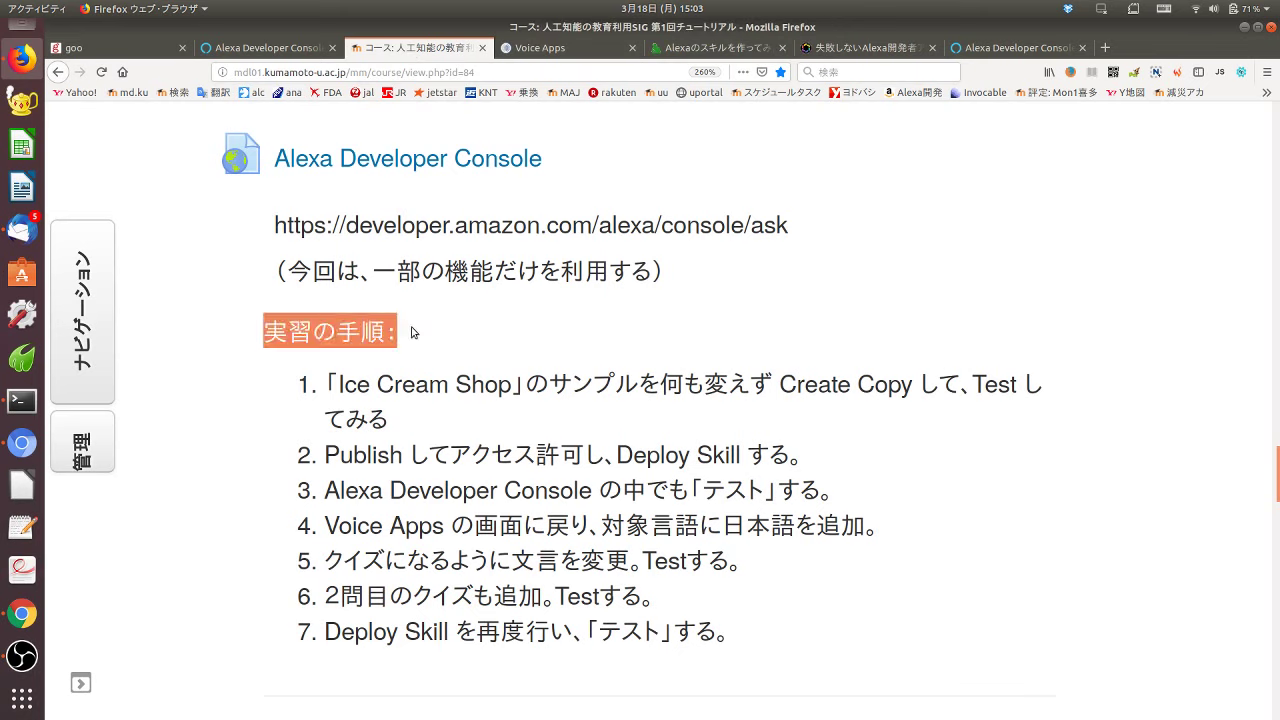
click(558, 335)
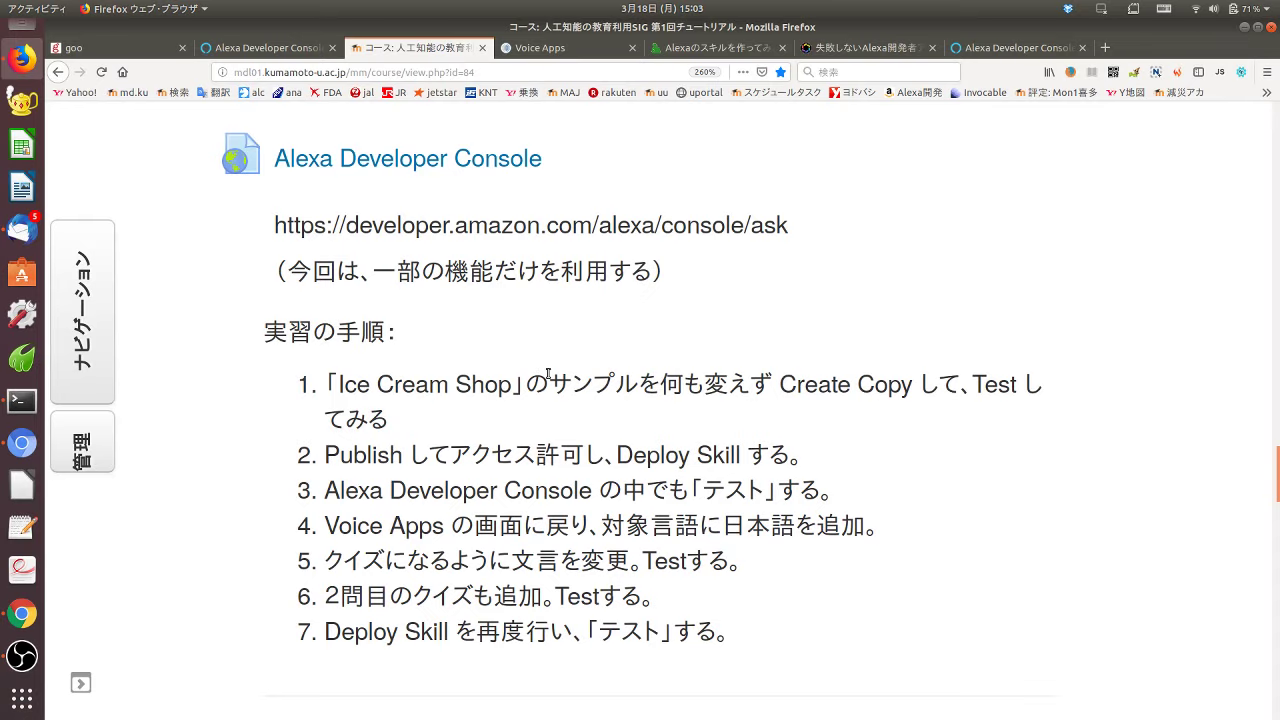
scroll(548, 378, up, 1)
scroll(548, 378, up, 5)
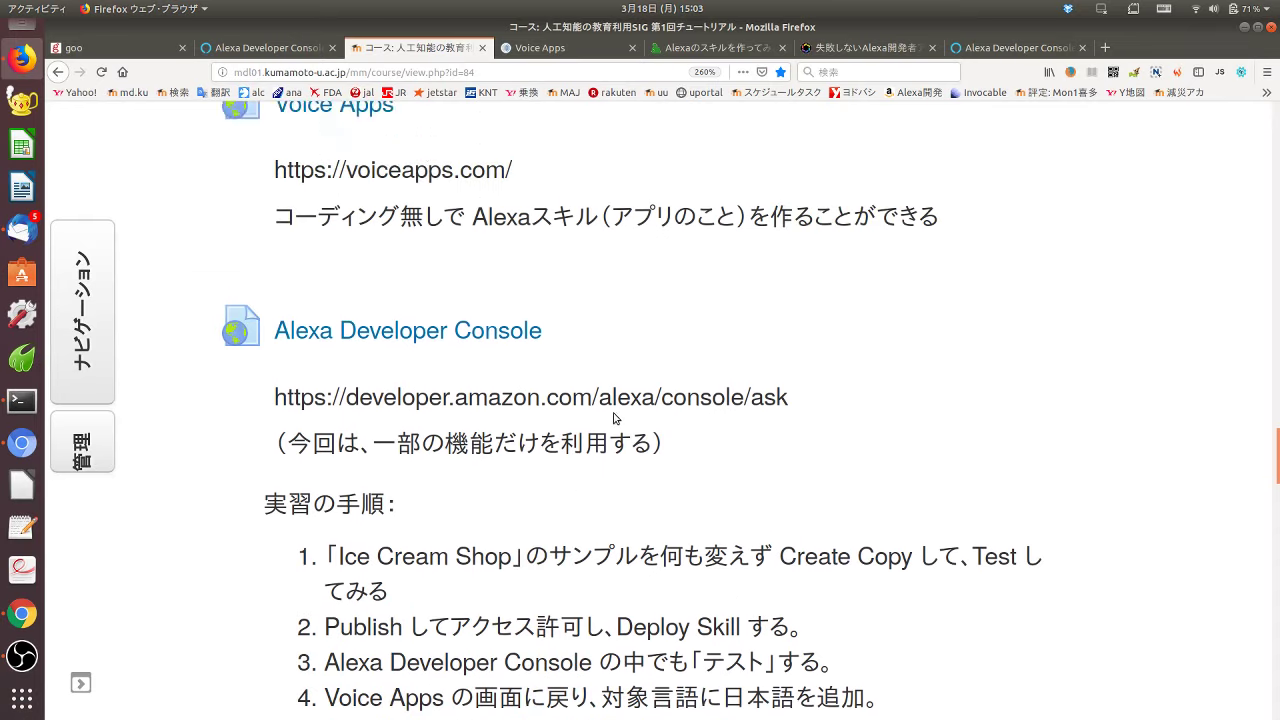
scroll(615, 418, down, 3)
- Switch to the Voice Apps projects page in Google Chrome and open the Create Project form for a copy of the Ice Cream Shop sample
click(40, 620)
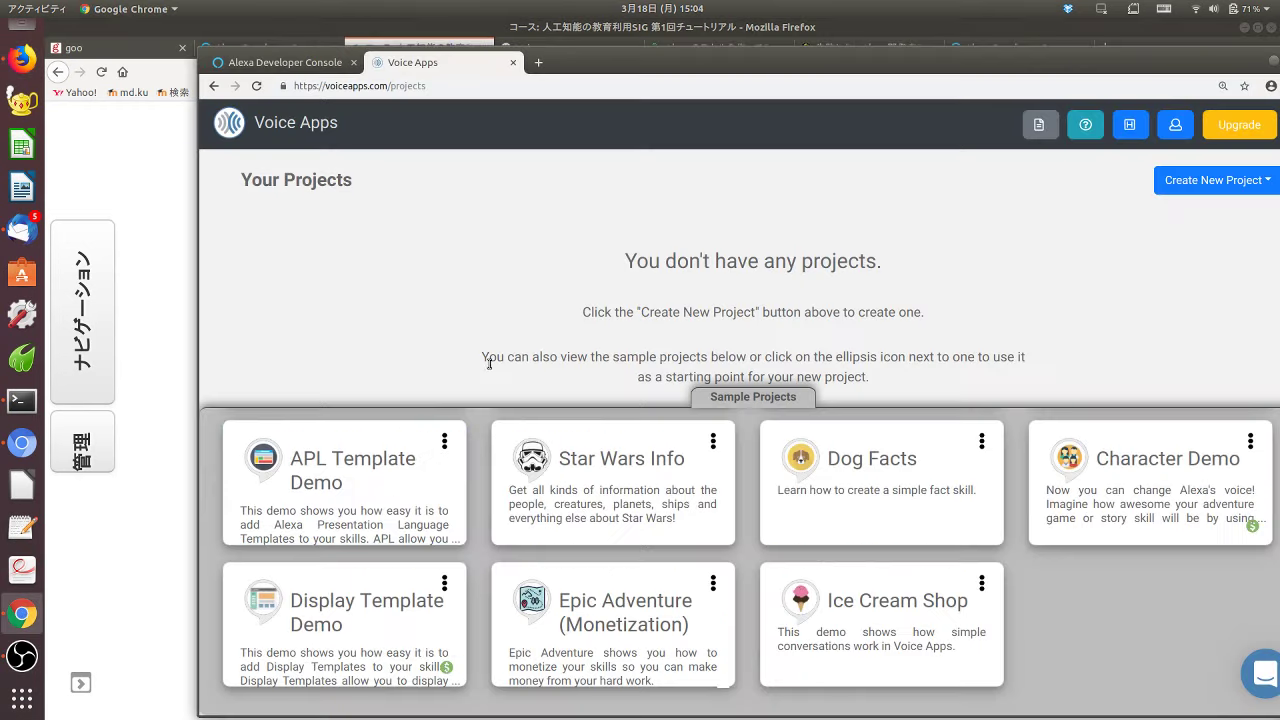
drag(750, 56, 672, 58)
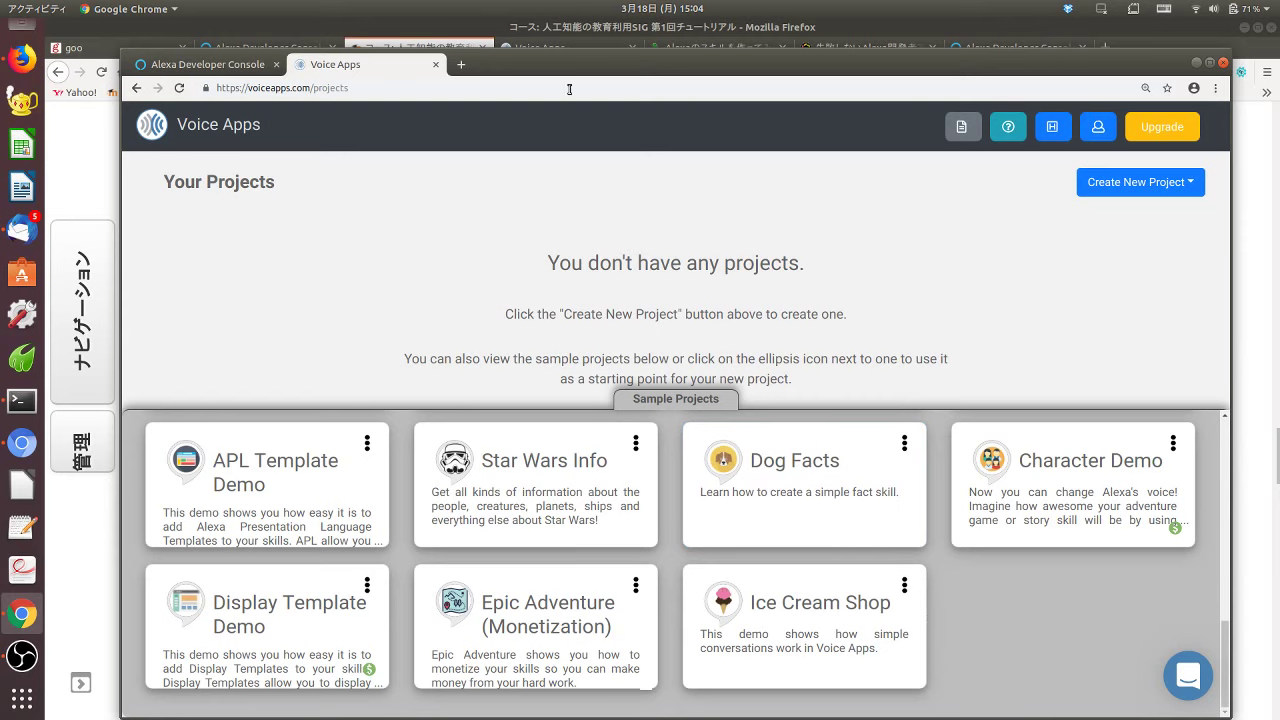
drag(570, 66, 562, 62)
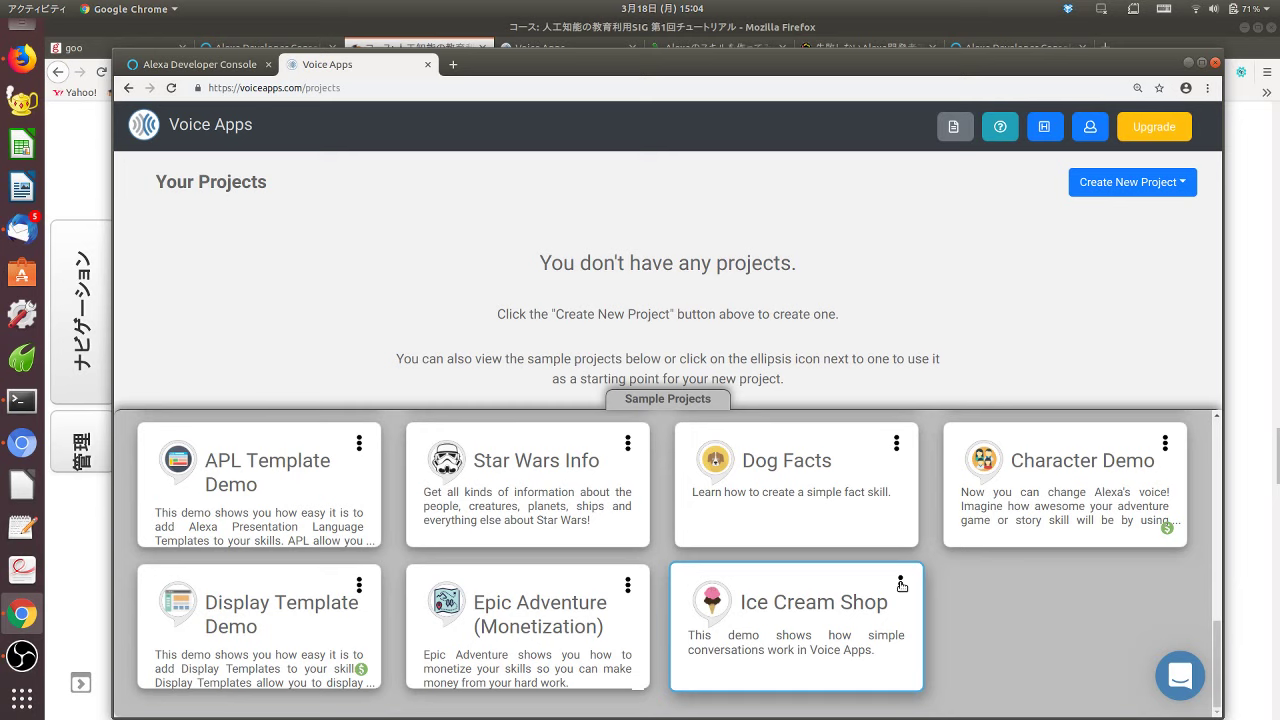
click(900, 584)
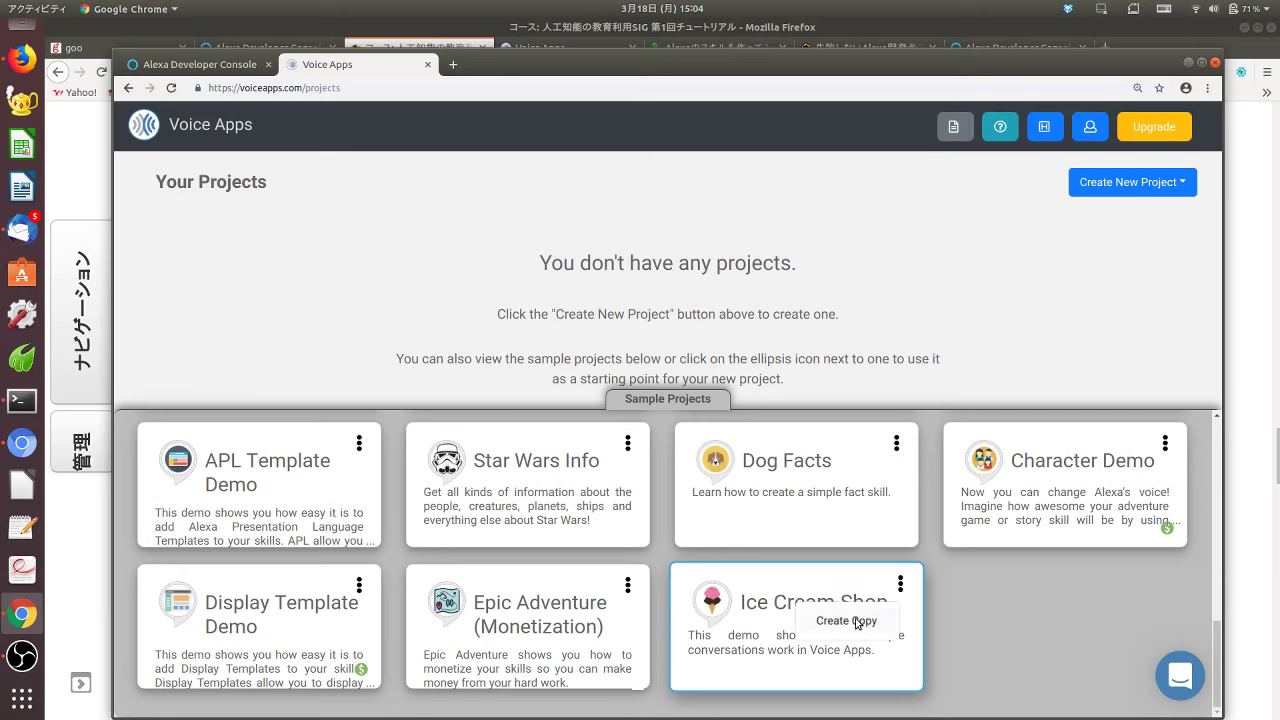
click(980, 611)
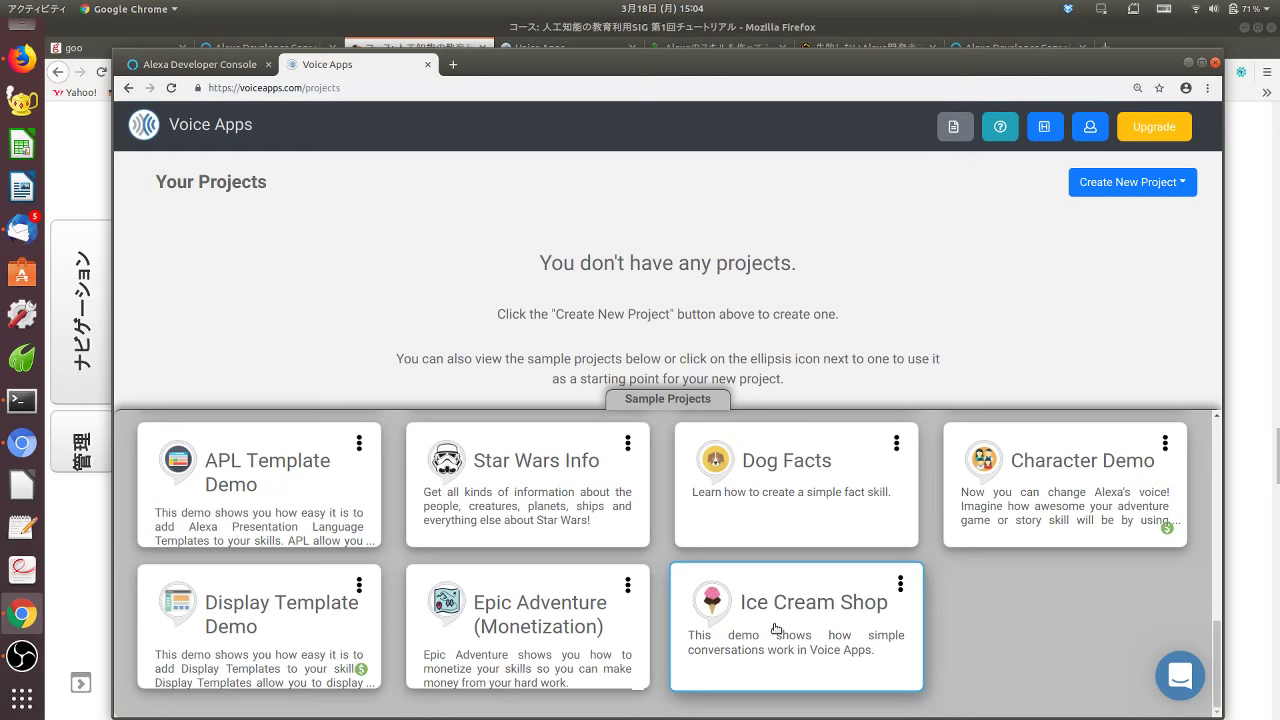
click(901, 584)
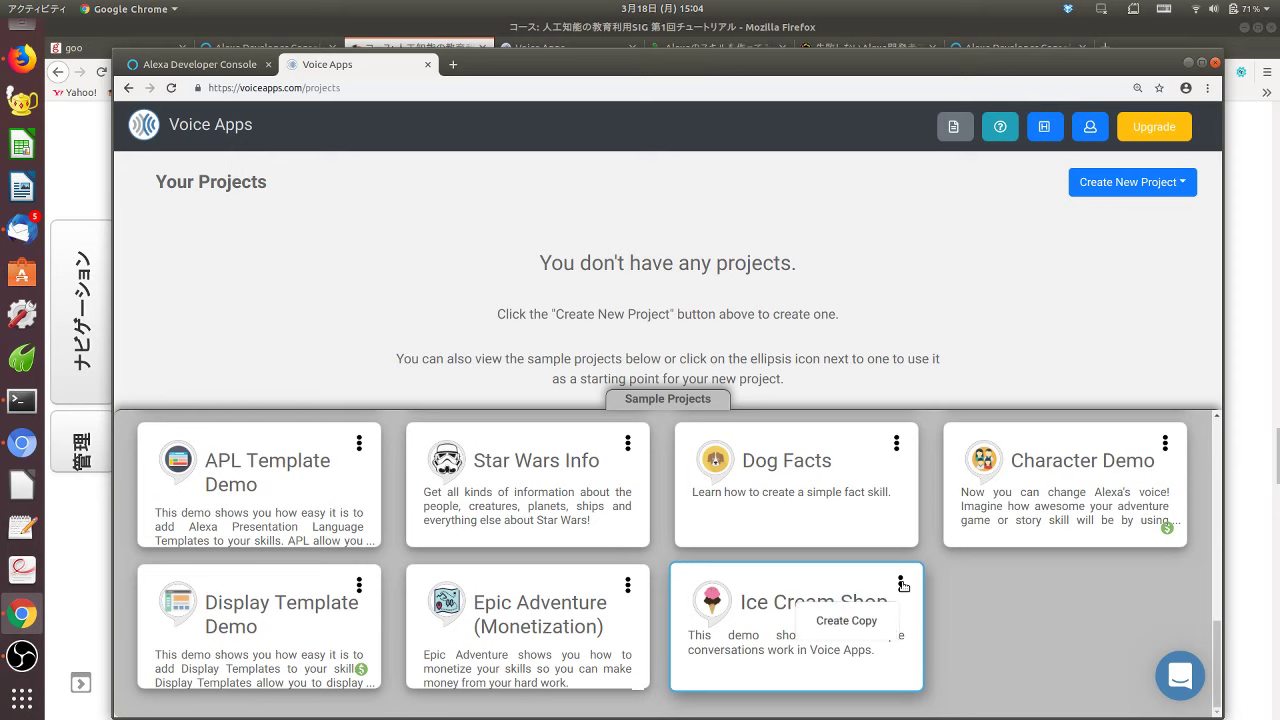
click(856, 624)
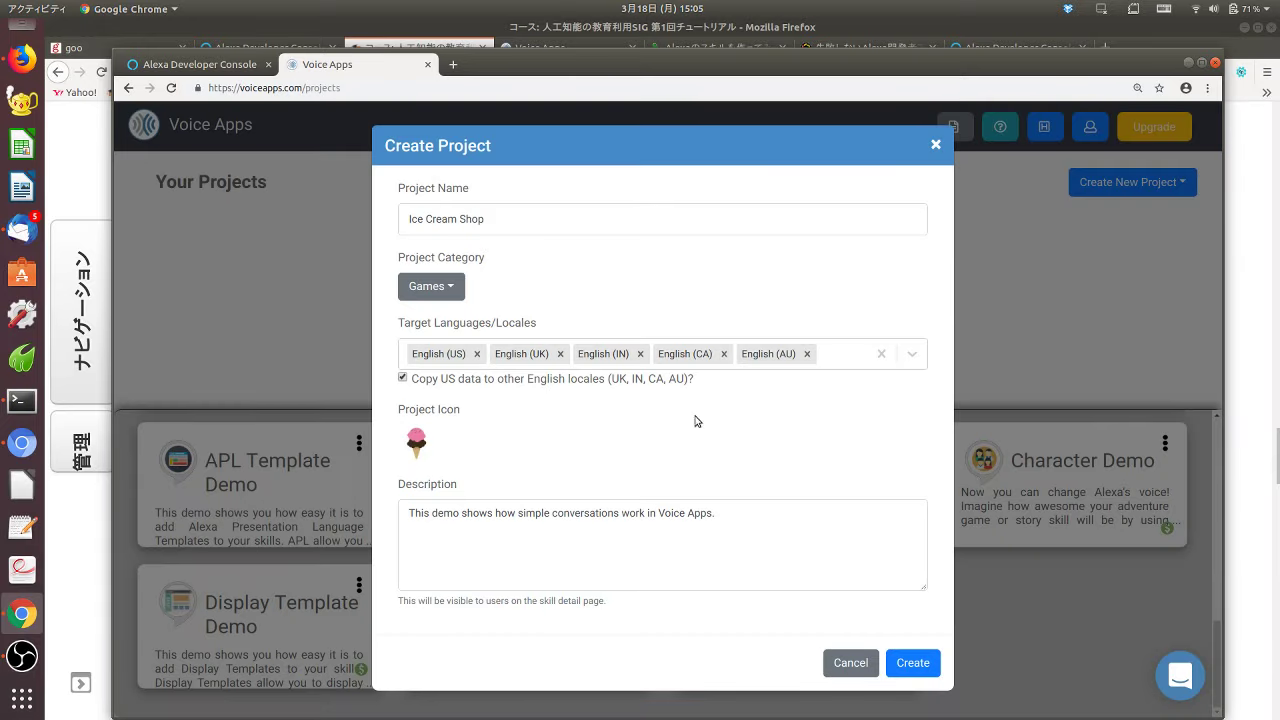
- Create the project with the name Ice Cream Shop and its other sample settings kept, and open it in the editor
drag(515, 219, 381, 220)
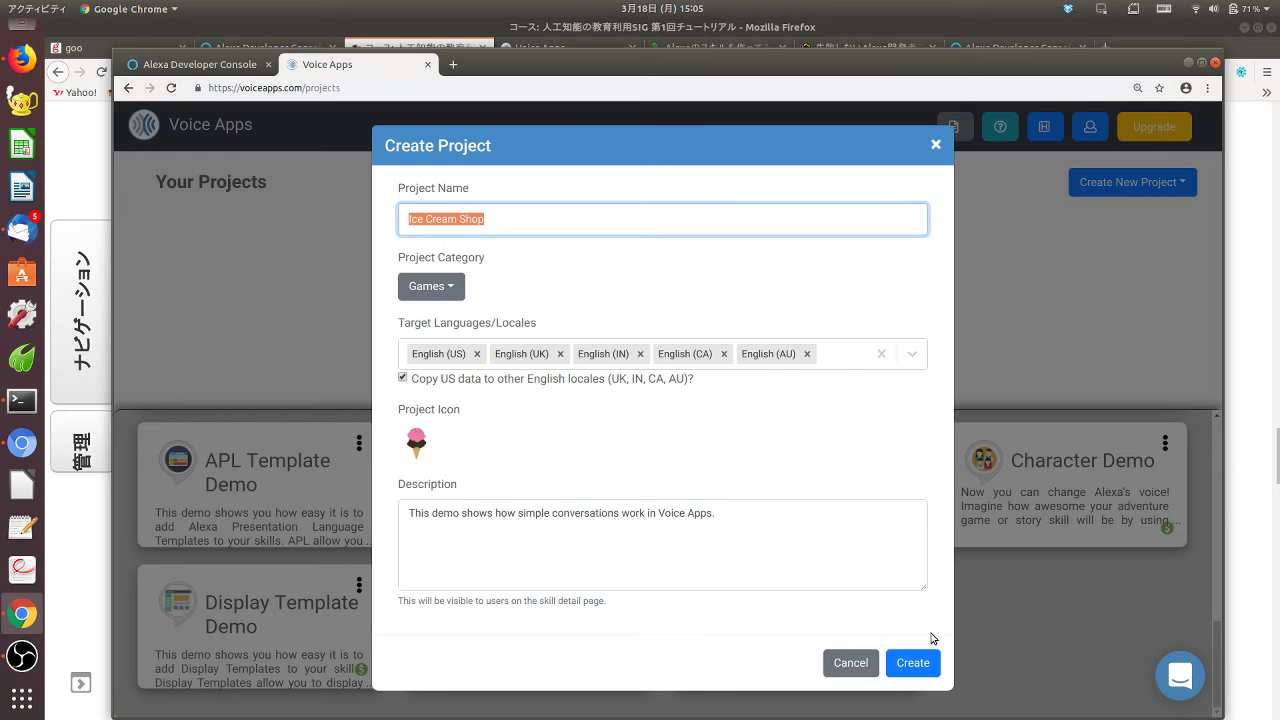
click(517, 222)
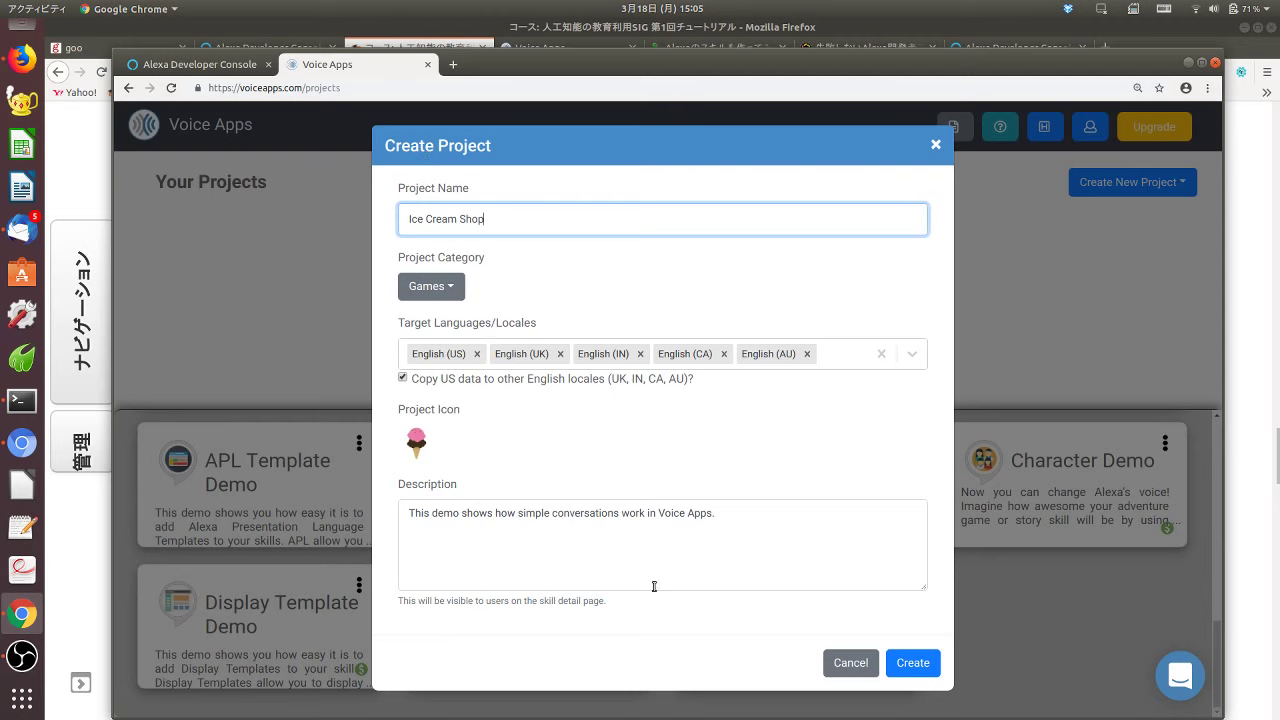
click(913, 663)
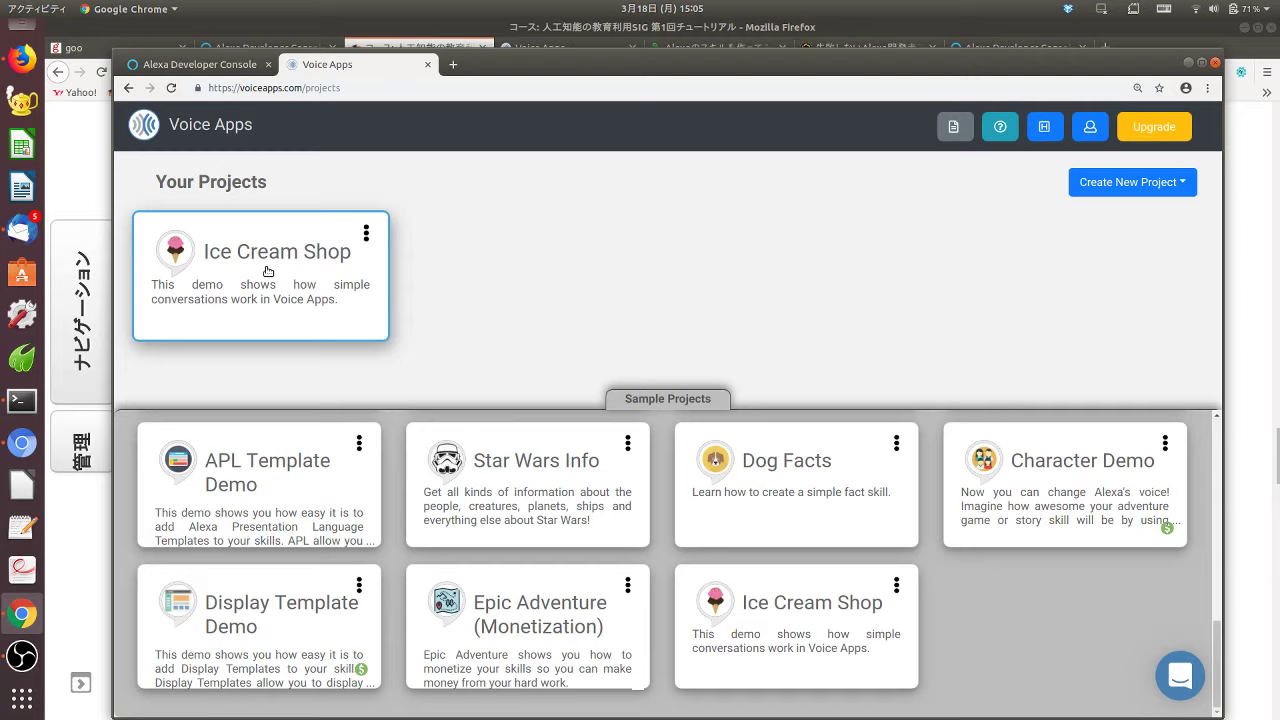
click(266, 272)
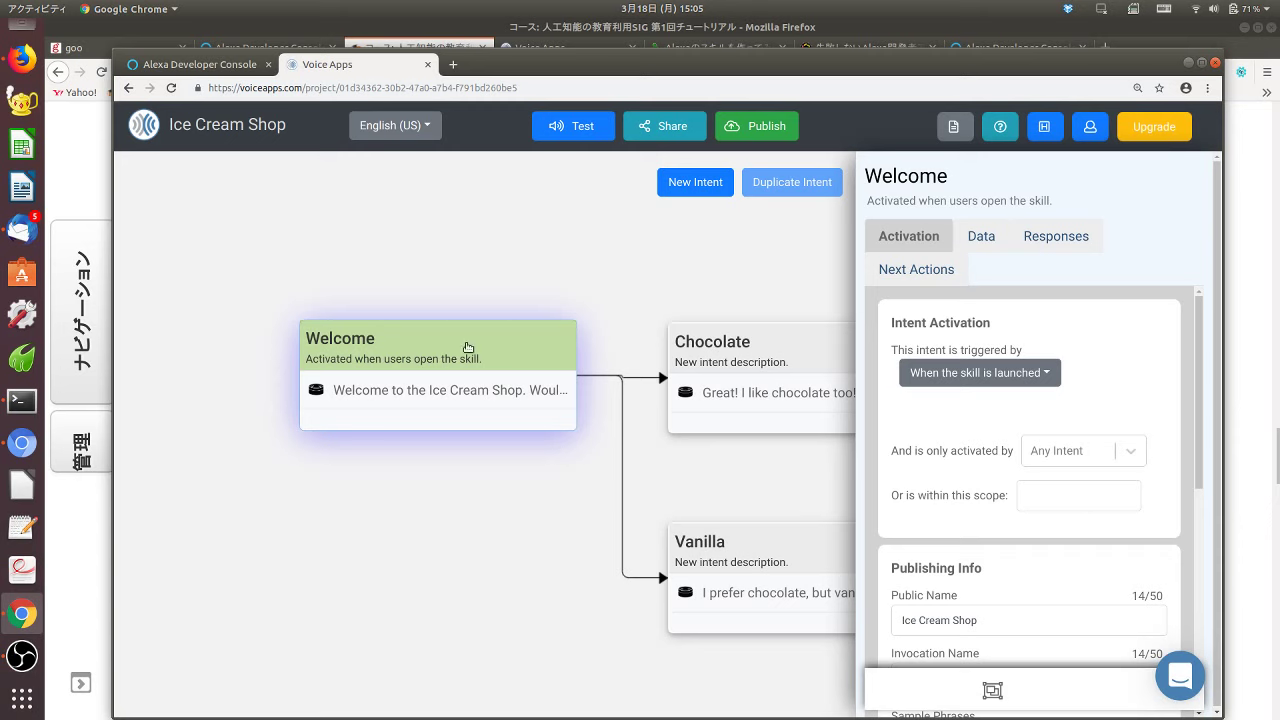
- Move the Welcome intent block slightly on the flow canvas and examine its connections to the Chocolate and Vanilla intents
mouse_move(474, 341)
mouse_down()
mouse_move(423, 341)
mouse_move(459, 337)
mouse_up()
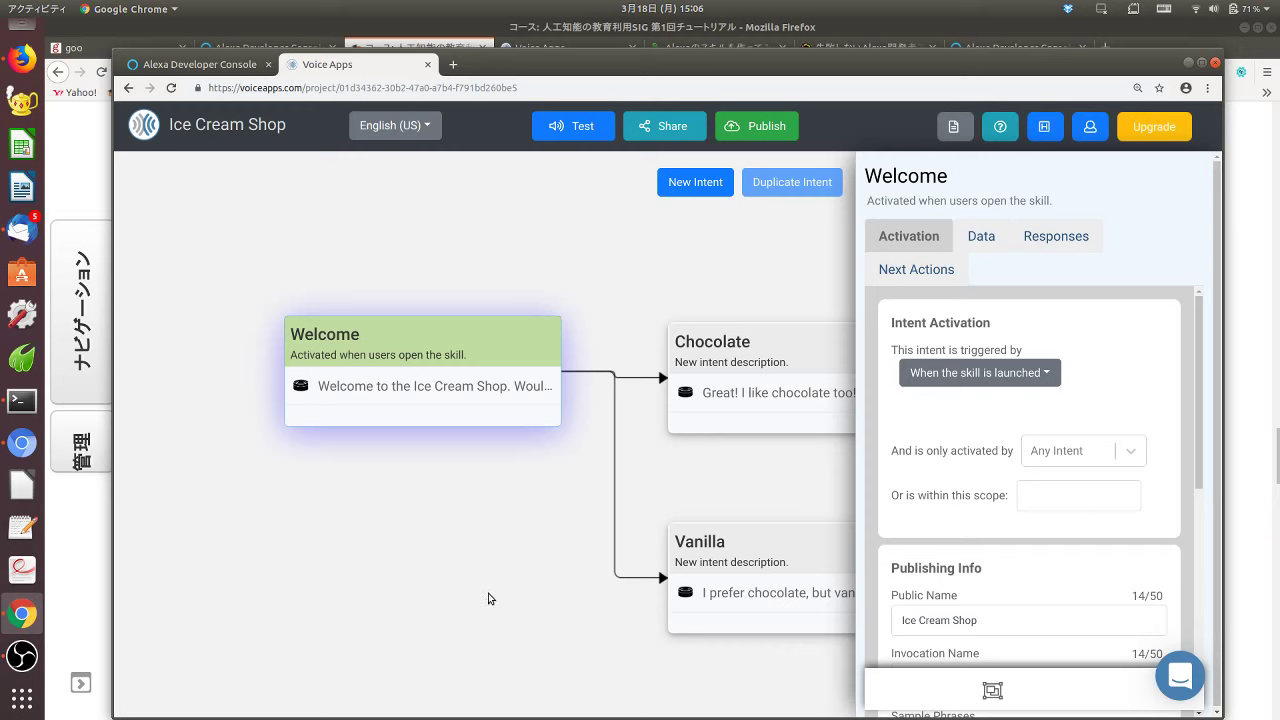
scroll(470, 577, down, 3)
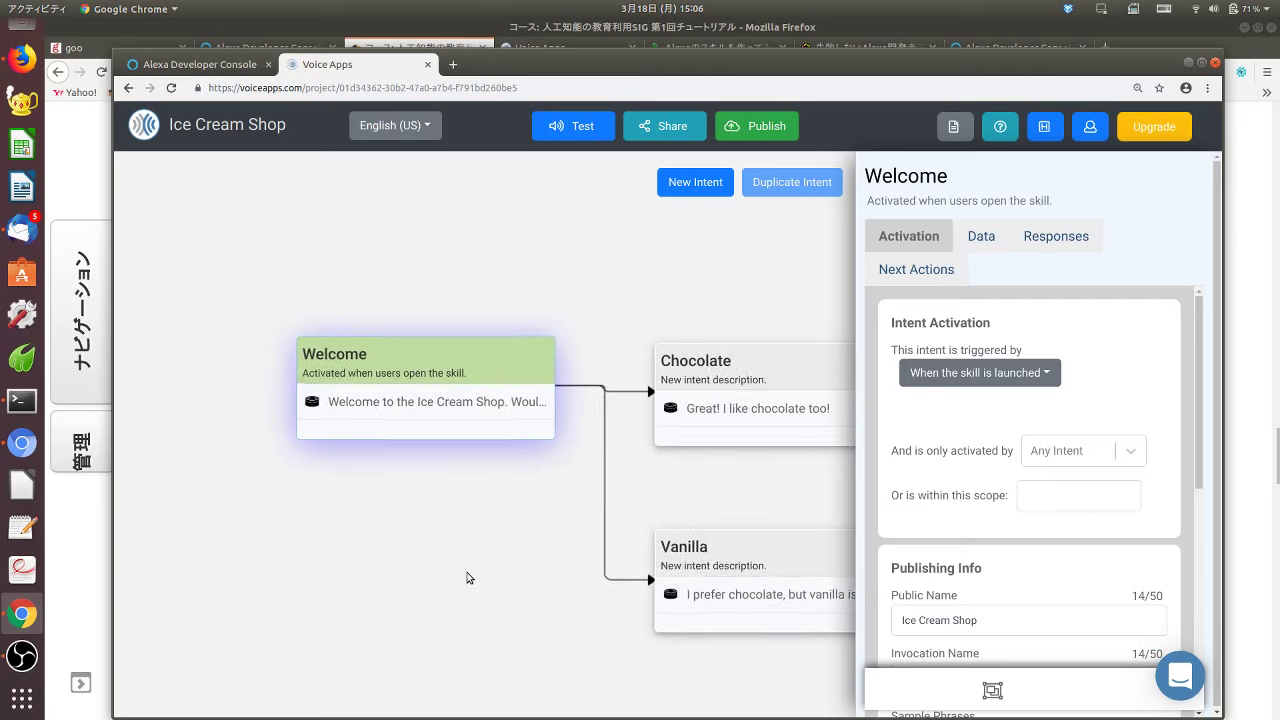
scroll(462, 584, down, 2)
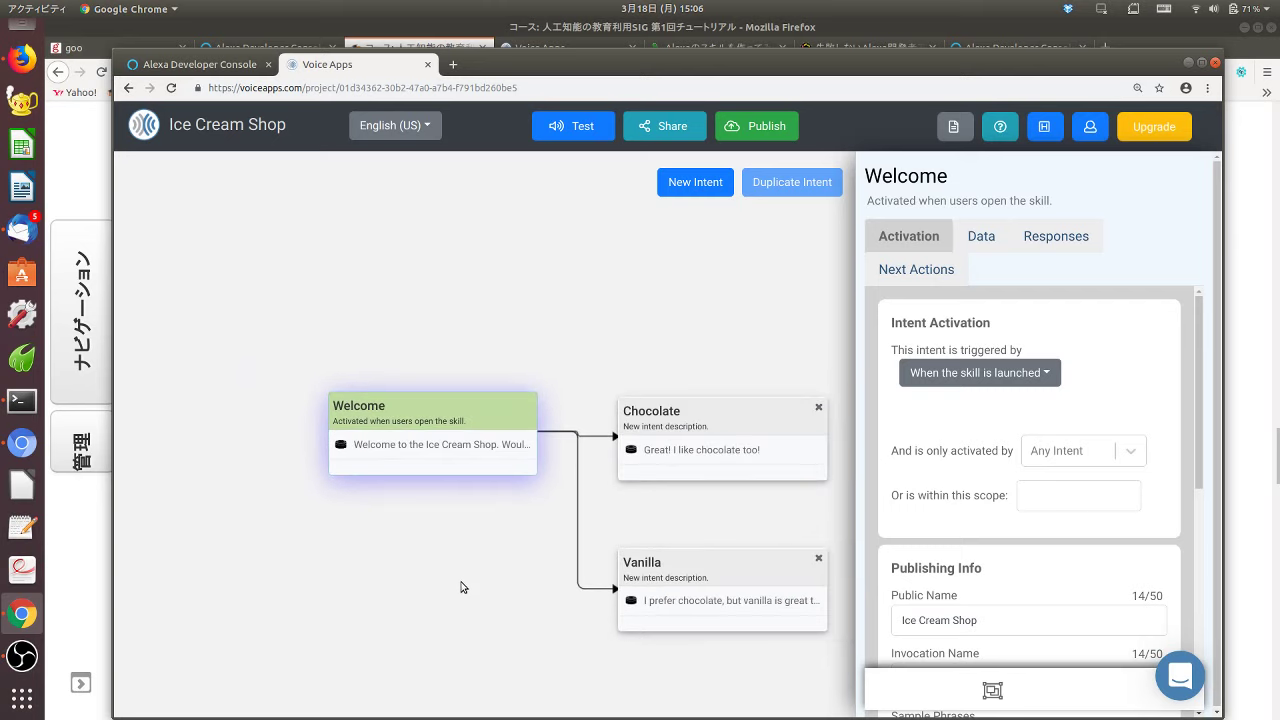
scroll(462, 587, down, 1)
drag(450, 315, 260, 271)
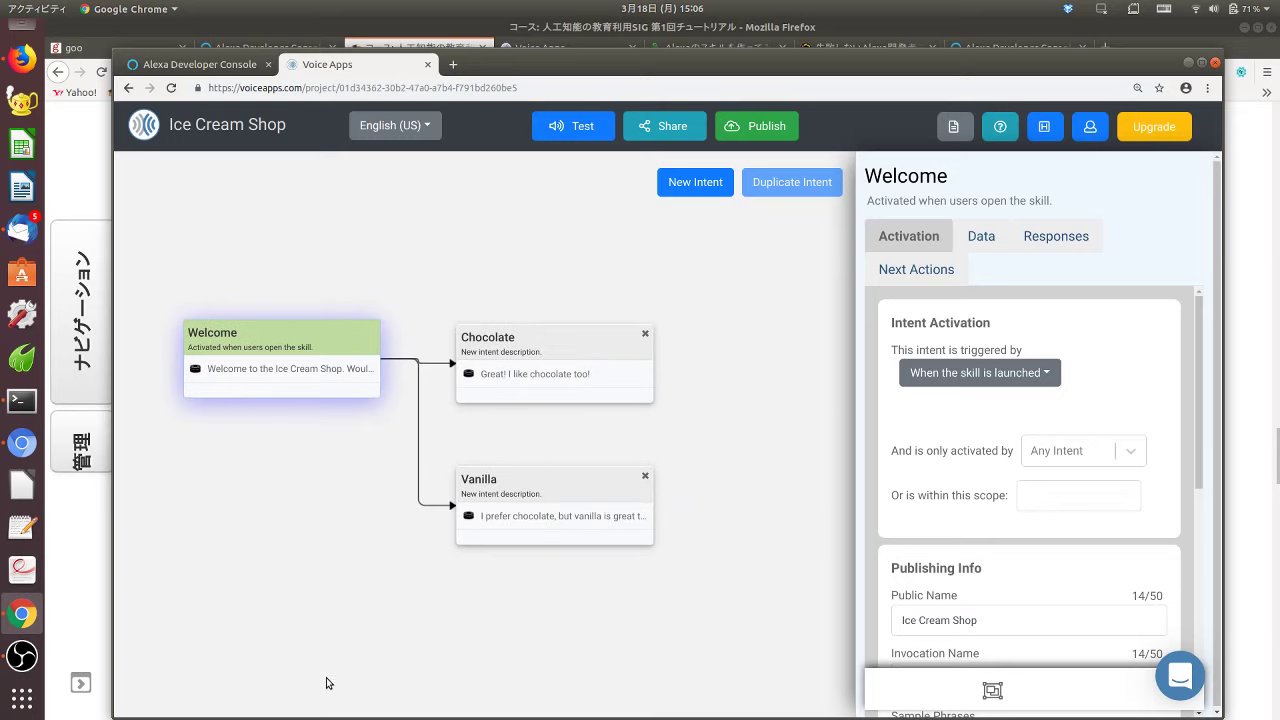
scroll(300, 662, up, 1)
scroll(297, 660, up, 2)
drag(272, 520, 296, 530)
scroll(291, 577, up, 2)
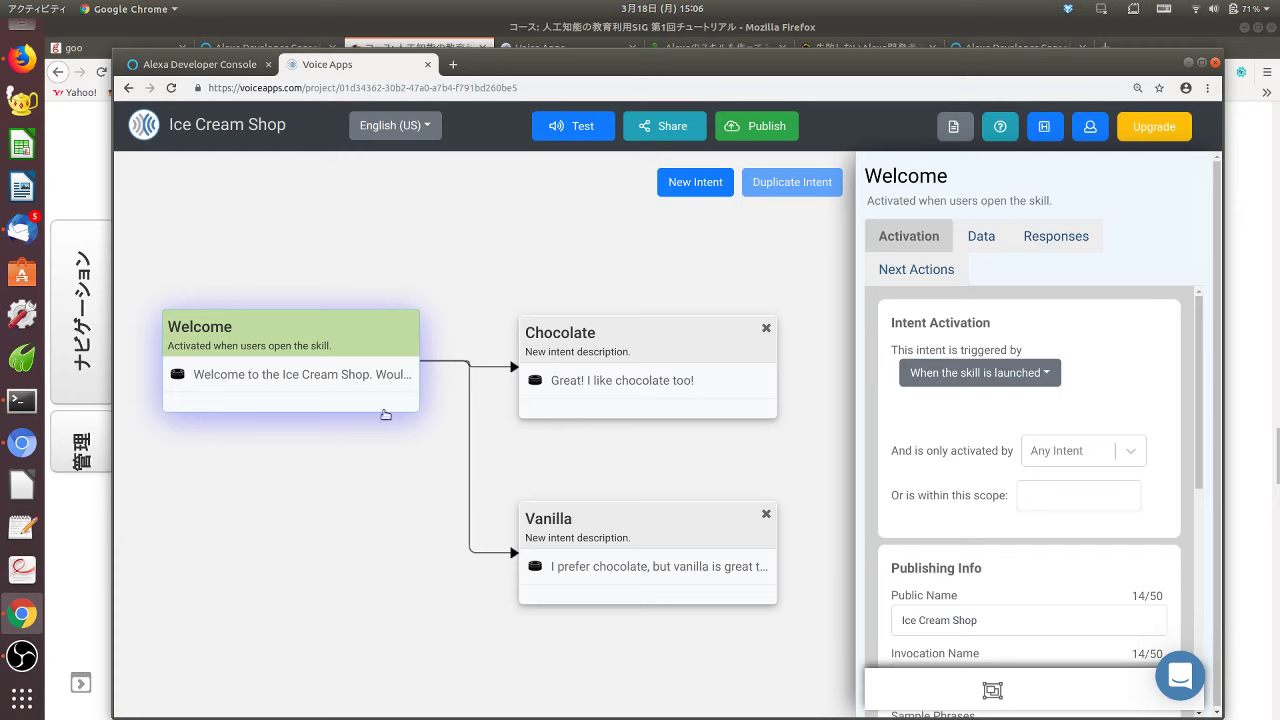
- Review the activation settings and example user phrases of the Chocolate and Vanilla intents, returning to Chocolate
click(615, 345)
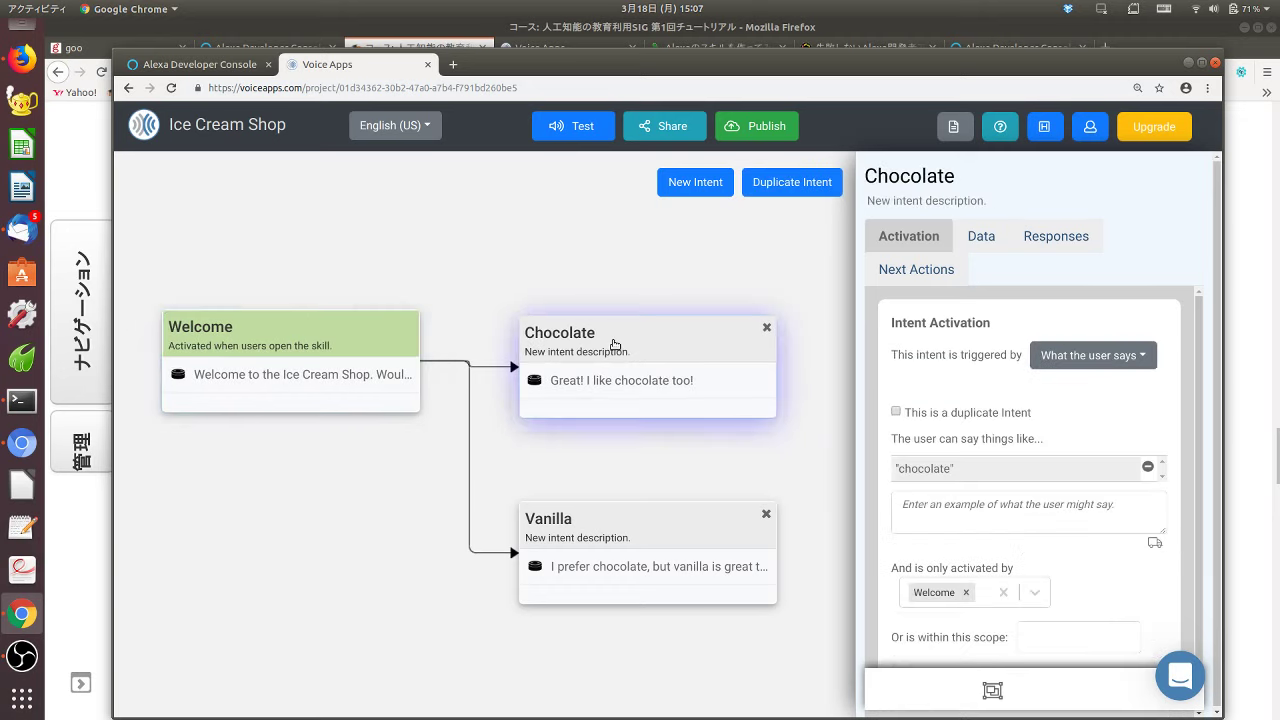
click(650, 530)
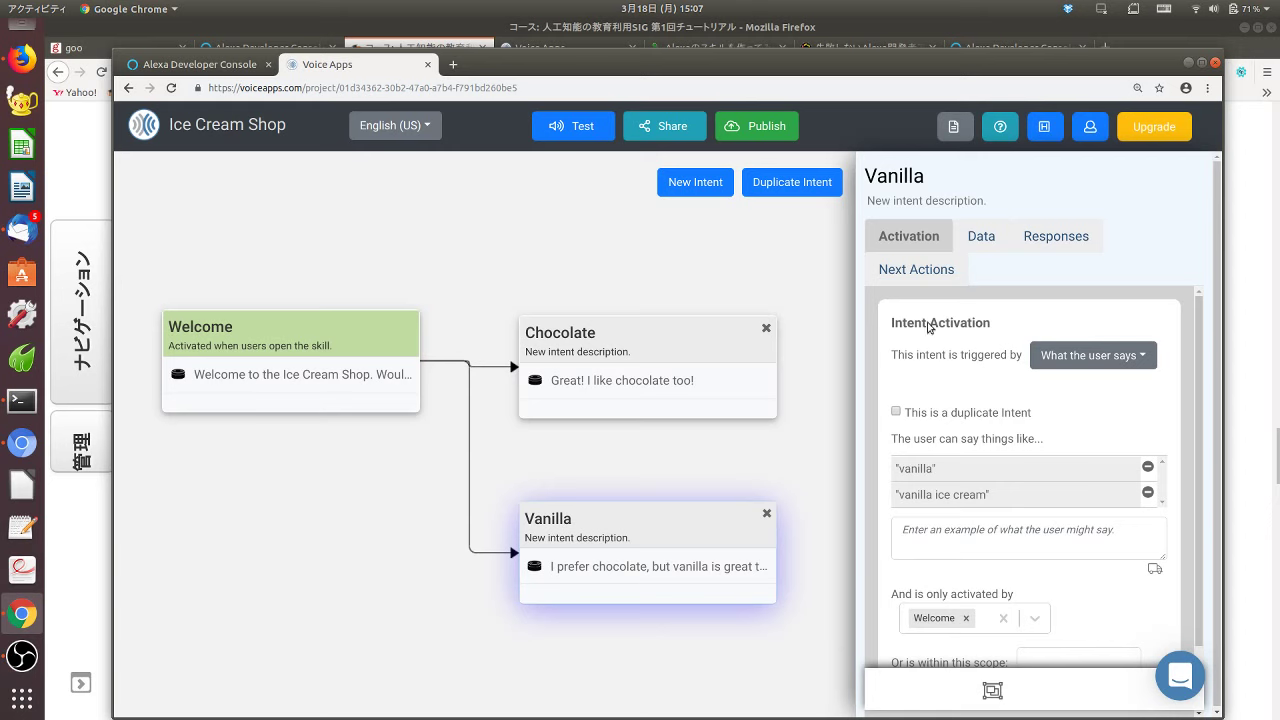
click(666, 342)
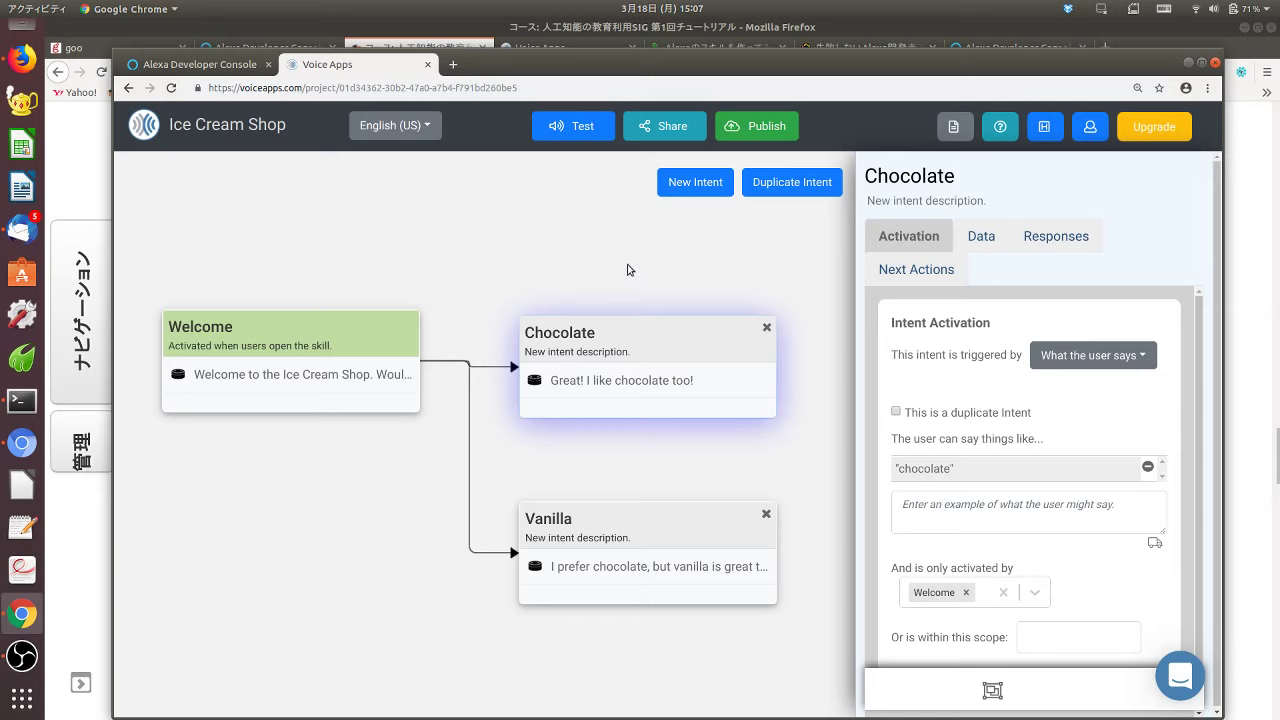
- Shift the browser window slightly up and start the Ice Cream Shop skill in the built-in skill tester
drag(683, 57, 675, 42)
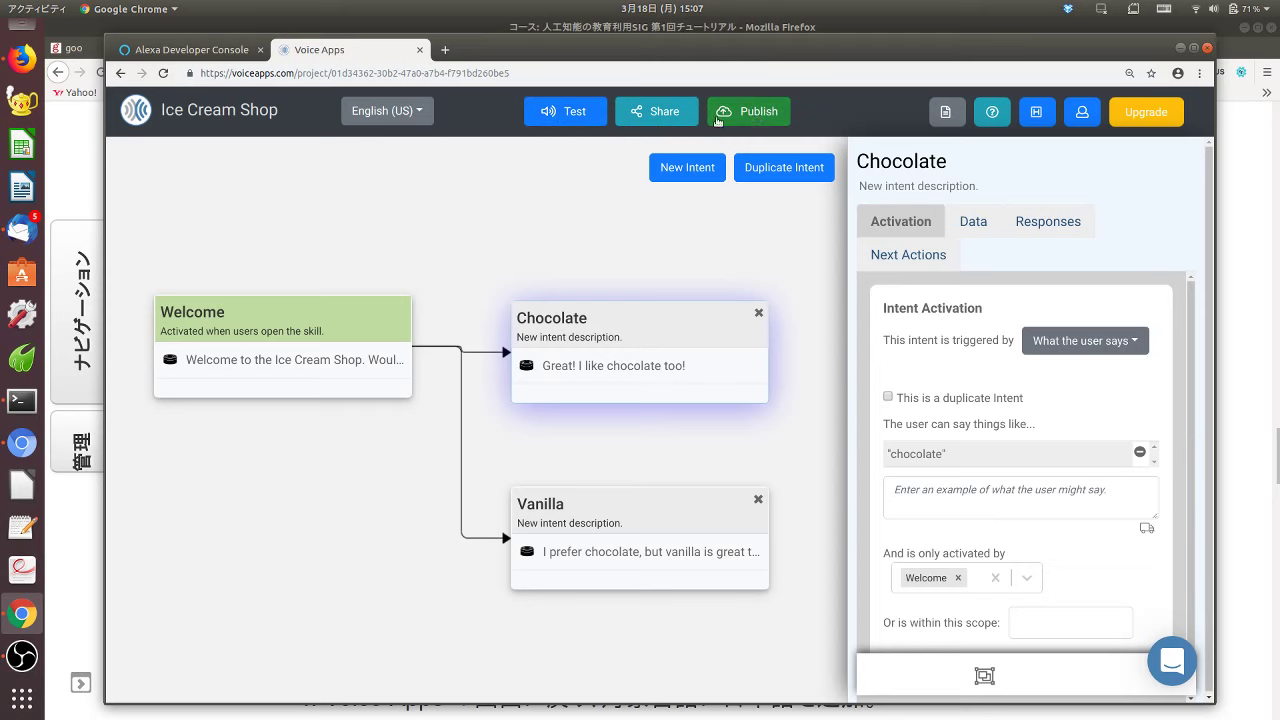
click(577, 113)
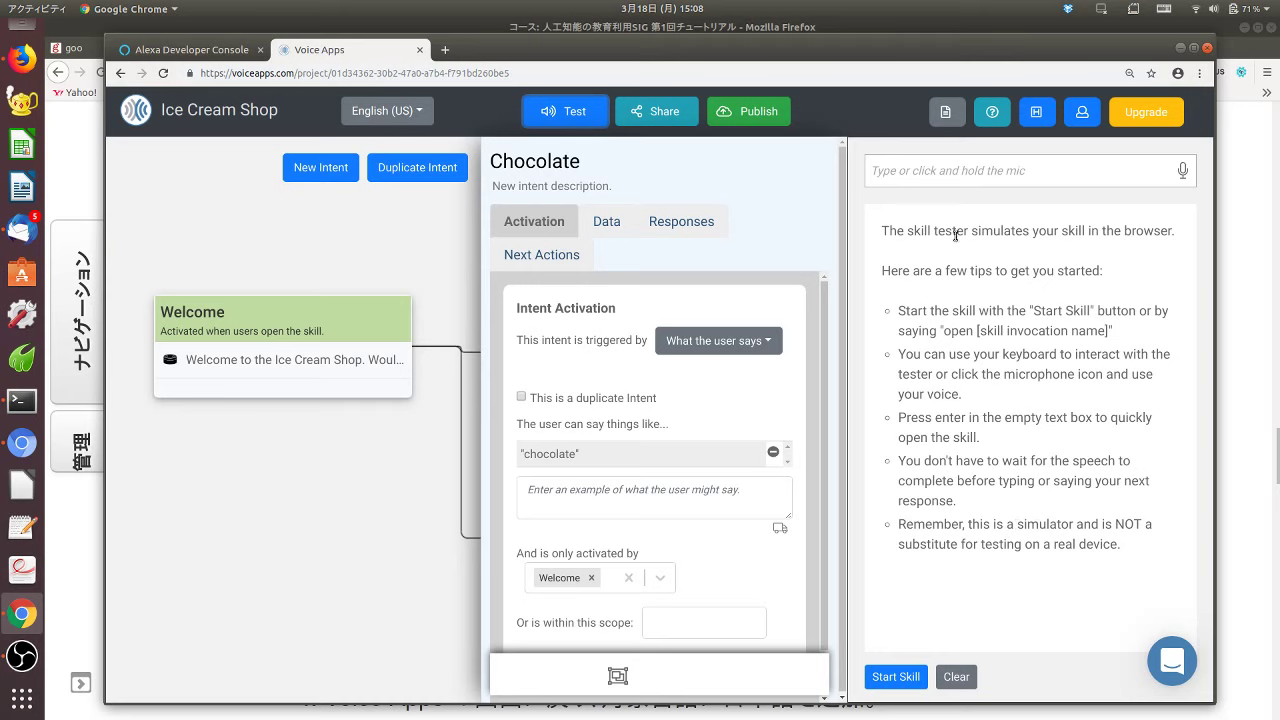
click(901, 685)
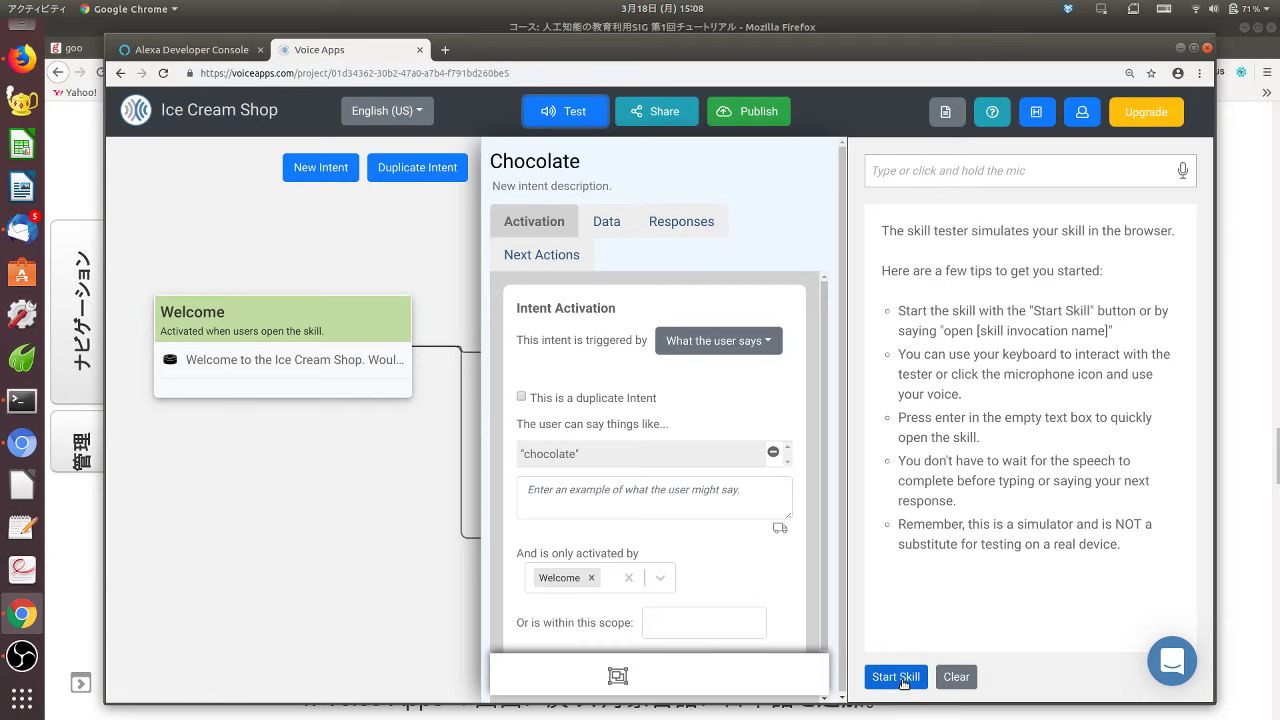
click(902, 684)
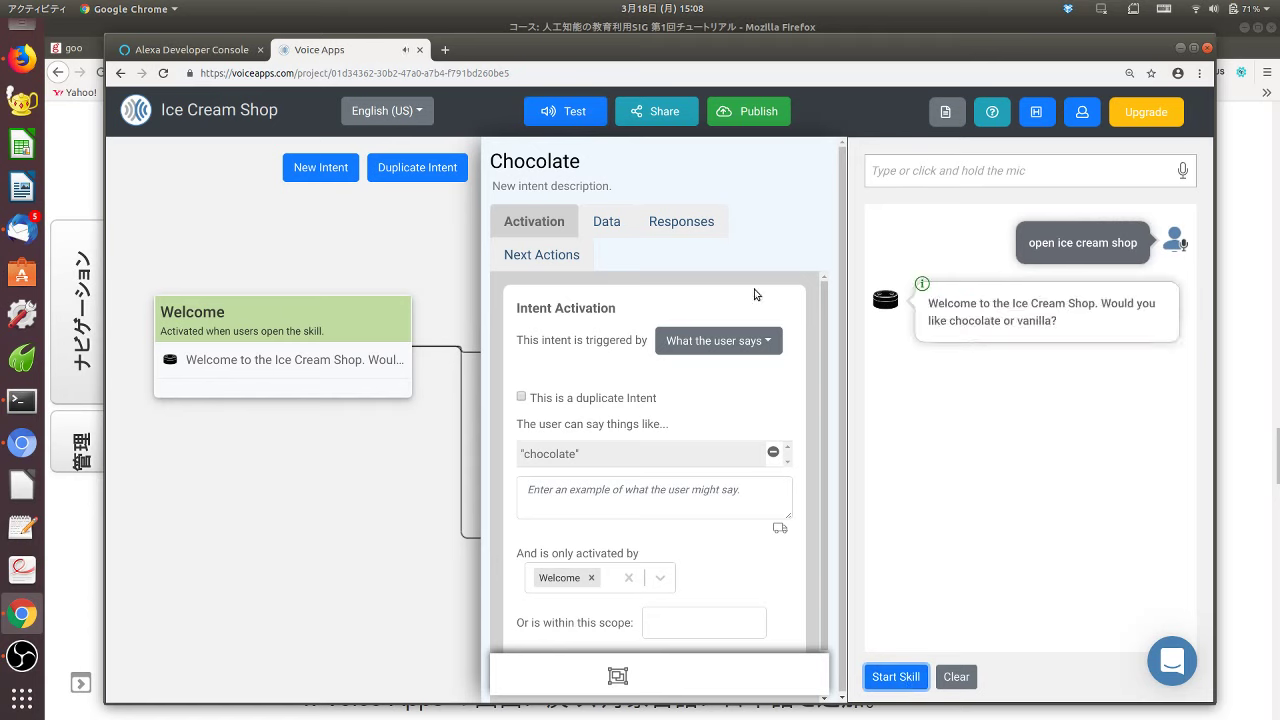
- Switch to OBS Studio to check the audio levels and return to the skill tester in Google Chrome
click(22, 657)
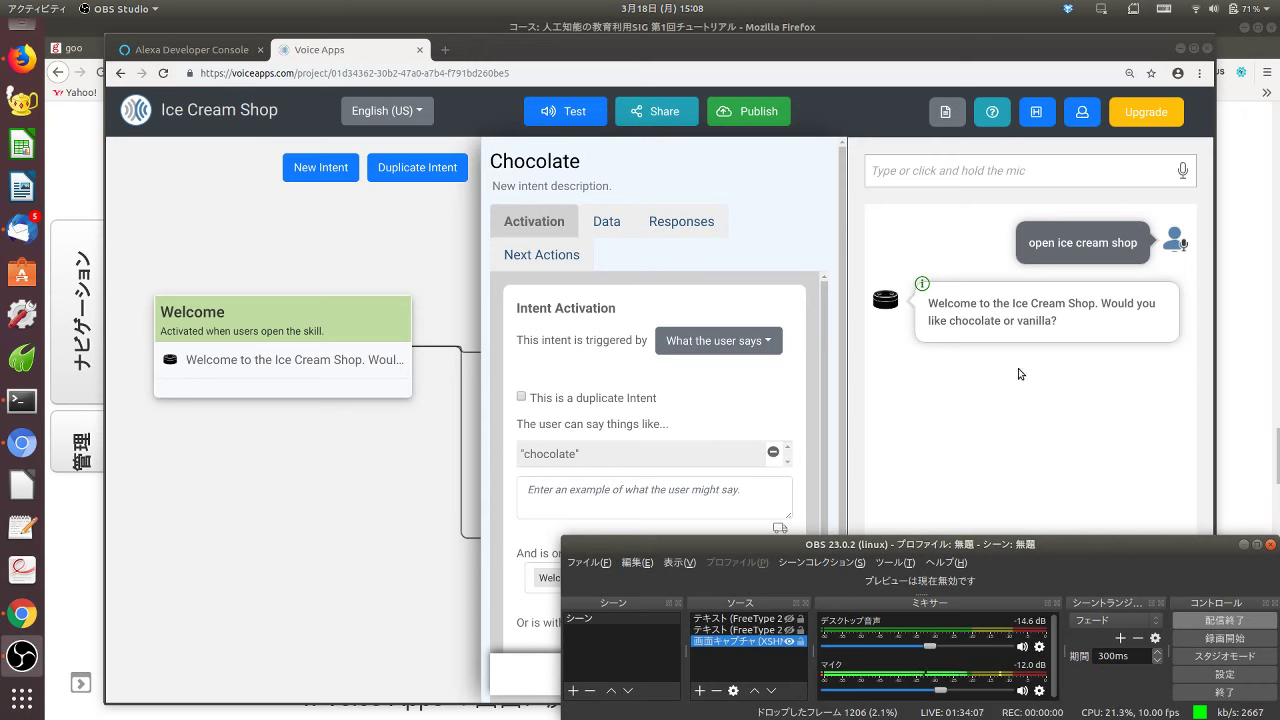
click(947, 108)
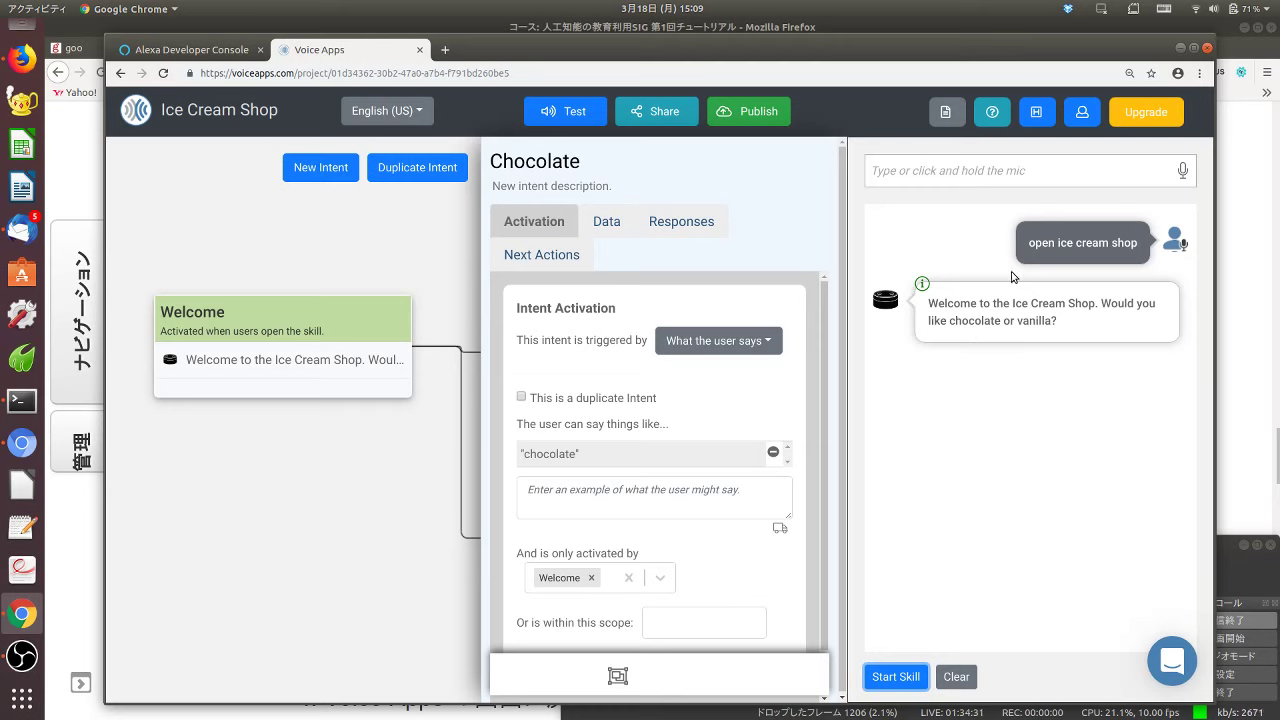
- Answer the skill's flavour question in the tester with "cholocate", and again with the correct spelling "chocolate"
click(967, 178)
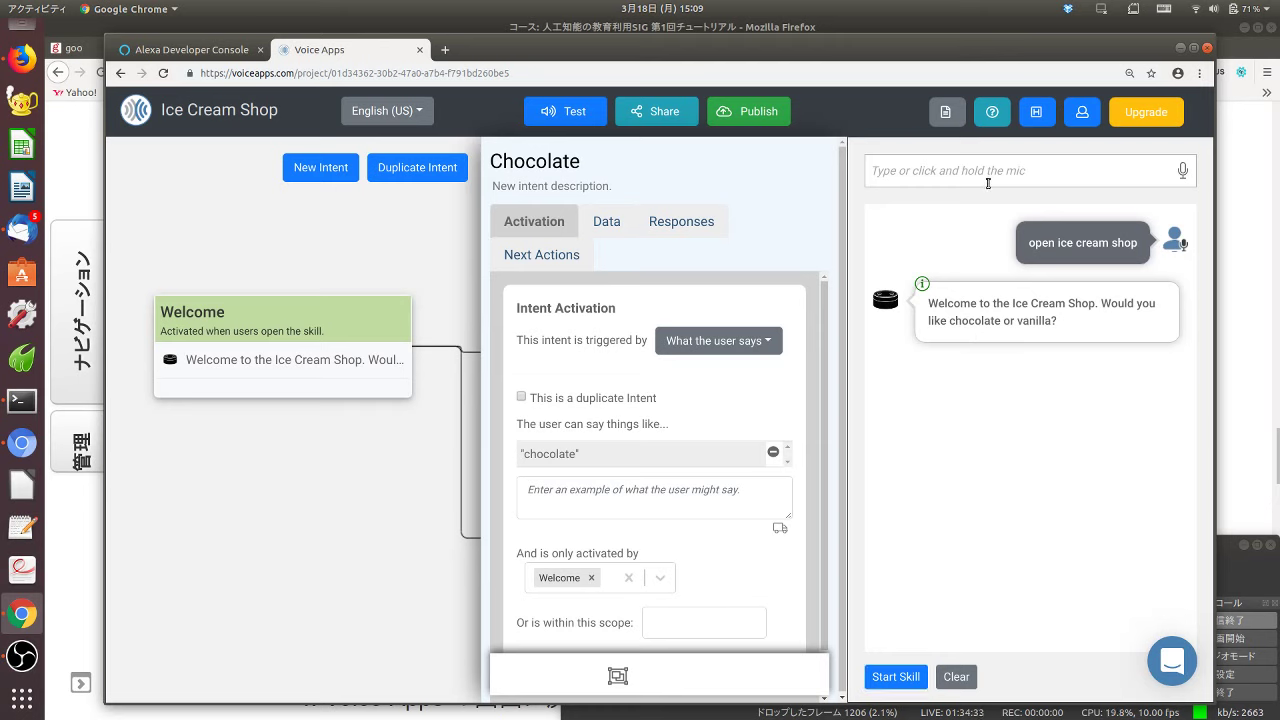
text(cholo)
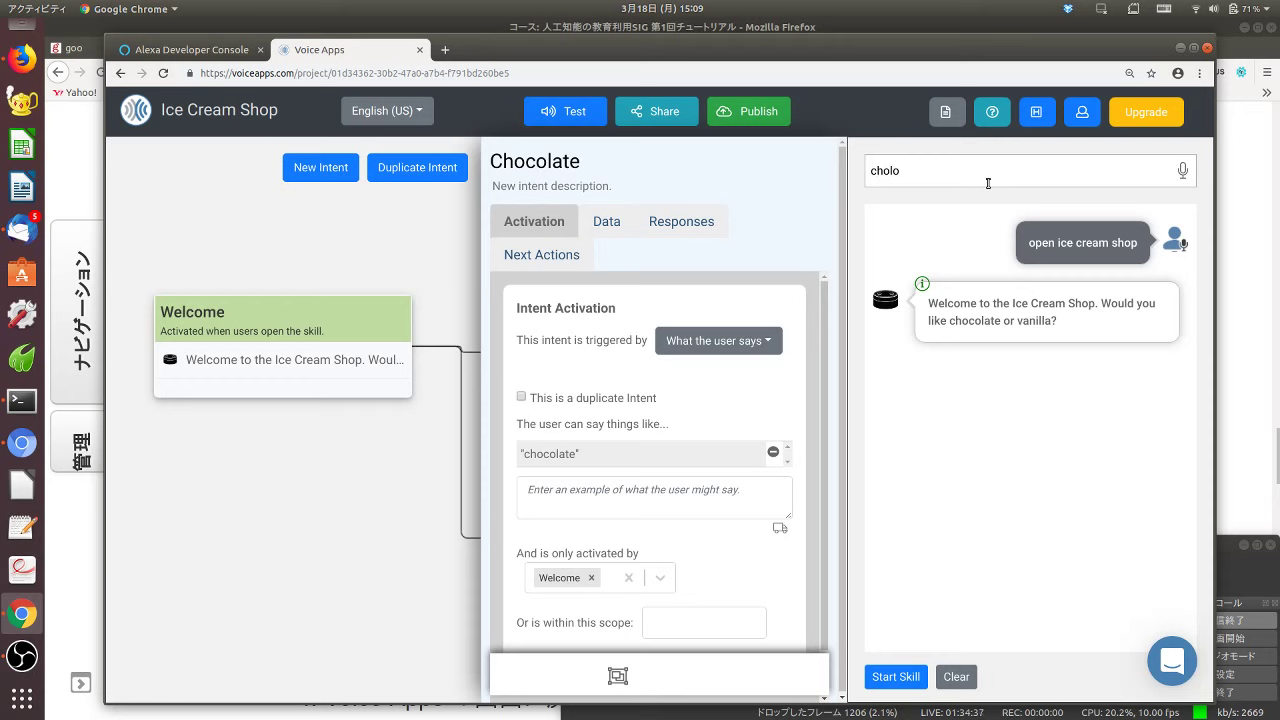
text(cate)
key(Return)
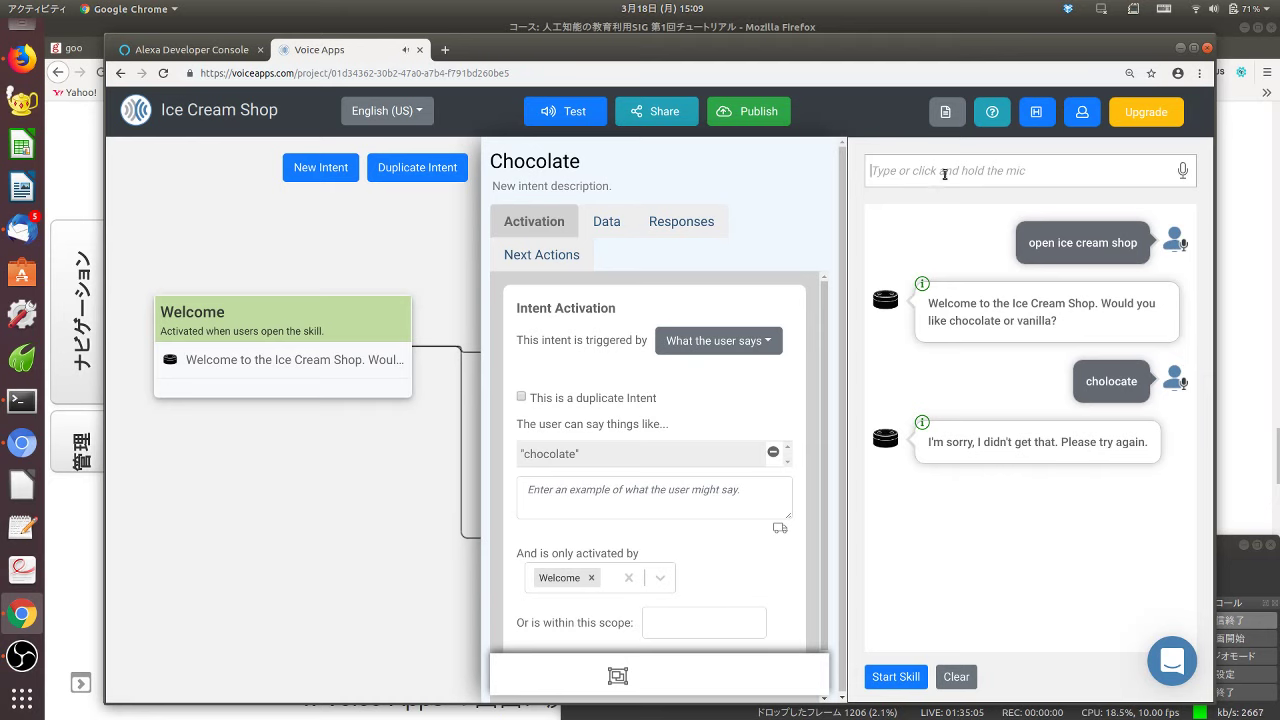
text(cho)
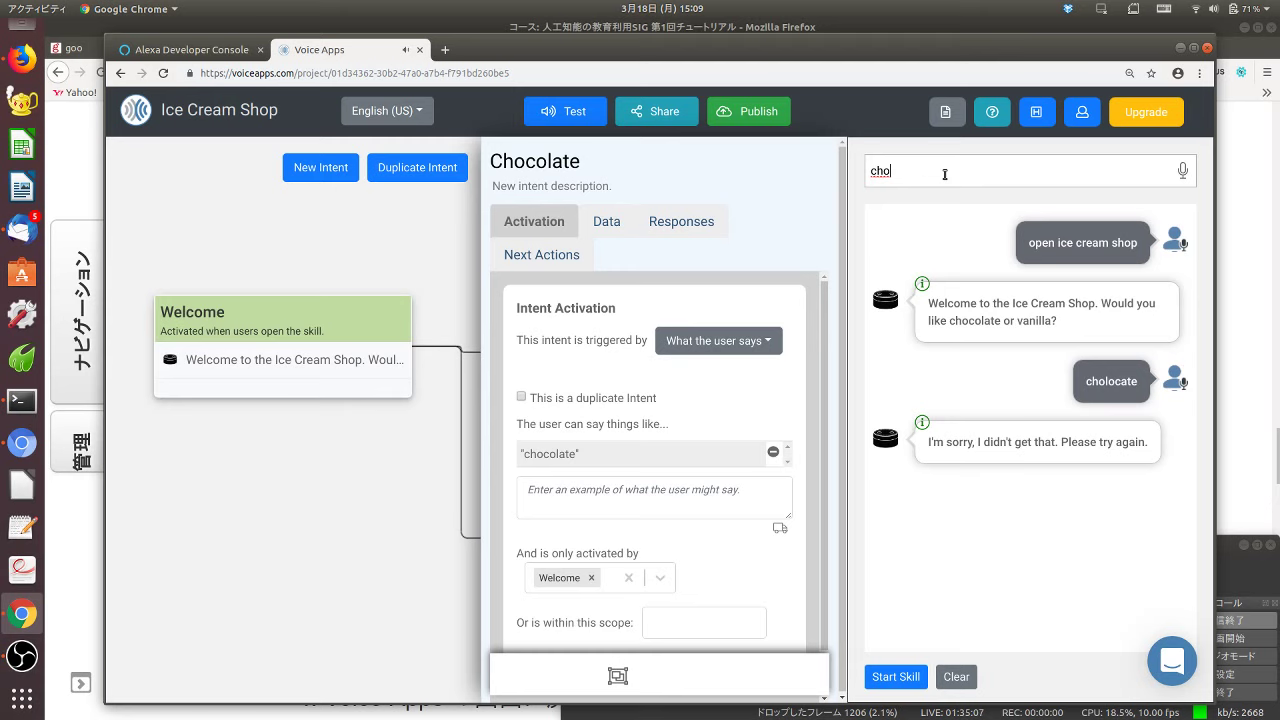
text(colate)
key(Return)
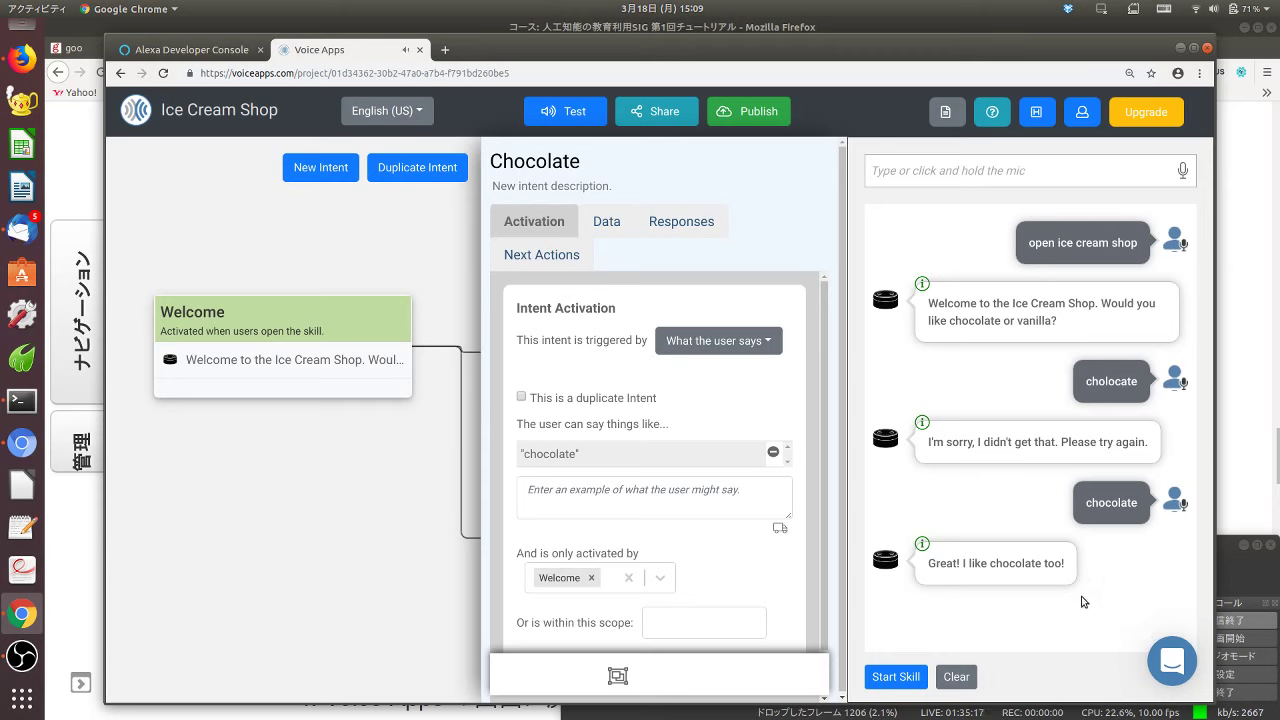
- Raise the computer's sound volume by three levels for the tester's spoken replies
key(XF86AudioRaiseVolume)
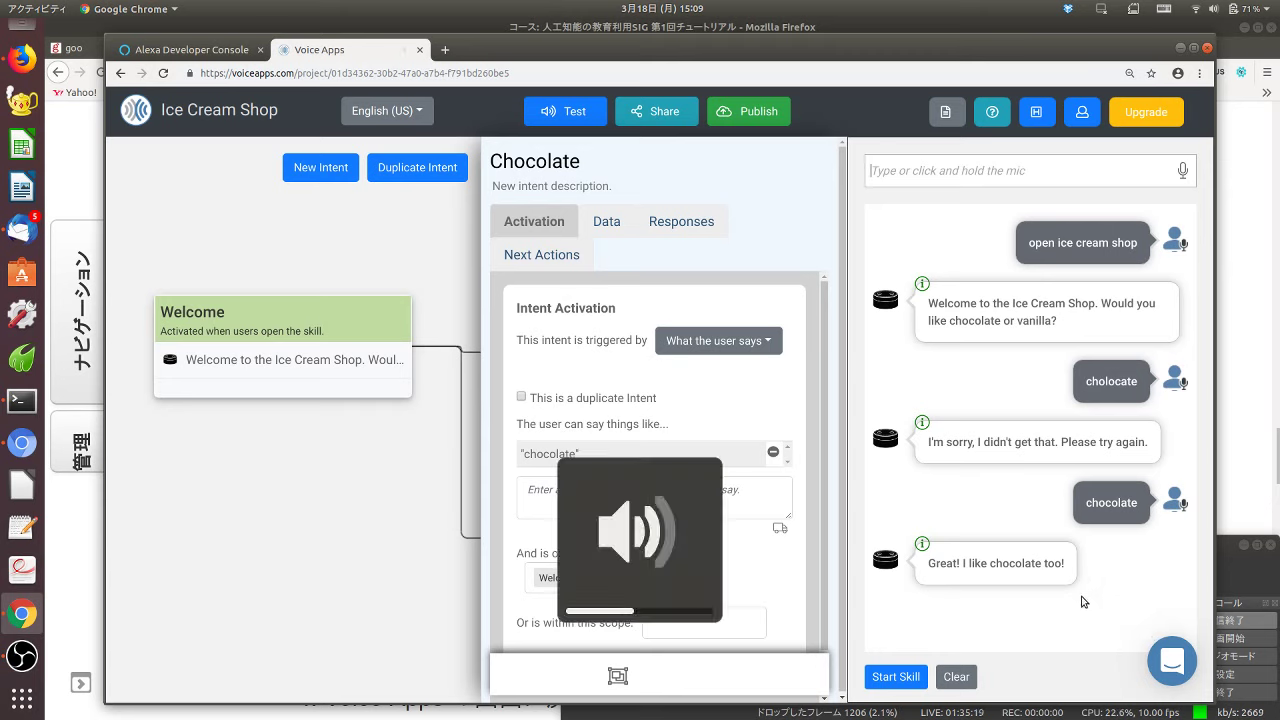
key(XF86AudioRaiseVolume)
key(XF86AudioRaiseVolume)
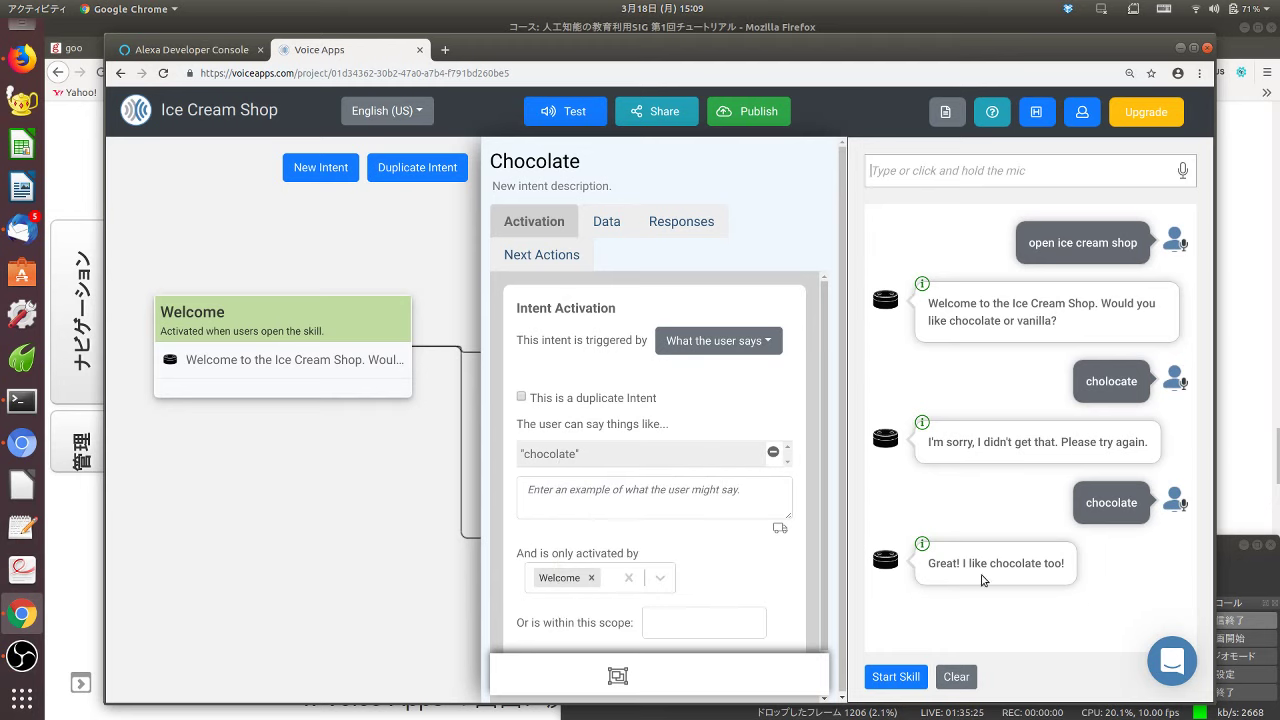
- Try sending "vanilla" to the tester directly after the chocolate reply, without restarting the skill
click(955, 170)
text(v)
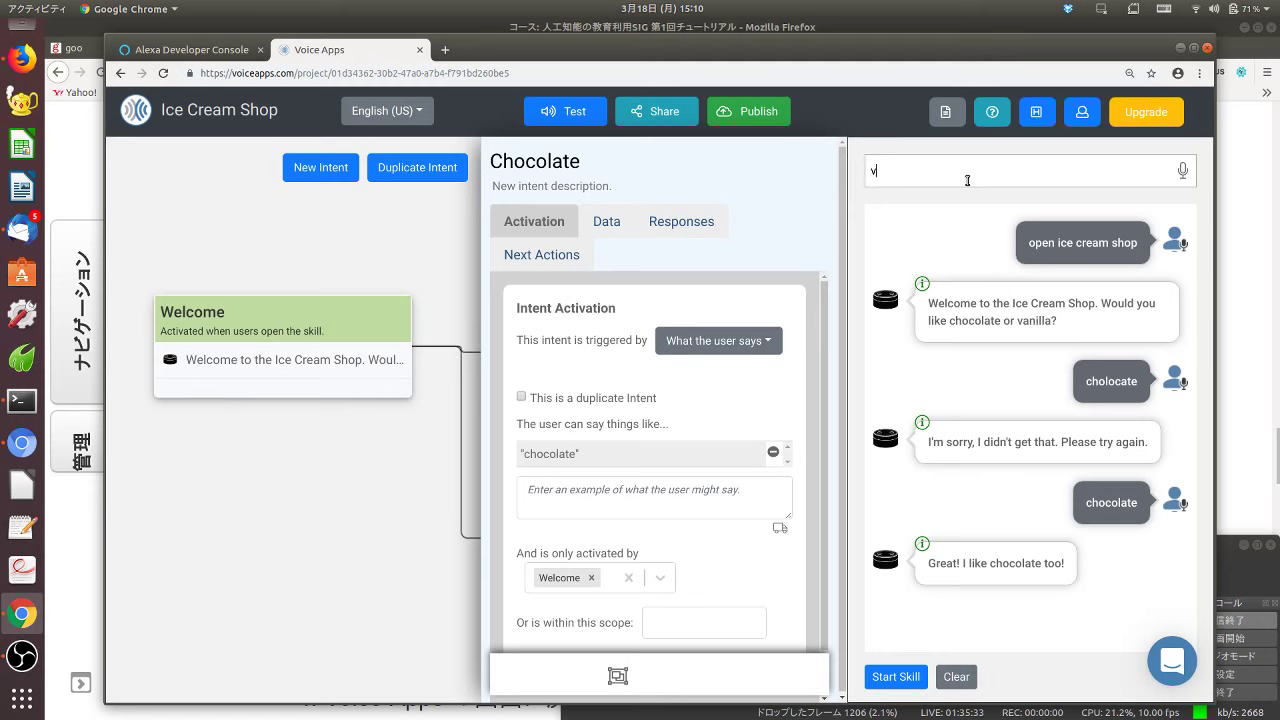
text(anilla)
key(Return)
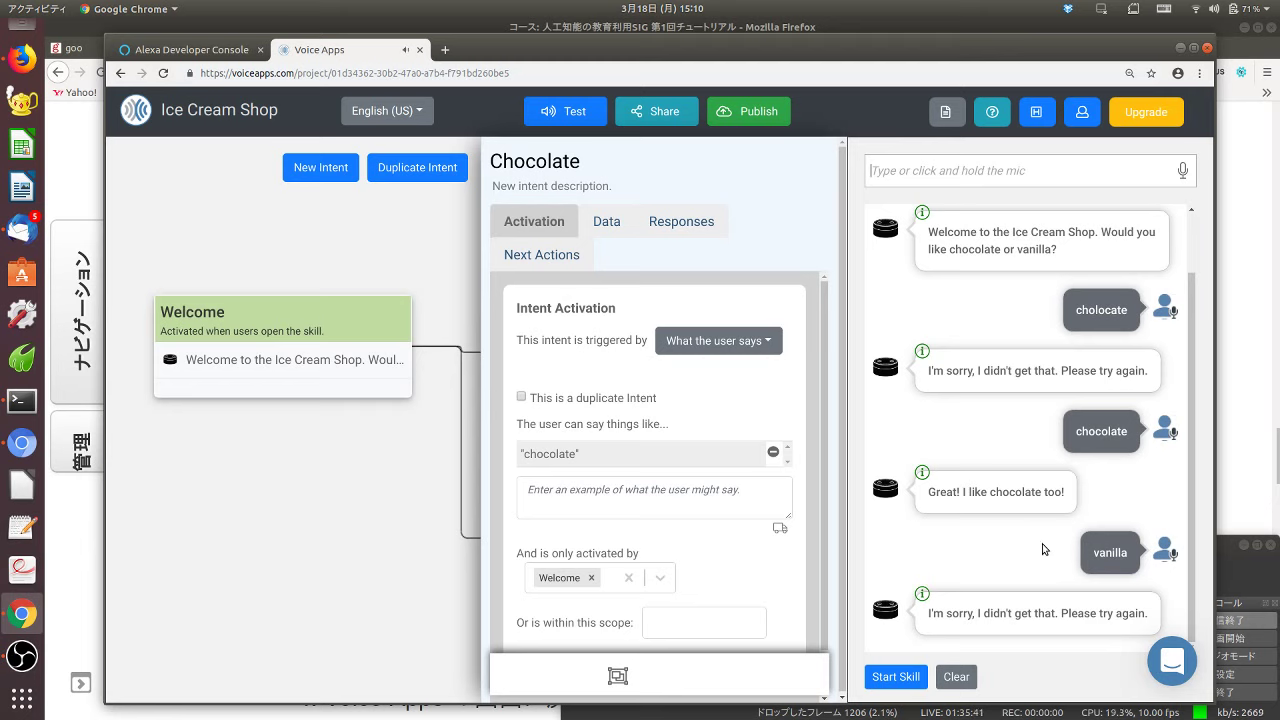
- Restart the Ice Cream Shop skill in the tester and answer its flavour question with "vanilla"
click(899, 677)
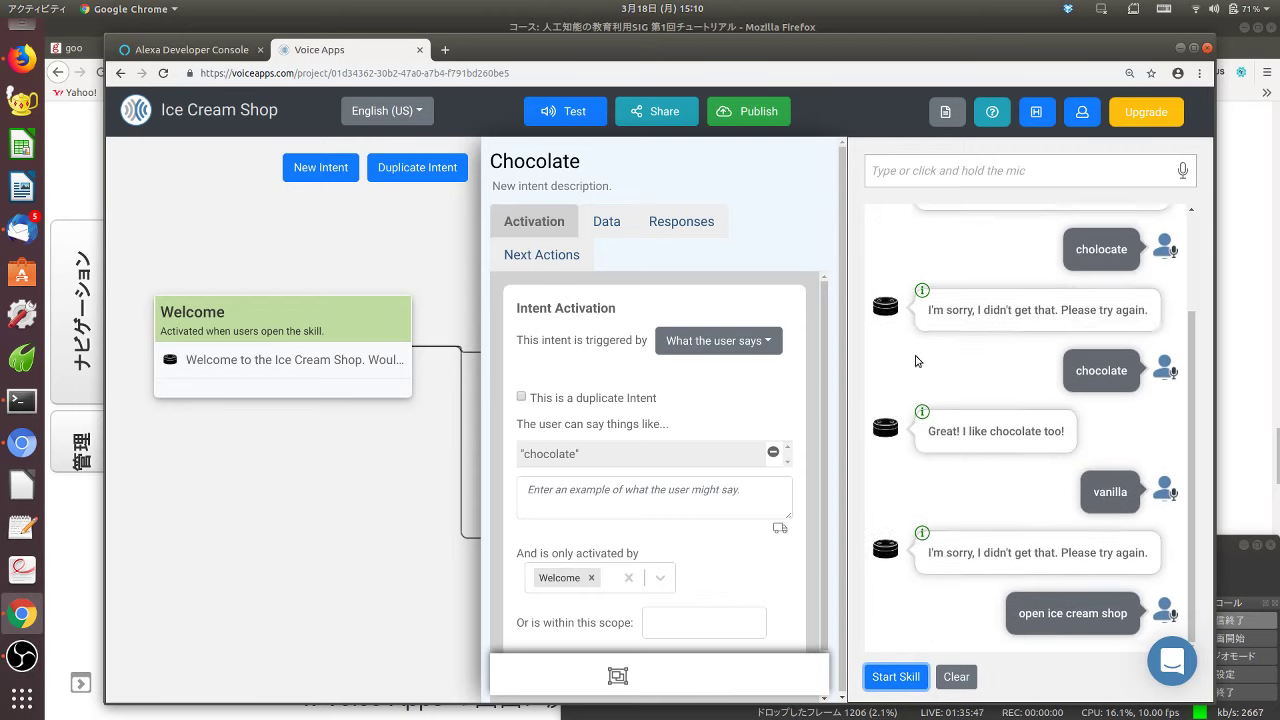
click(975, 174)
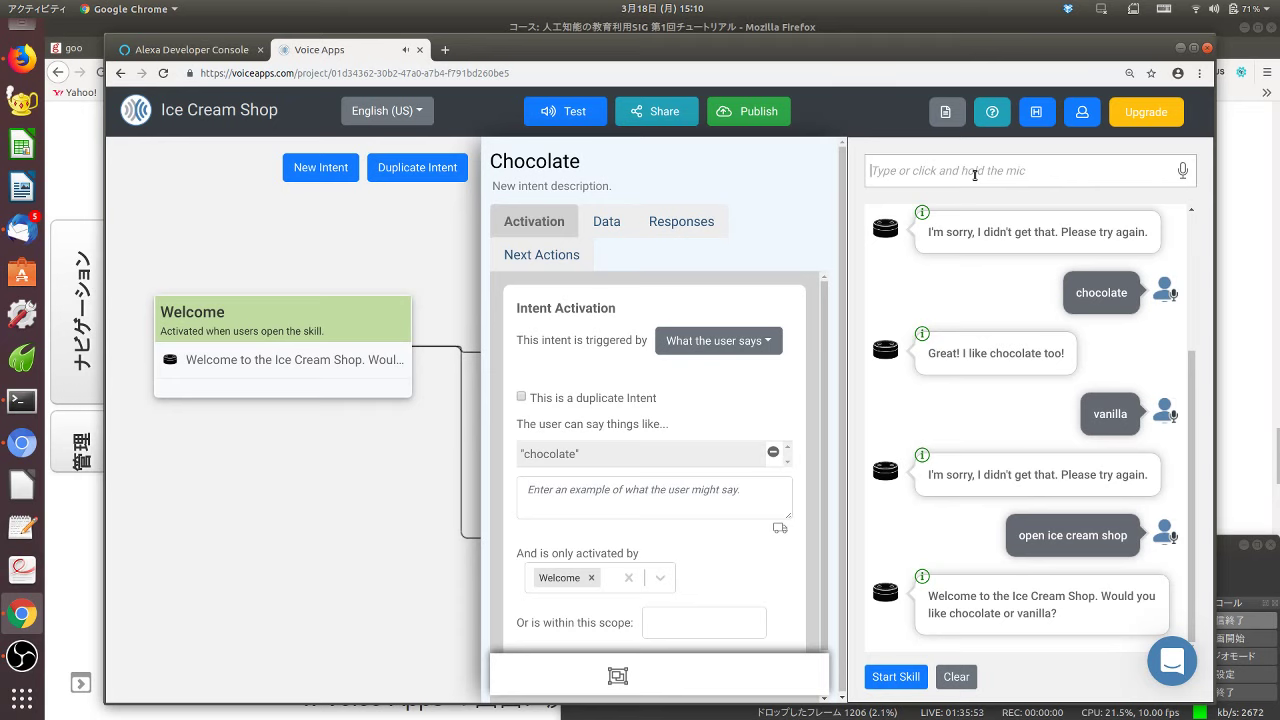
text(vanilla)
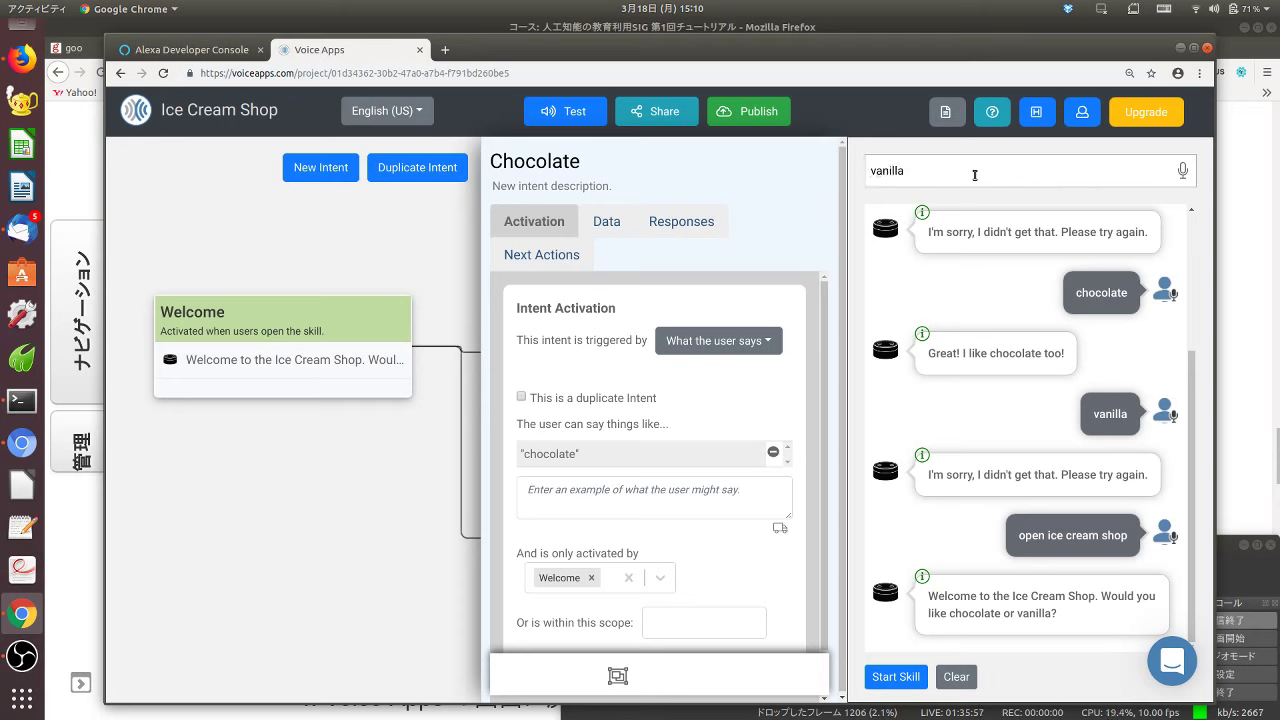
key(Return)
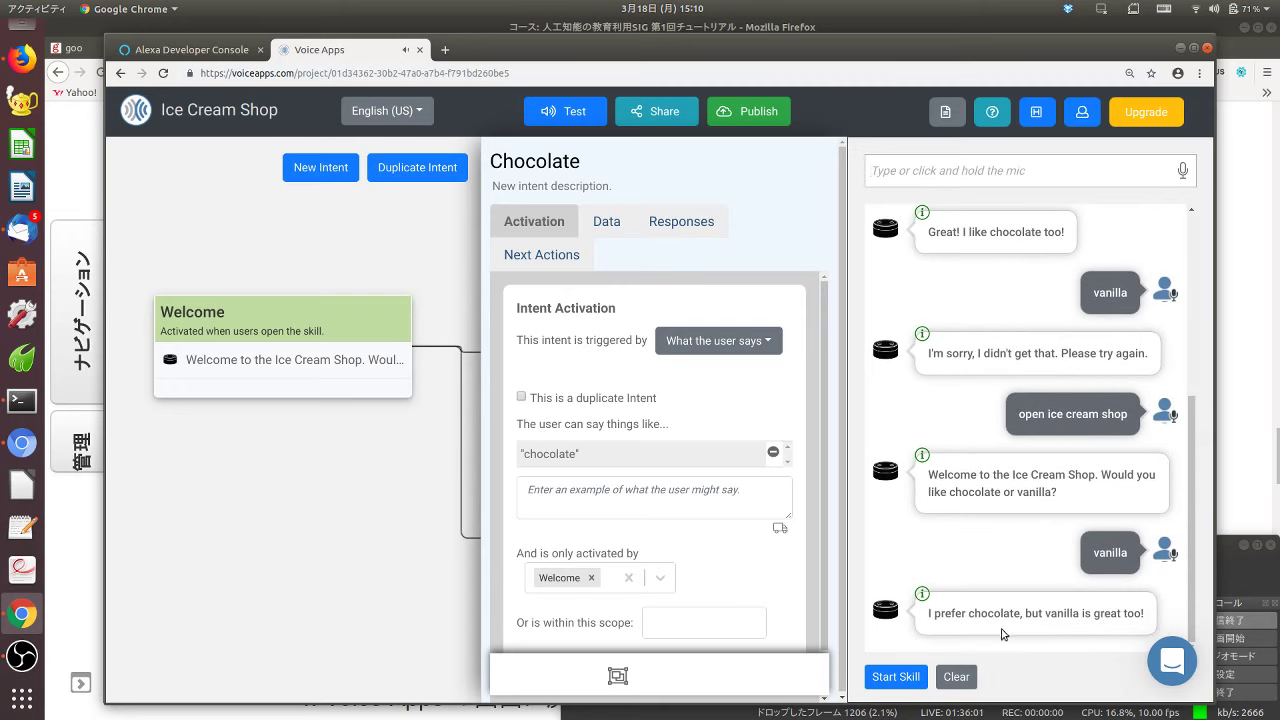
key(XF86AudioRaiseVolume)
- Close the skill tester and open the settings of the Welcome intent in the conversation flow
click(576, 122)
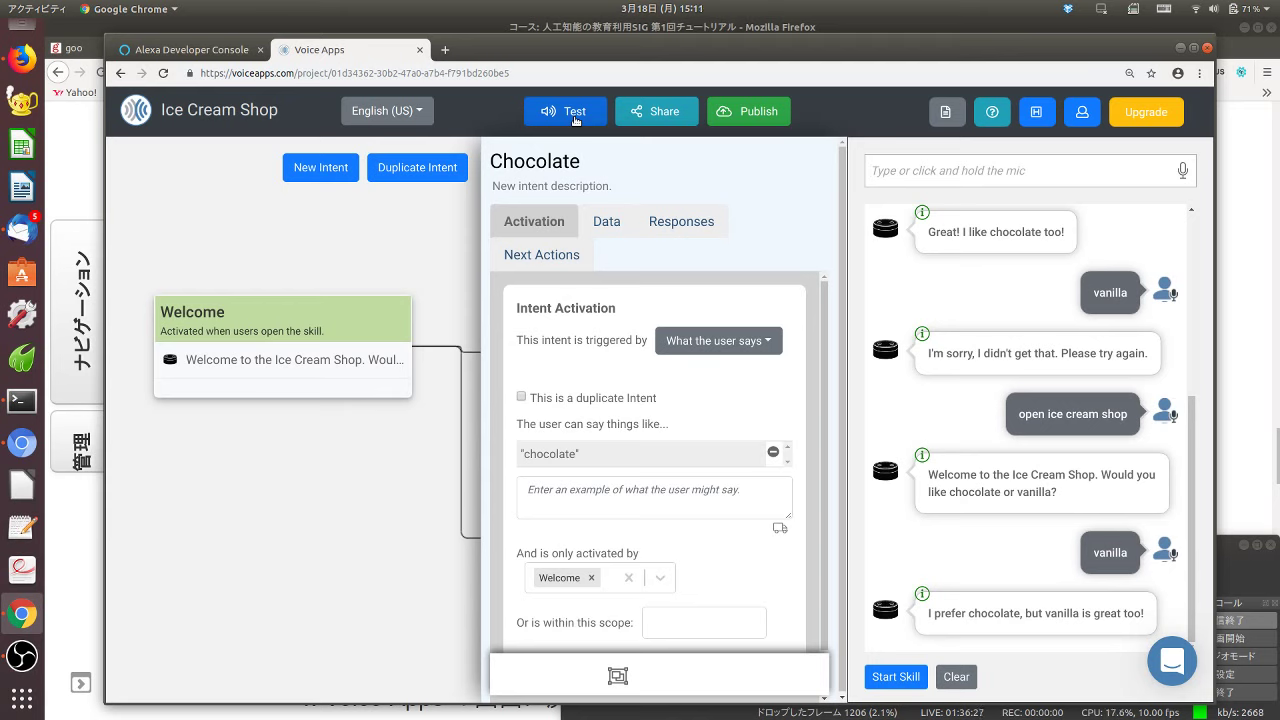
click(575, 118)
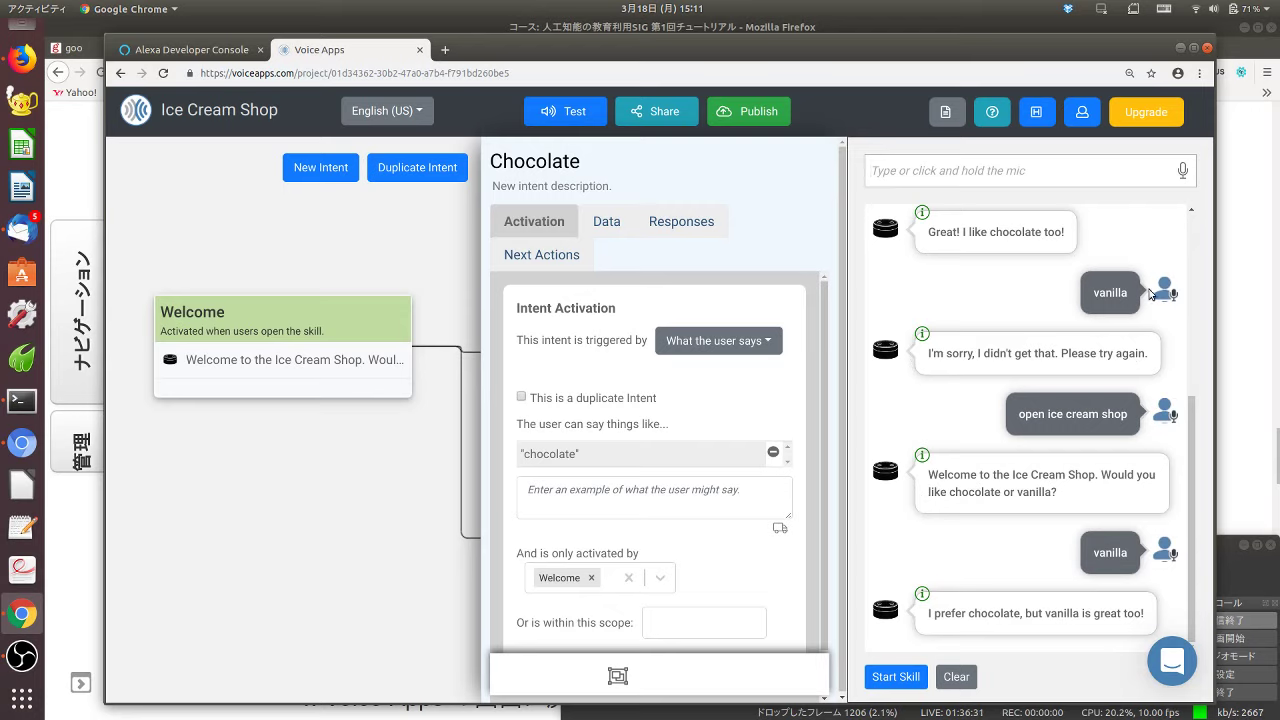
click(552, 118)
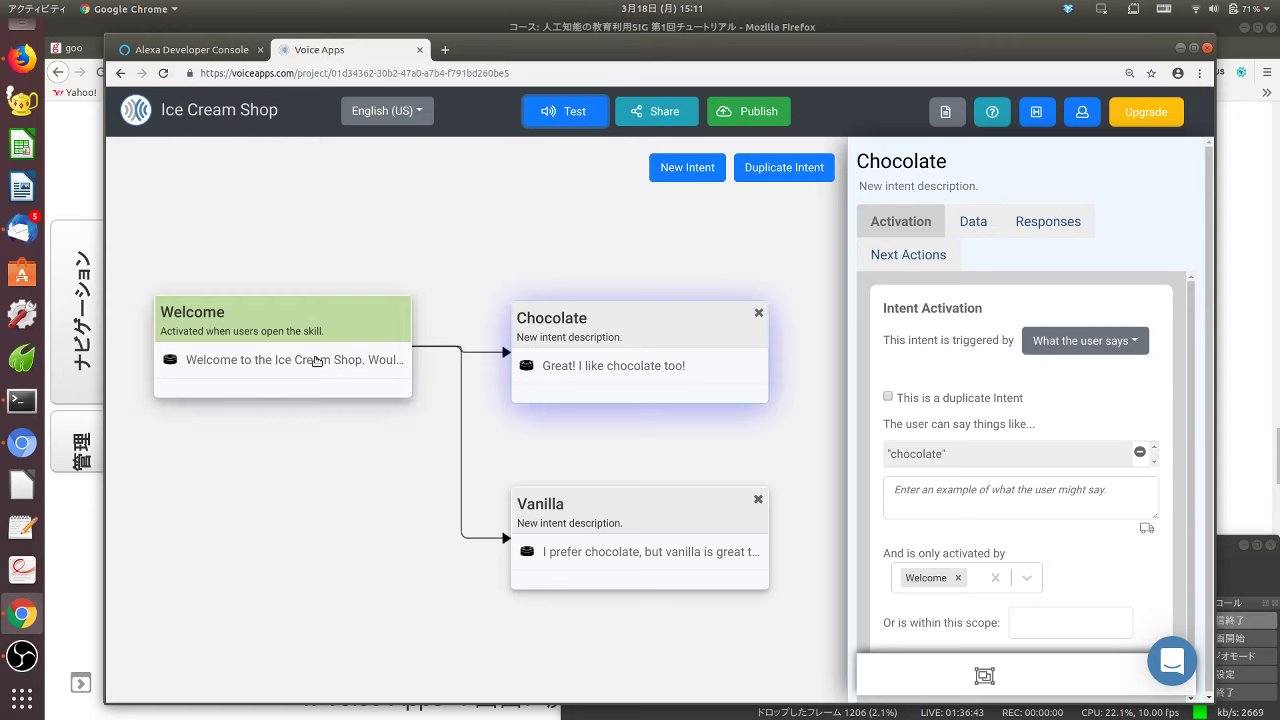
click(283, 323)
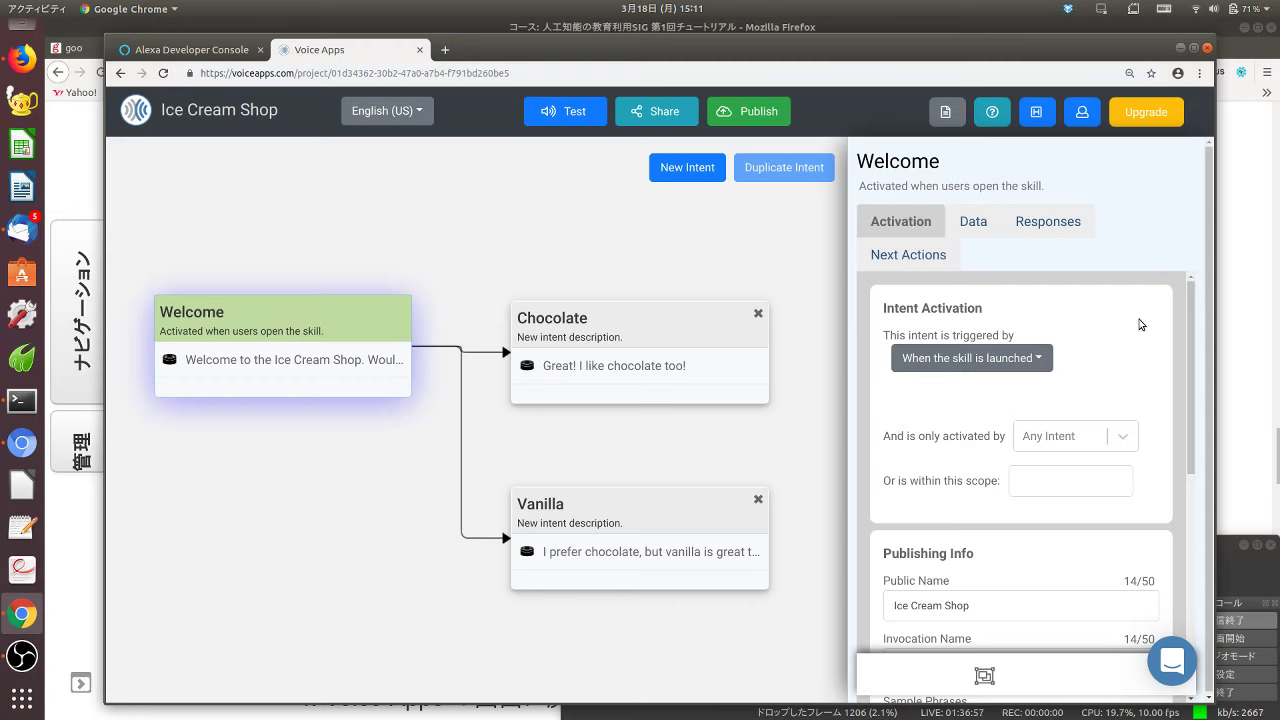
- Review the Welcome intent's activation and publishing information, down to the descriptions and keywords
scroll(1145, 325, down, 4)
scroll(1150, 504, down, 6)
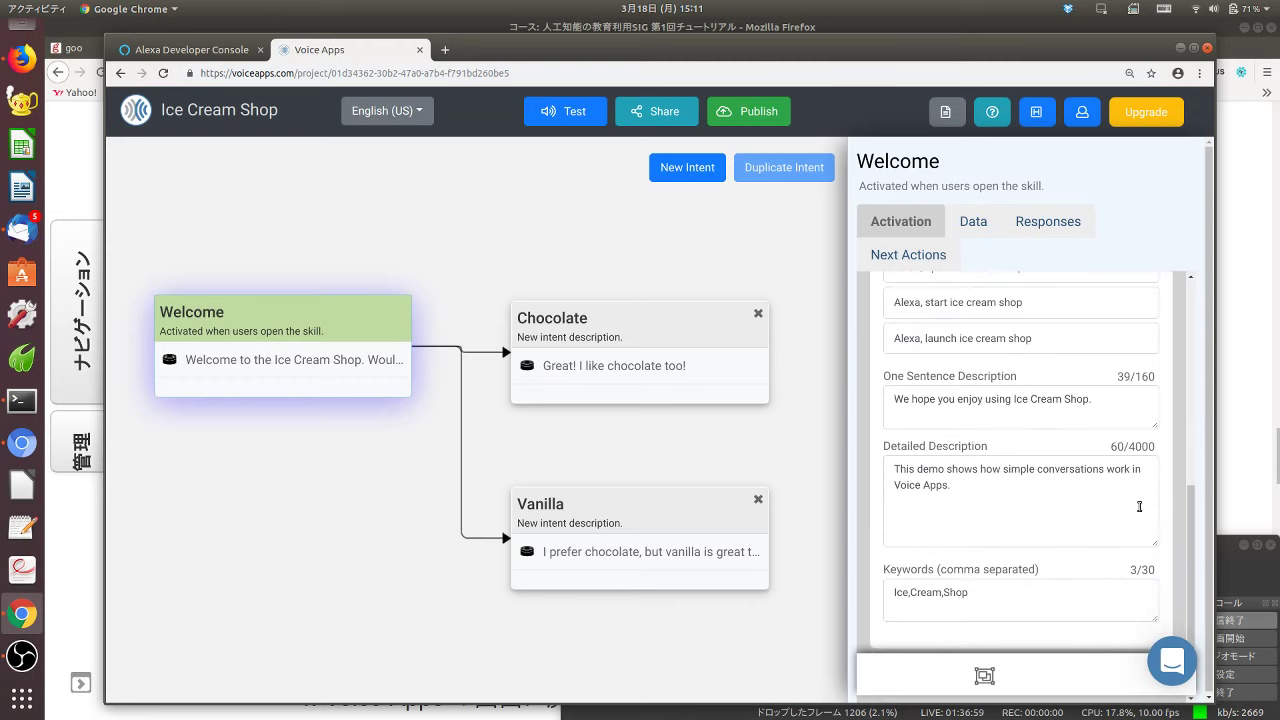
scroll(1141, 515, up, 10)
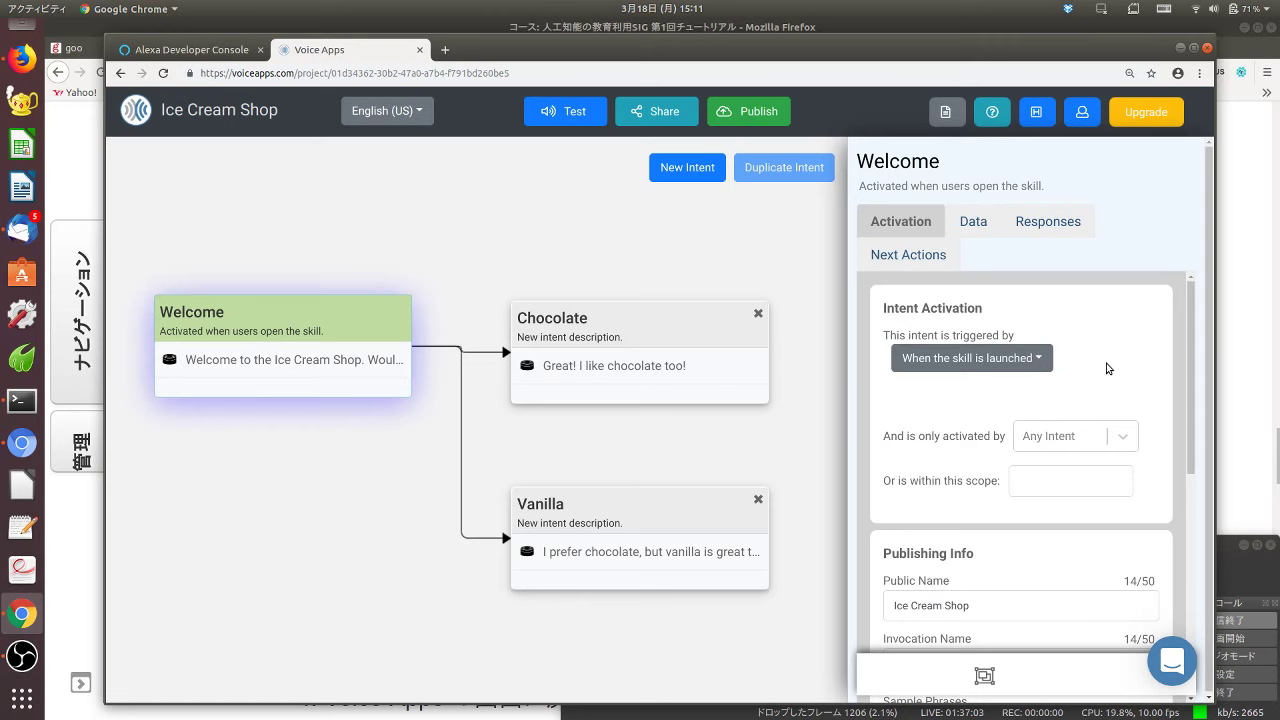
- Compare the activation settings of the Welcome, Chocolate and Vanilla intents, including their triggers and the intents that activate them
click(668, 331)
click(653, 515)
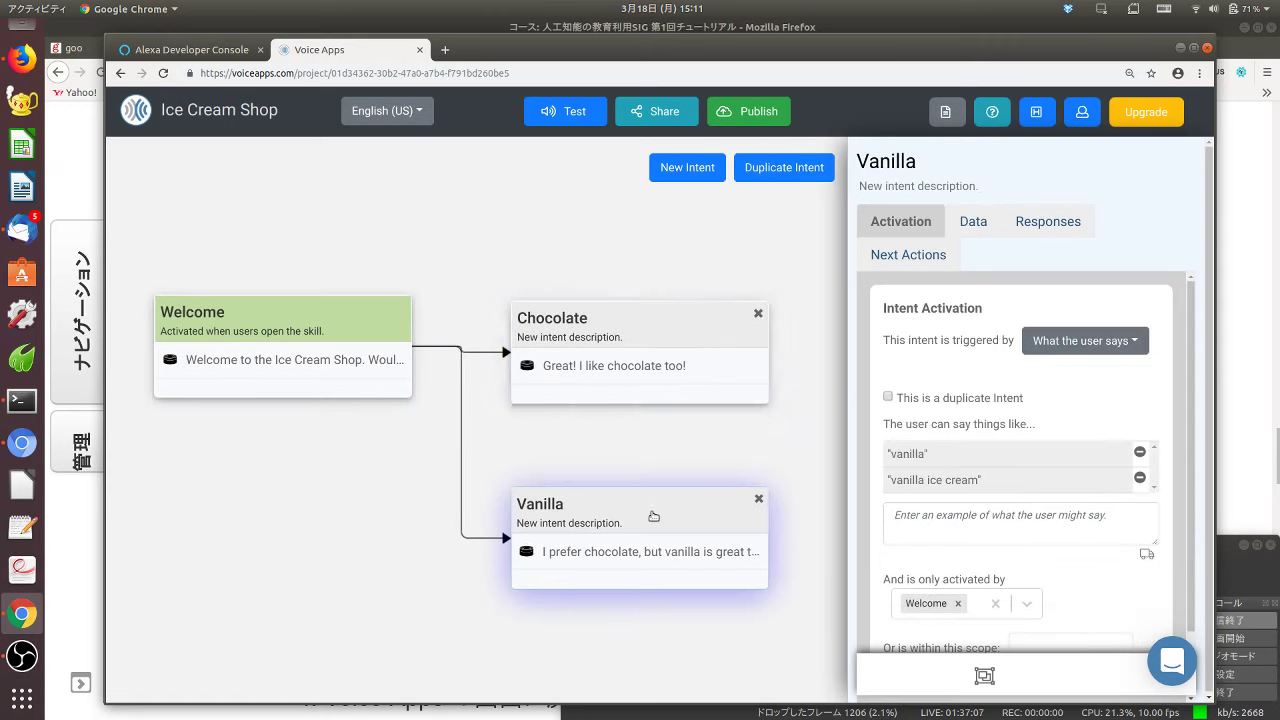
click(663, 330)
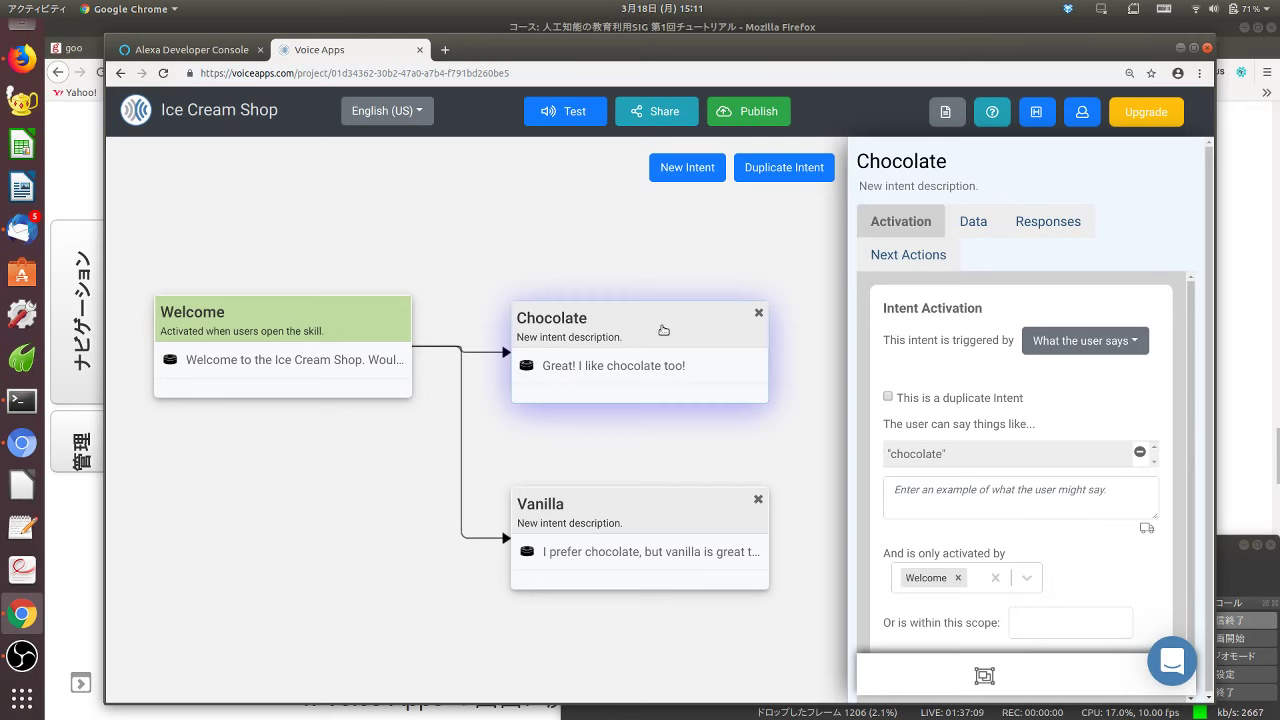
click(395, 337)
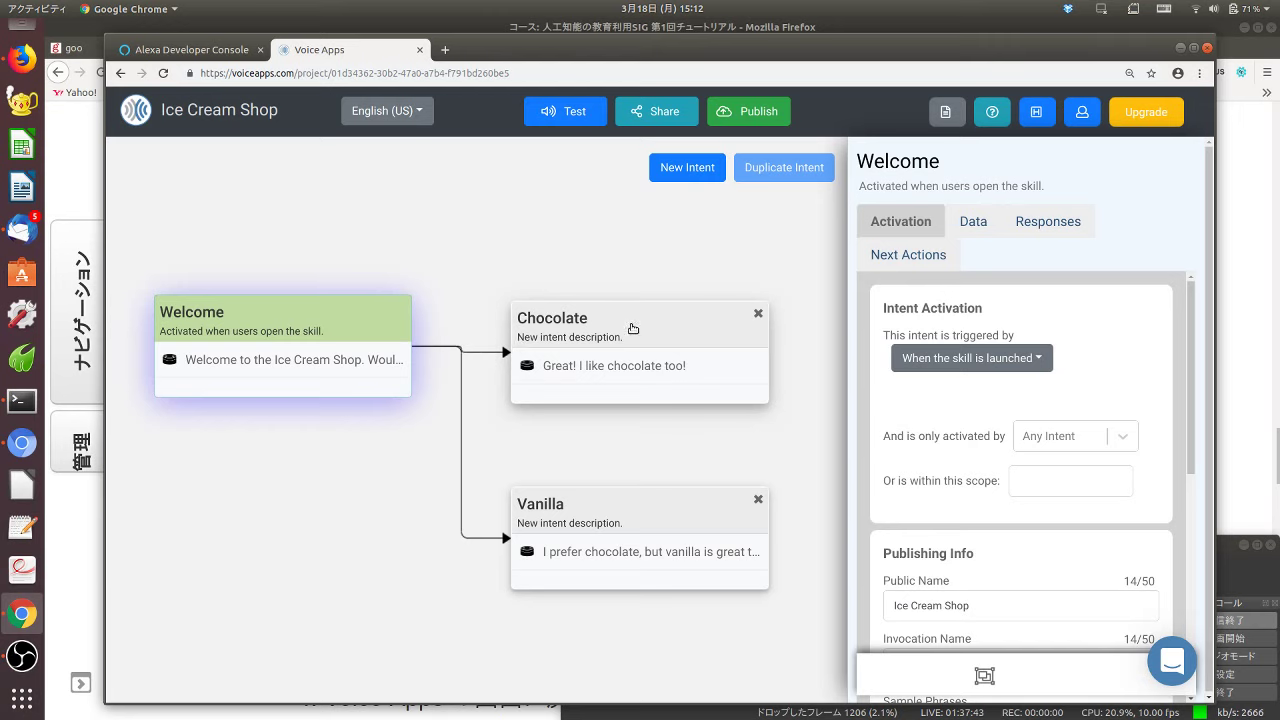
click(598, 338)
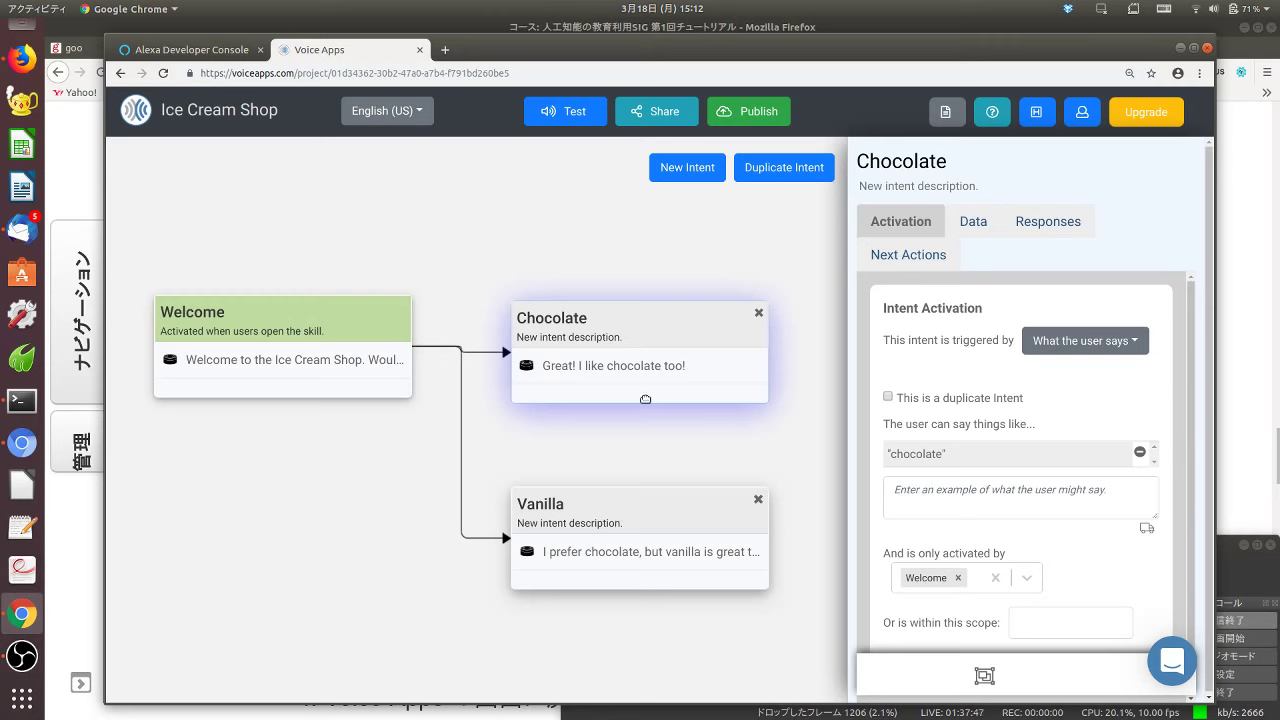
click(634, 508)
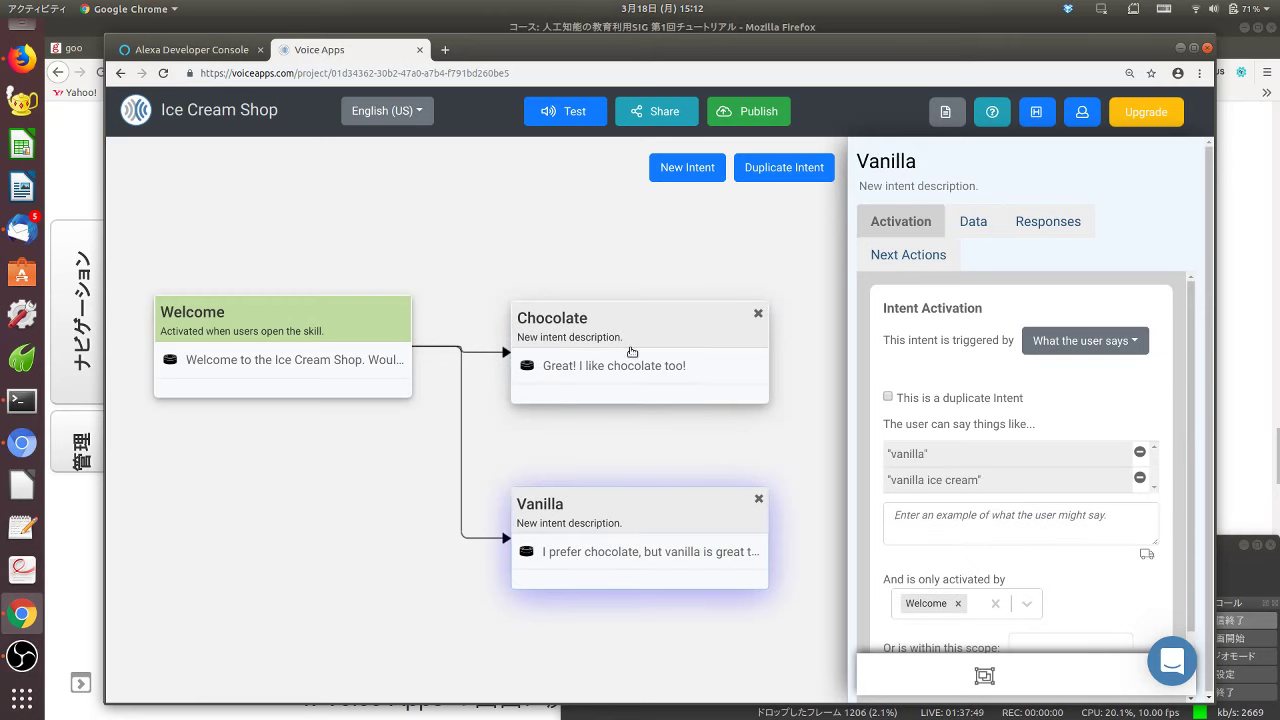
click(637, 334)
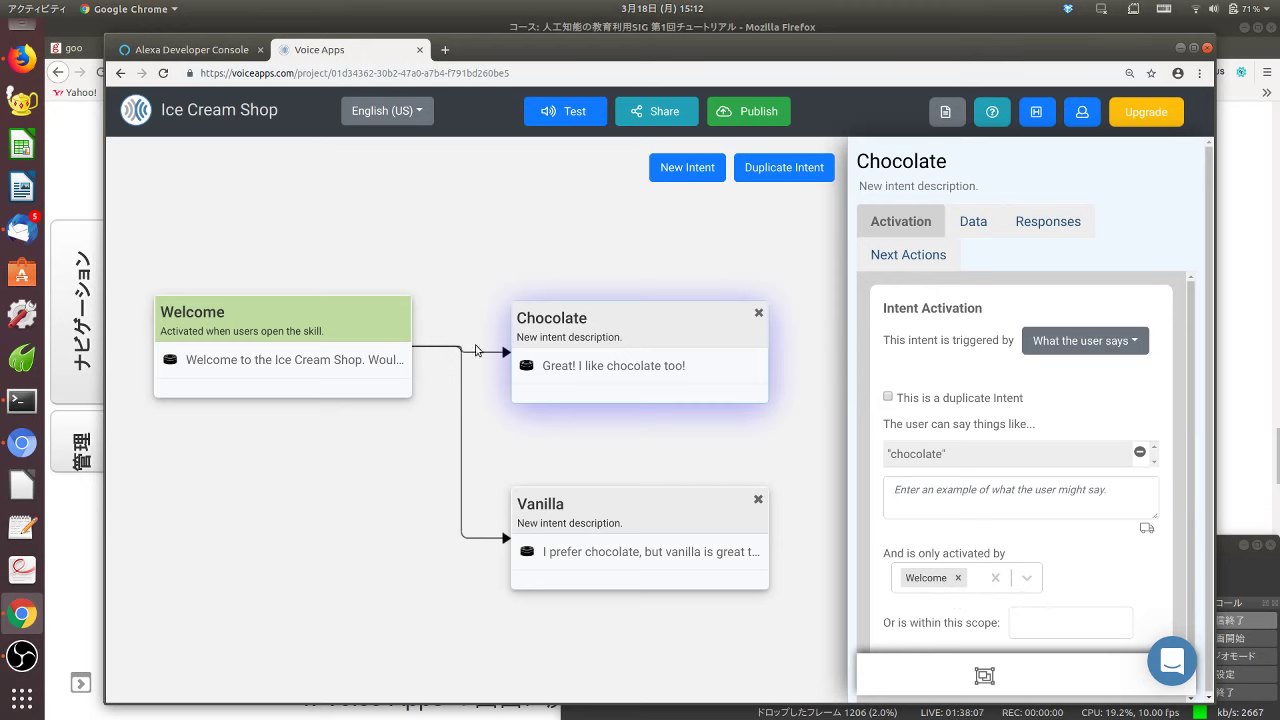
click(609, 518)
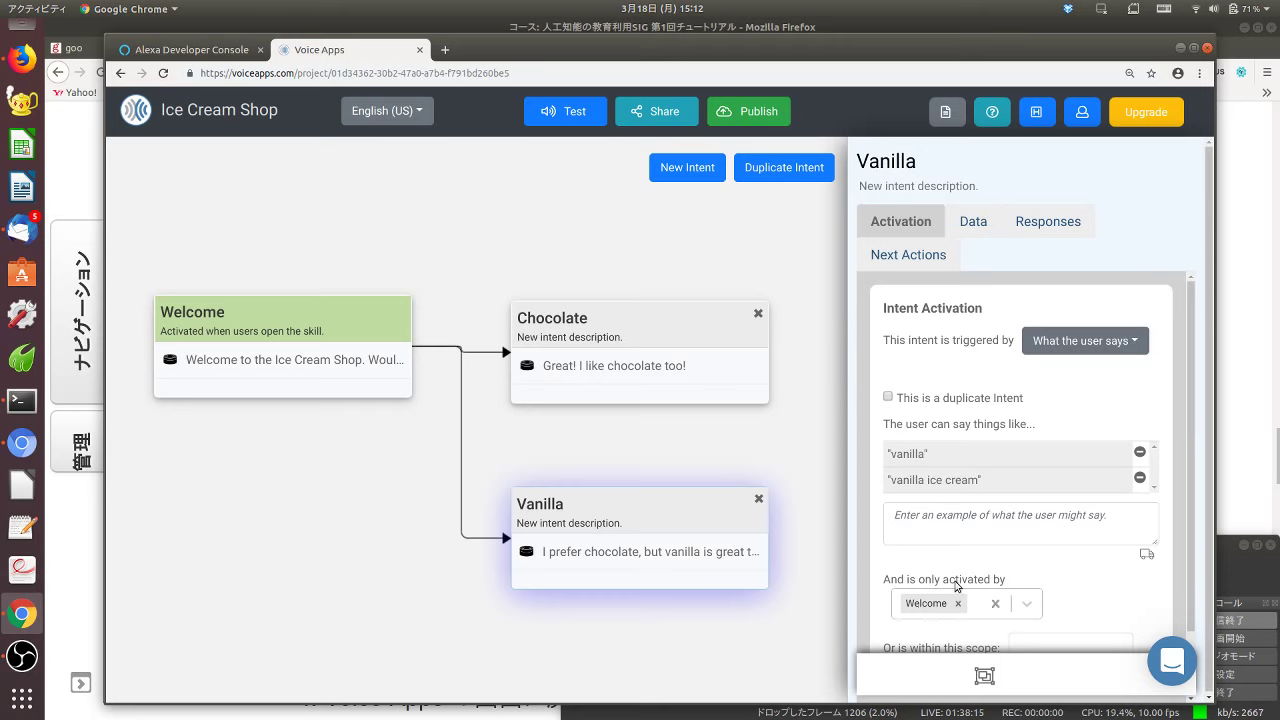
click(617, 329)
click(624, 508)
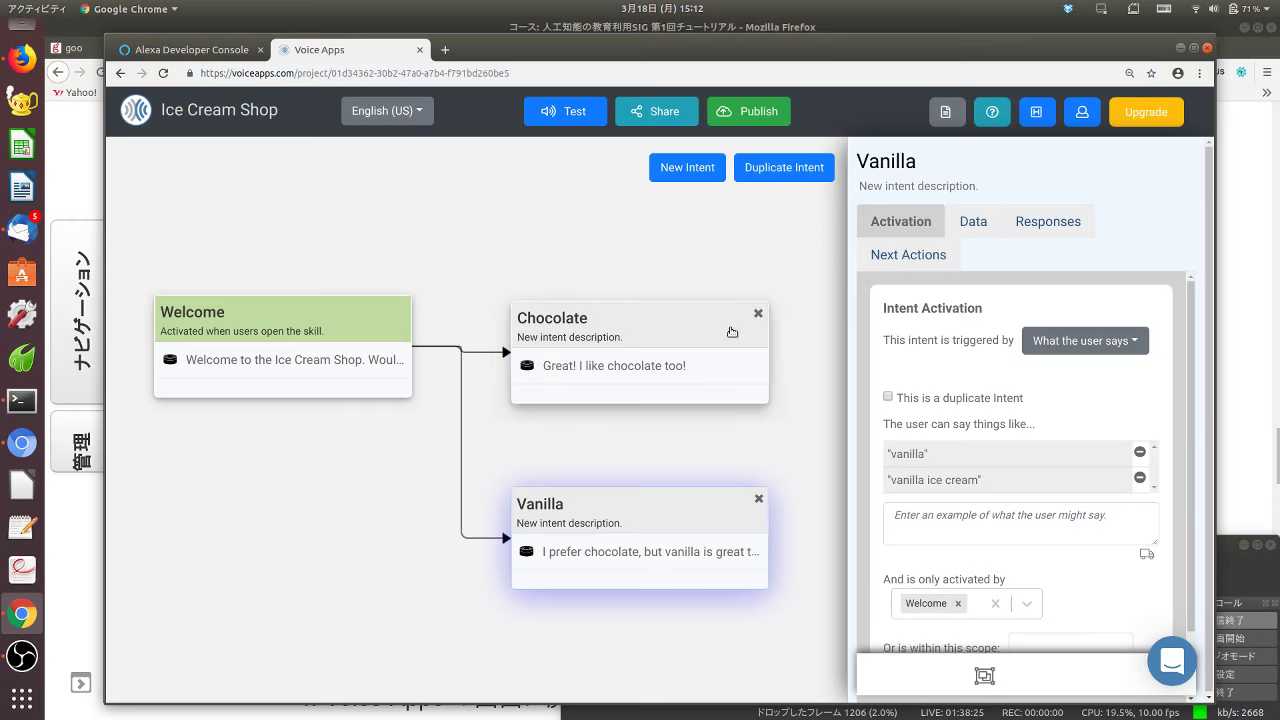
click(630, 349)
click(620, 516)
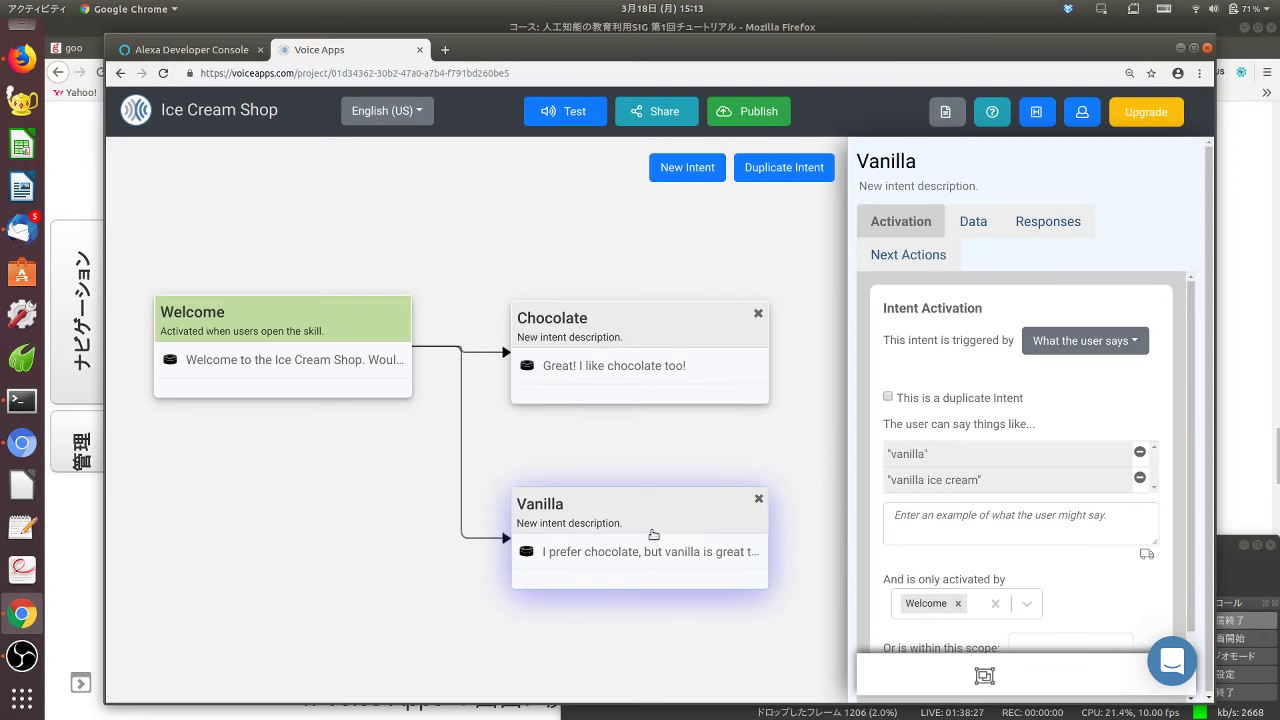
click(680, 332)
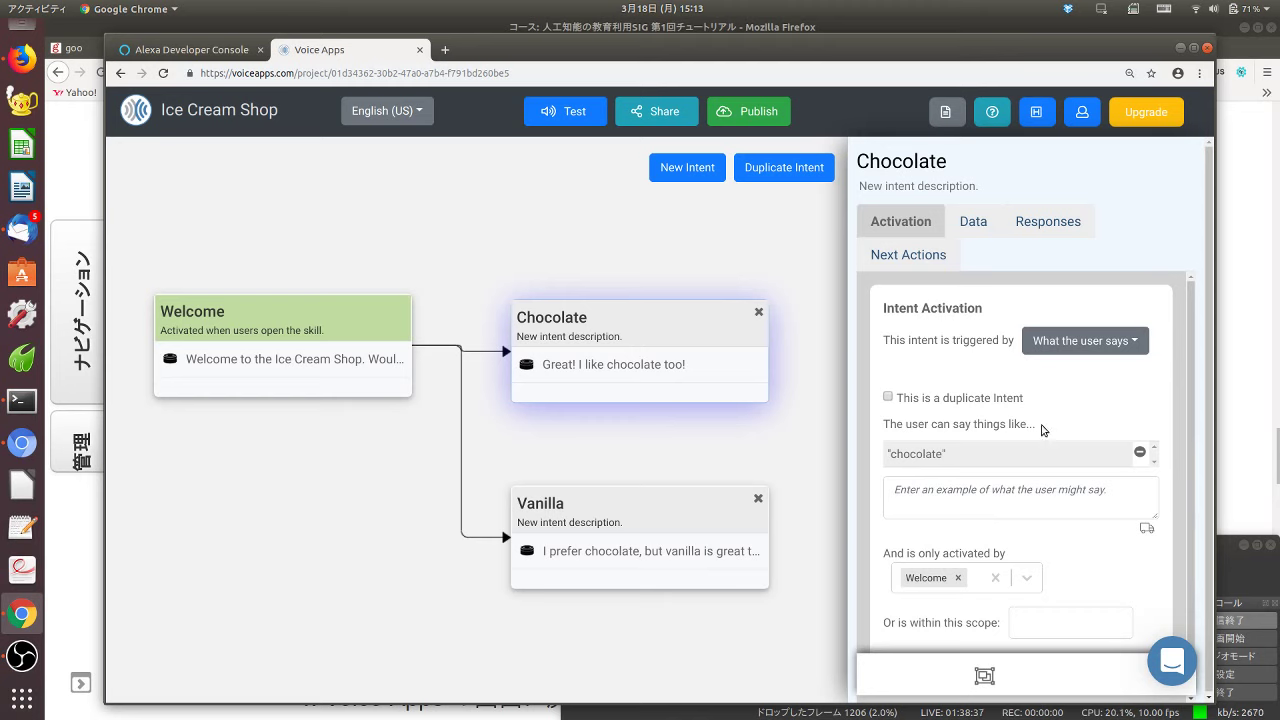
- Enlarge the page display slightly to make the Chocolate intent's activation settings easier to read
key(ctrl+plus)
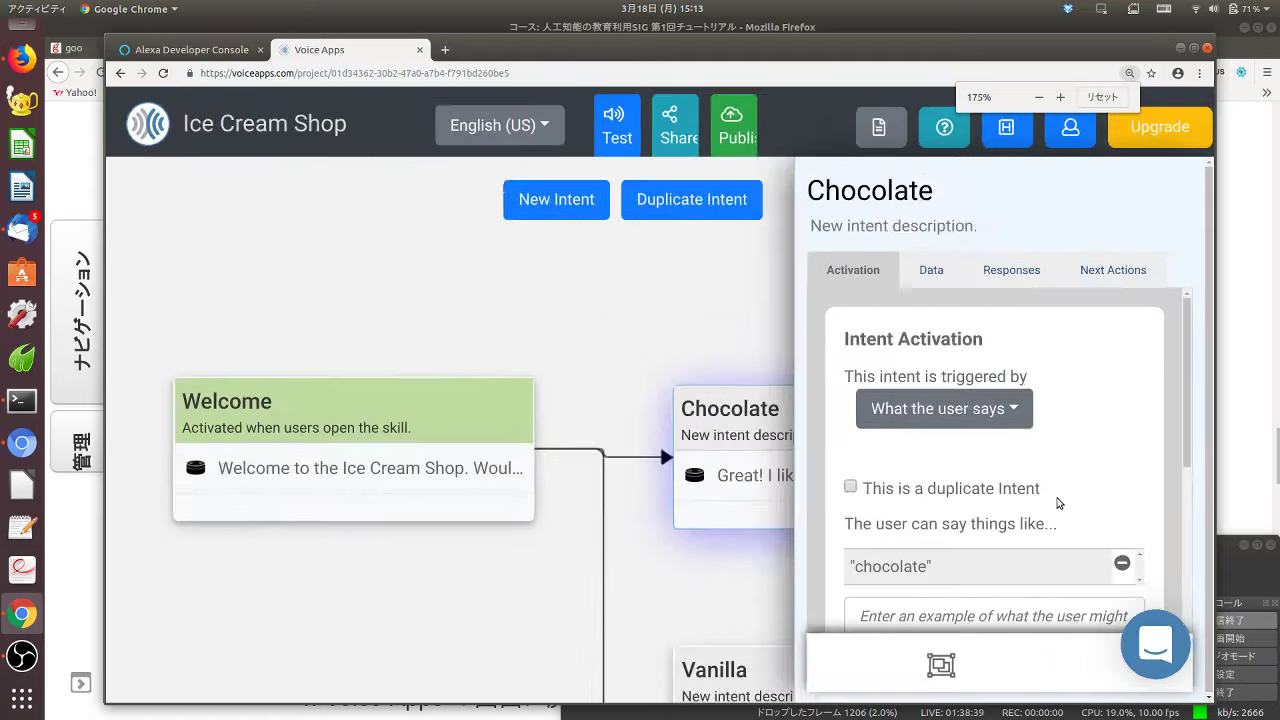
key(ctrl+minus)
key(ctrl+minus)
key(ctrl+minus)
key(ctrl+minus)
key(ctrl+plus)
key(ctrl+plus)
key(ctrl+plus)
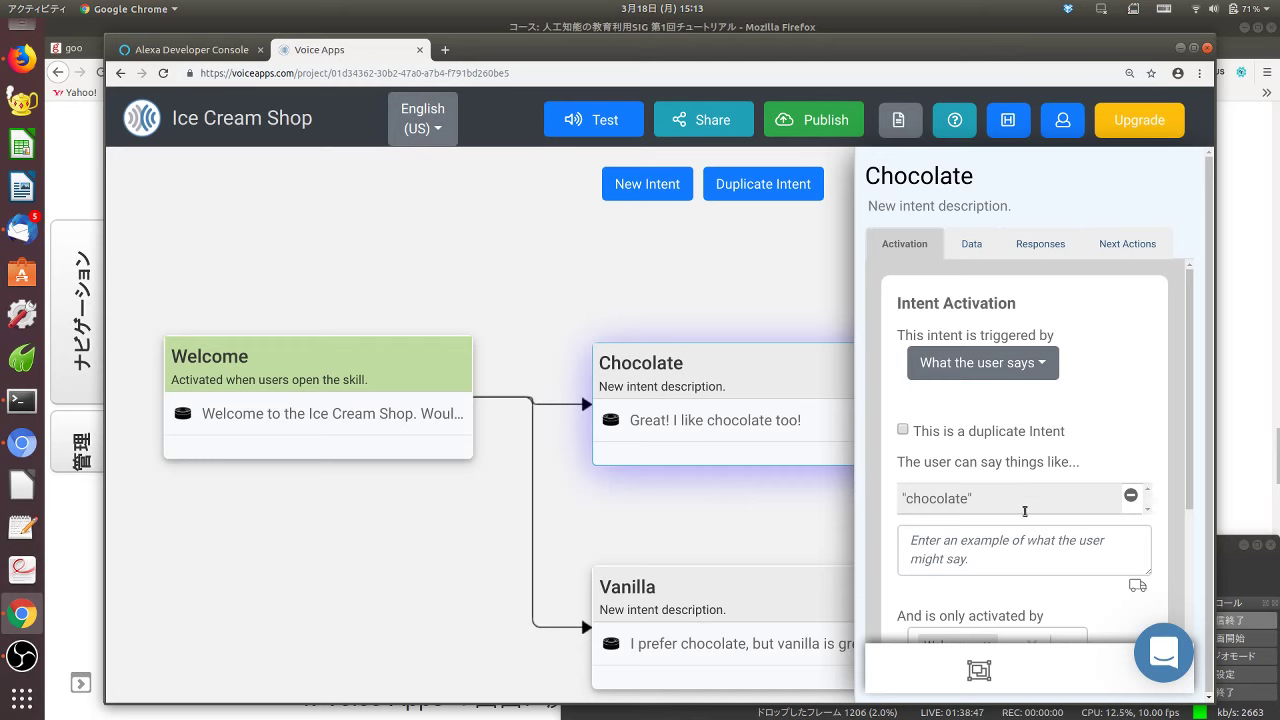
- Open the Chocolate intent's "chocolate" phrase for inspection, and do the same with the Vanilla intent's "vanilla ice cream" phrase
click(988, 498)
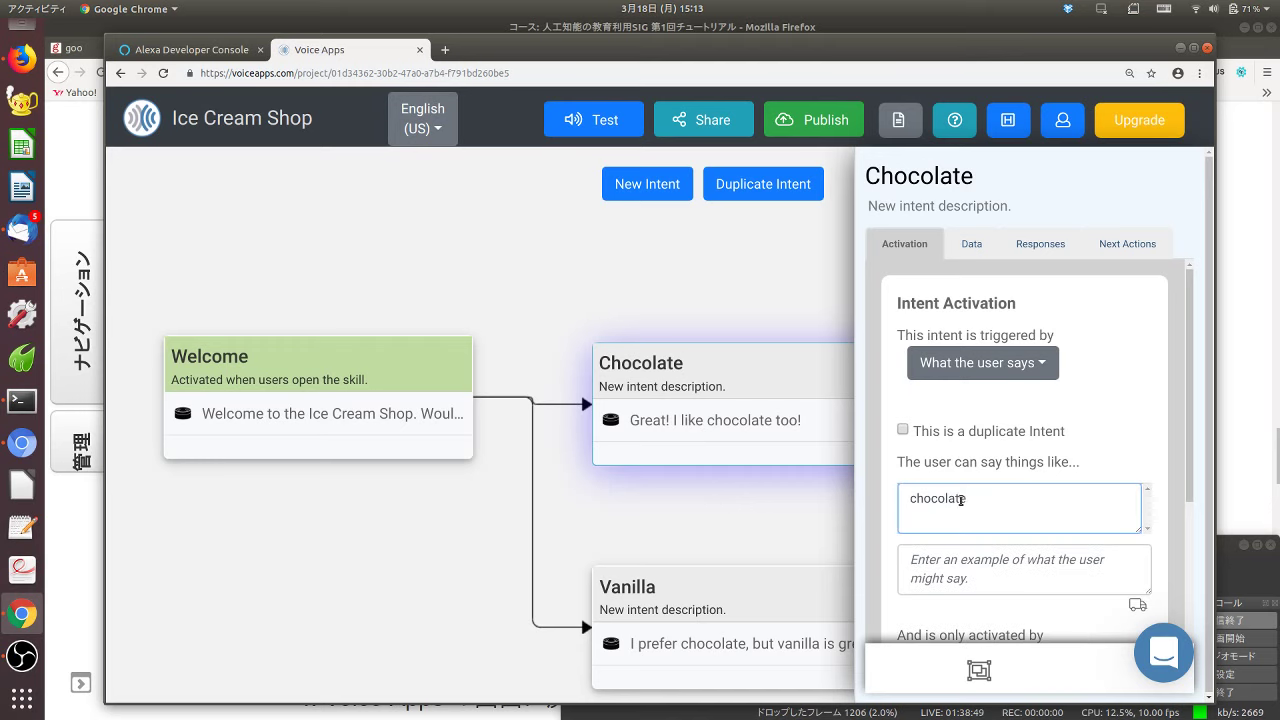
double_click(960, 500)
click(751, 378)
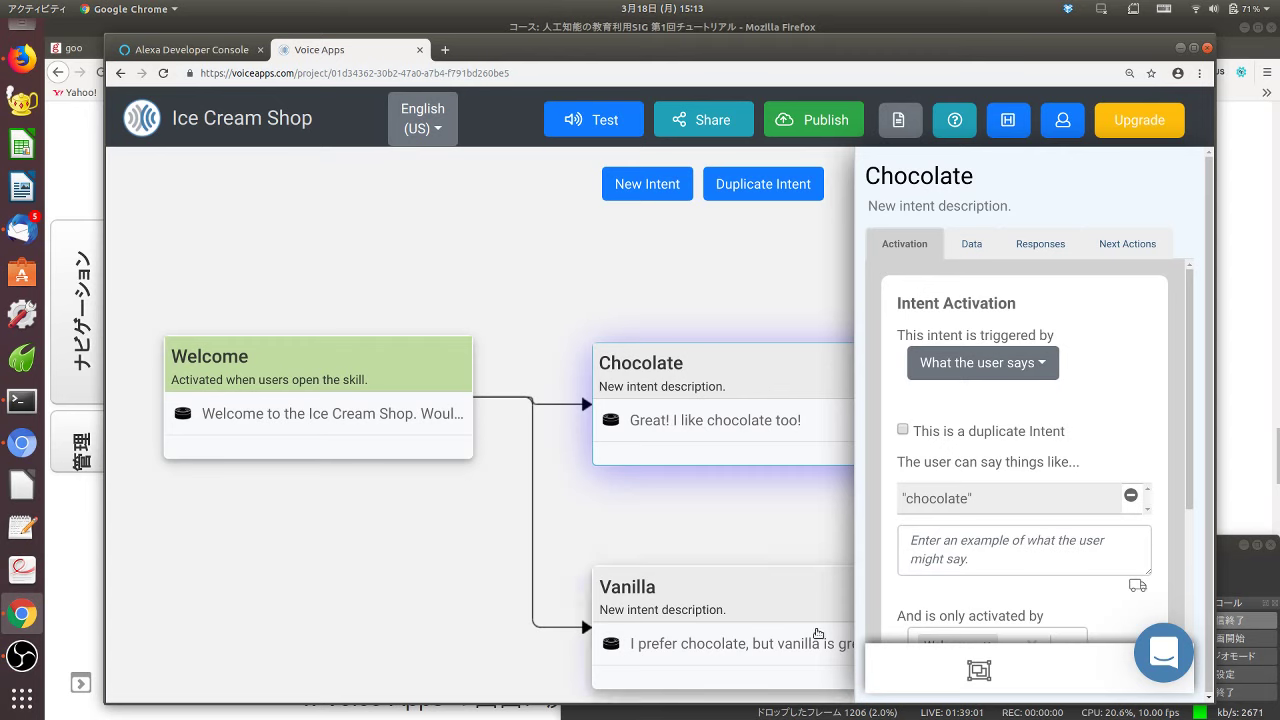
click(771, 604)
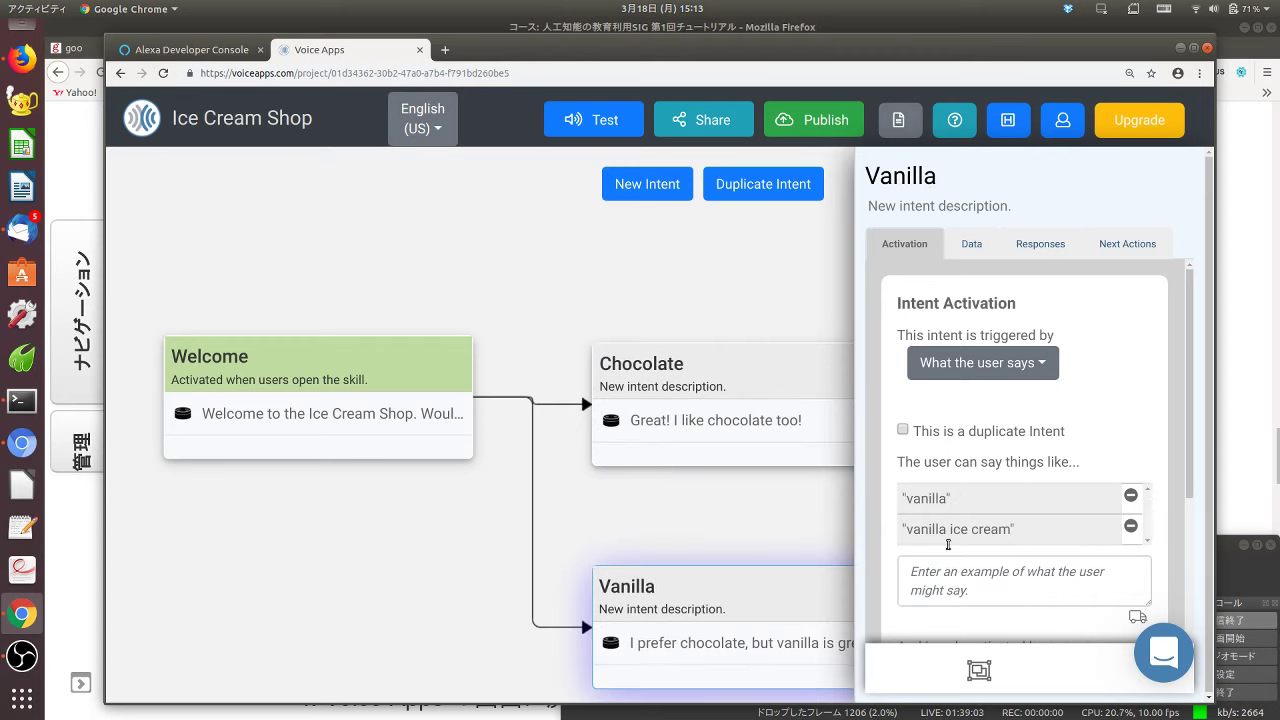
click(1037, 532)
key(Return)
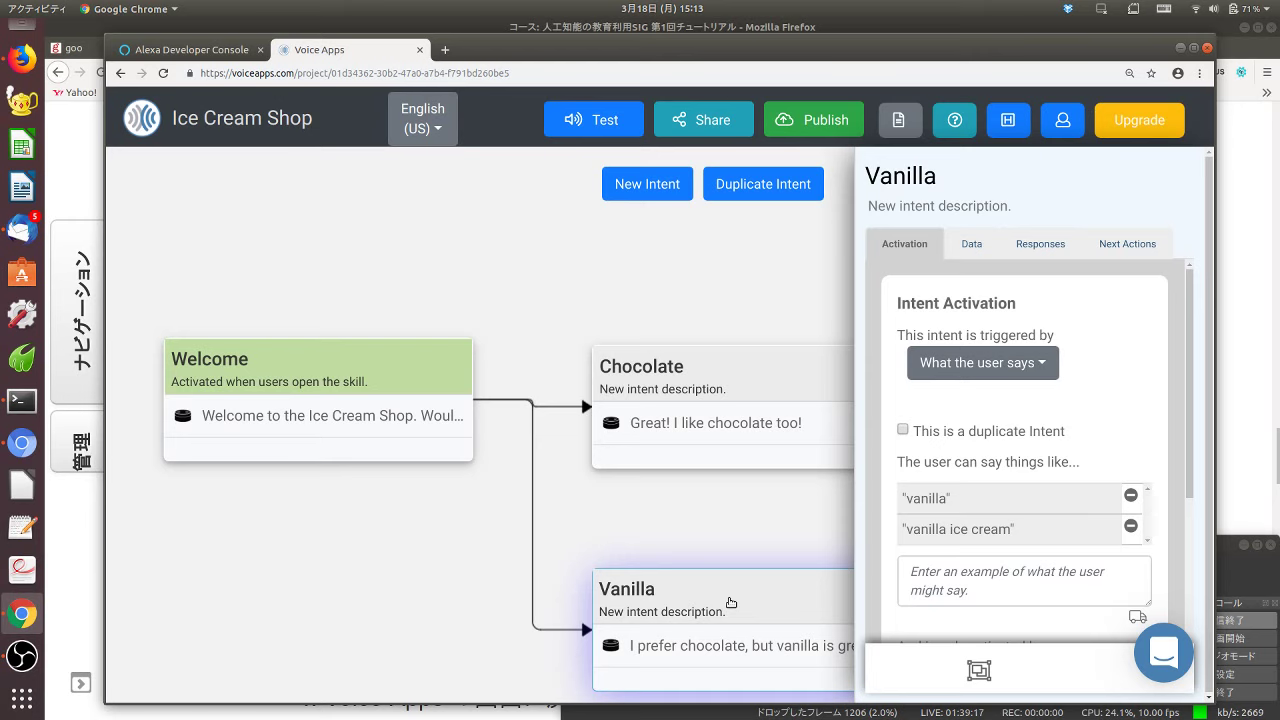
- Bring the whole conversation flow into view and compare the user phrases listed for the Chocolate and Vanilla intents
click(716, 375)
click(748, 597)
scroll(425, 552, down, 2)
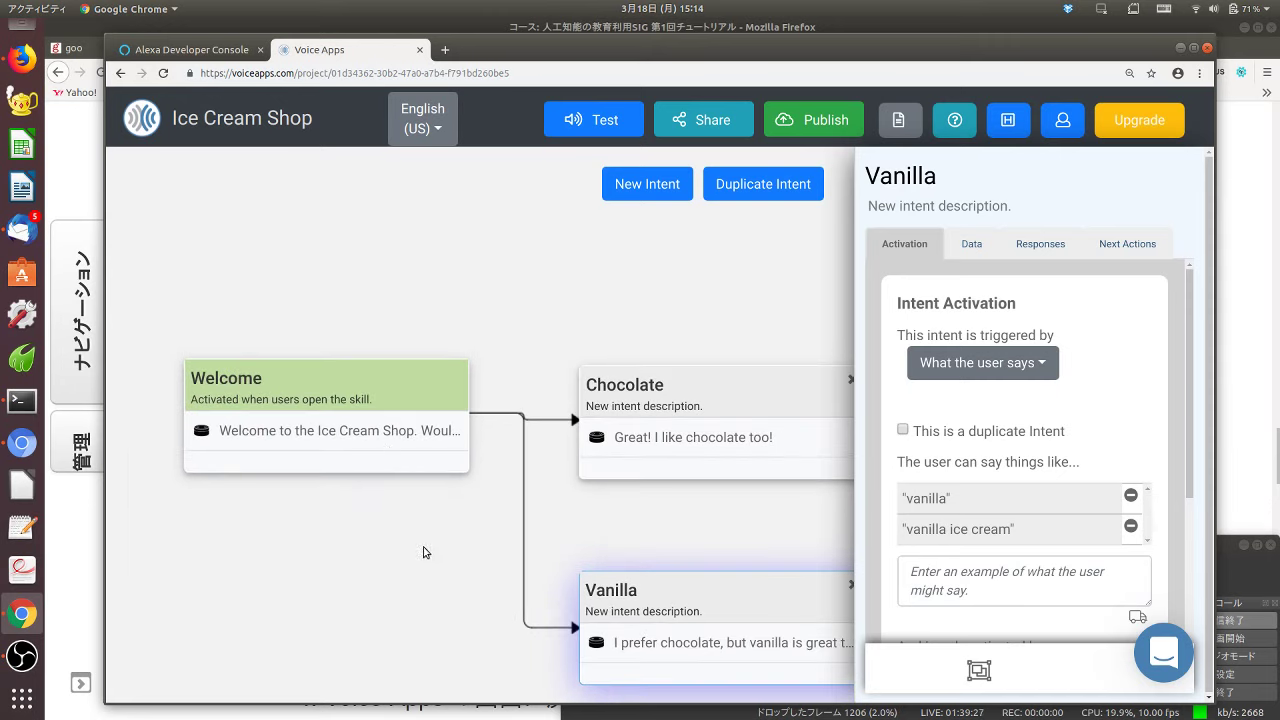
scroll(377, 503, down, 2)
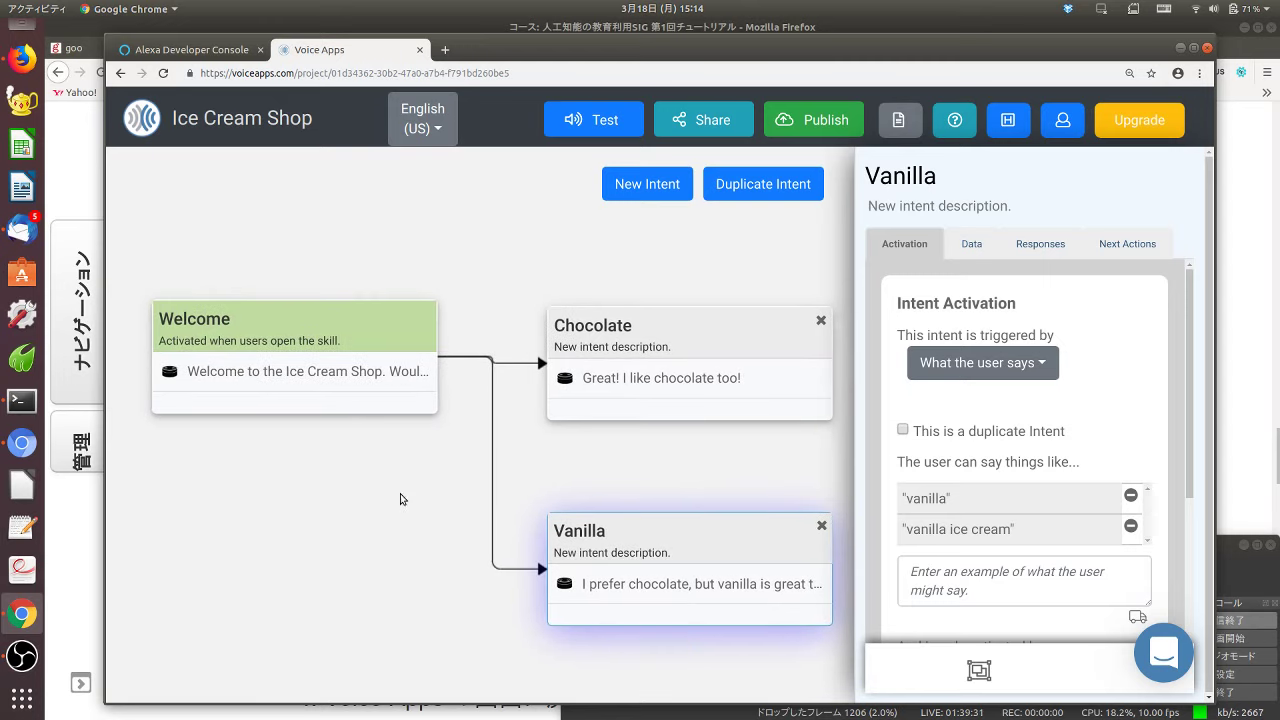
click(678, 327)
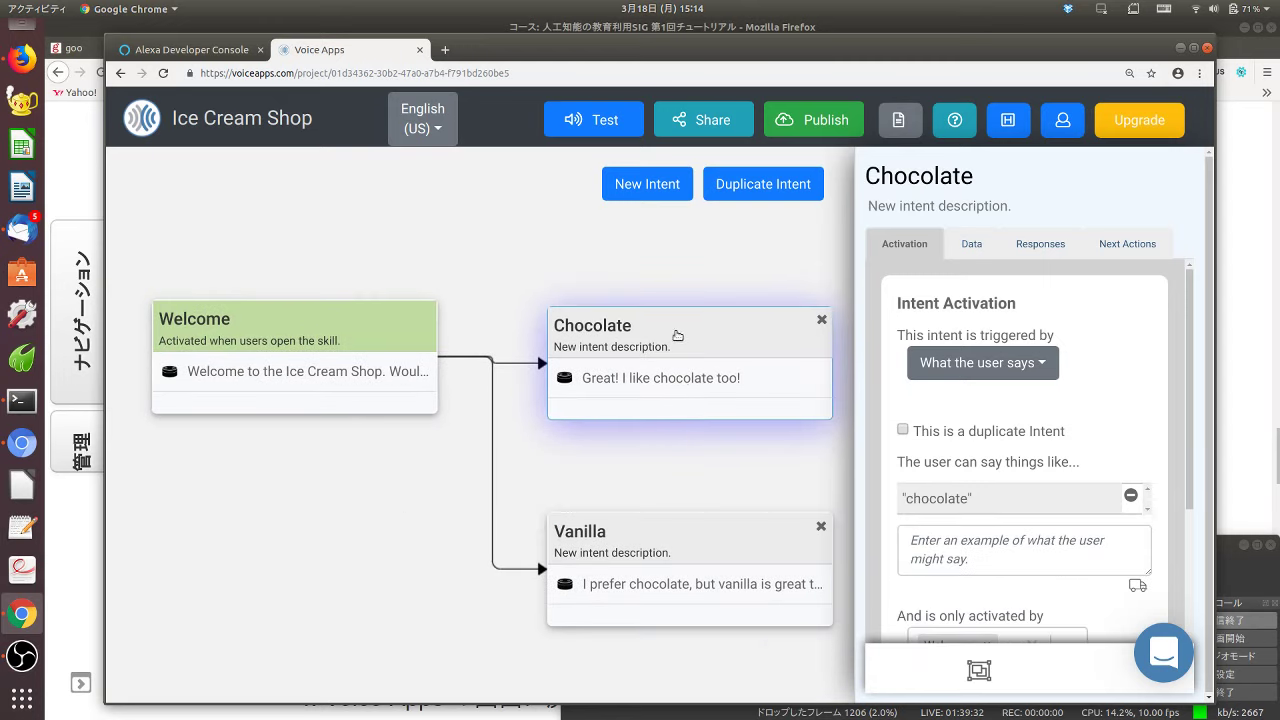
click(700, 535)
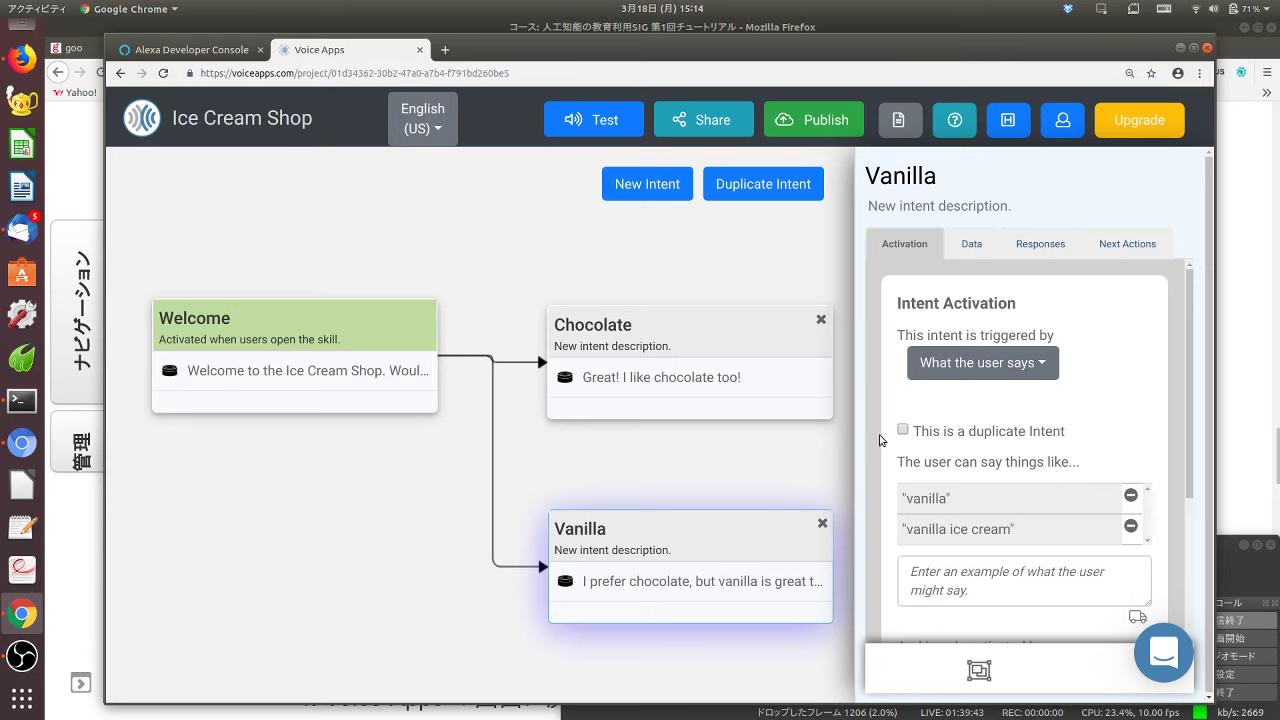
click(585, 326)
click(626, 534)
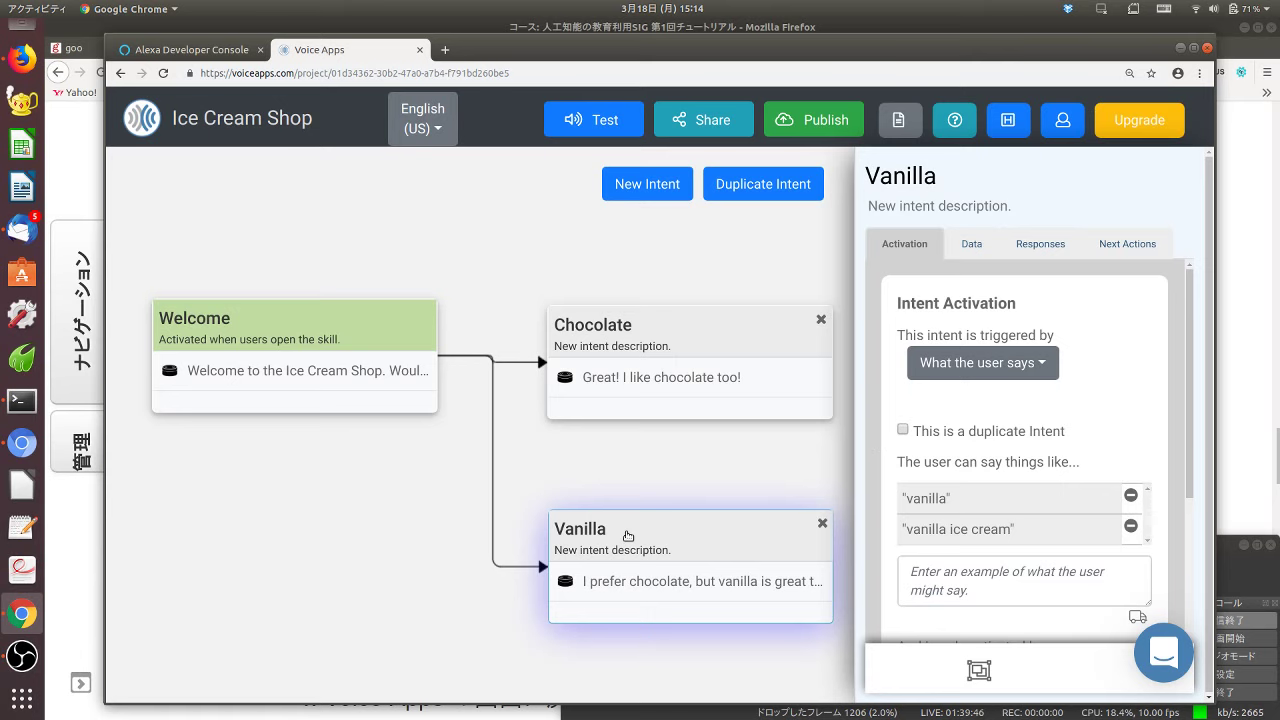
click(645, 337)
click(652, 540)
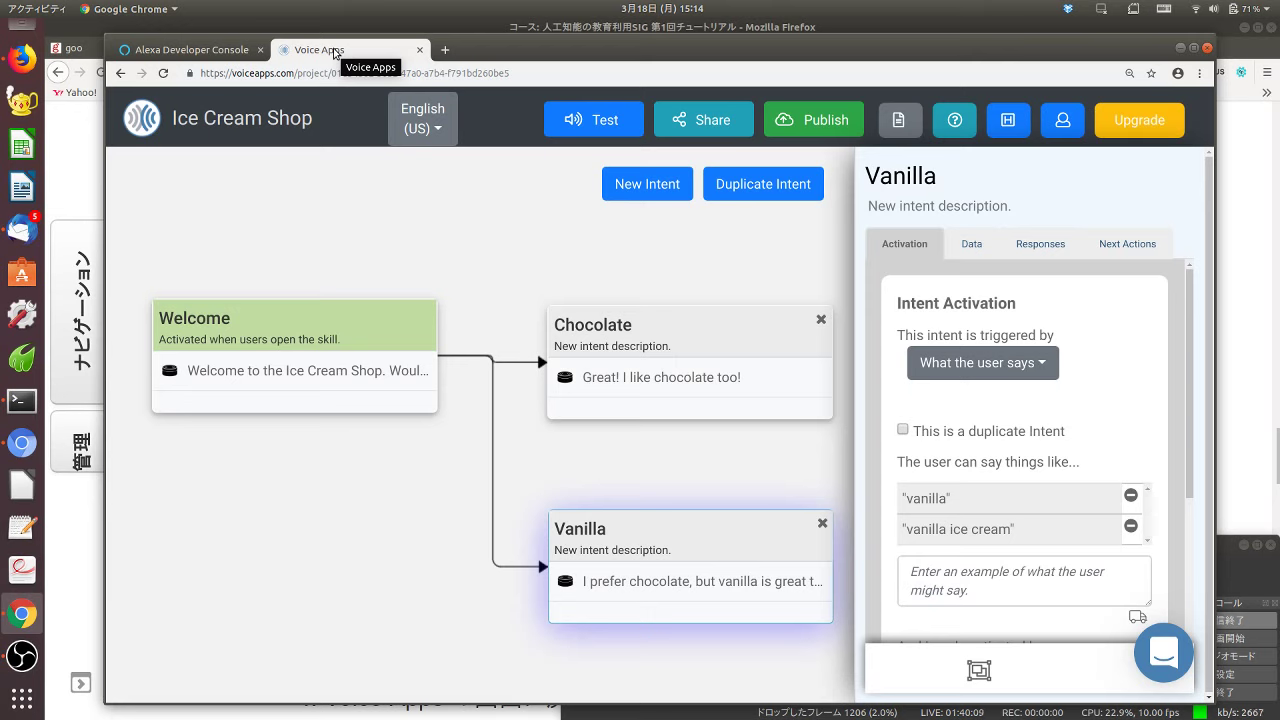
click(680, 336)
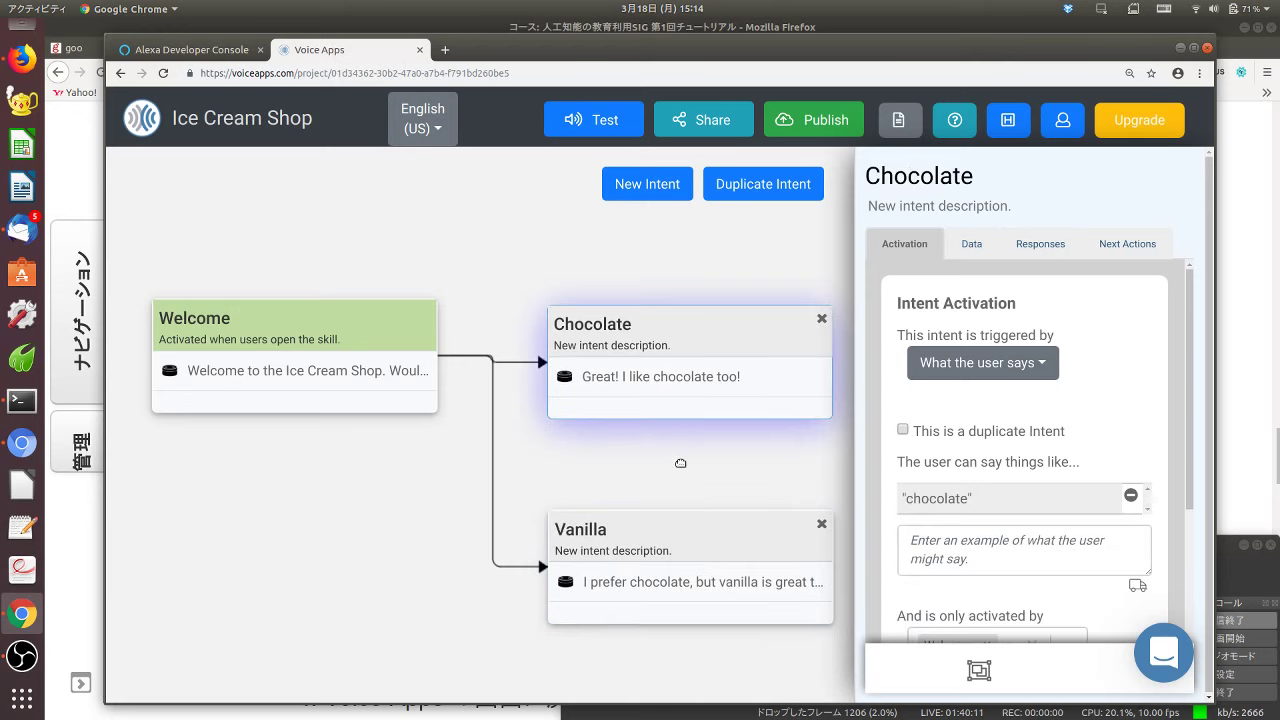
click(657, 536)
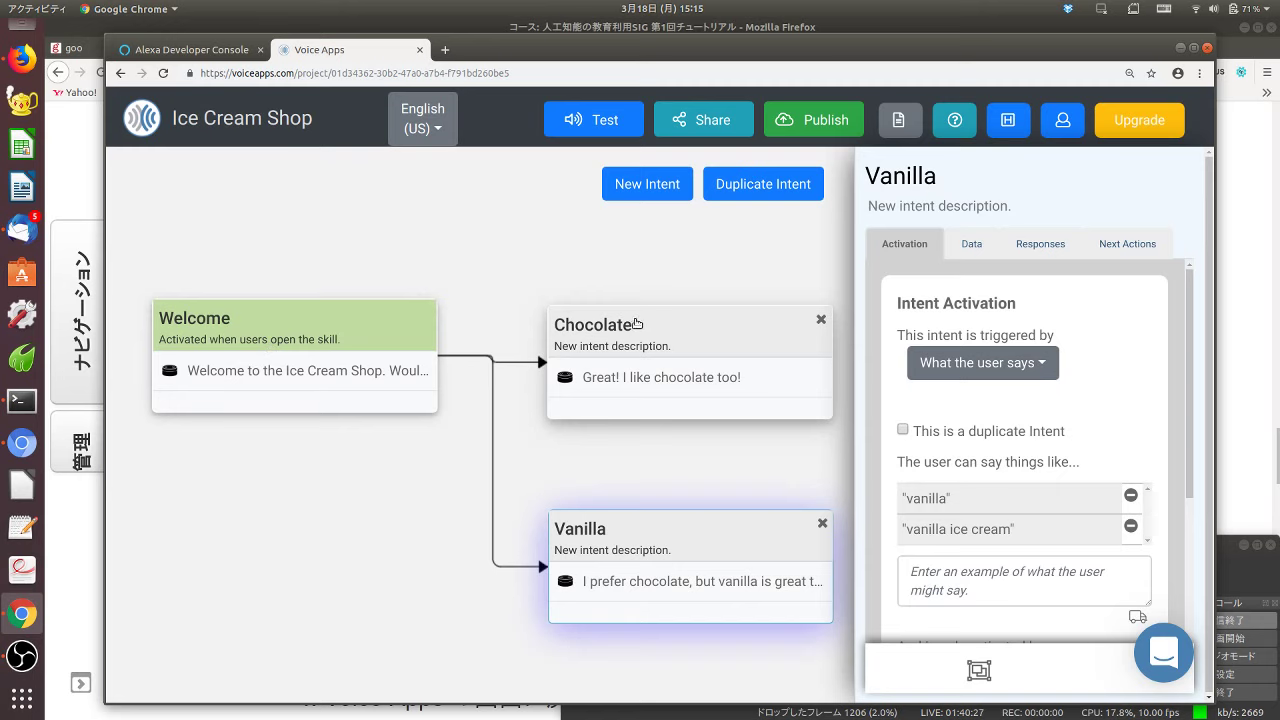
- Look through the Chocolate intent's data, responses and next actions, including how invalid or missing replies are handled
click(803, 308)
click(984, 246)
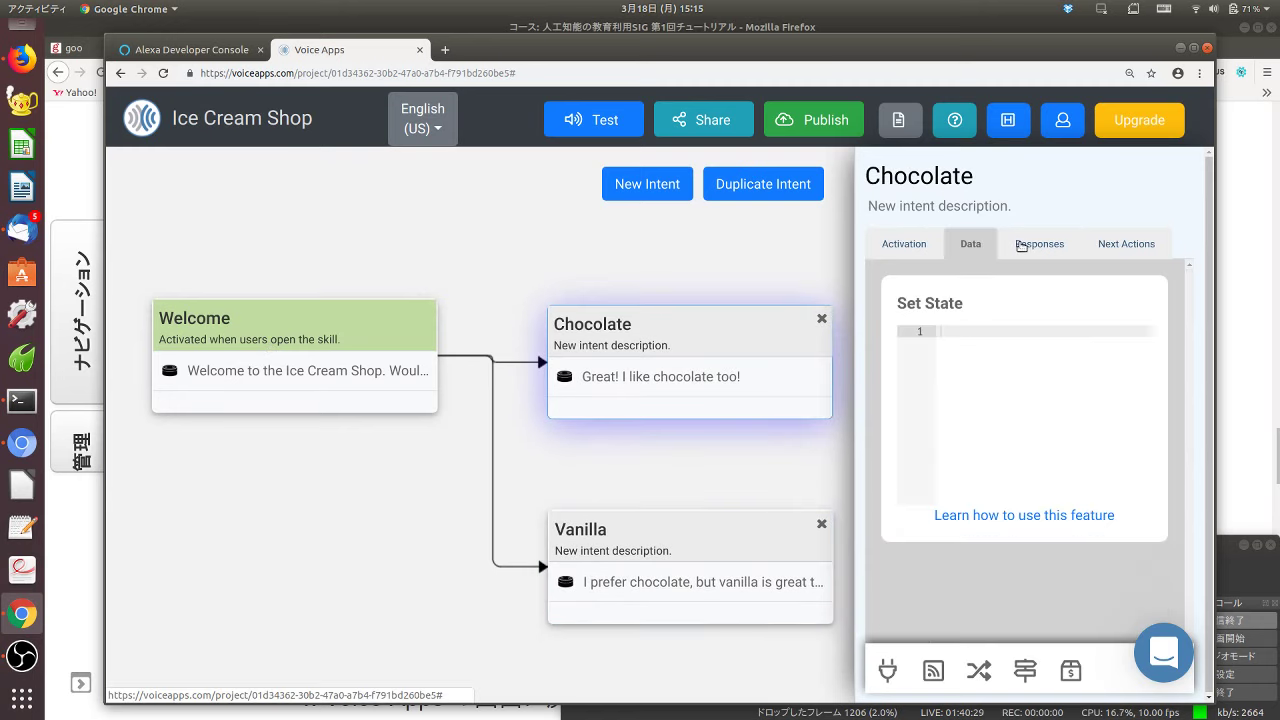
click(1036, 250)
click(1115, 248)
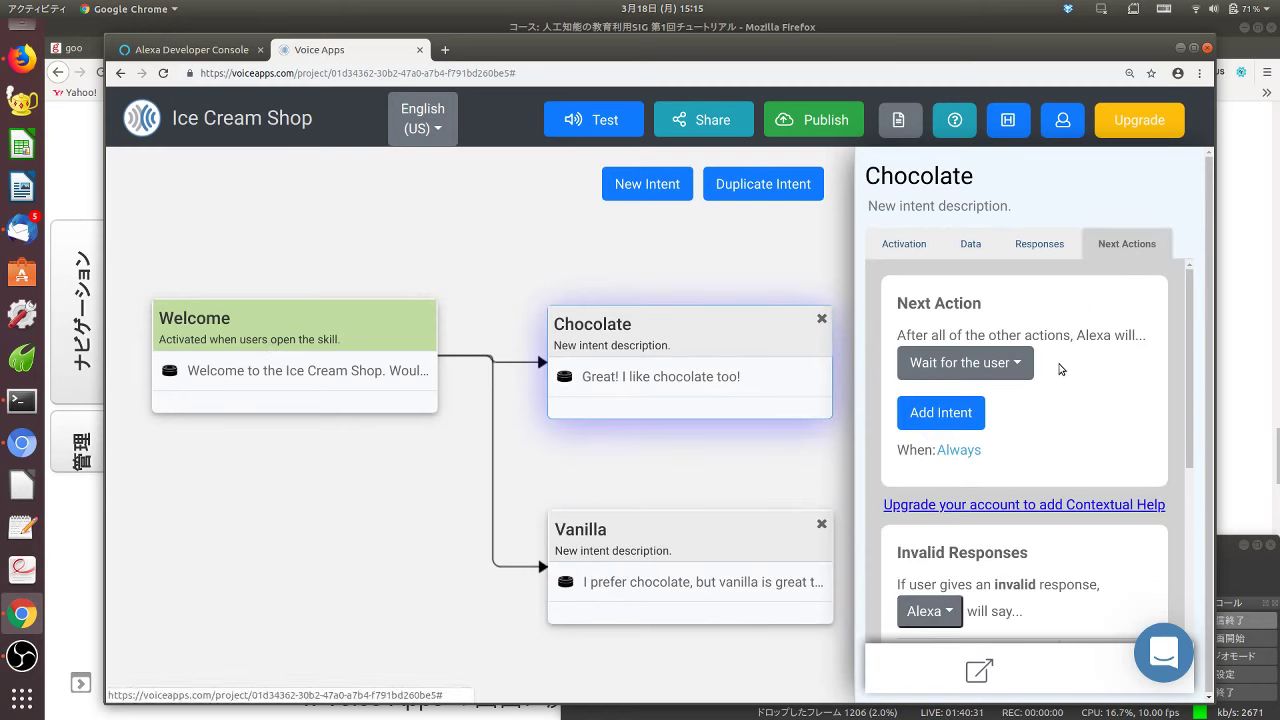
scroll(1118, 430, down, 4)
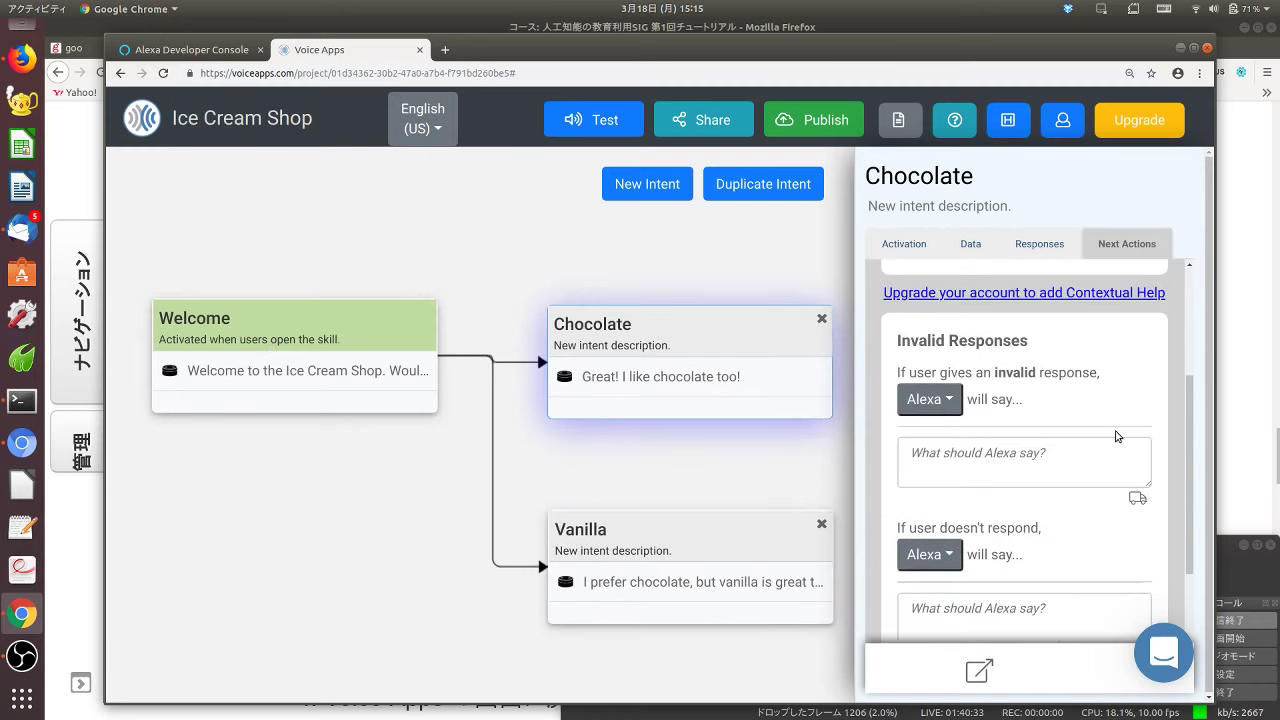
scroll(1116, 432, up, 4)
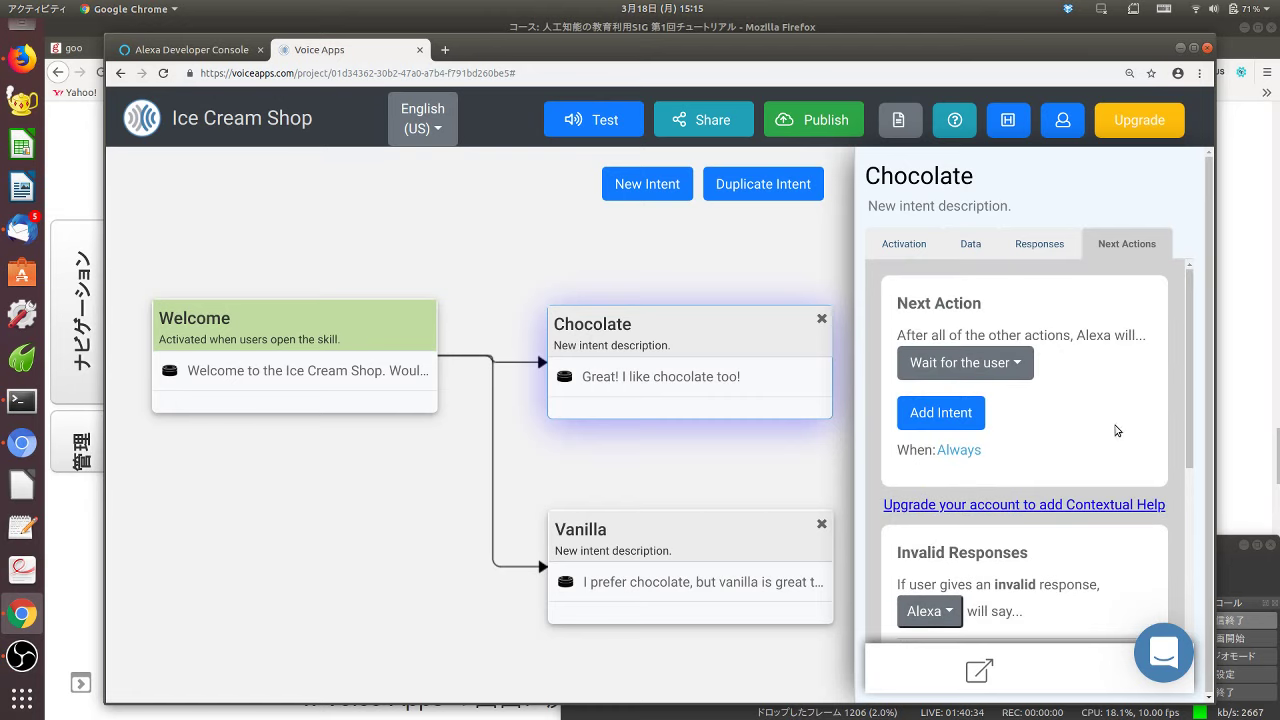
- Recheck the Chocolate intent's activation, data and response settings, and open its "Great! I like chocolate too!" response for editing
click(908, 243)
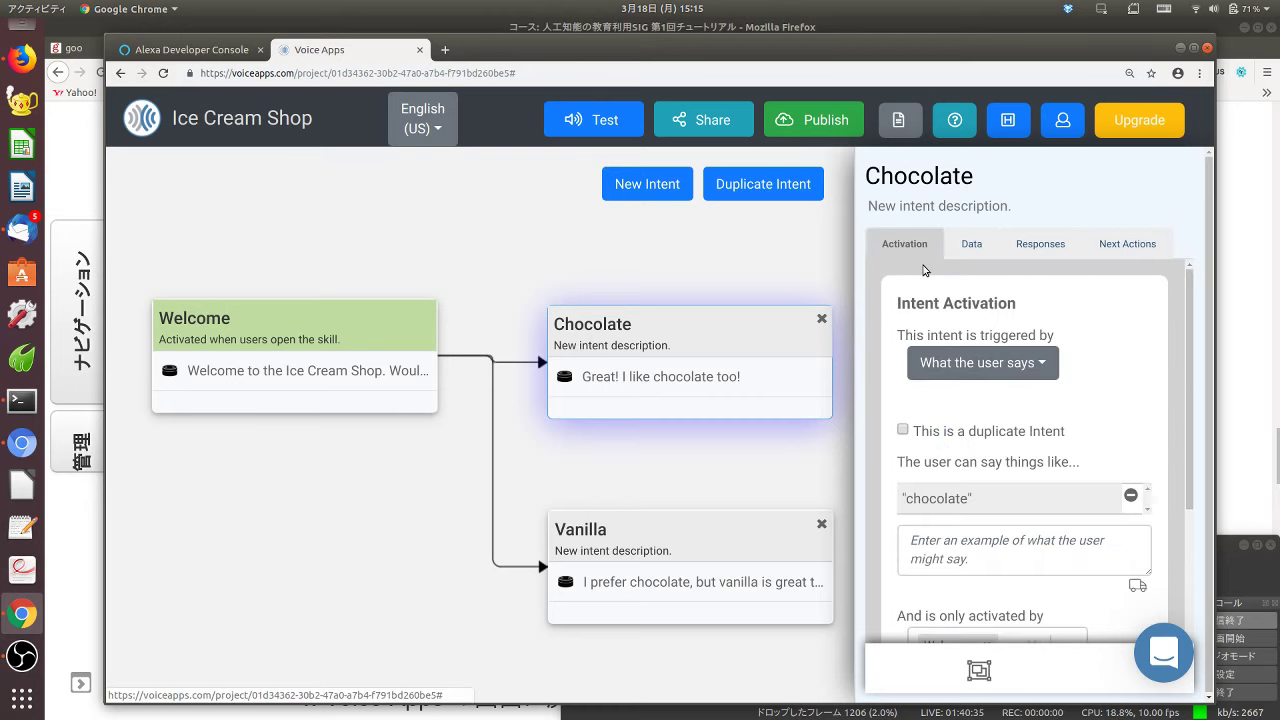
click(978, 250)
click(1045, 246)
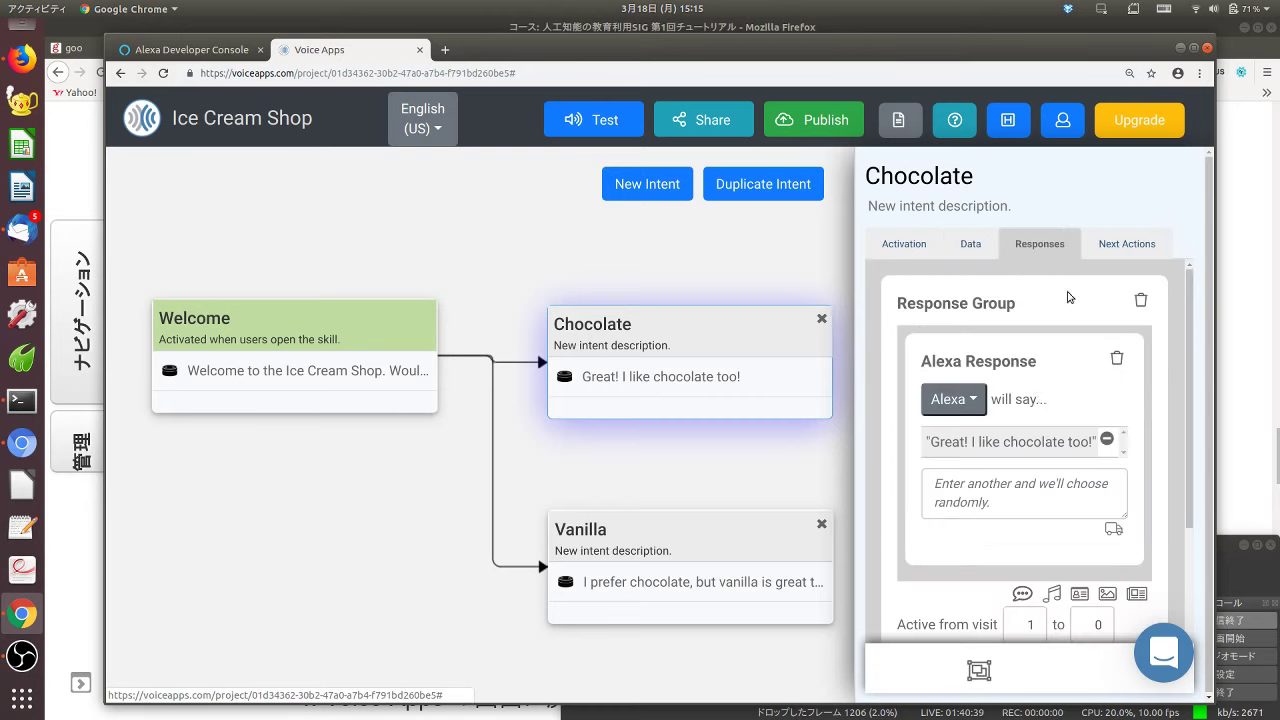
scroll(1140, 460, down, 1)
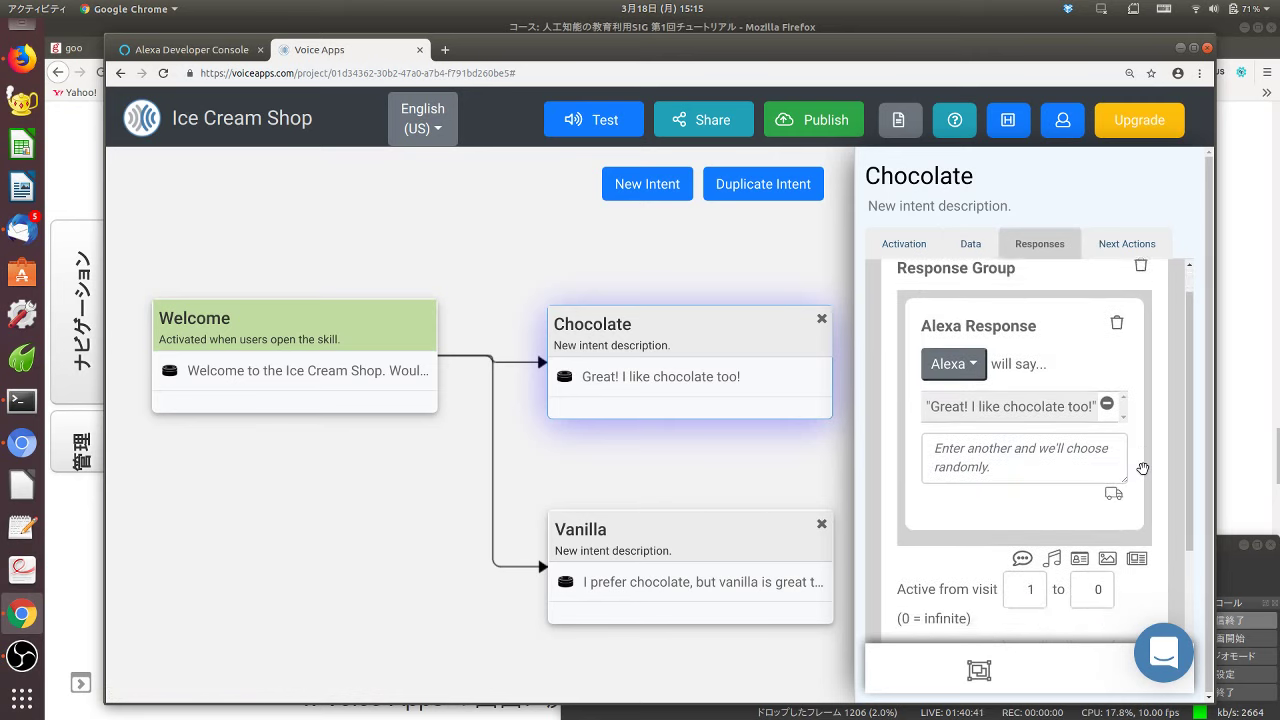
scroll(1140, 465, up, 1)
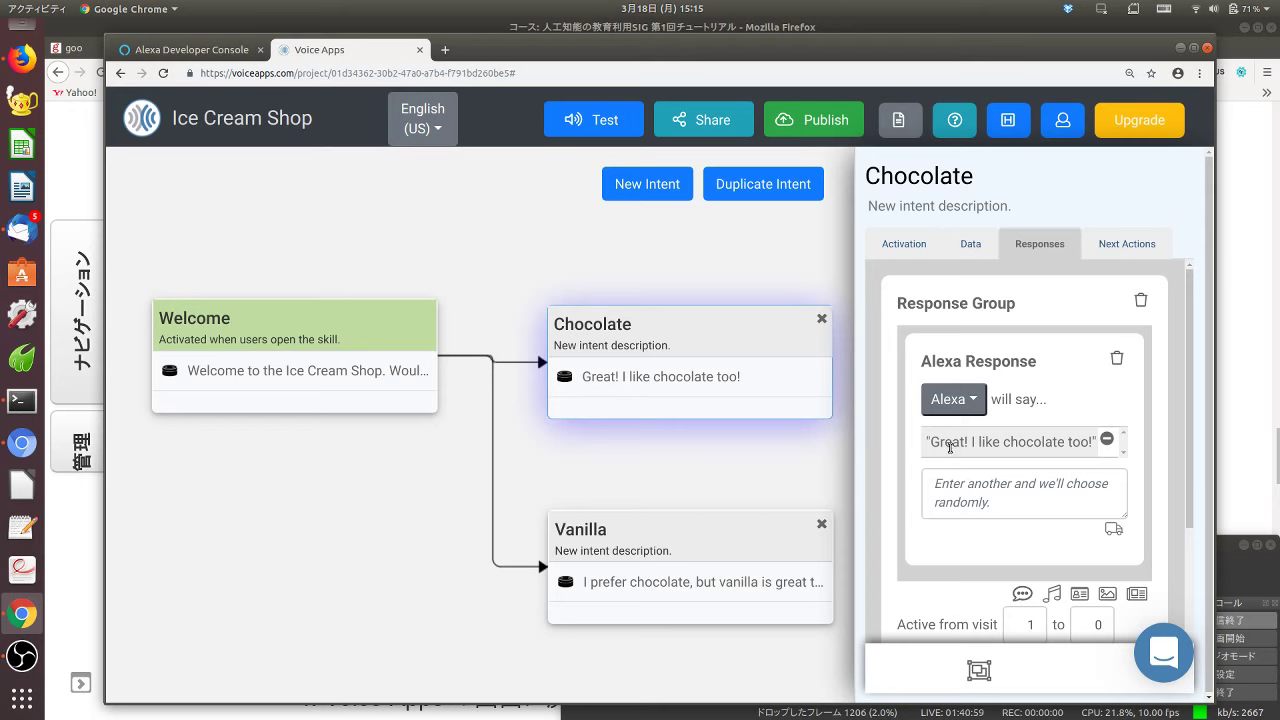
click(1015, 442)
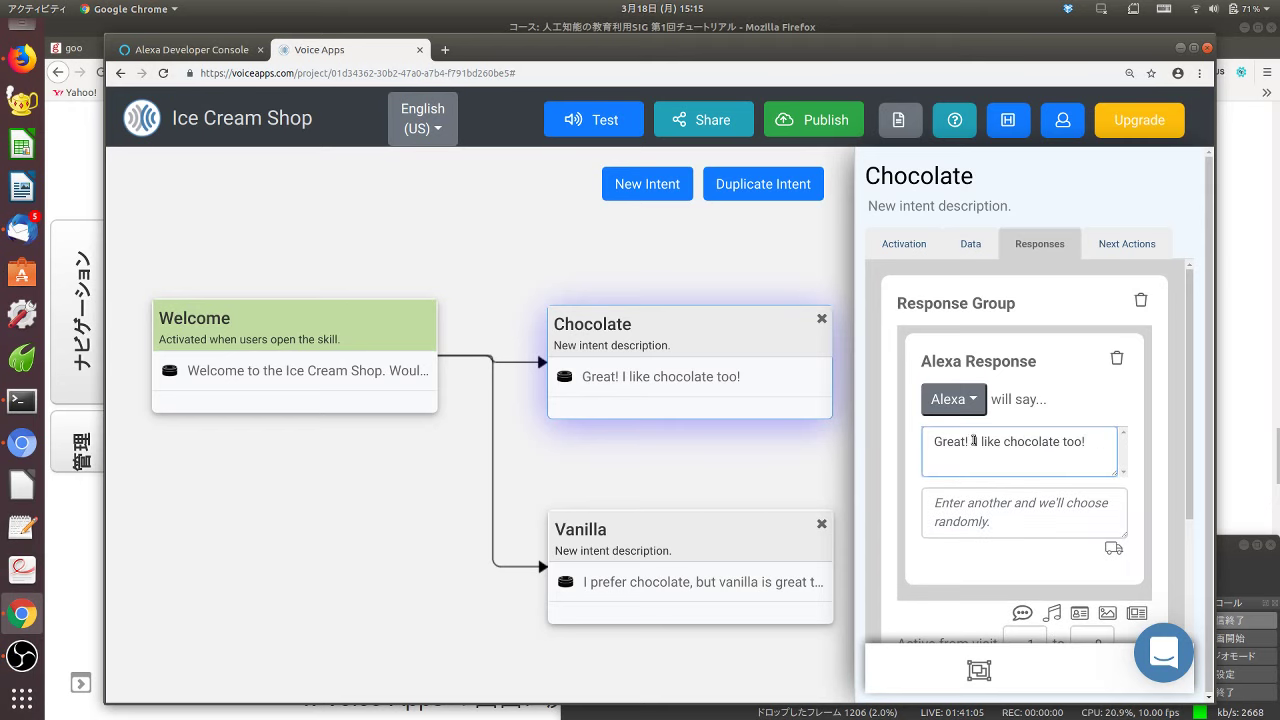
- Highlight the full text of the Chocolate intent's response, and do the same with the Vanilla intent's response
drag(1099, 438, 851, 437)
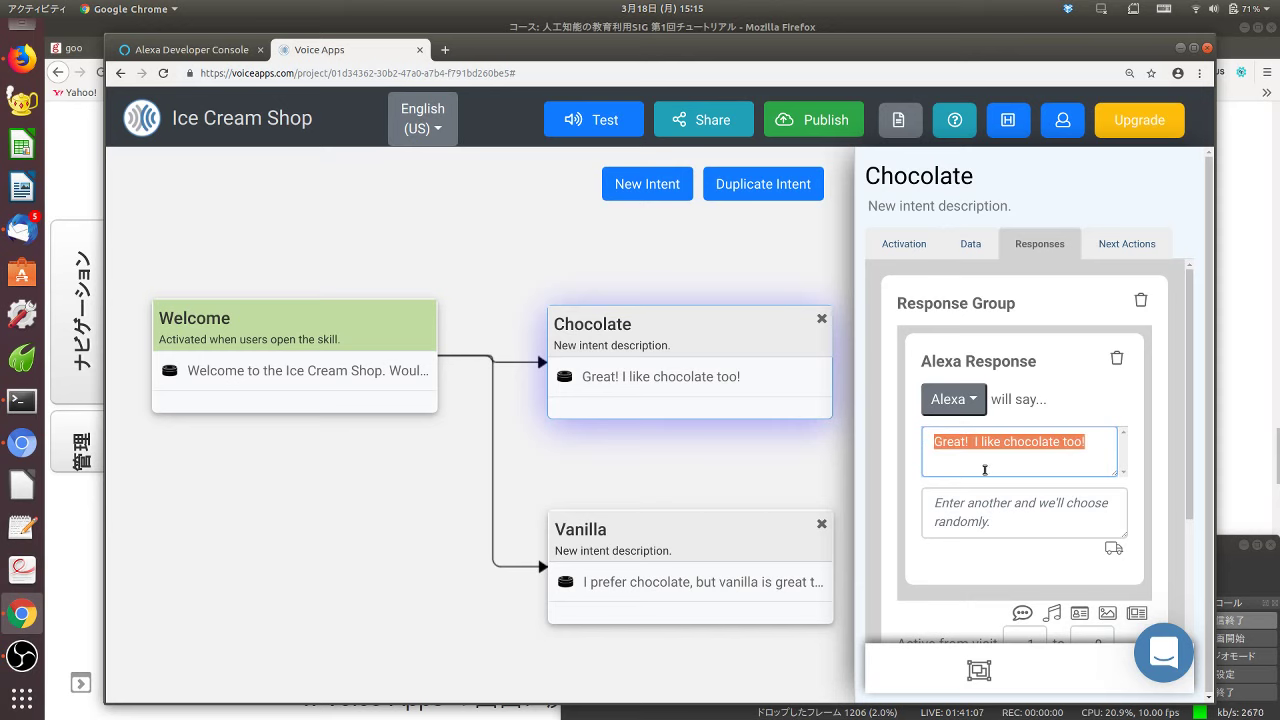
click(744, 540)
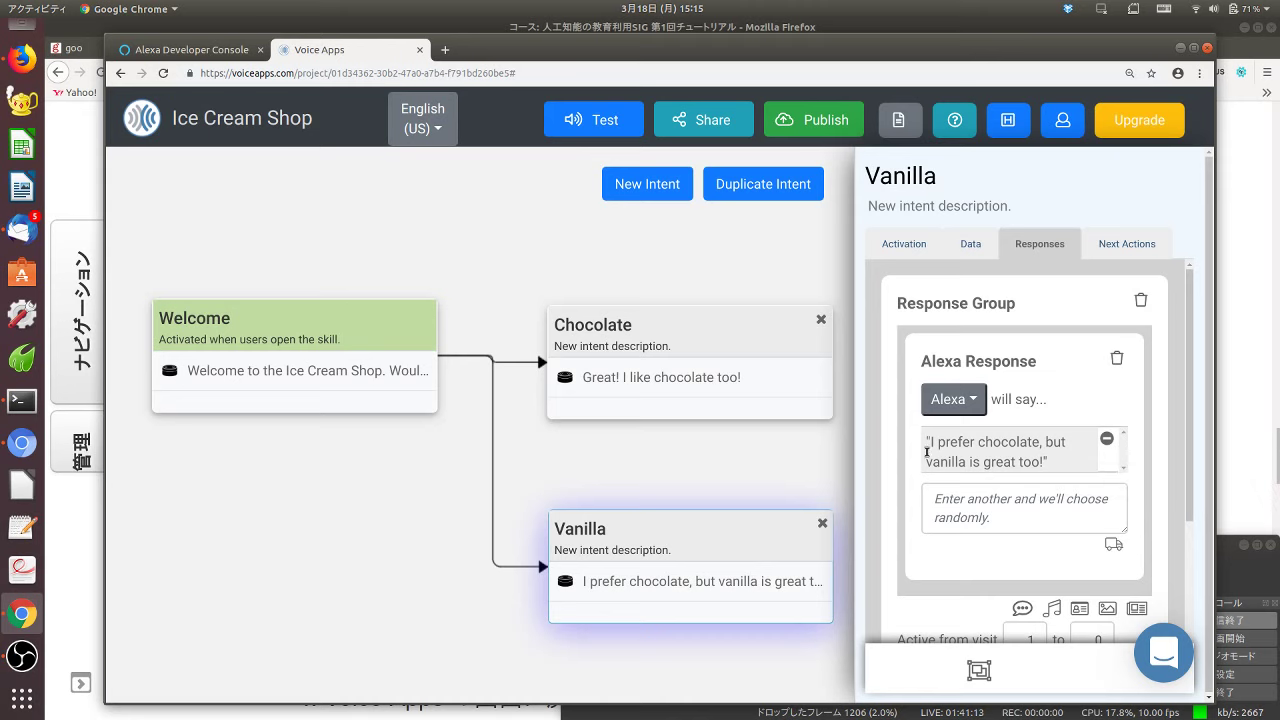
click(1104, 463)
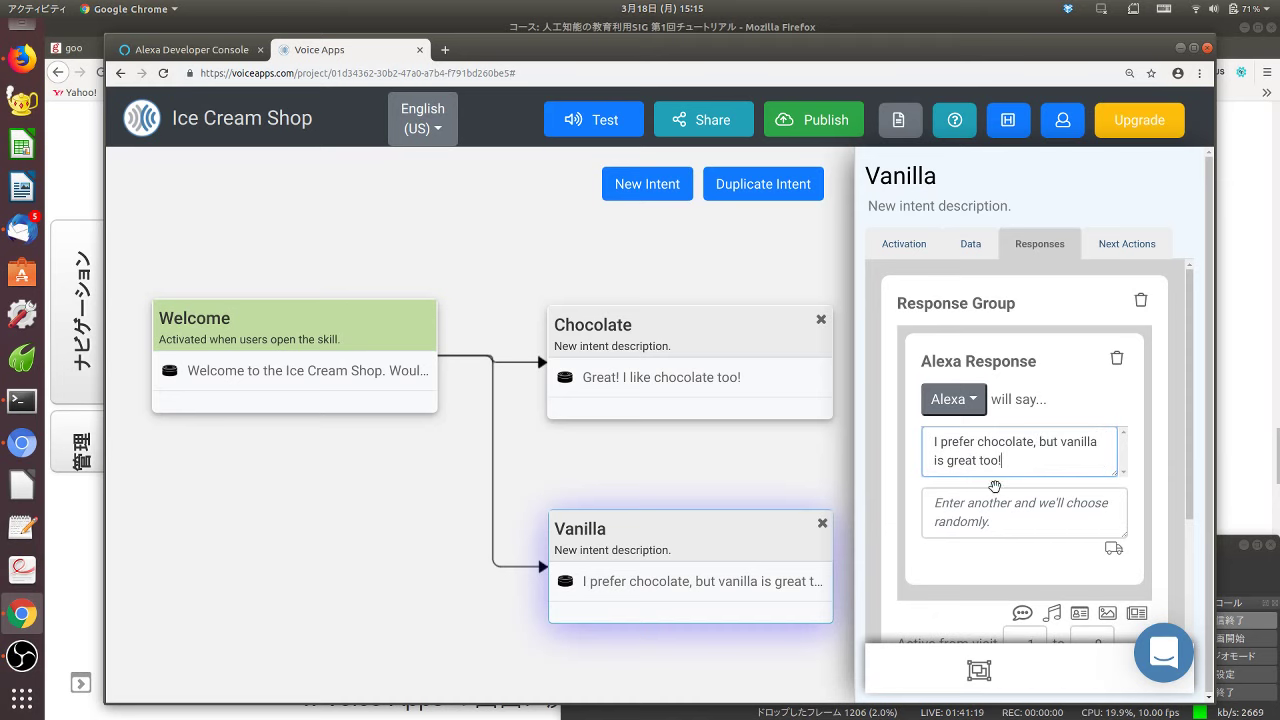
drag(1018, 466, 898, 439)
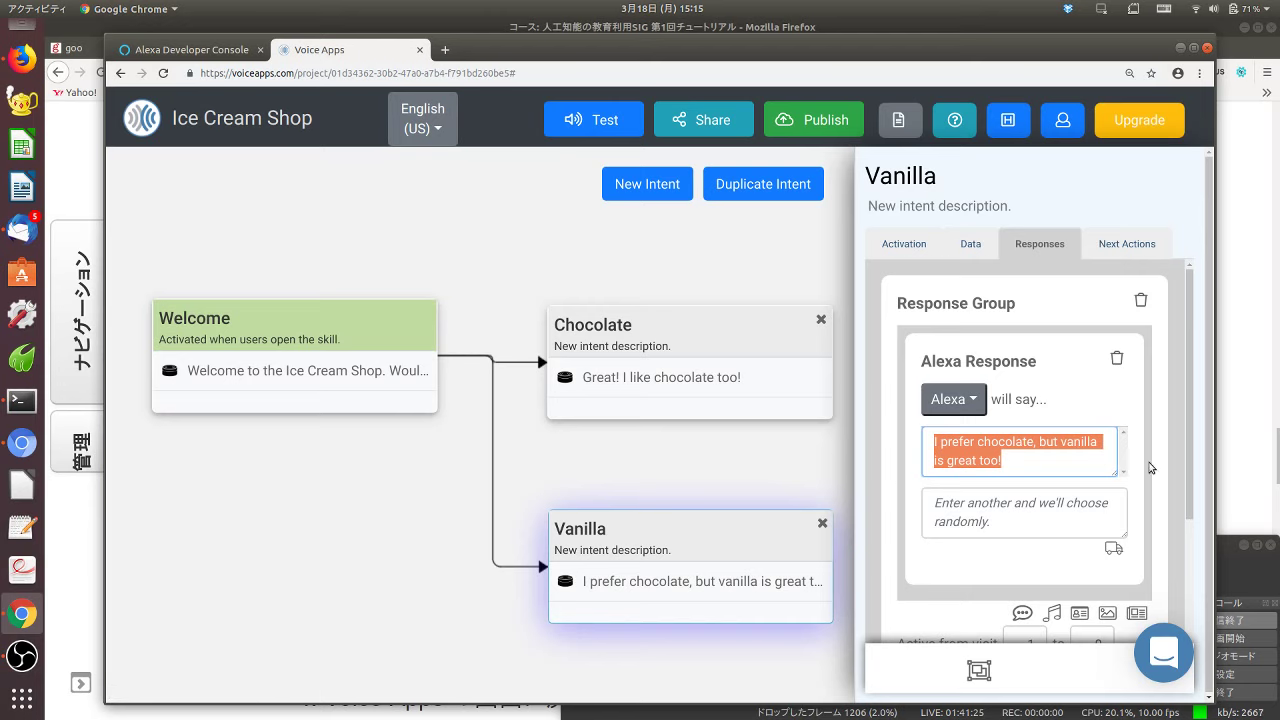
- Review the Vanilla intent's remaining response settings and its next actions, and compare the next actions with those of the Chocolate intent
scroll(1155, 468, down, 4)
scroll(1160, 470, up, 4)
click(1127, 245)
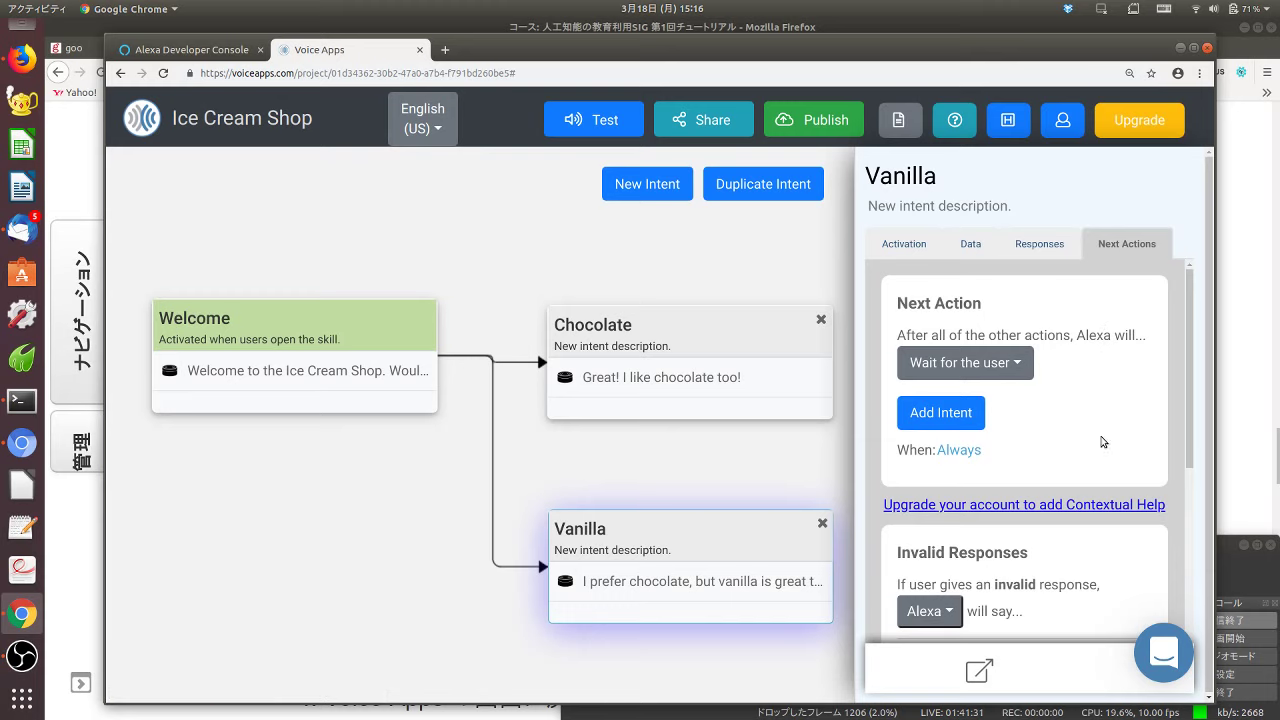
scroll(1126, 481, down, 2)
scroll(1124, 483, down, 1)
scroll(1124, 483, up, 3)
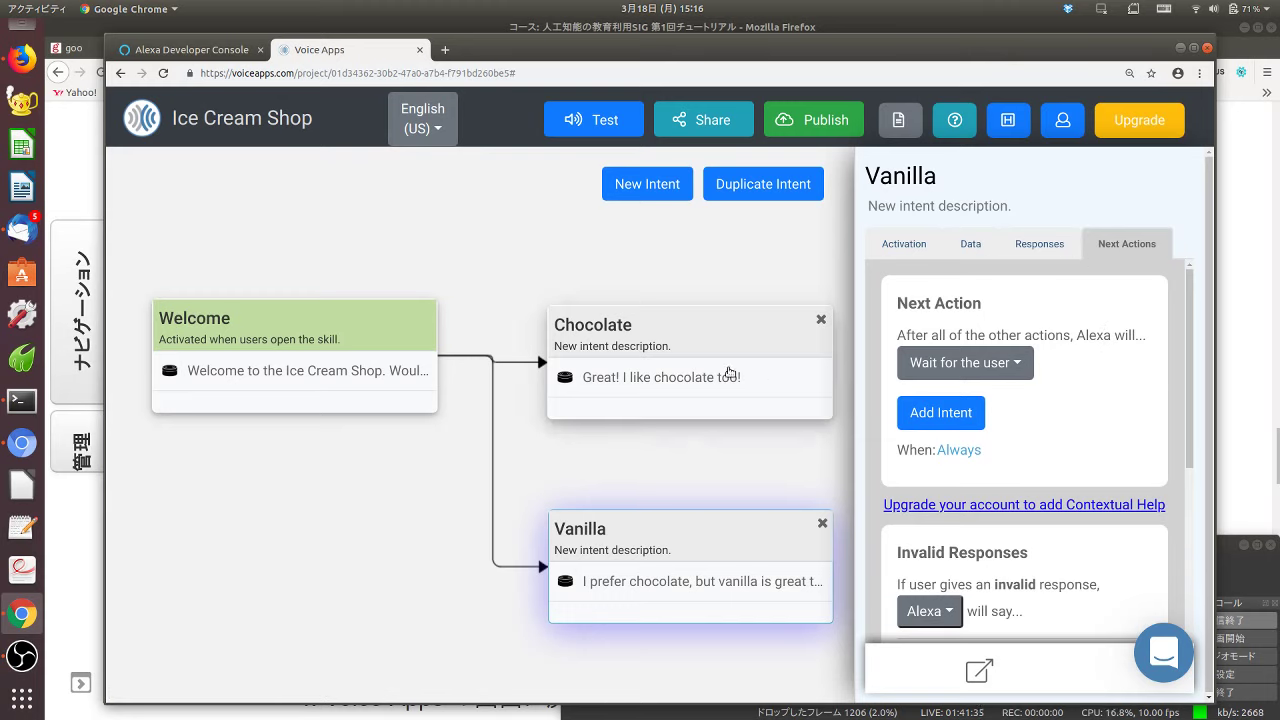
click(700, 342)
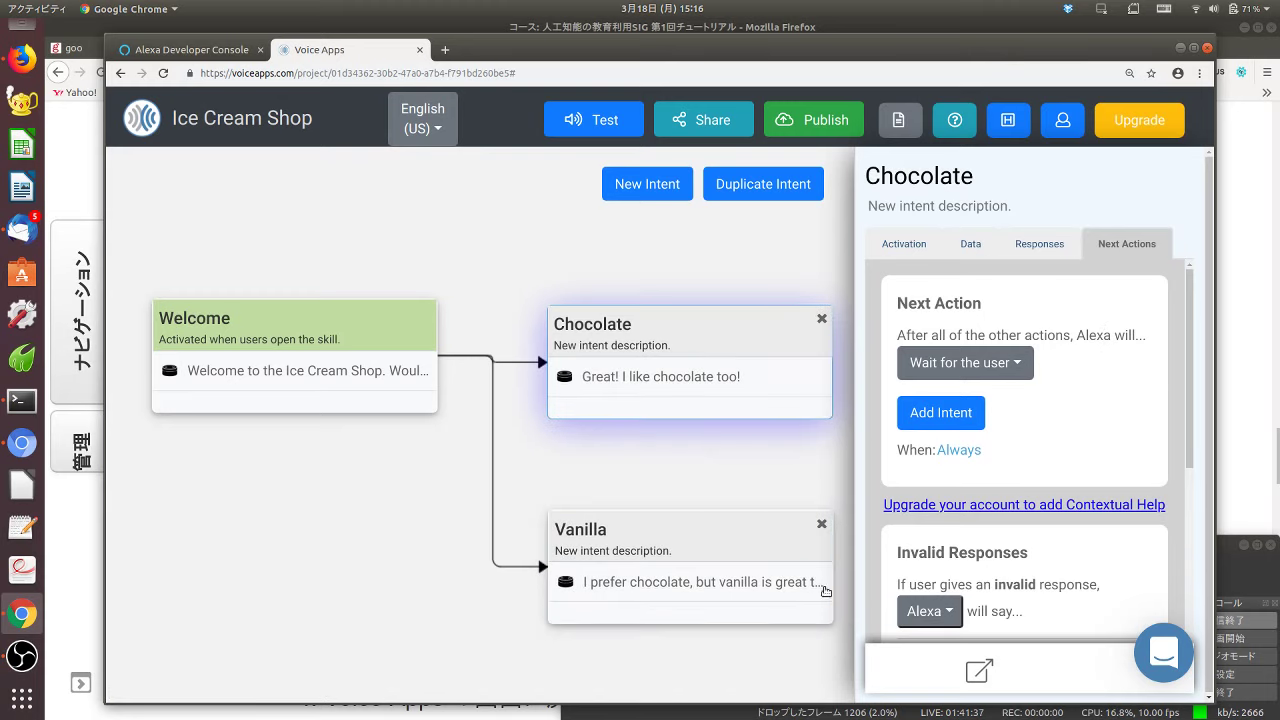
click(722, 536)
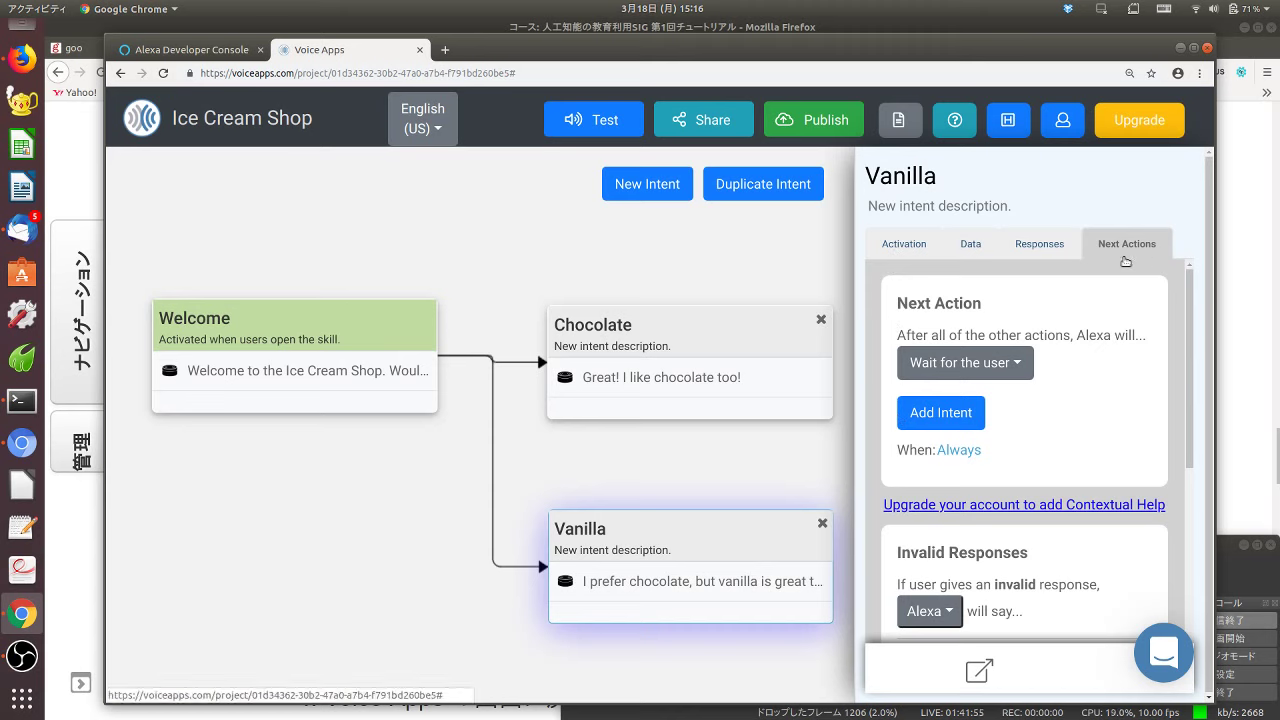
- Check how the Vanilla intent is triggered, and inspect the Welcome intent's activation, data and response settings
click(903, 243)
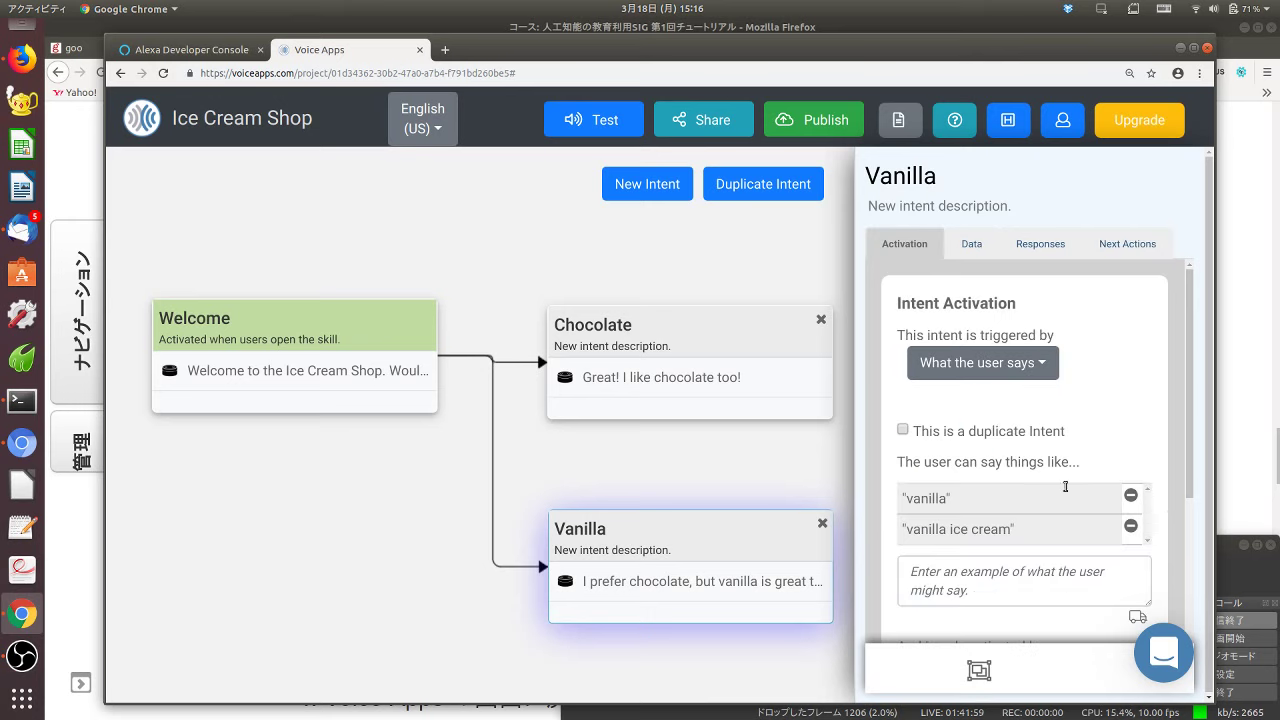
click(370, 340)
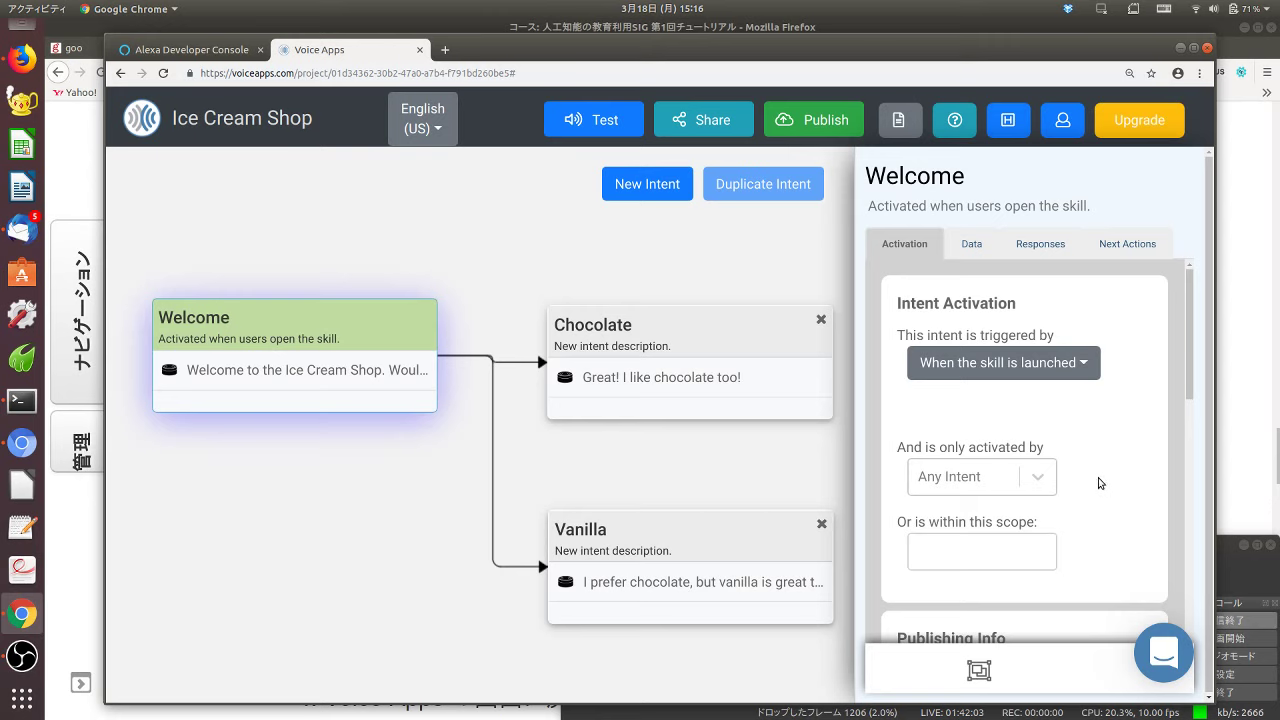
click(968, 248)
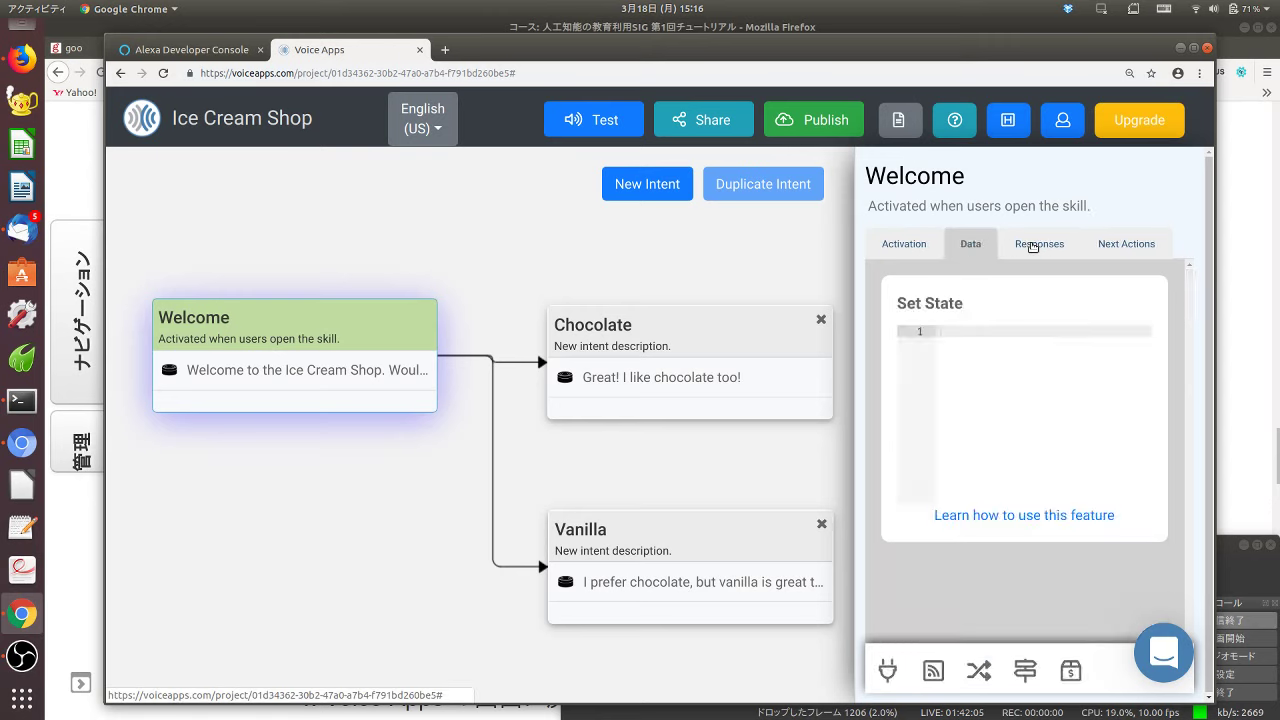
click(1033, 247)
click(906, 246)
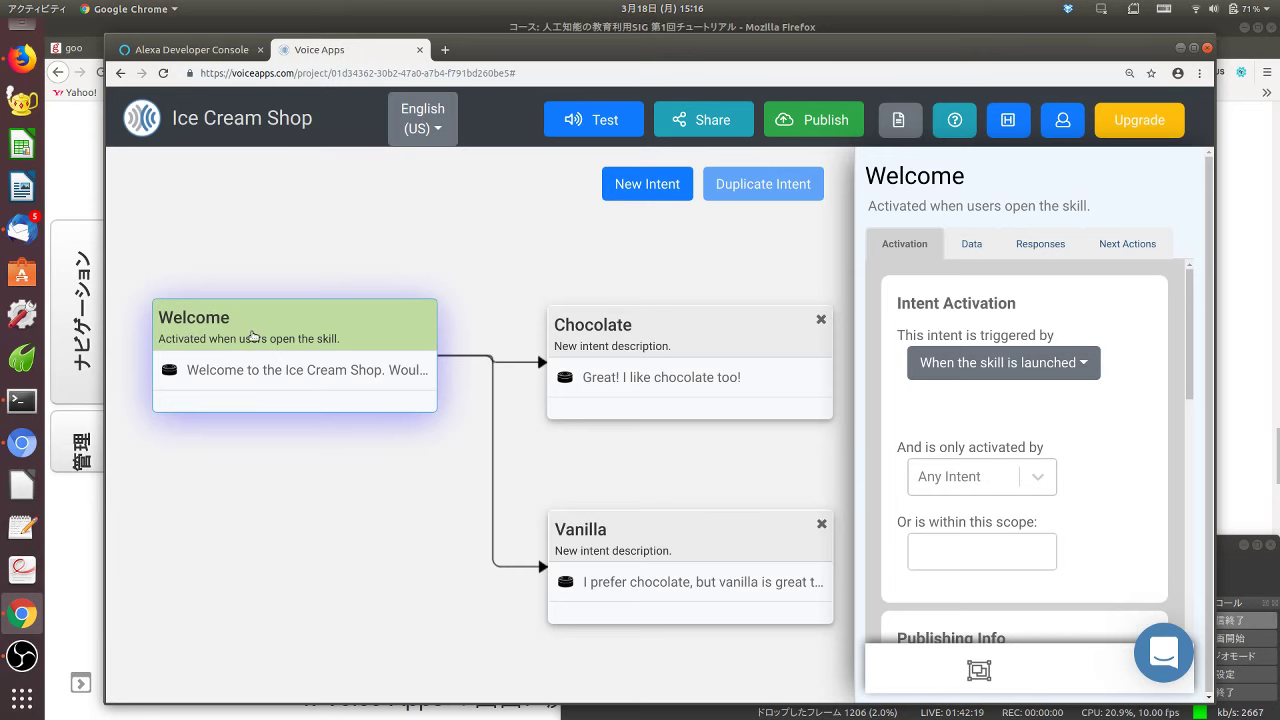
- Alternate between the Chocolate and Vanilla intents to compare the user phrases that activate each one
click(661, 328)
click(654, 543)
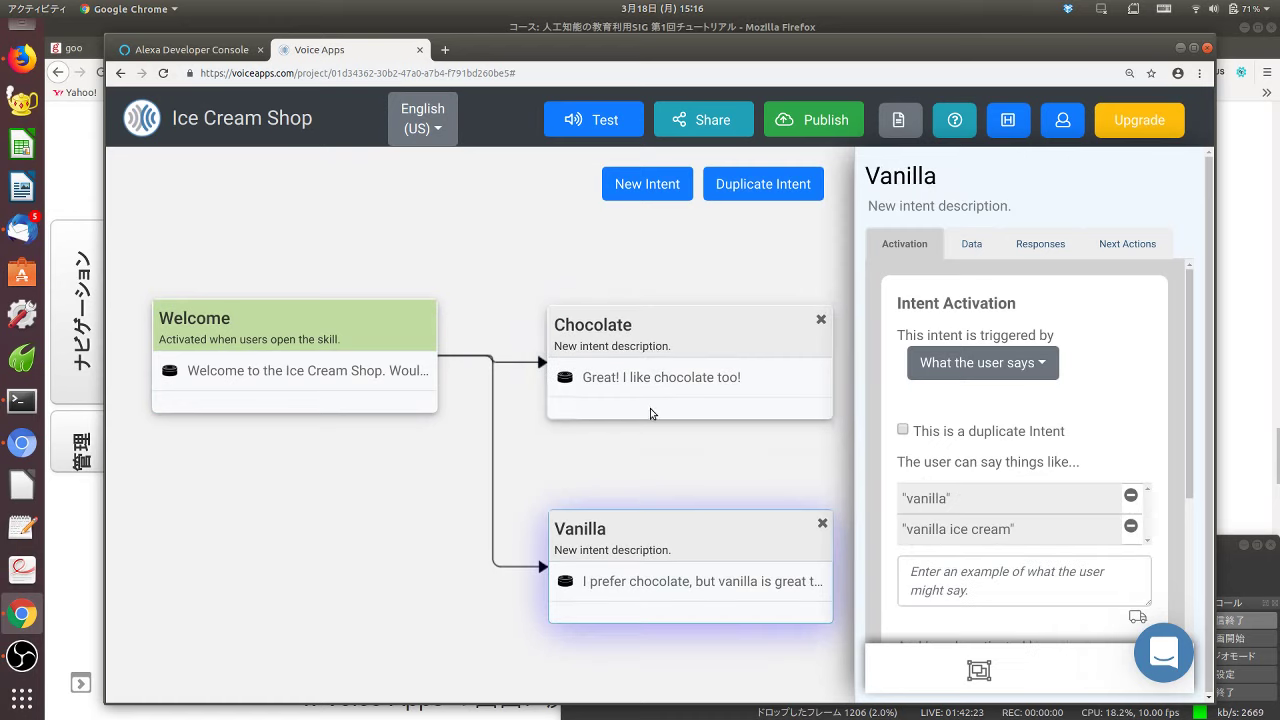
click(655, 336)
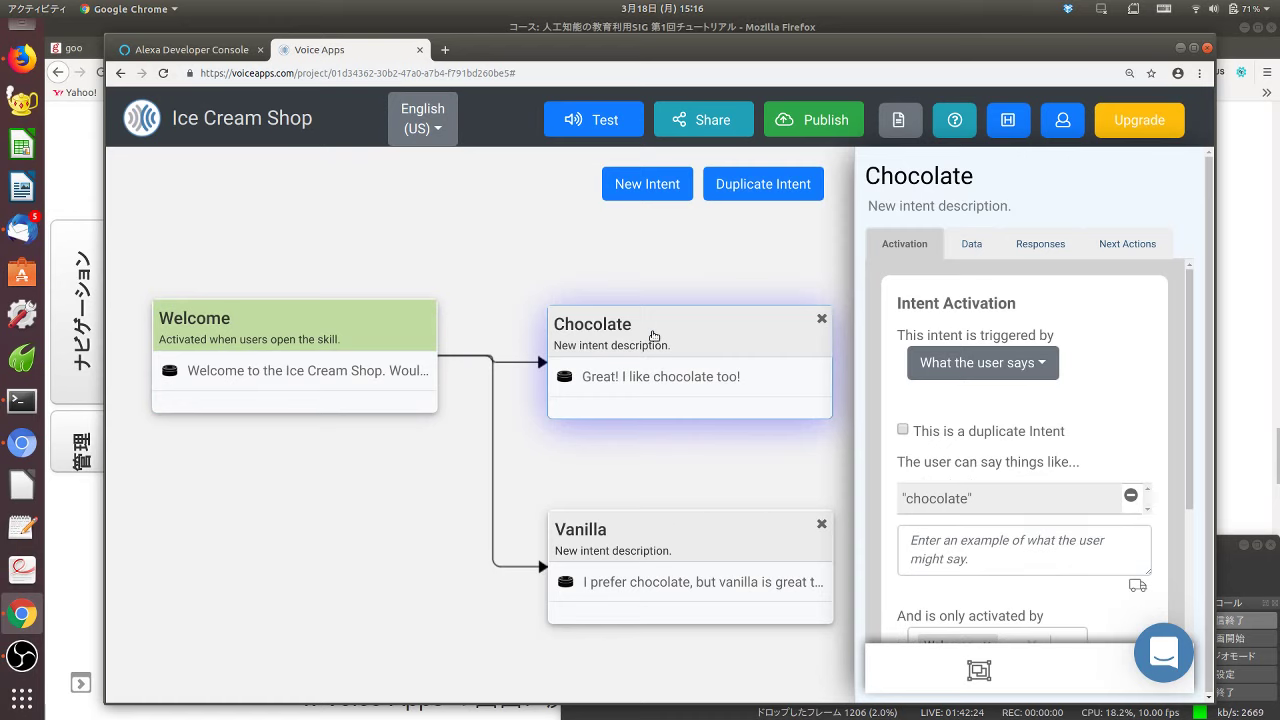
click(651, 540)
click(650, 332)
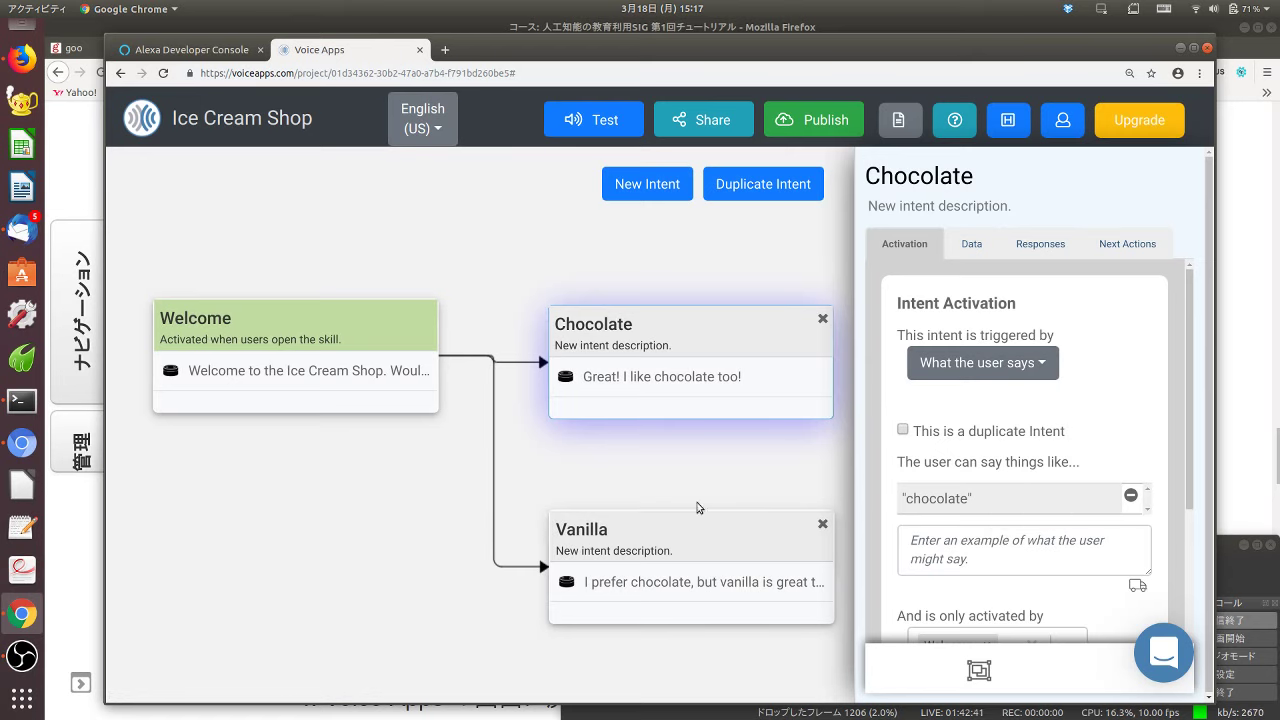
click(694, 537)
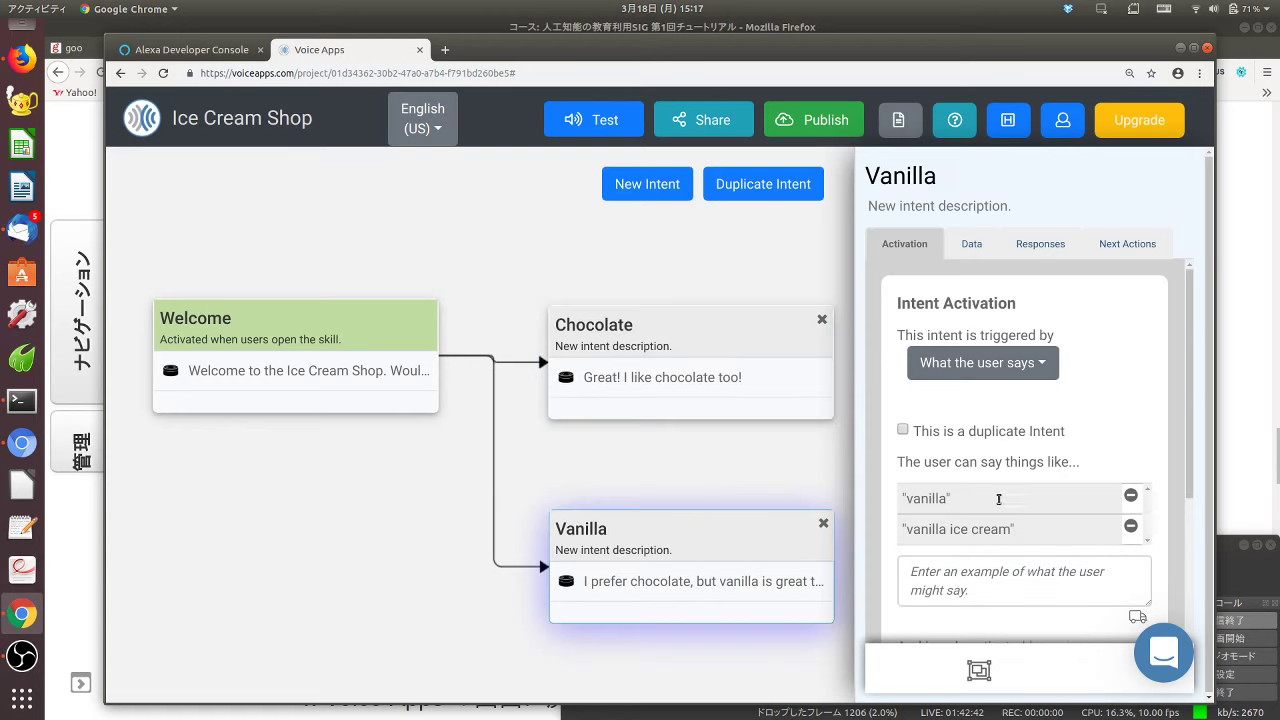
click(690, 340)
click(690, 535)
- Compare what Alexa says in the Vanilla intent's responses with the responses of the Chocolate intent
click(1038, 246)
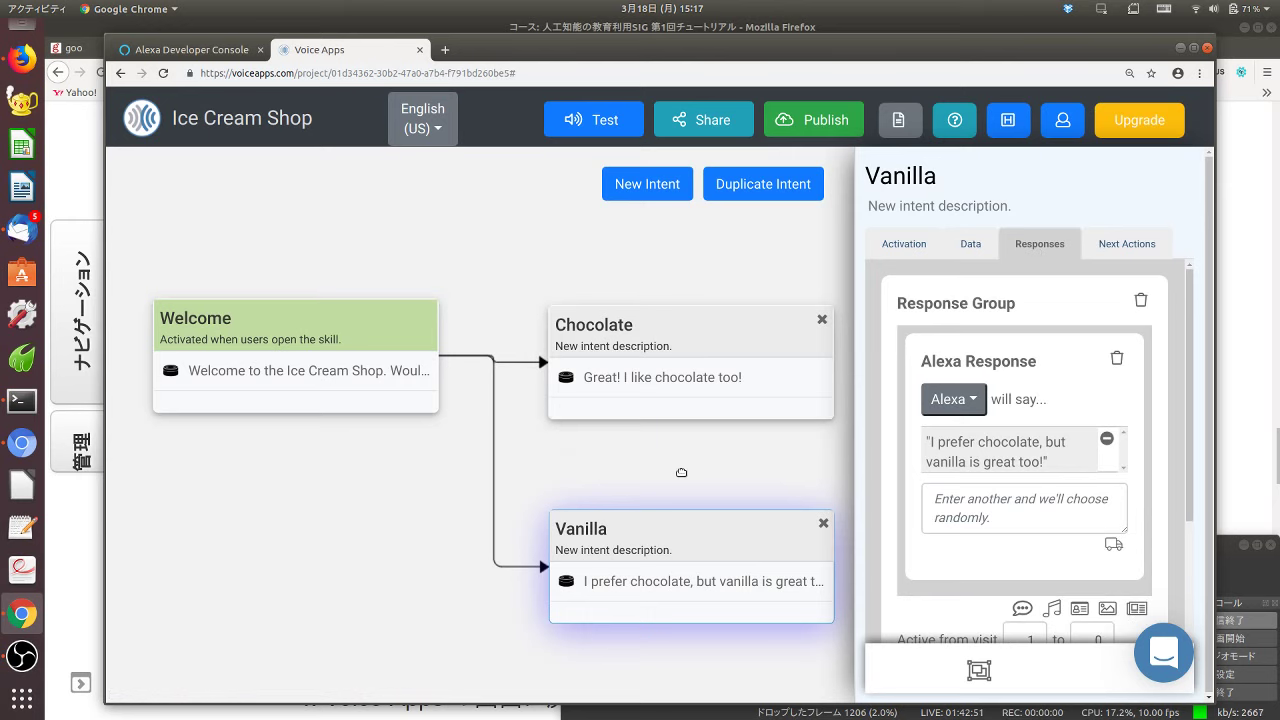
click(702, 337)
click(760, 528)
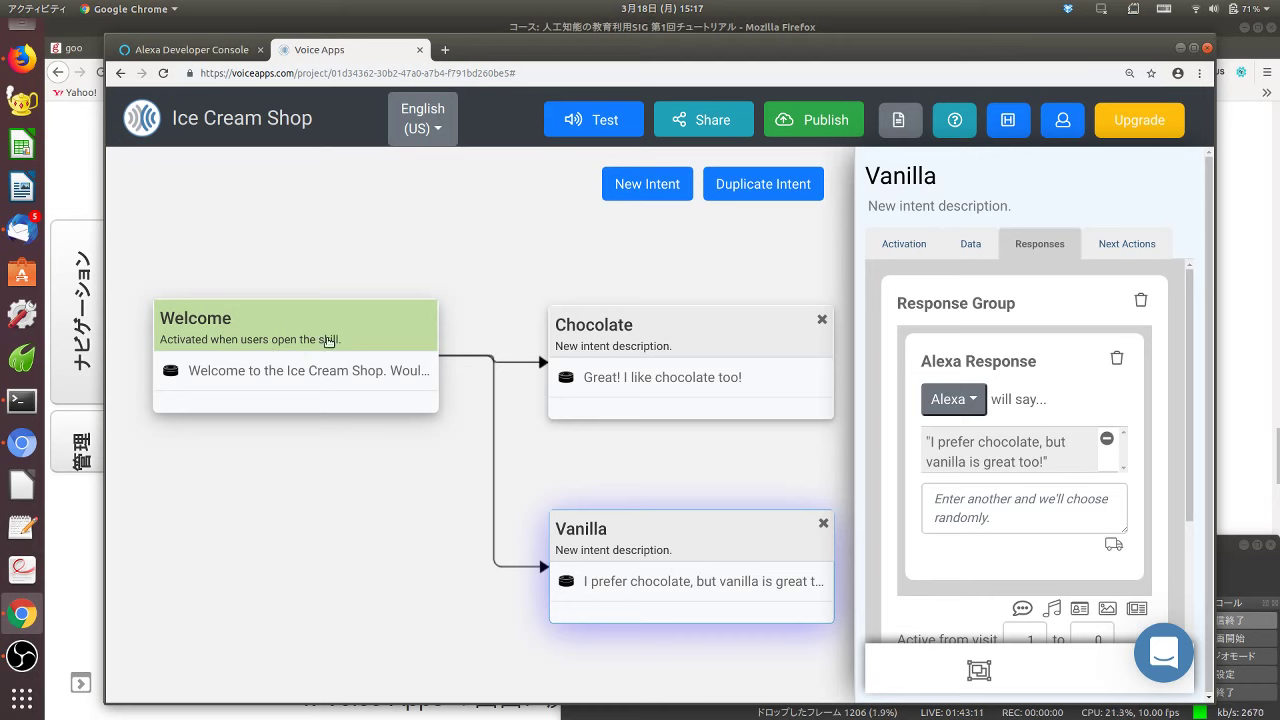
click(650, 410)
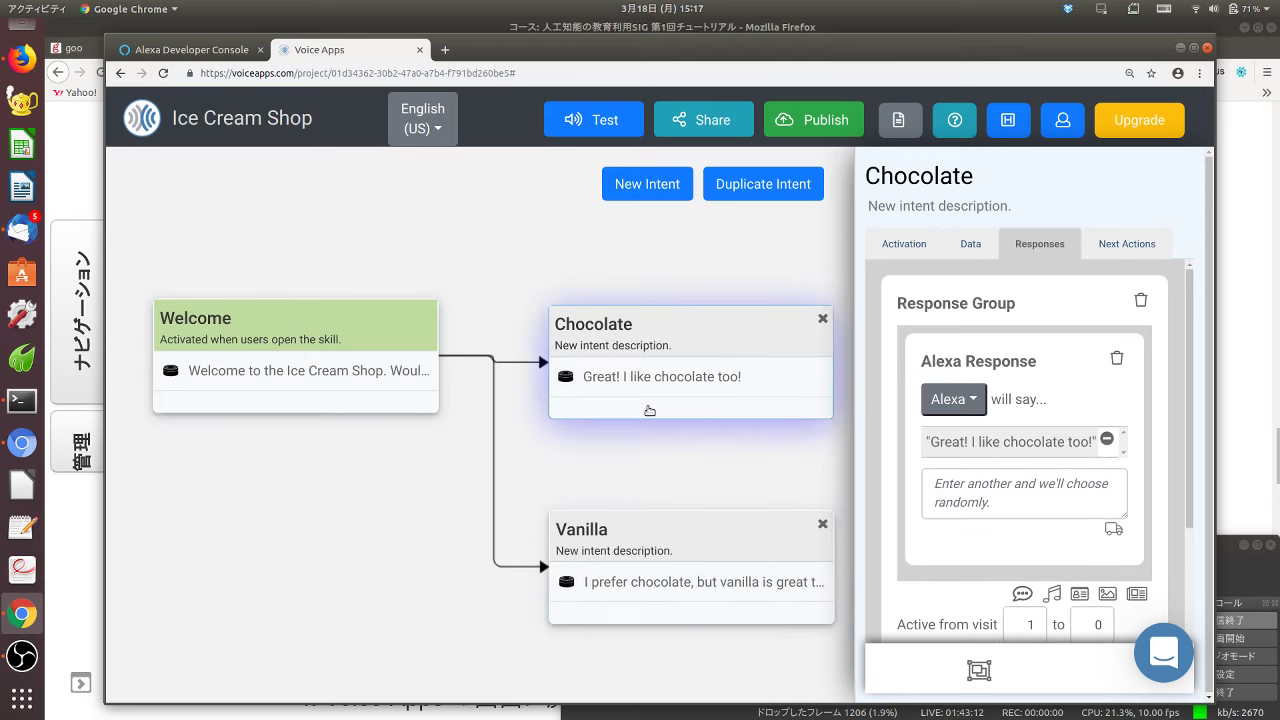
click(654, 531)
click(654, 400)
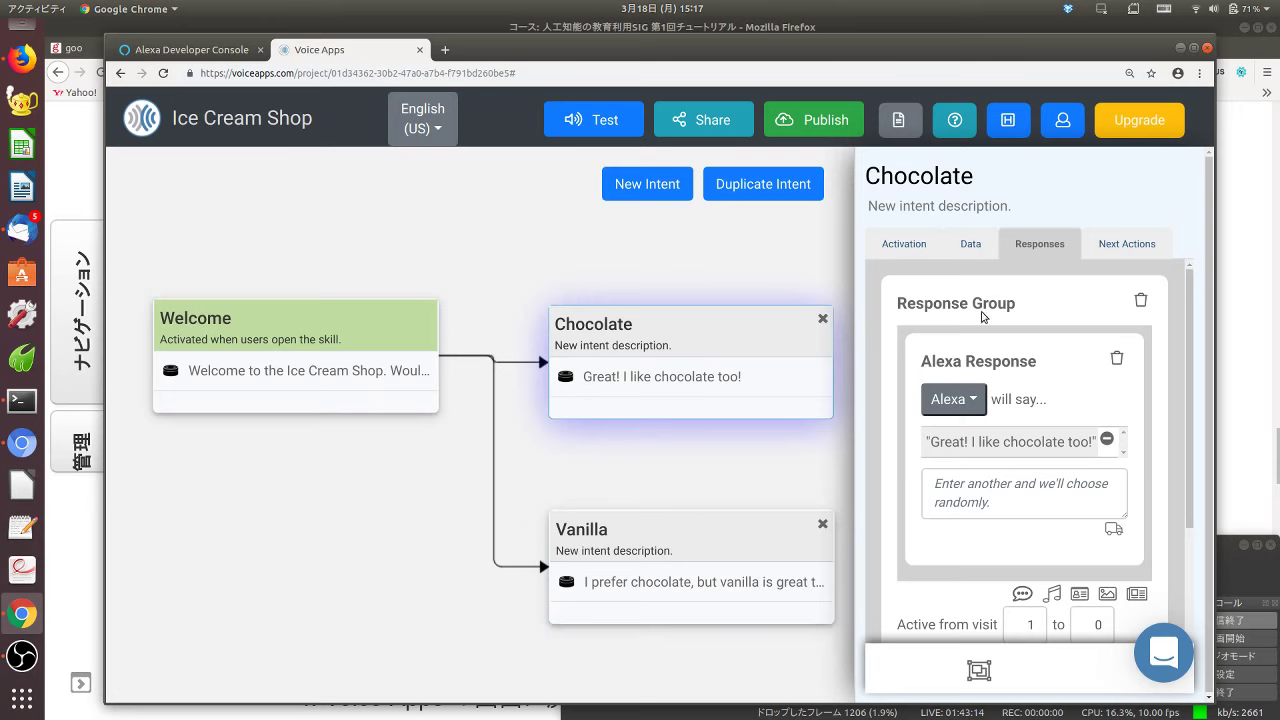
- Examine which intent is allowed to activate the Chocolate and Vanilla intents, and recheck Chocolate's trigger settings
click(910, 248)
scroll(1077, 592, down, 2)
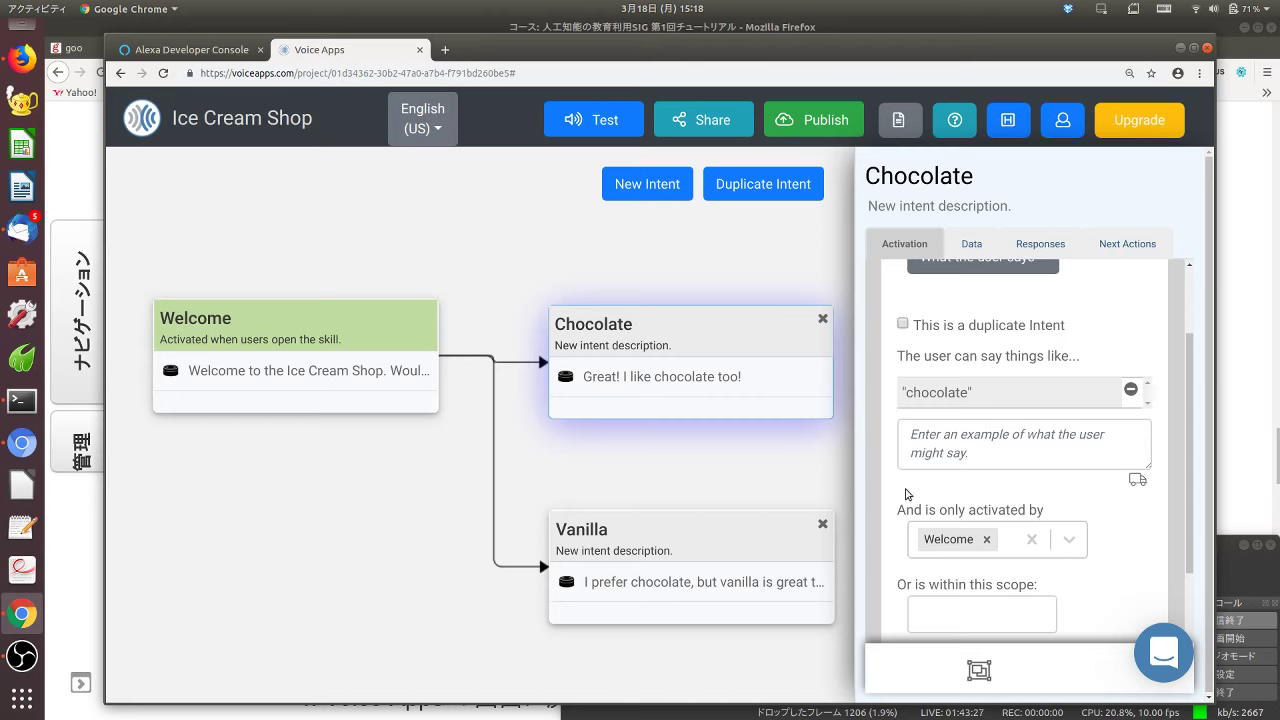
click(731, 543)
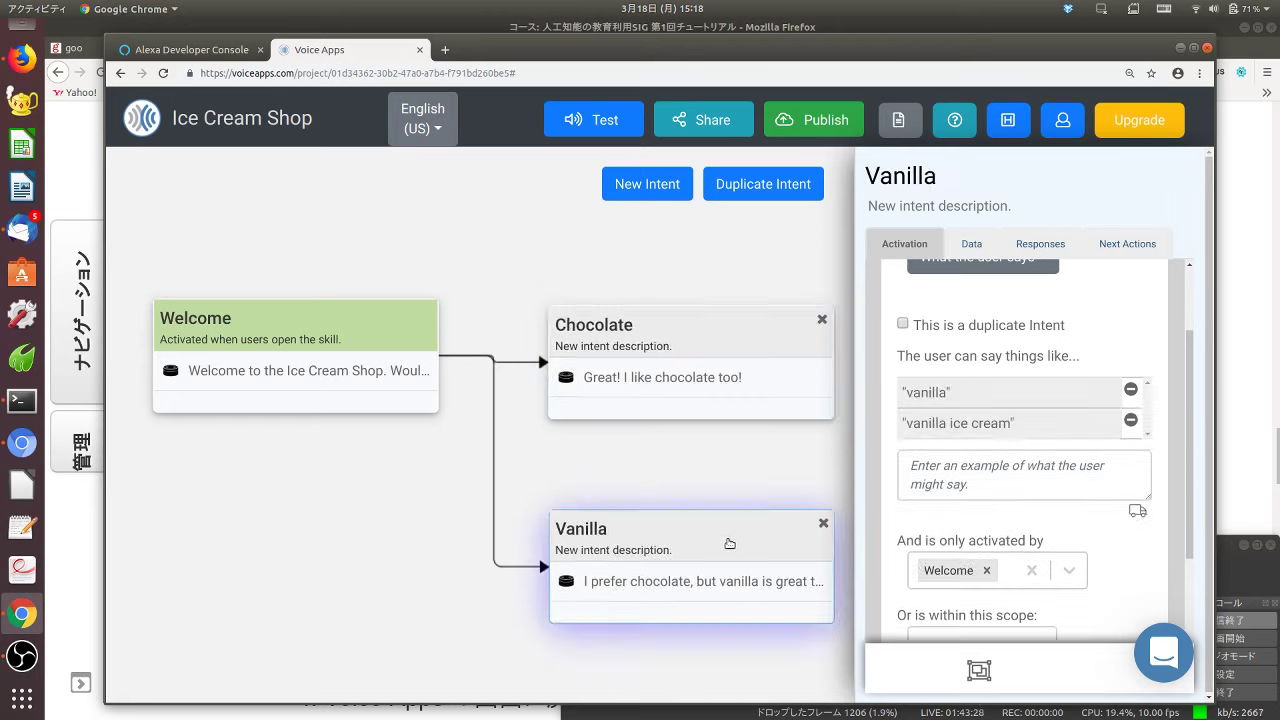
click(709, 327)
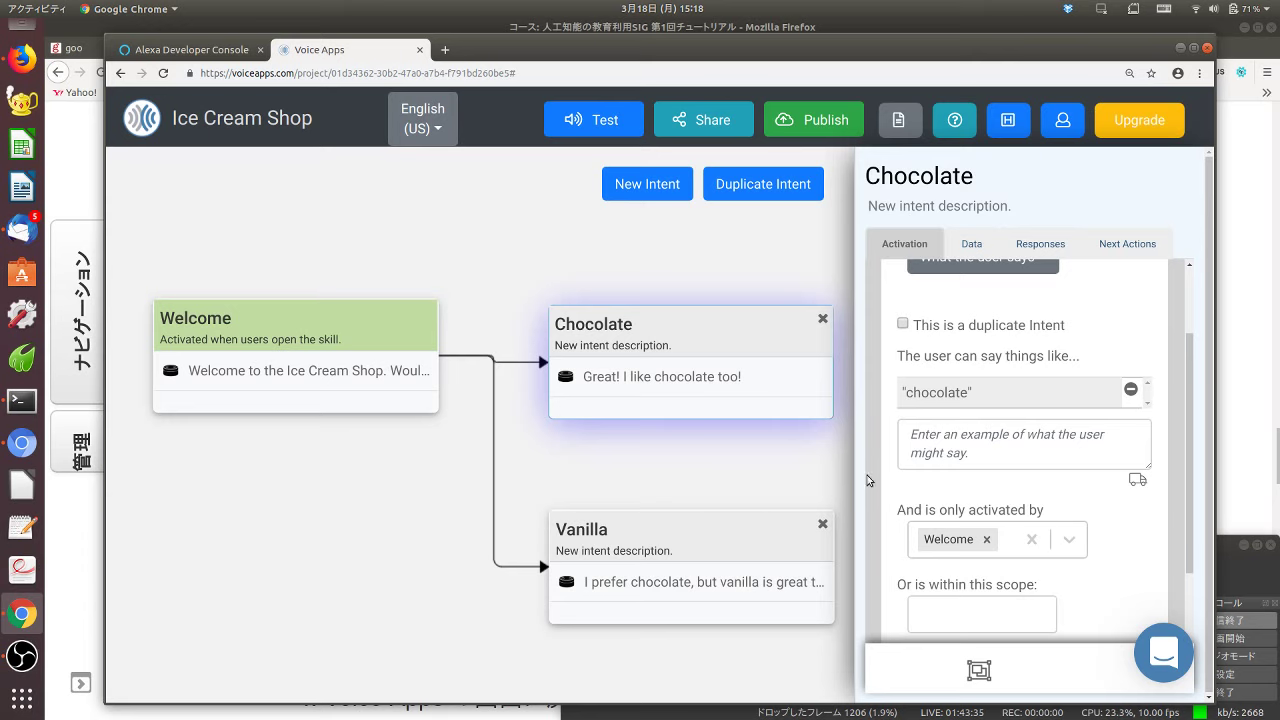
scroll(1090, 500, up, 2)
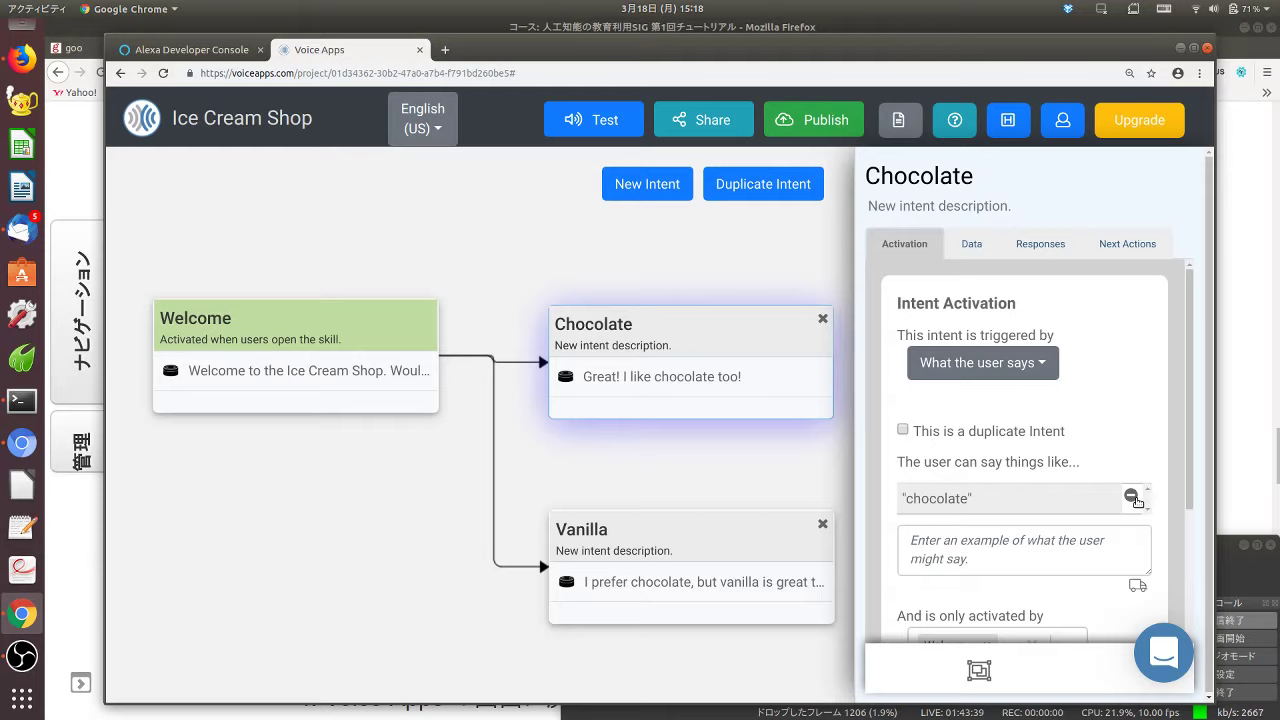
- Move the project window aside, switch to the course page in Firefox, and read the list of practice steps
mouse_move(618, 47)
mouse_down()
mouse_move(679, 61)
mouse_move(622, 62)
mouse_move(648, 75)
mouse_move(671, 134)
mouse_move(631, 60)
mouse_up()
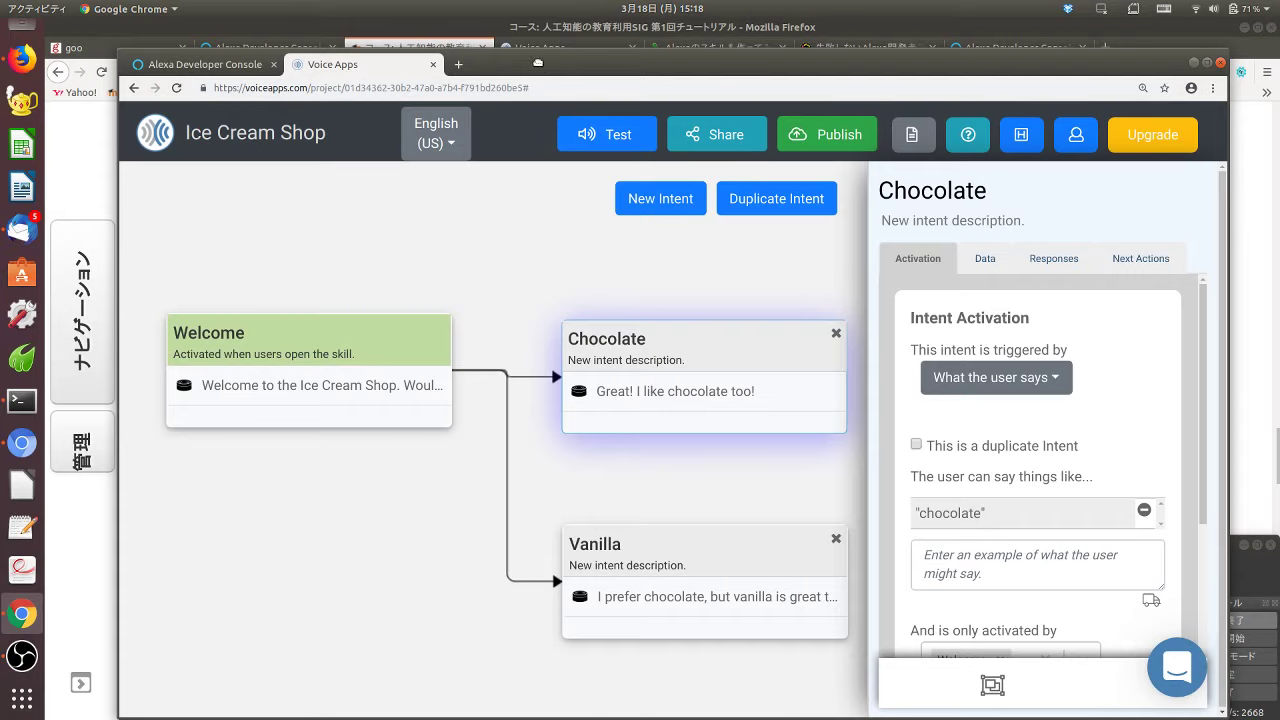
drag(538, 62, 496, 63)
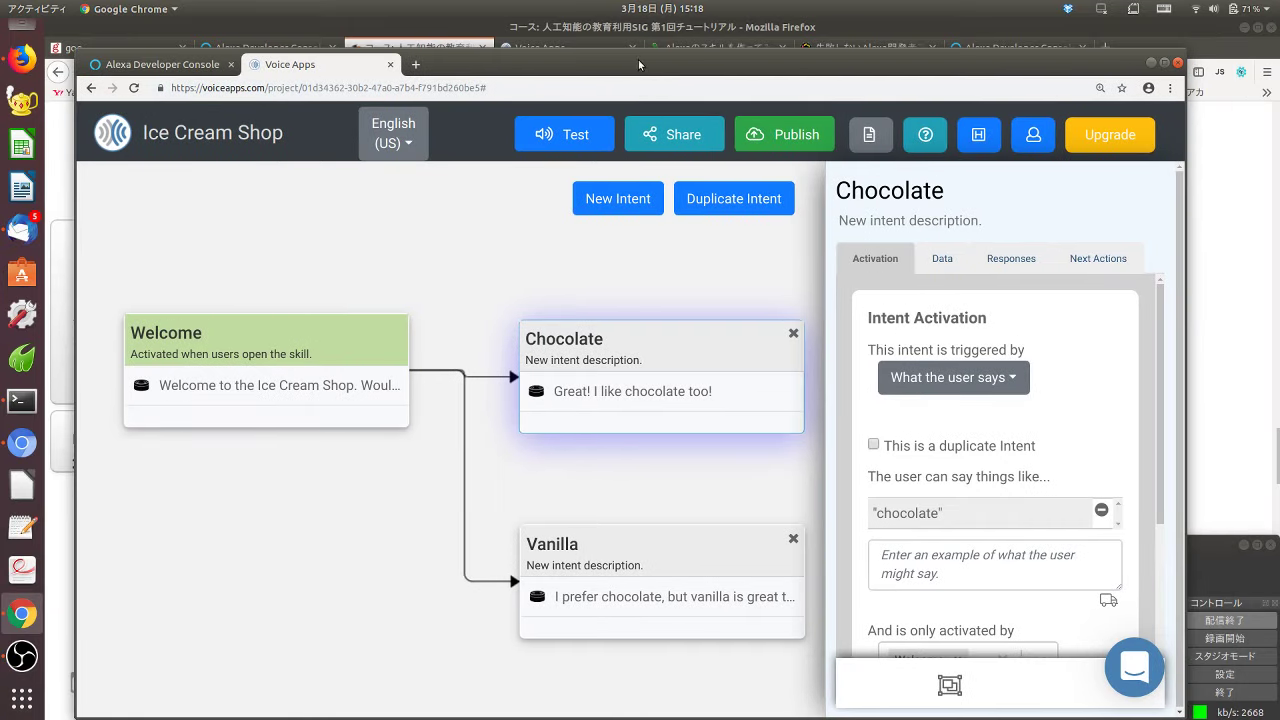
drag(639, 65, 636, 90)
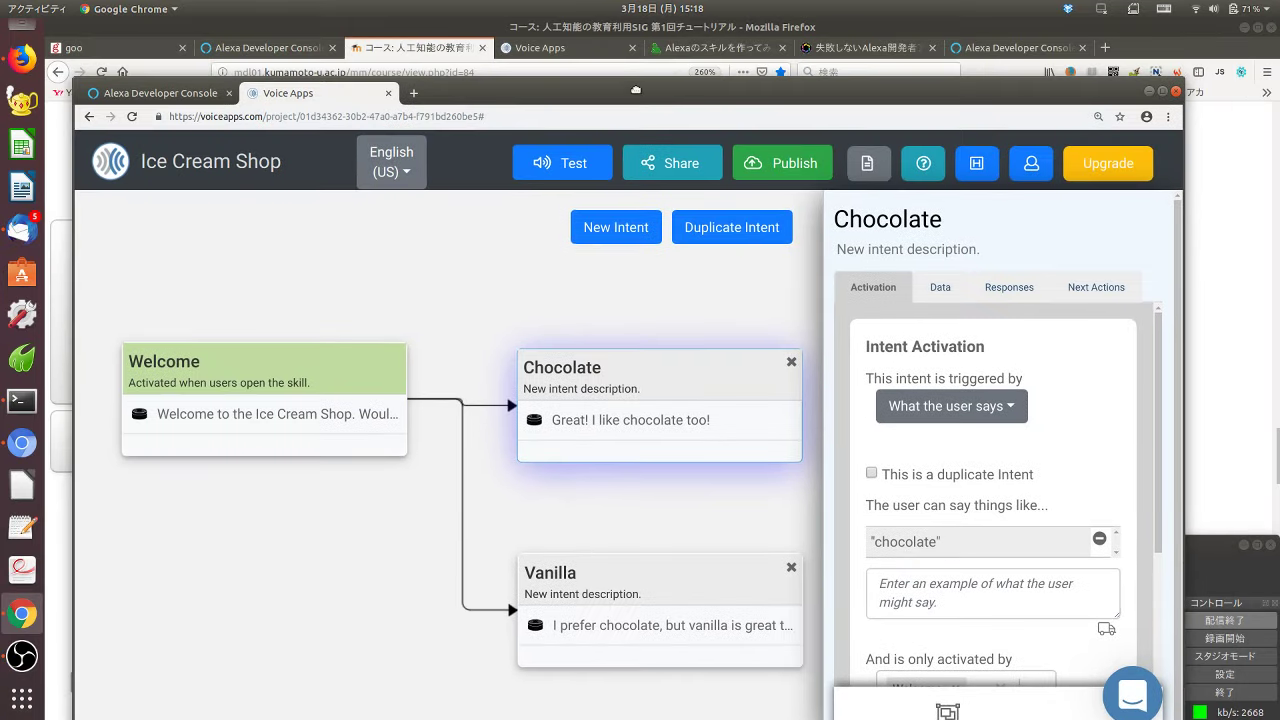
click(710, 28)
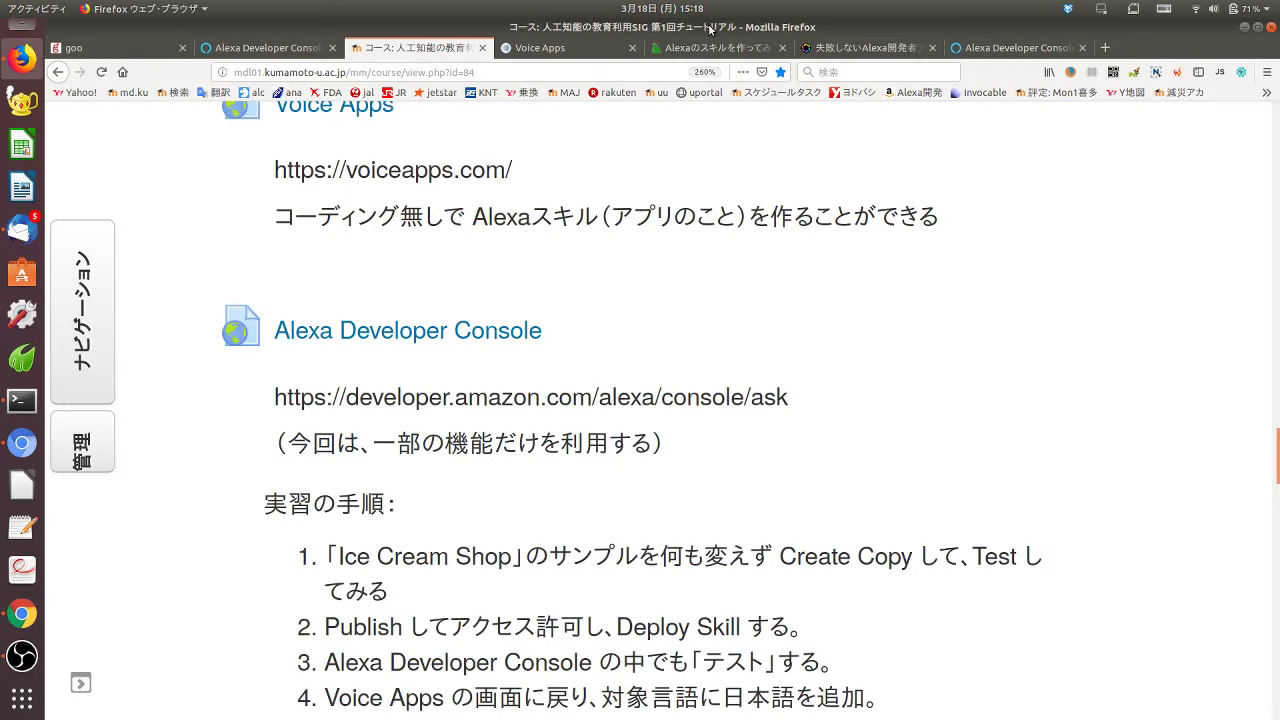
scroll(740, 442, down, 4)
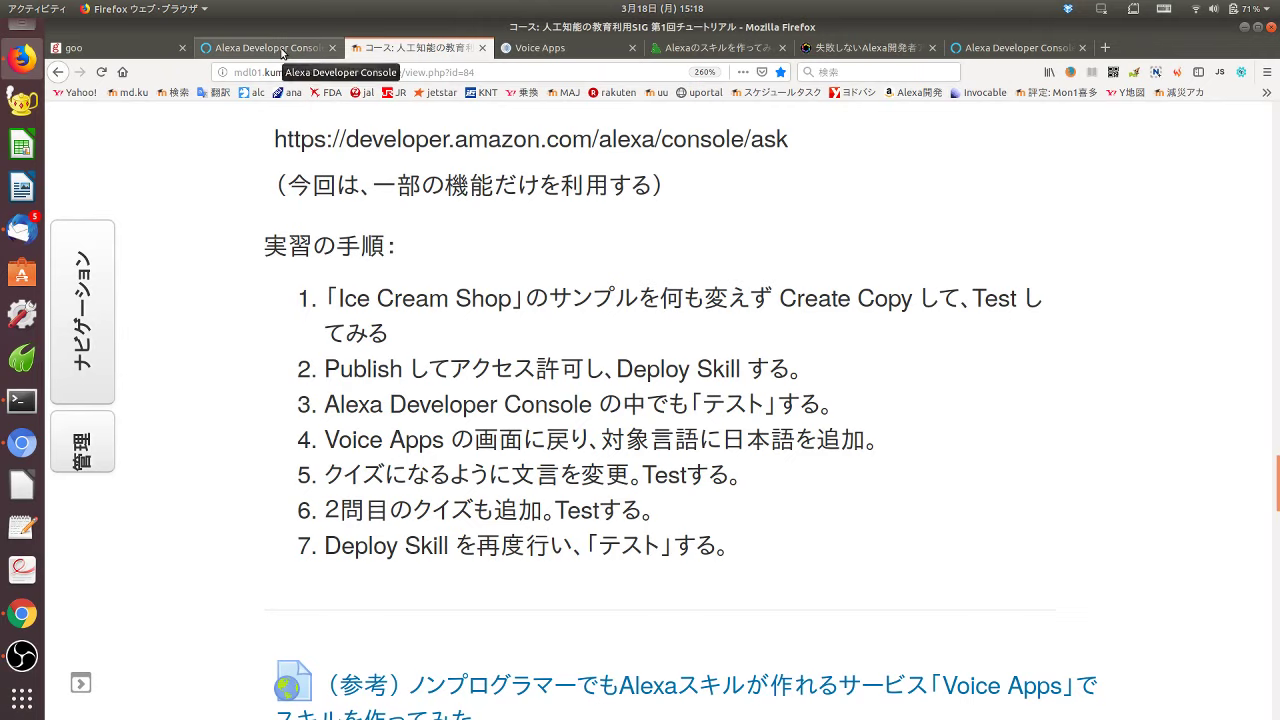
- Glance at the Voice Apps sign-in page in Firefox, and return to the Ice Cream Shop project in Chrome
click(567, 54)
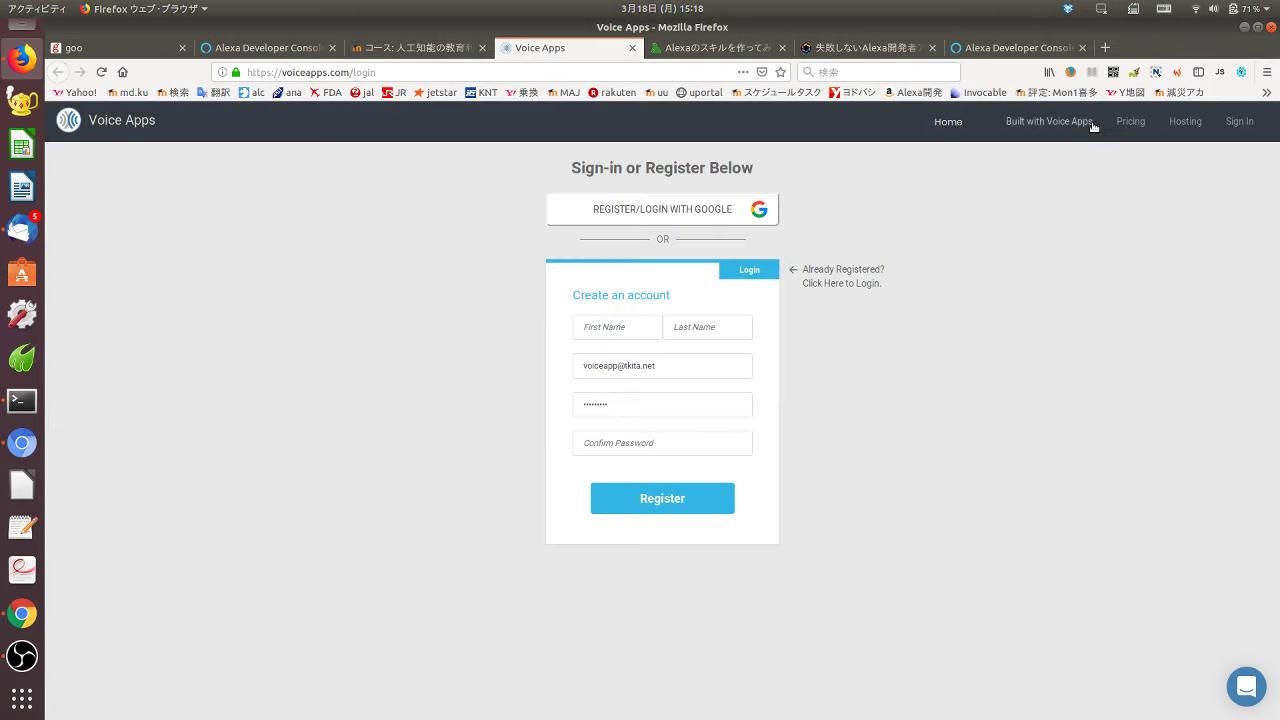
click(30, 613)
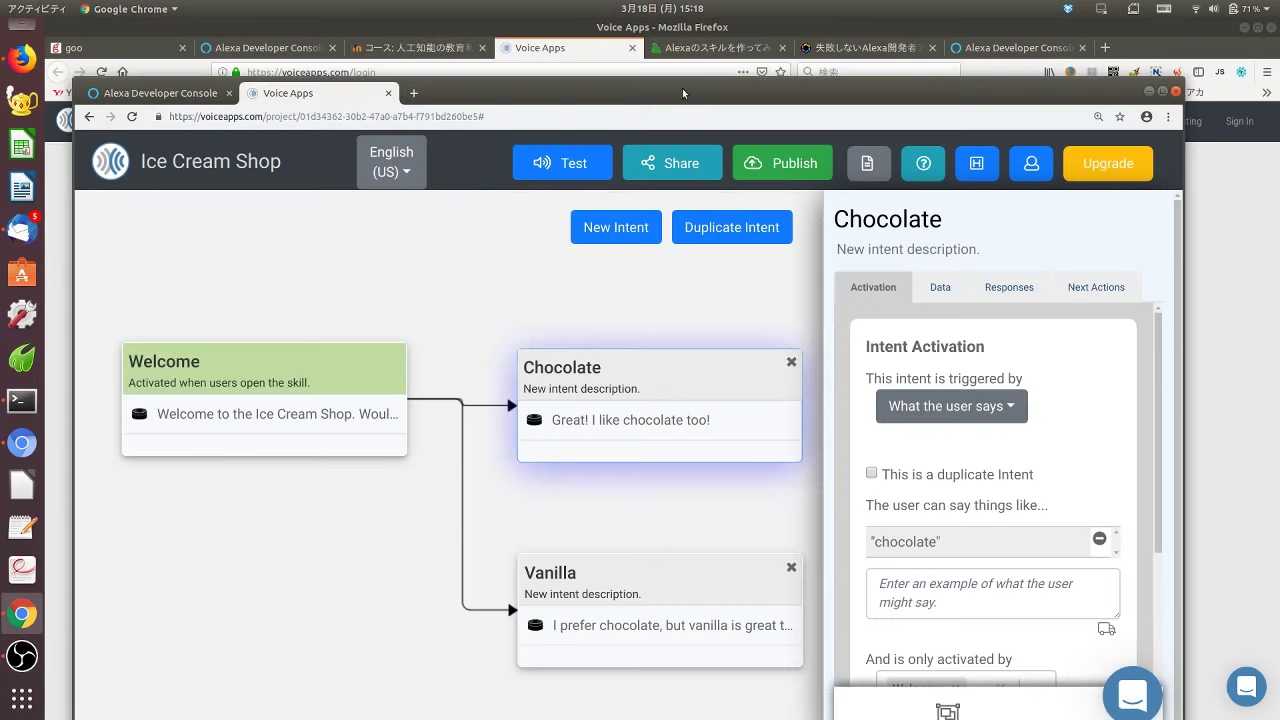
drag(700, 93, 711, 70)
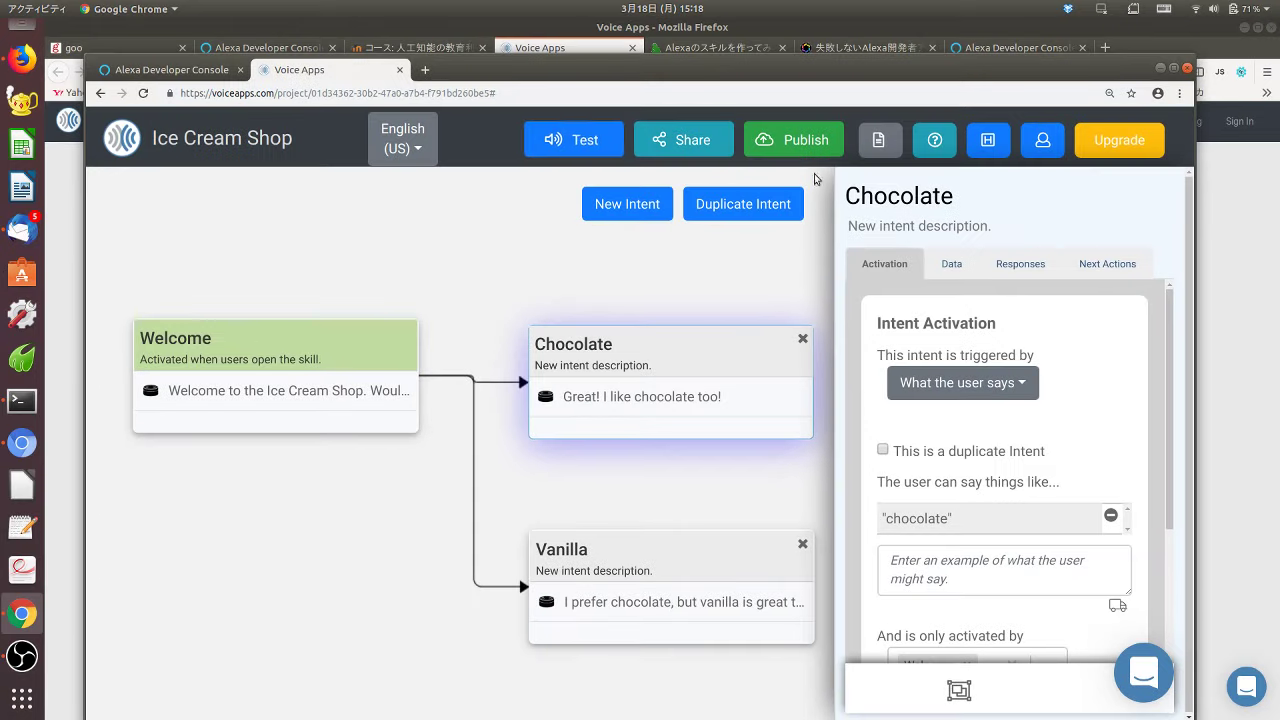
- Review the earlier test conversation of the skill, hide it again, and switch to the Alexa Developer Console's skill list
click(585, 140)
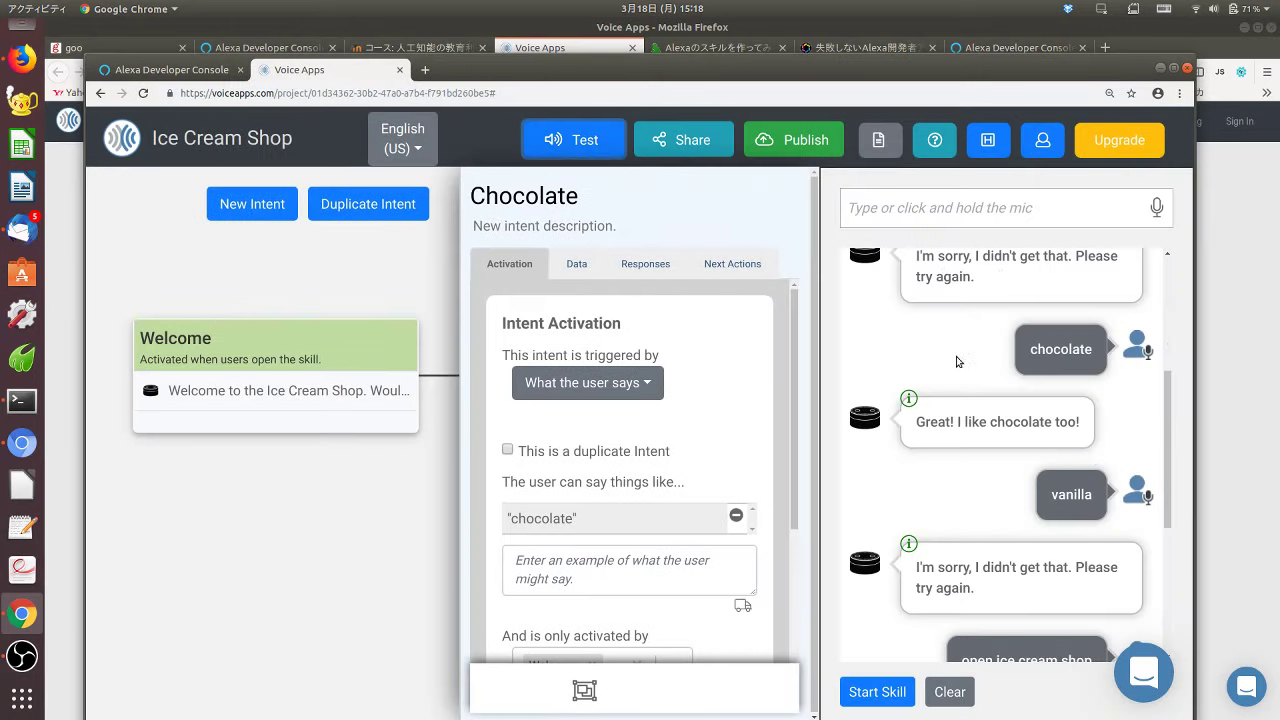
click(575, 140)
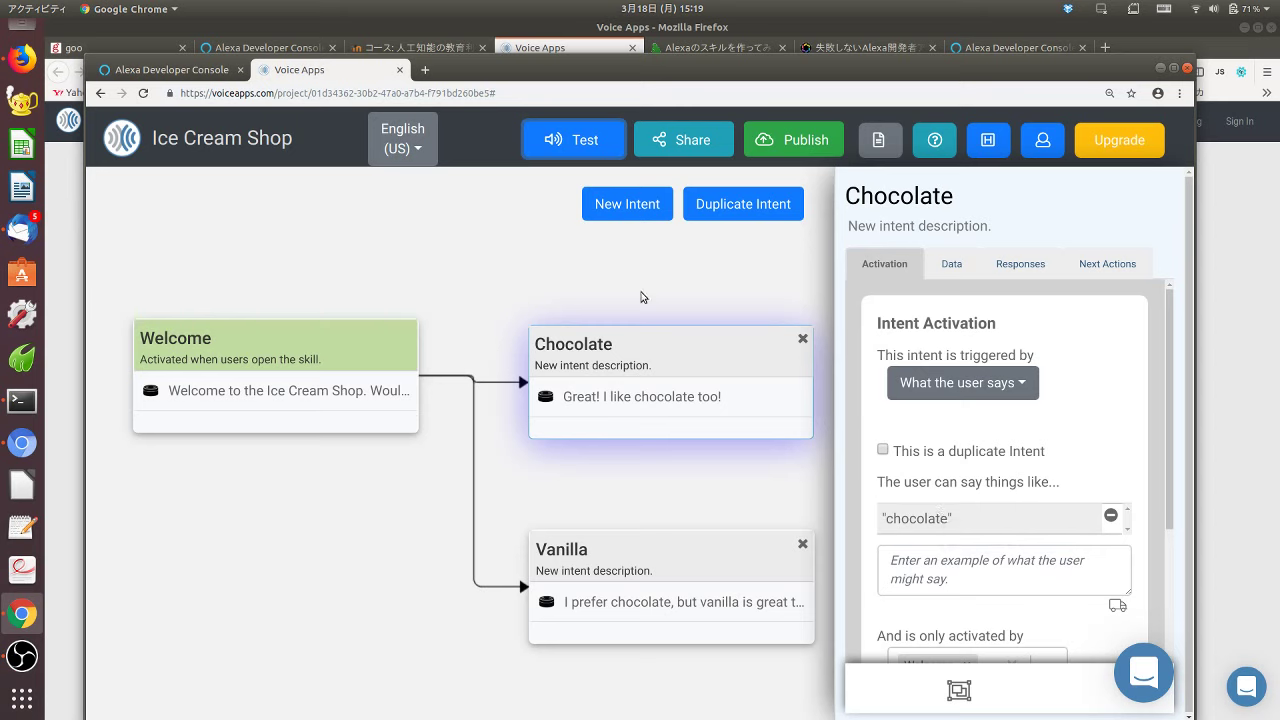
click(172, 70)
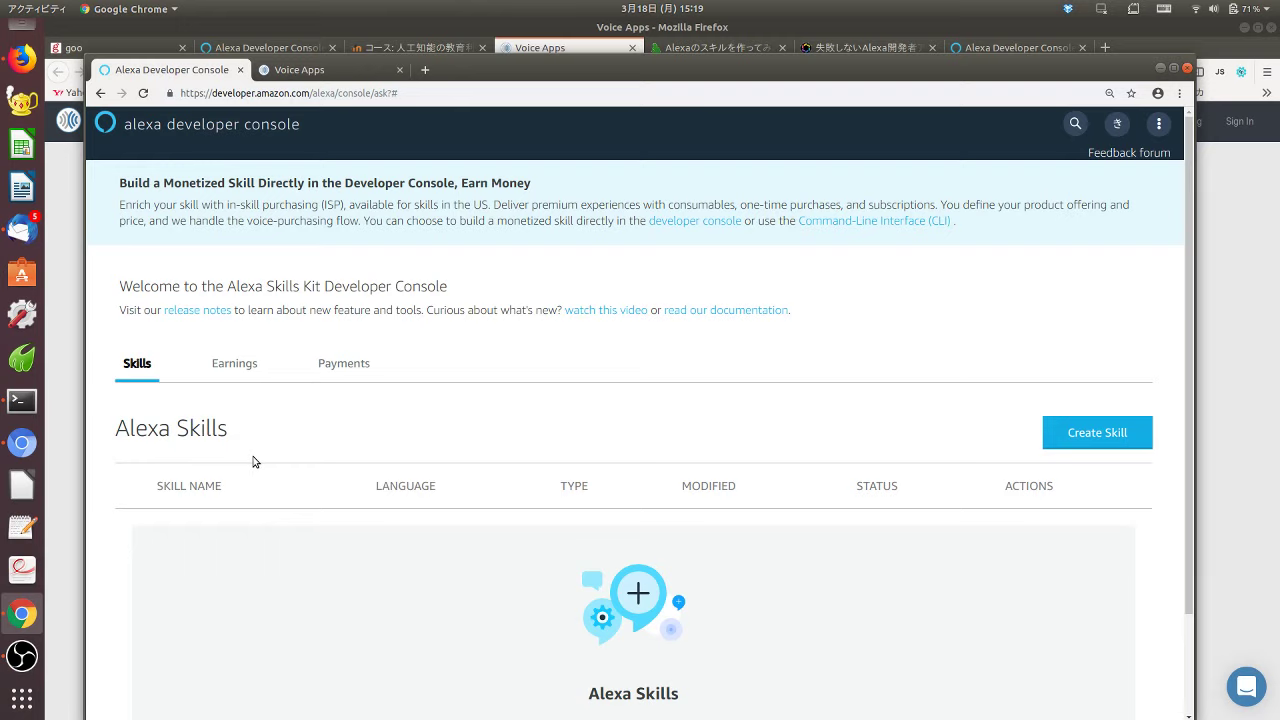
- Compare the Ice Cream Shop project with the skill list in the Alexa Developer Console, reloading the list and returning to the project
drag(615, 69, 624, 64)
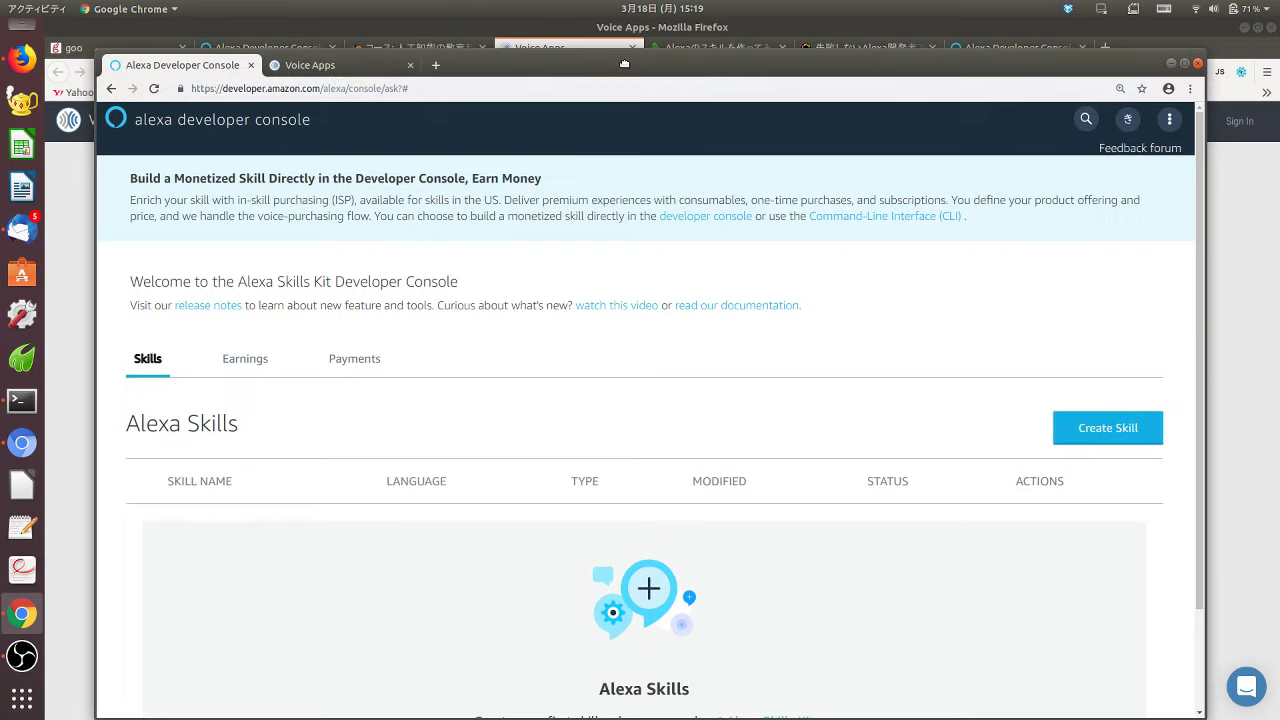
click(323, 66)
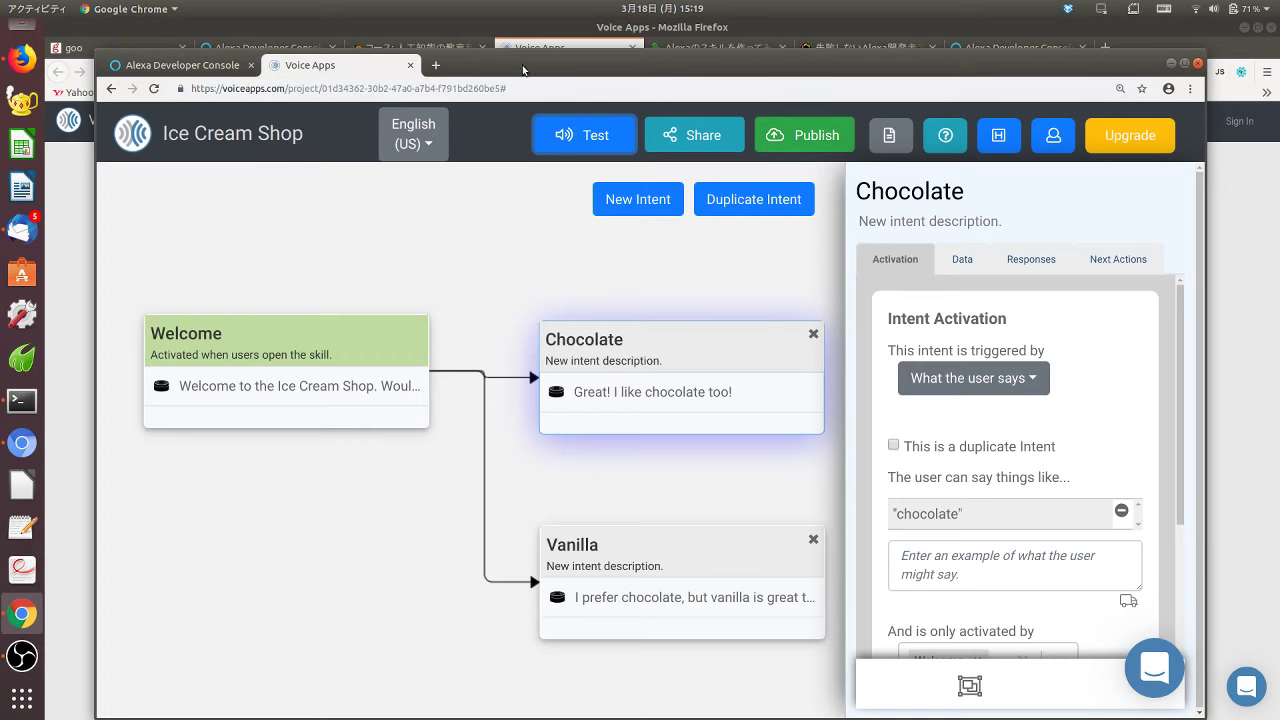
drag(482, 67, 490, 66)
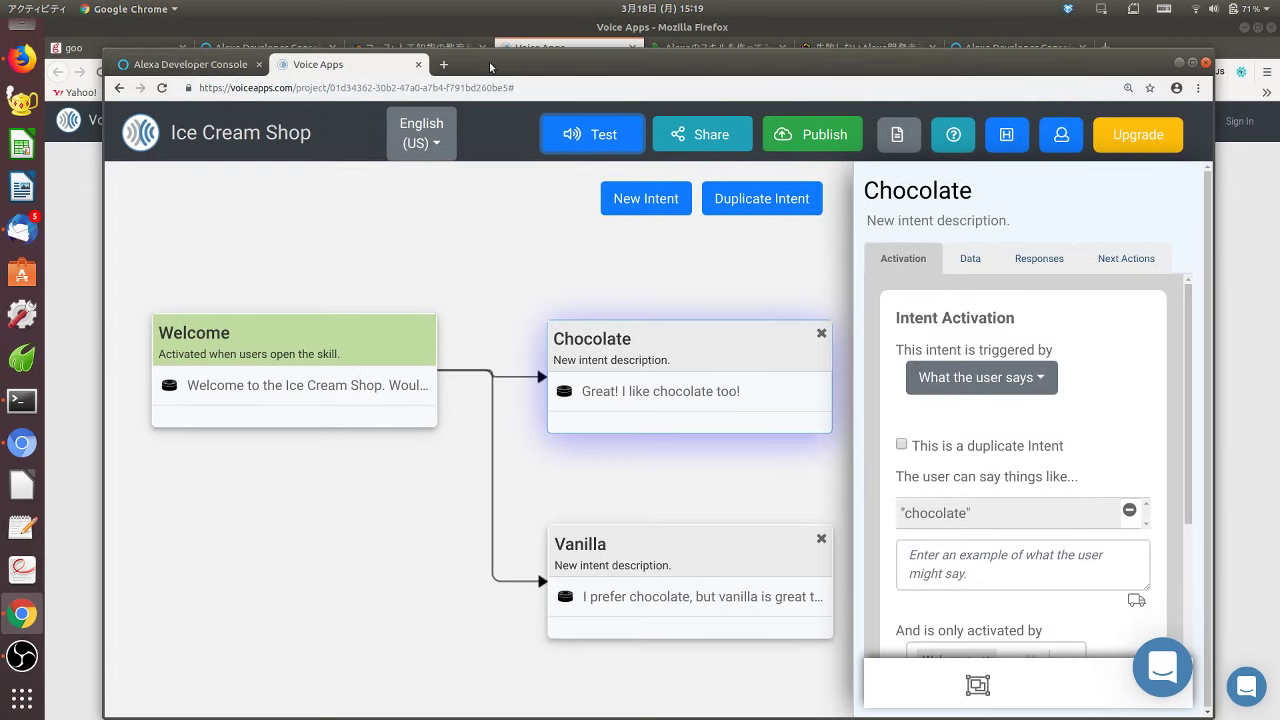
click(200, 65)
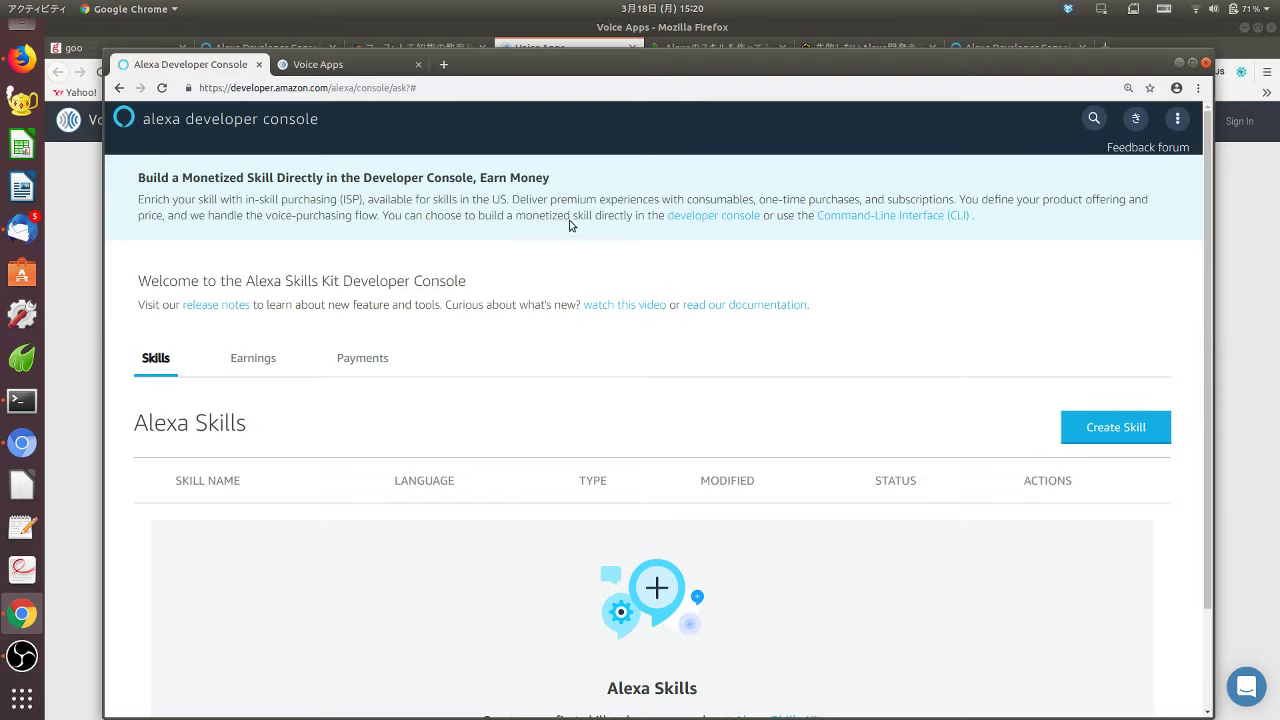
drag(695, 61, 708, 47)
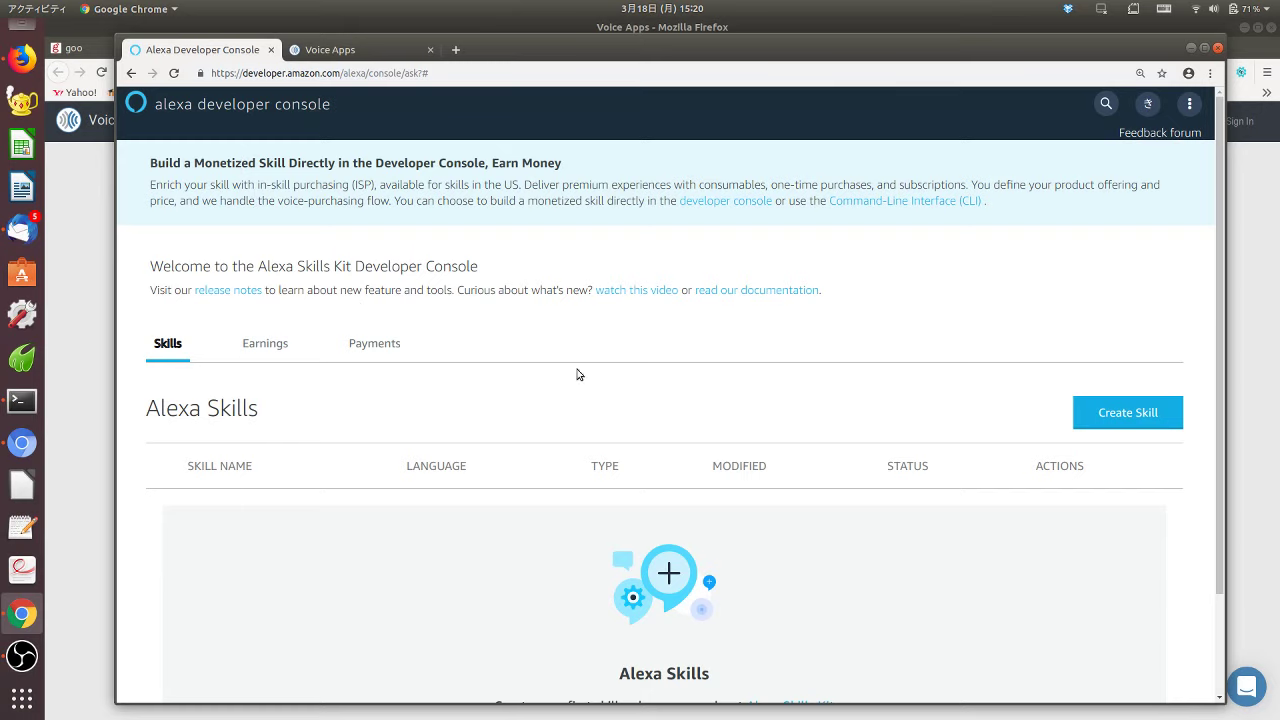
click(173, 73)
click(340, 49)
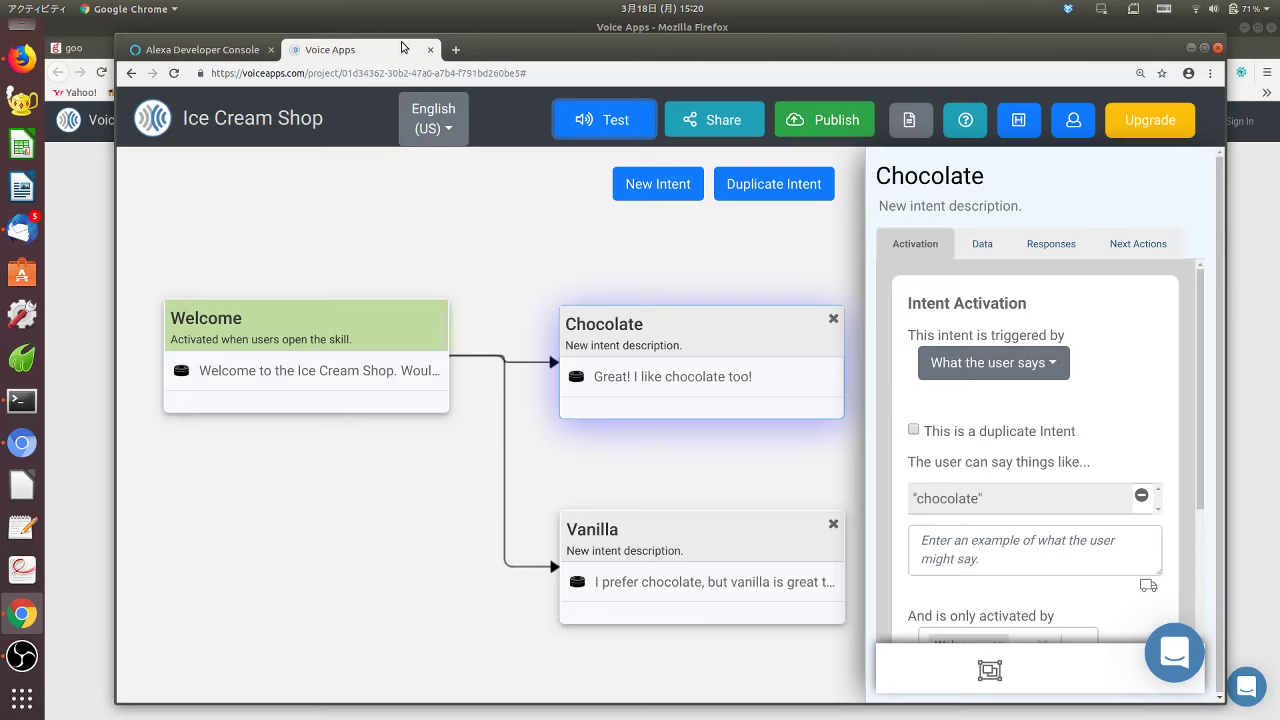
click(228, 52)
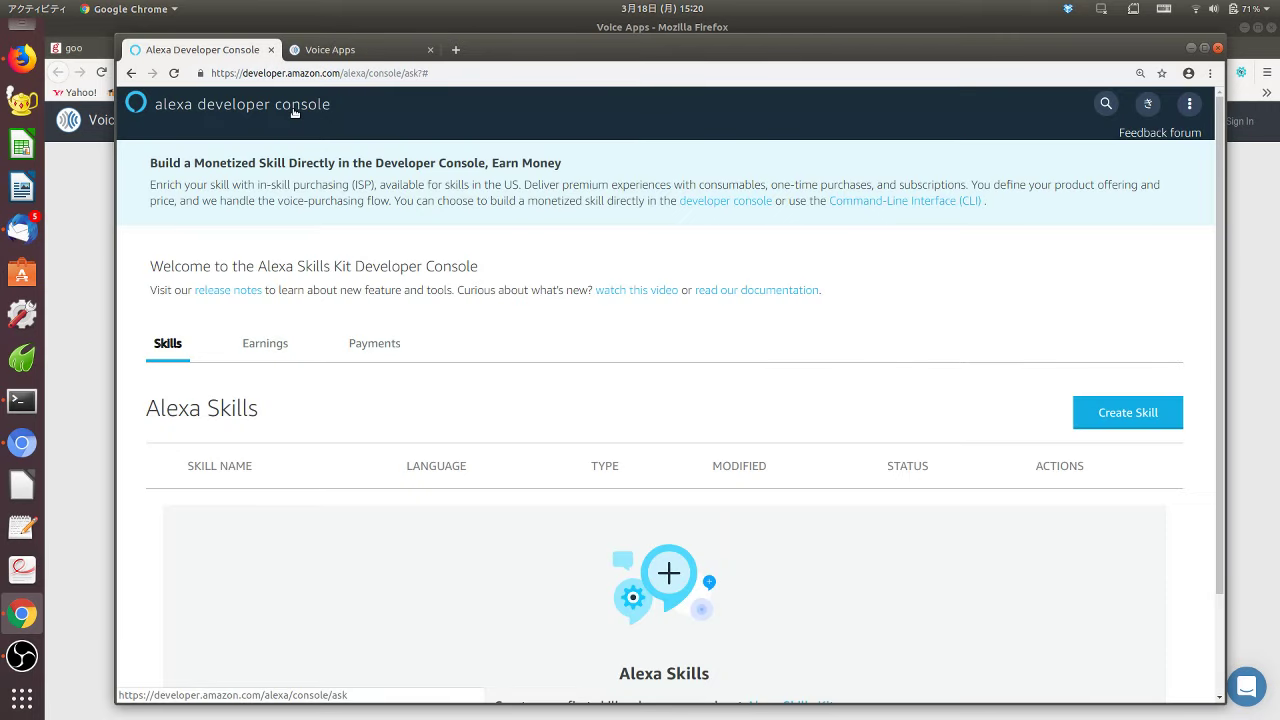
click(337, 48)
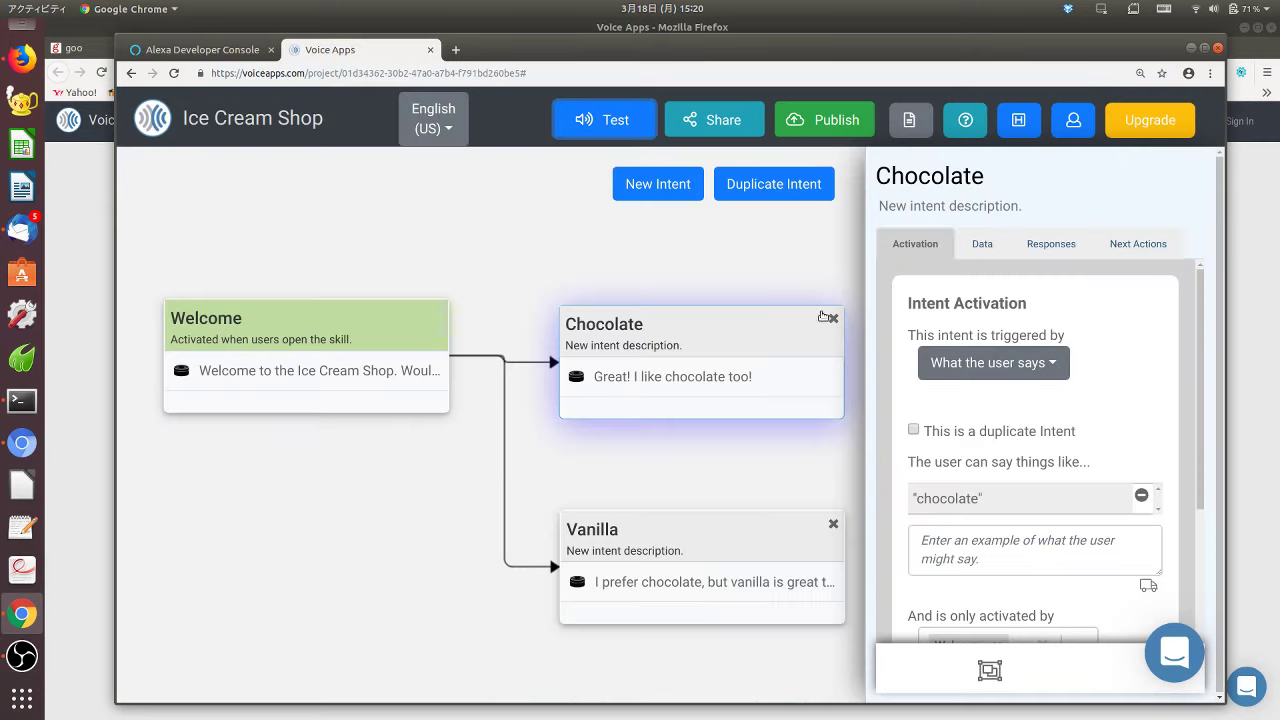
- Try to publish the Ice Cream Shop project by deploying the skill, and close the publishing dialog
click(807, 122)
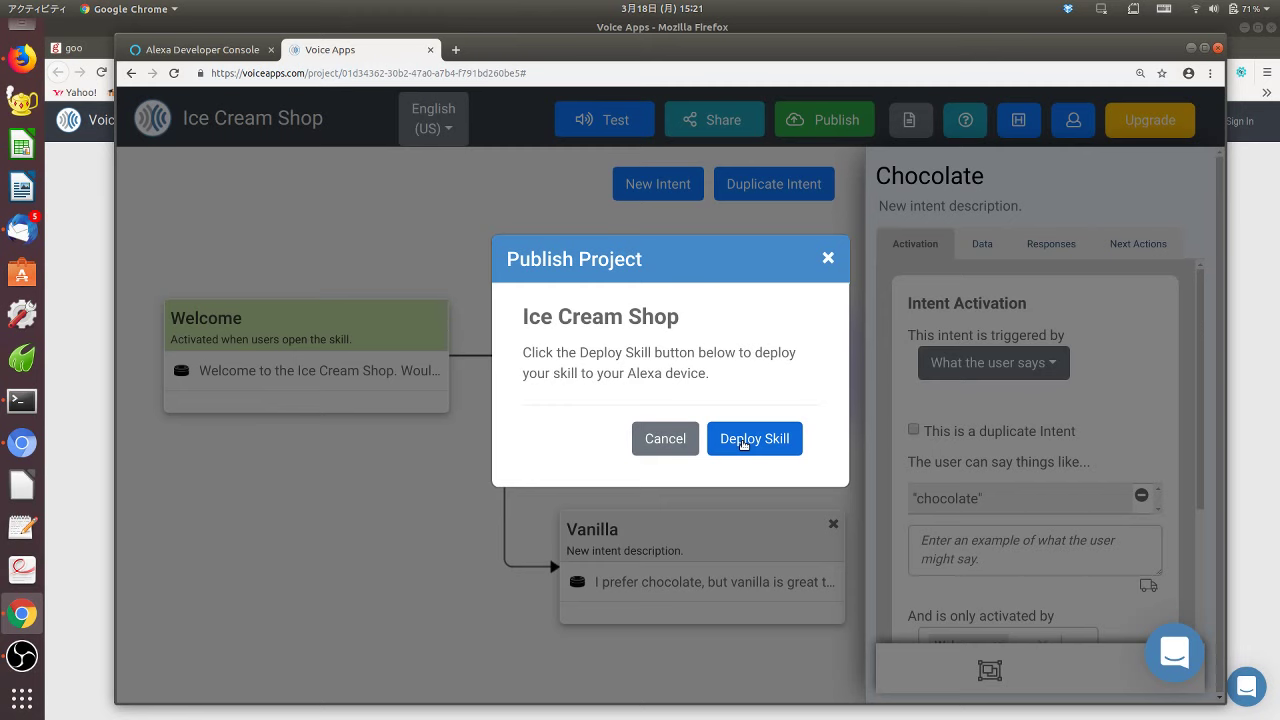
click(743, 444)
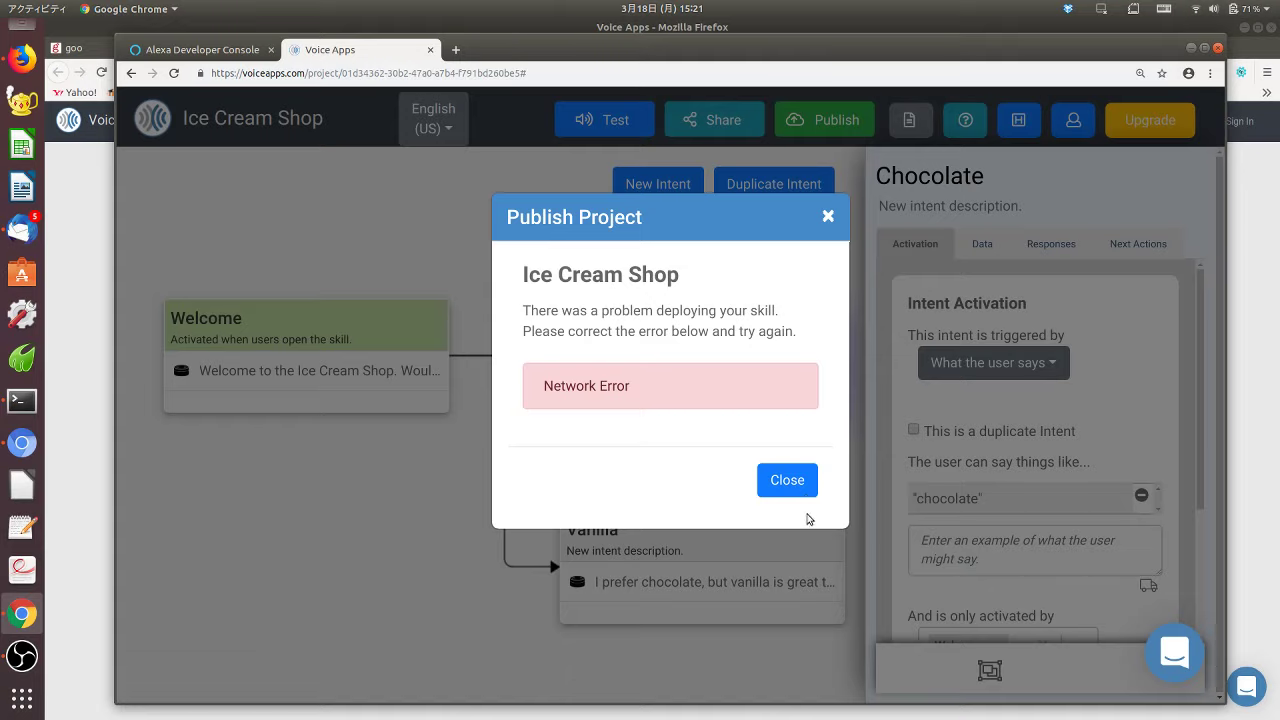
click(786, 479)
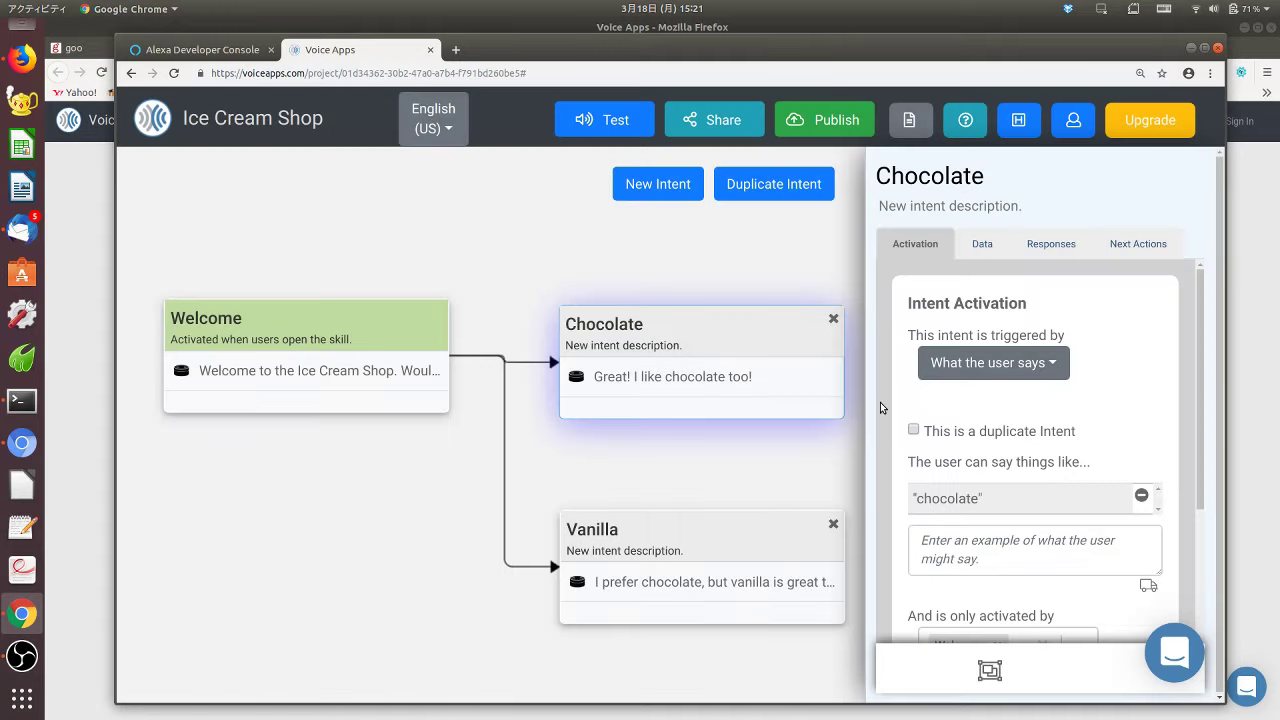
- Reload the Ice Cream Shop project page and retry deploying the skill, closing the publishing dialog at the end
drag(822, 54, 791, 54)
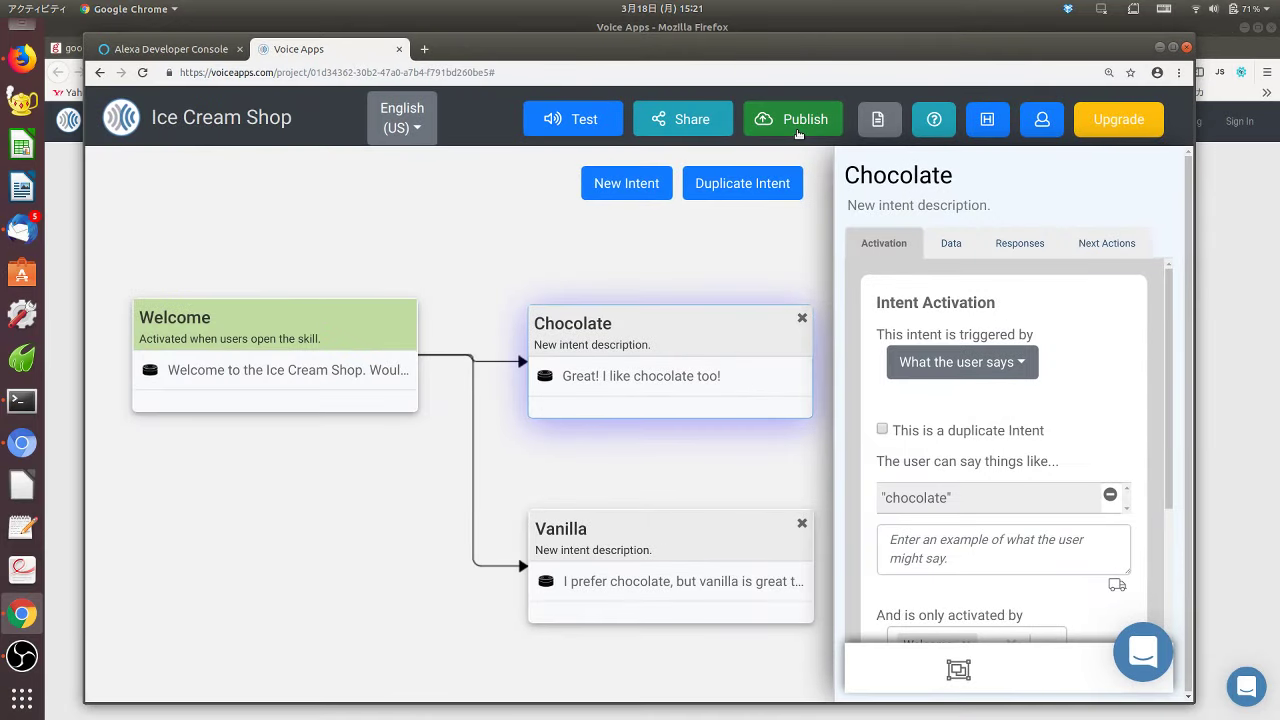
click(145, 77)
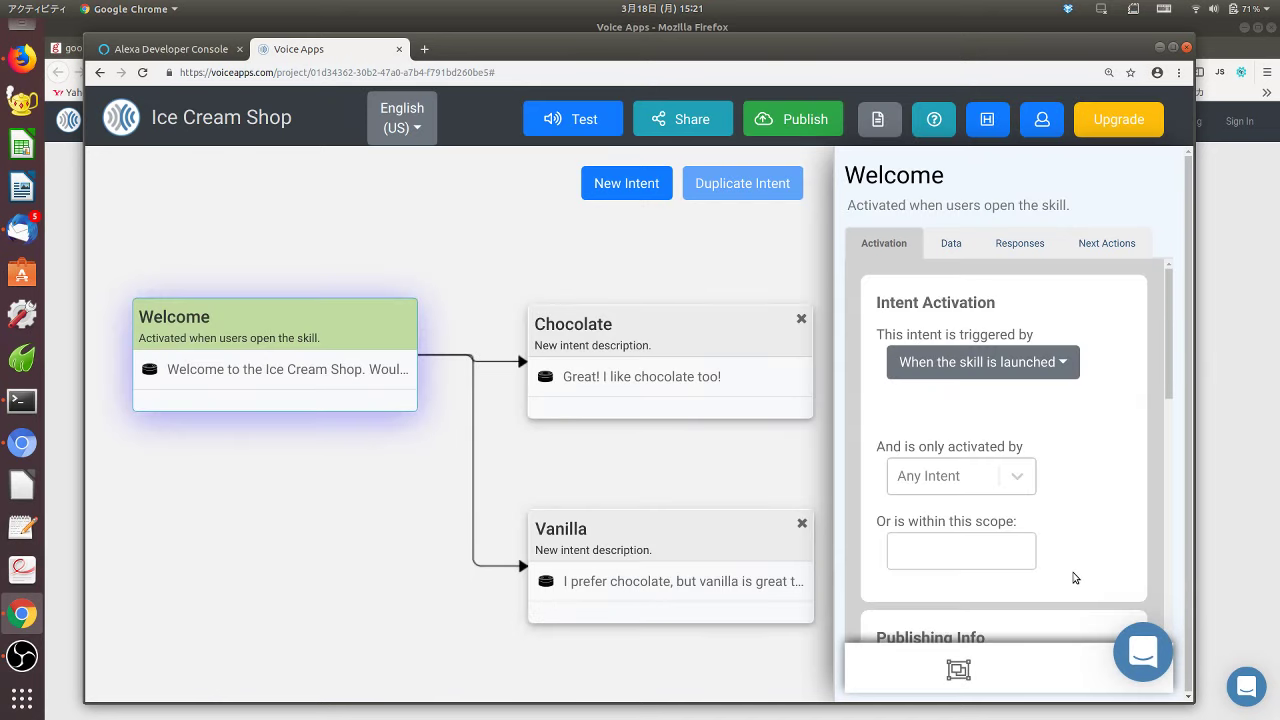
click(797, 121)
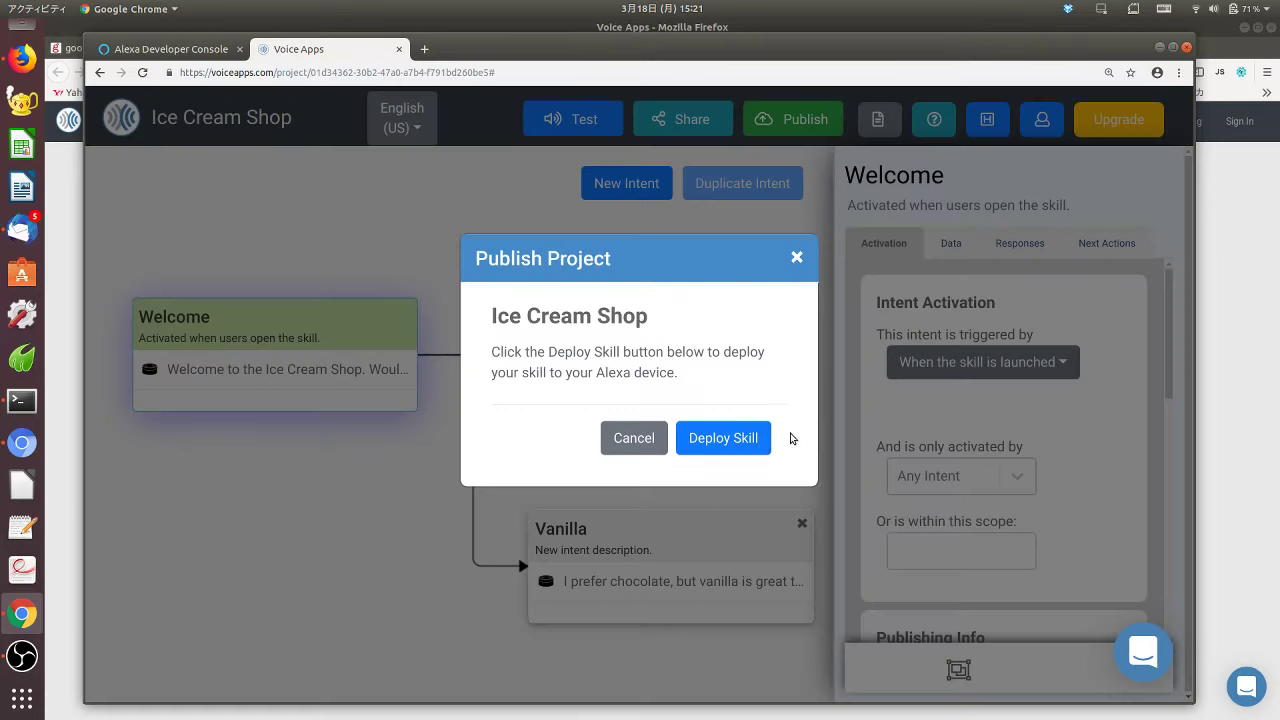
click(746, 443)
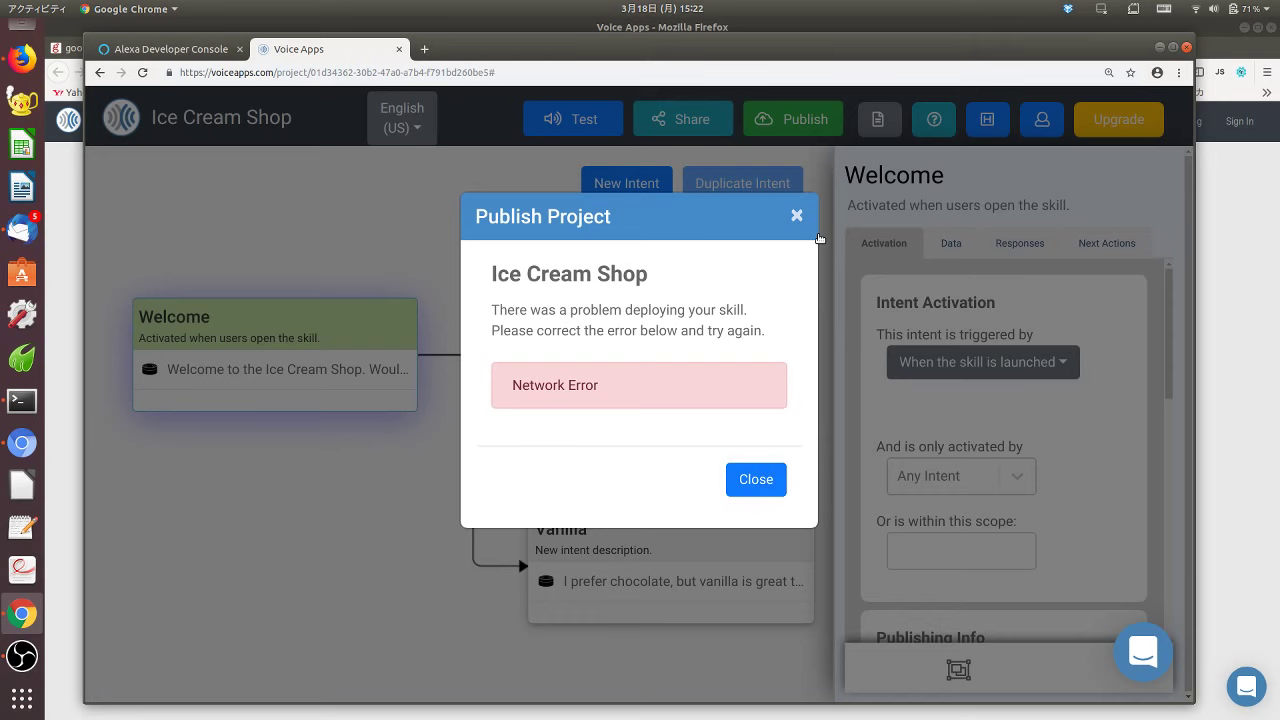
click(797, 215)
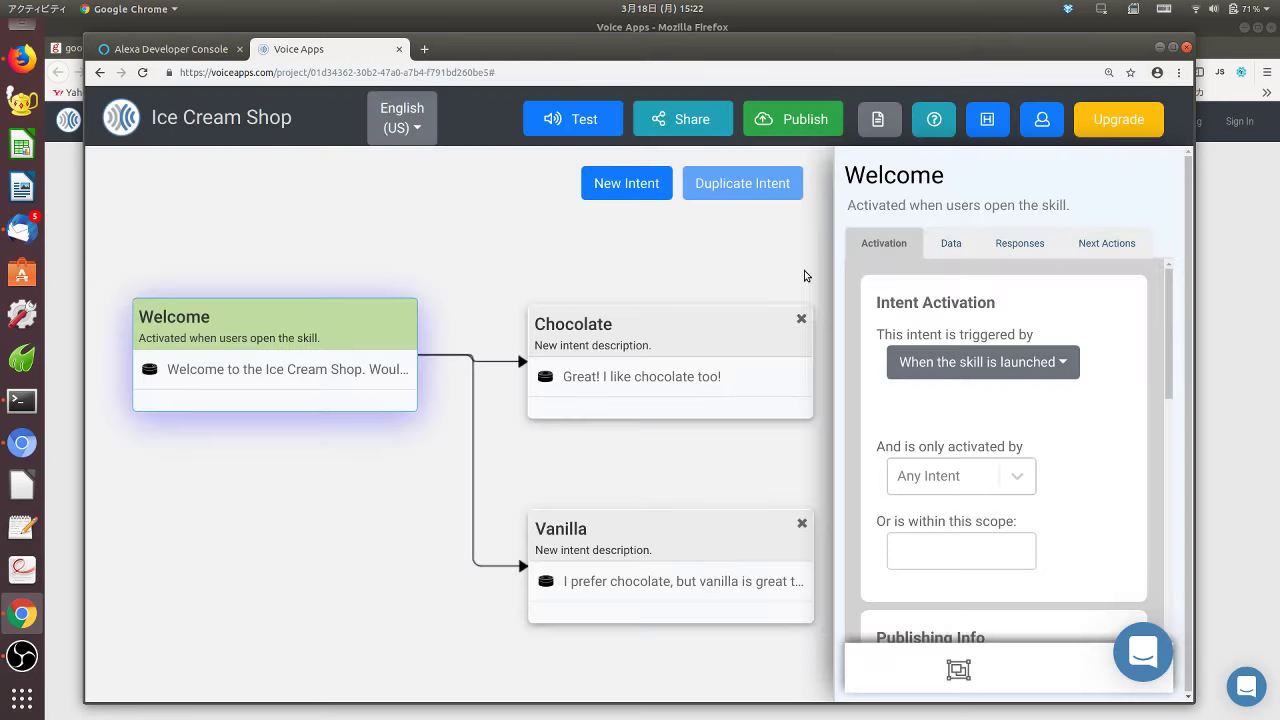
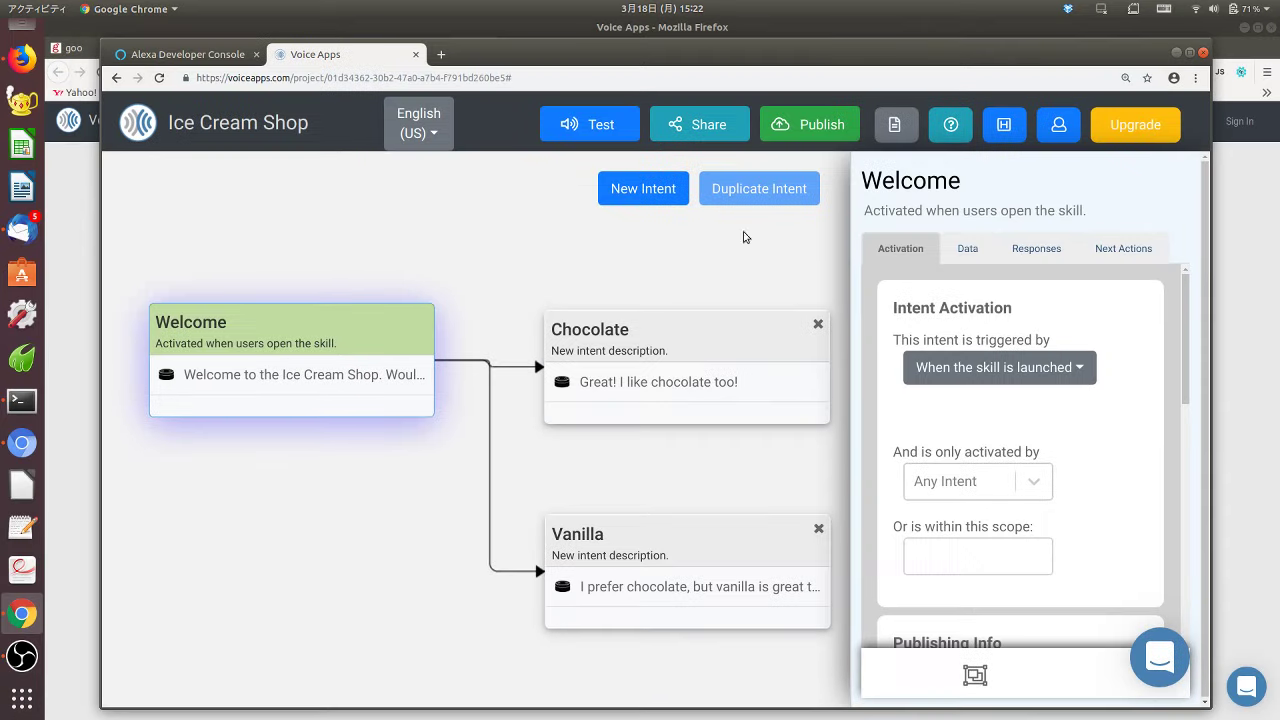
- Check the Alexa Developer Console's skill list for the deployed skill, and return to the Ice Cream Shop project
click(190, 56)
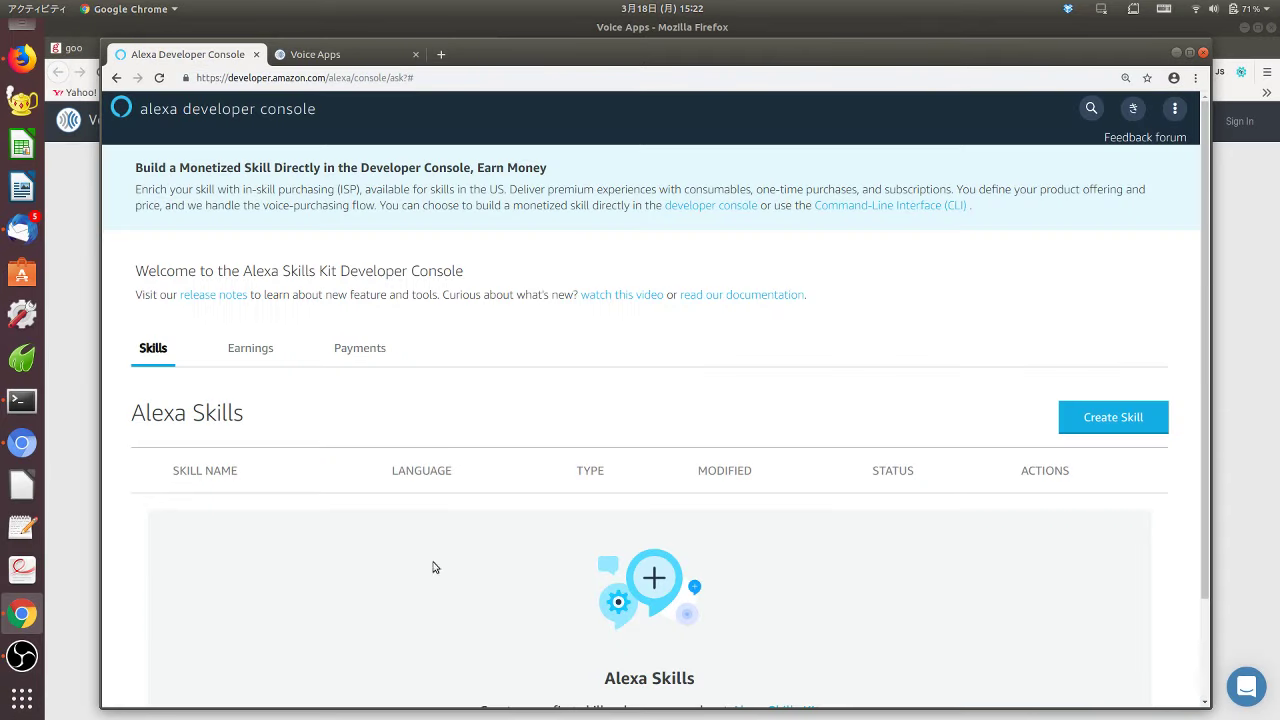
click(356, 58)
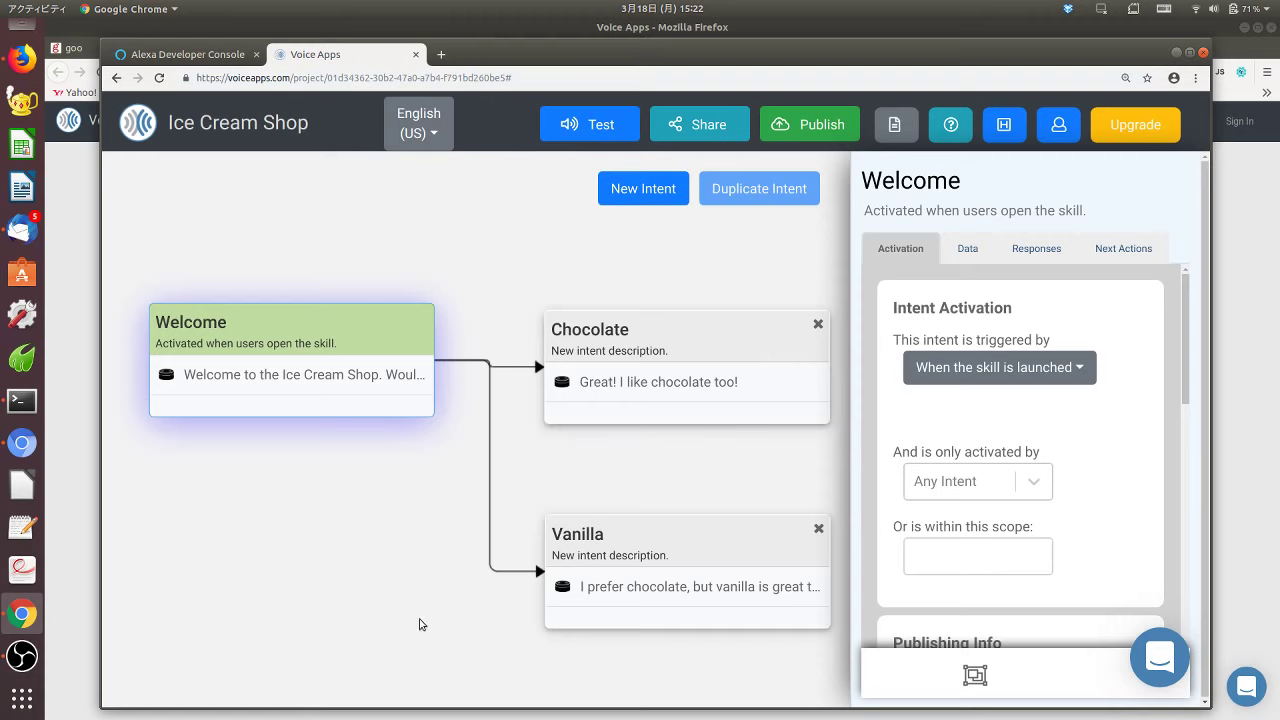
- Switch to OBS Studio, mute the microphone, and return to the project in Chrome
click(22, 656)
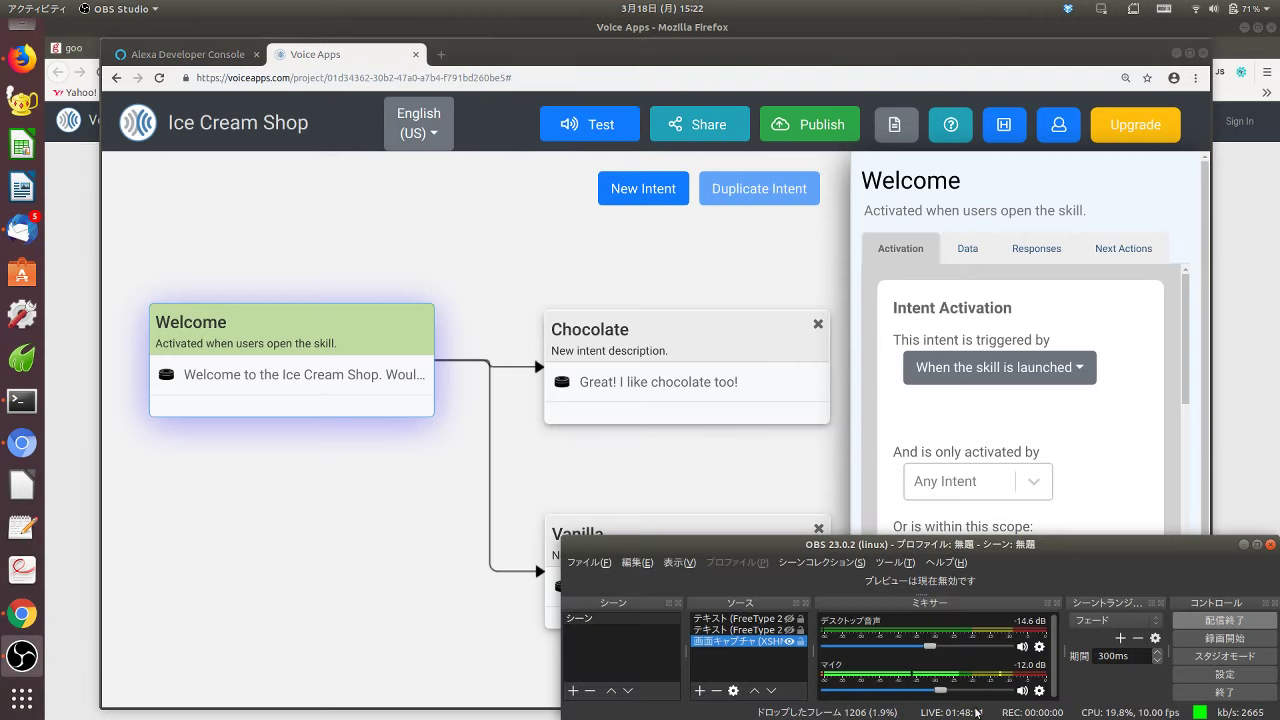
click(1022, 690)
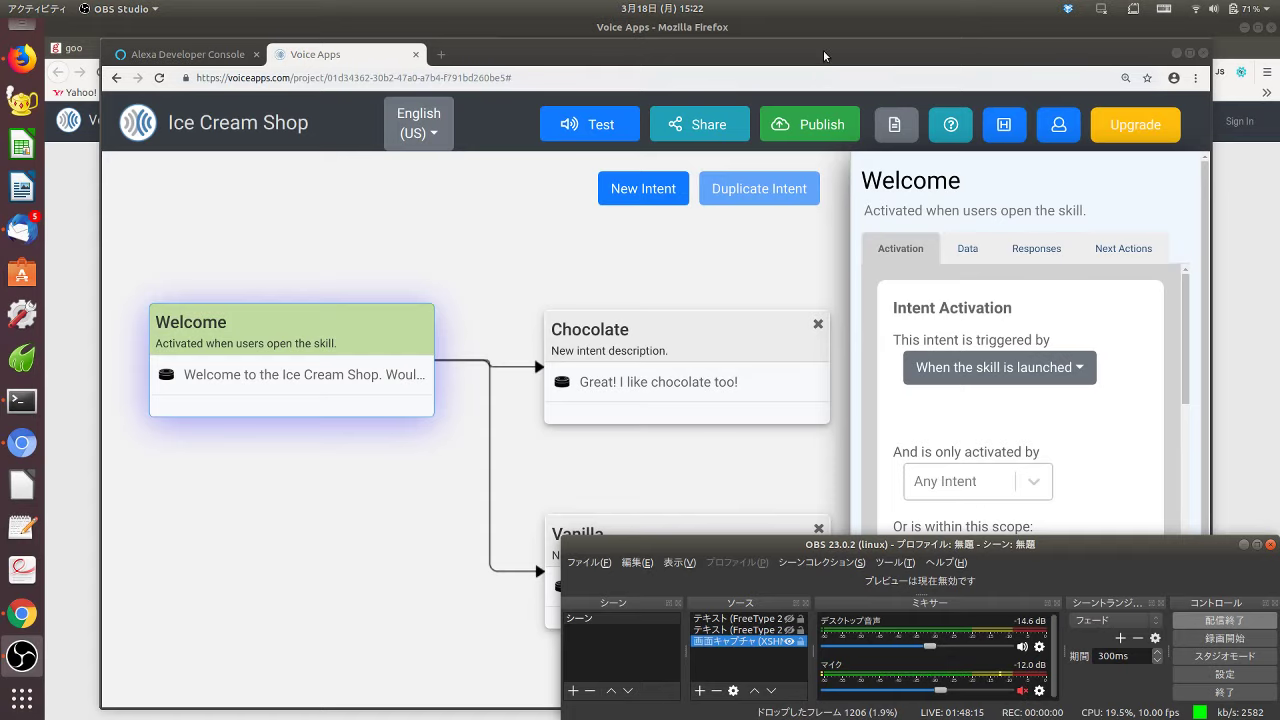
key(alt+Tab)
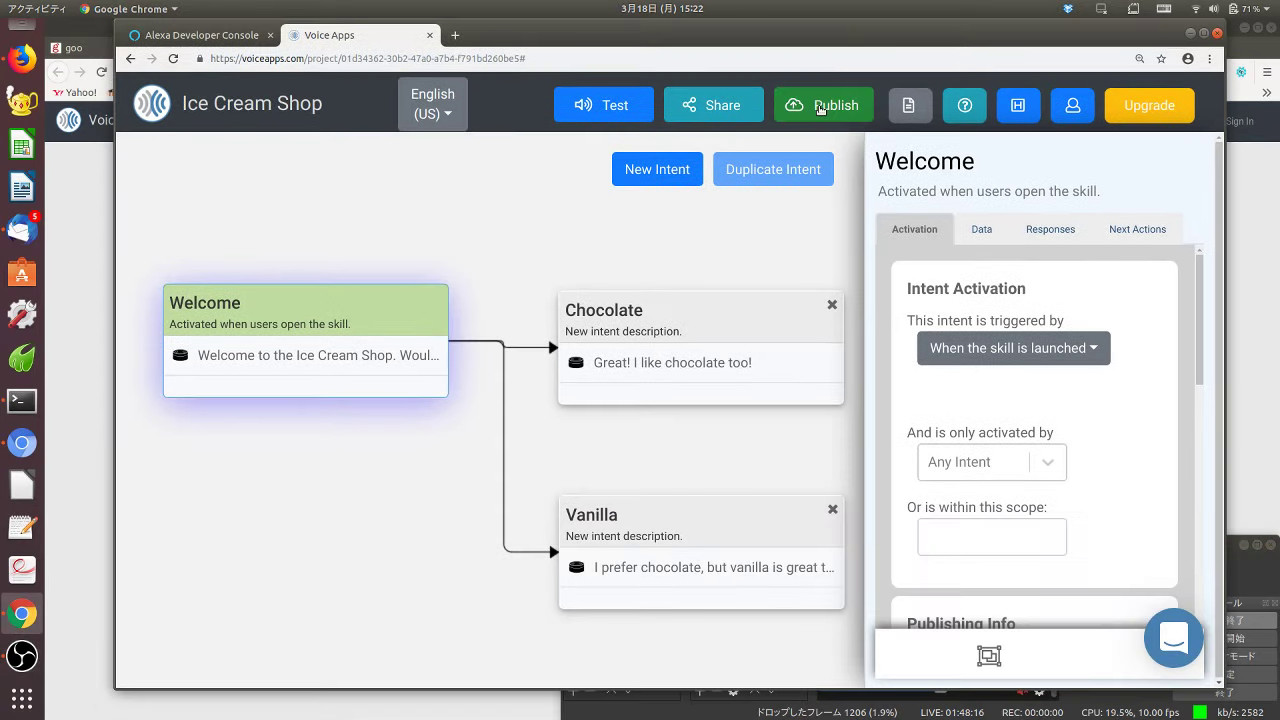
- Go to the Voice Apps project list, and look at the Alexa Developer Console's skill list and its skill creation form
click(148, 103)
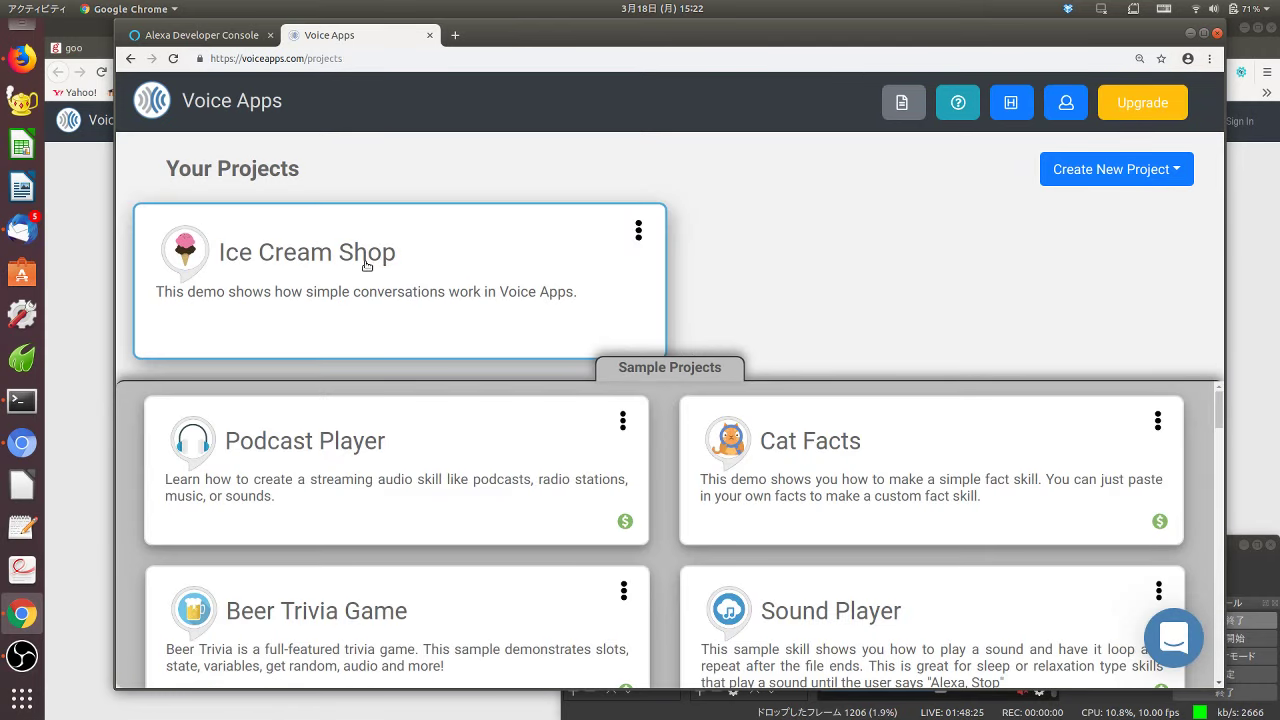
click(200, 35)
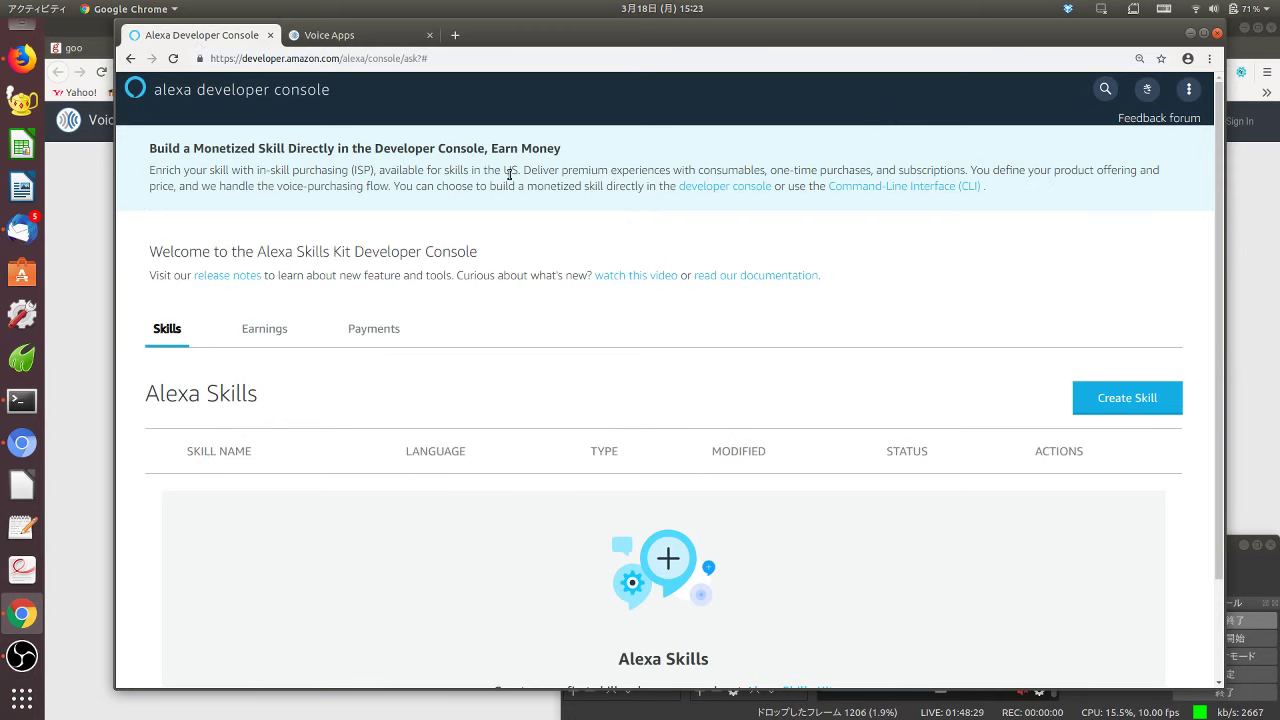
click(178, 97)
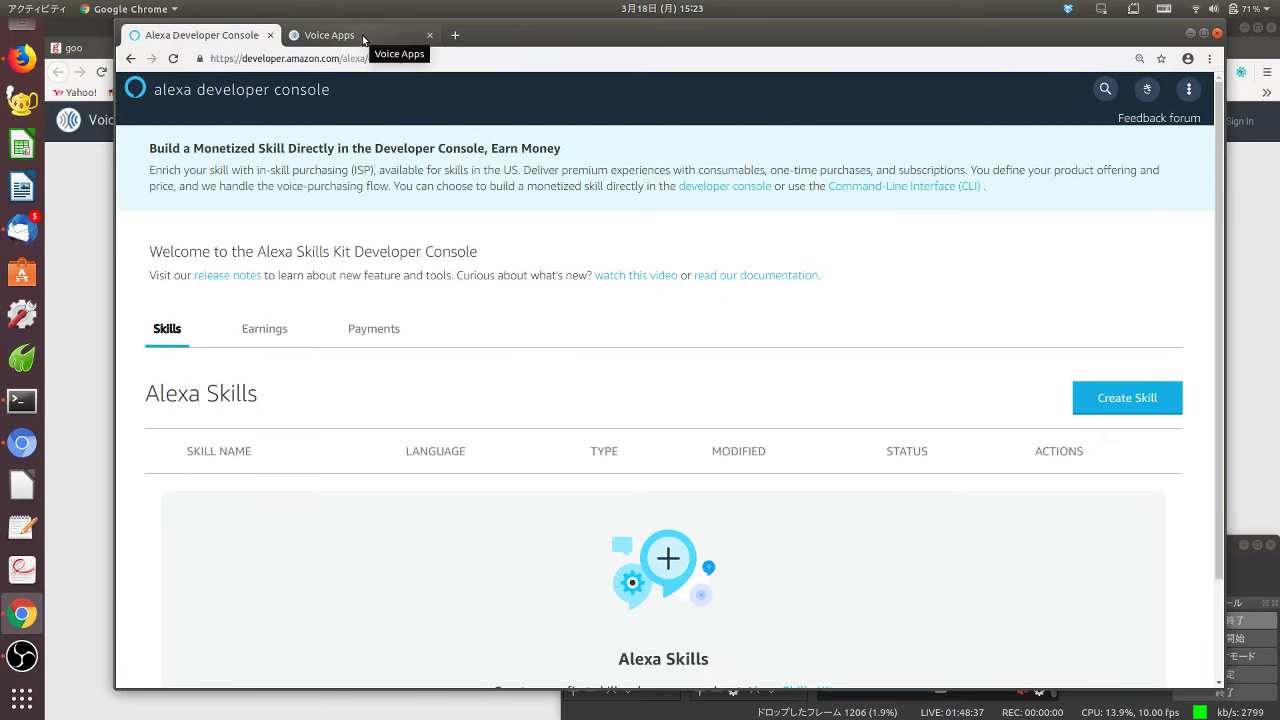
click(1096, 397)
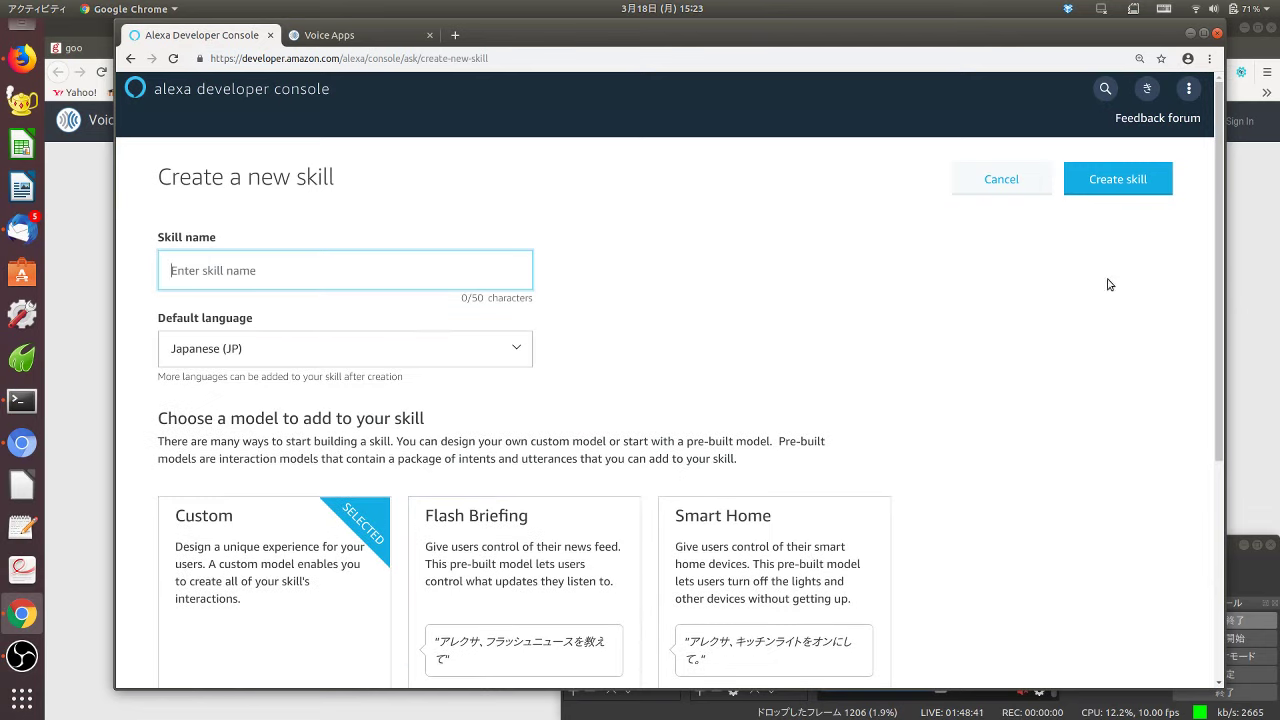
click(999, 178)
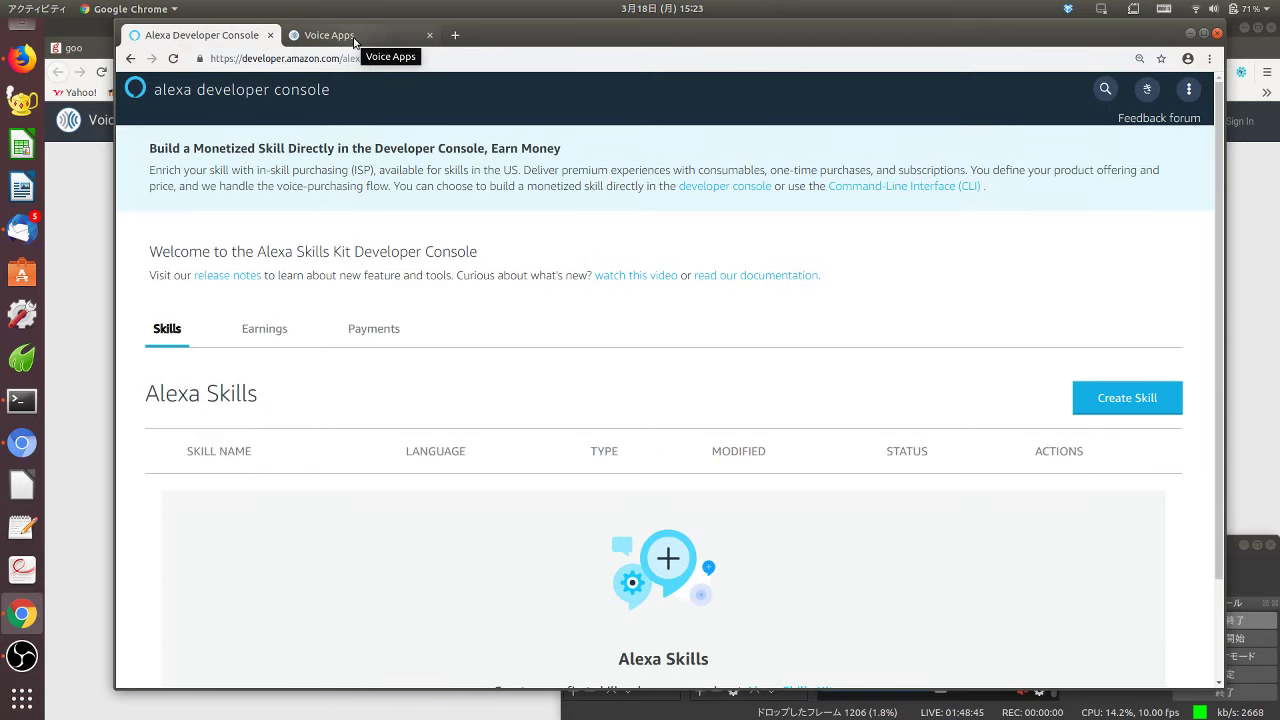
- Reopen the Ice Cream Shop project from the Voice Apps project list and try once more to deploy the skill
click(355, 42)
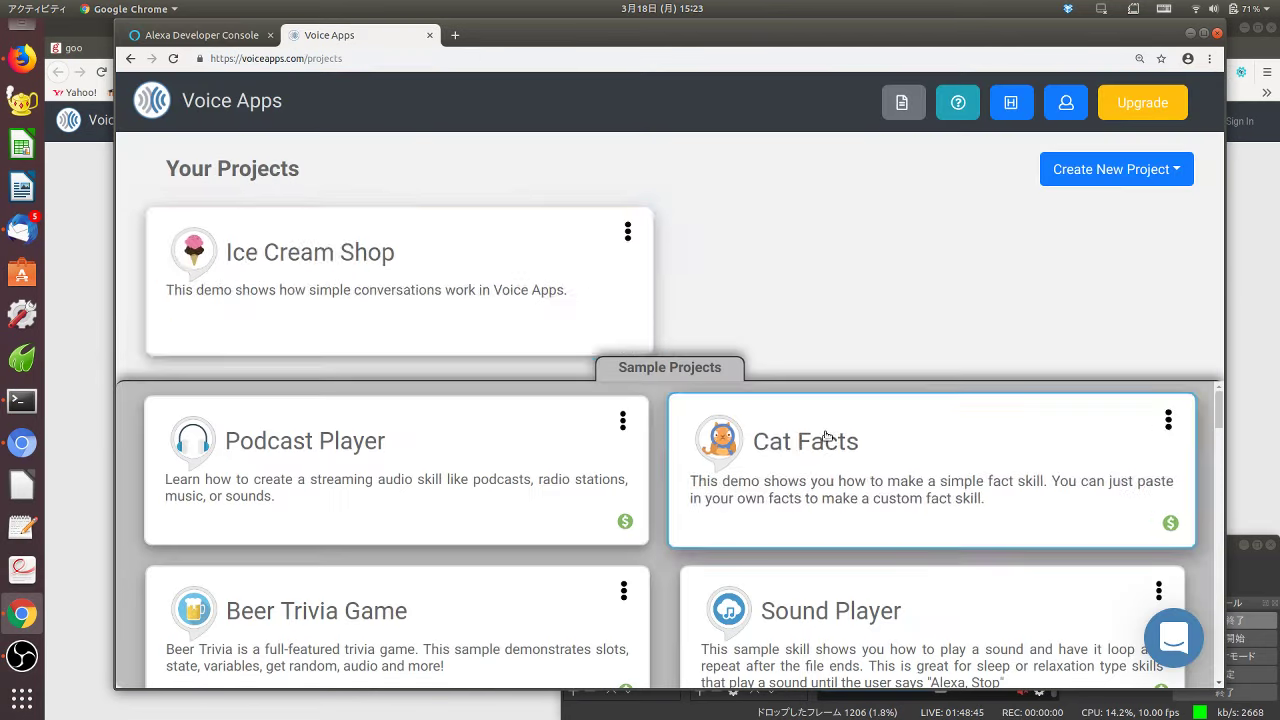
click(367, 270)
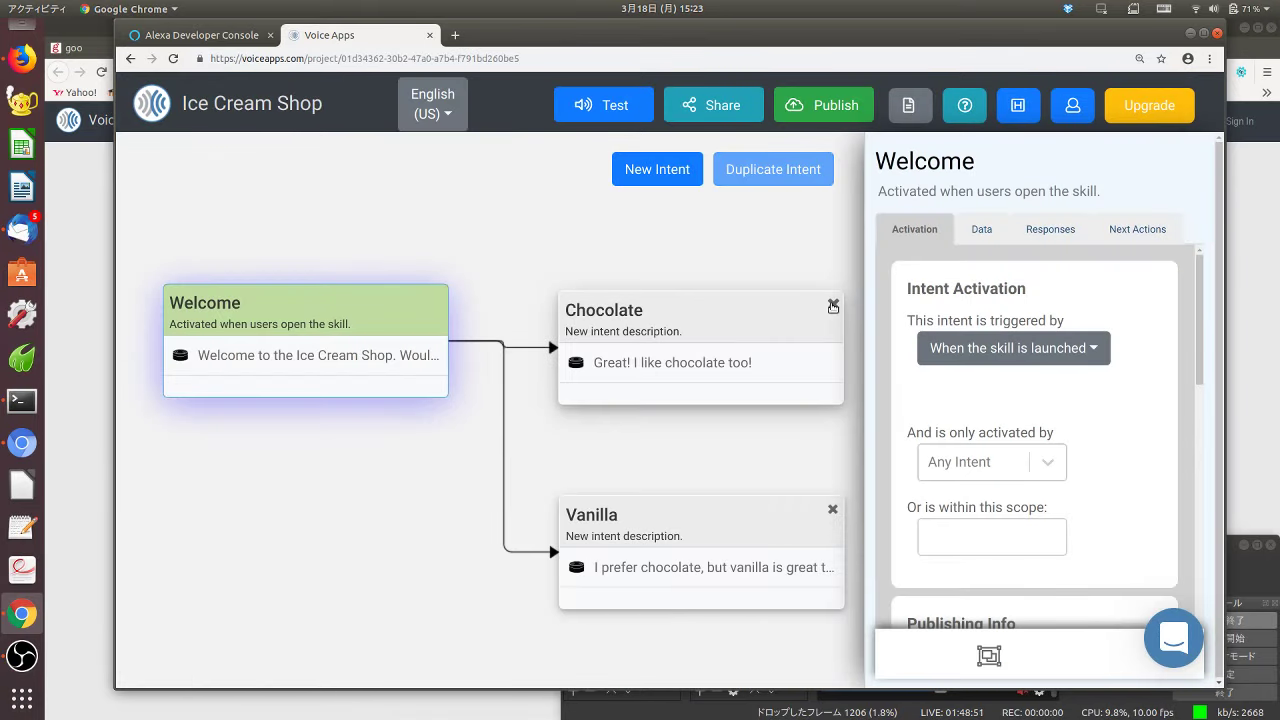
click(831, 110)
click(745, 434)
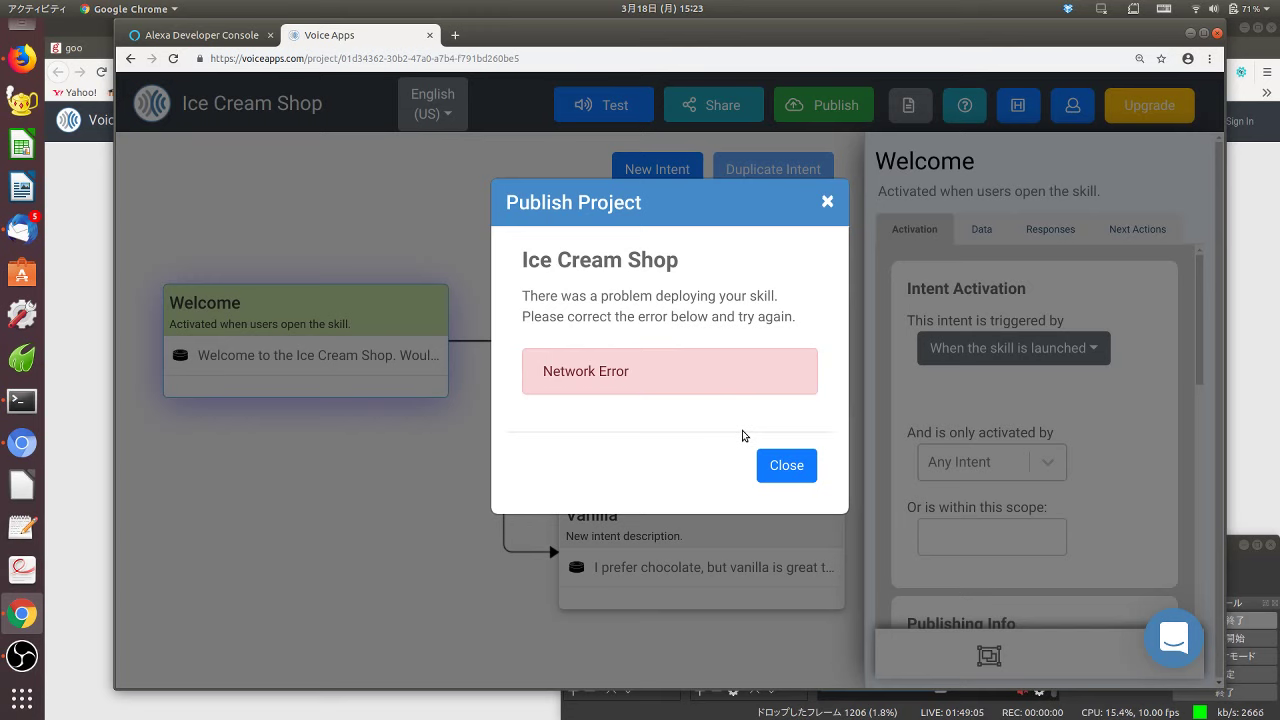
click(786, 465)
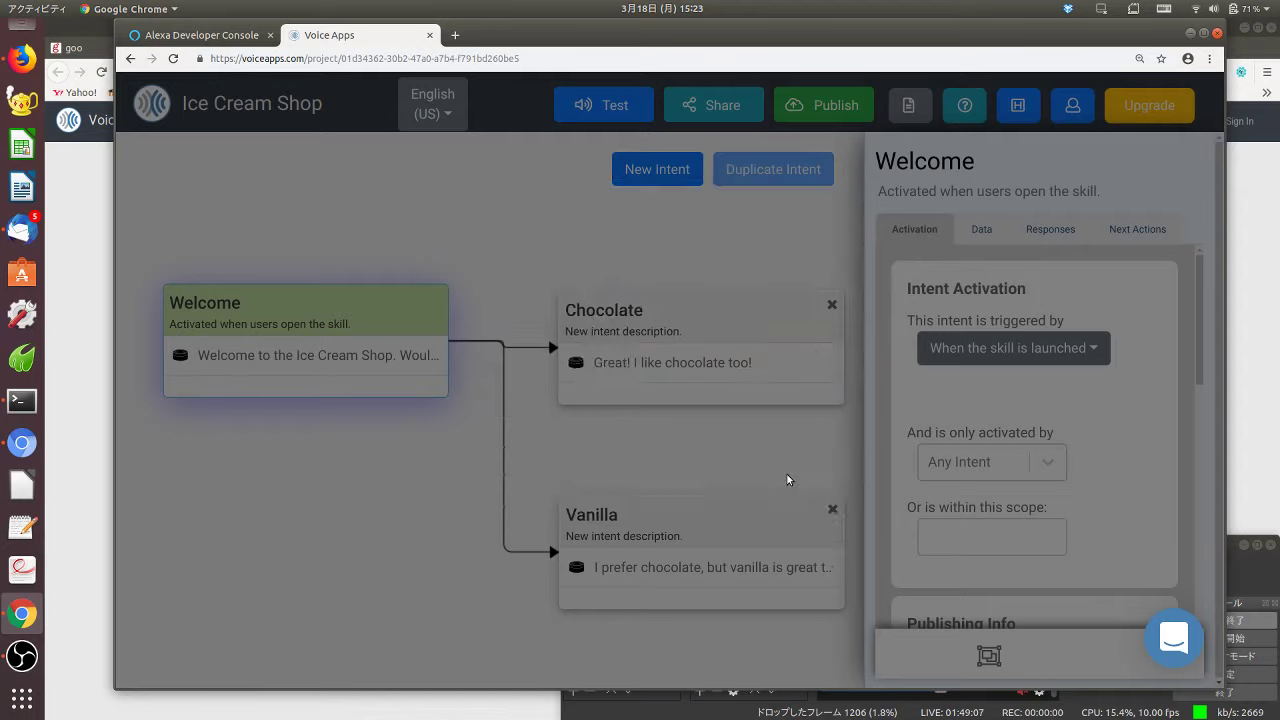
- Move the Chrome window aside to uncover OBS Studio, unmute the microphone, and bring the project window back into view
drag(554, 34, 549, 228)
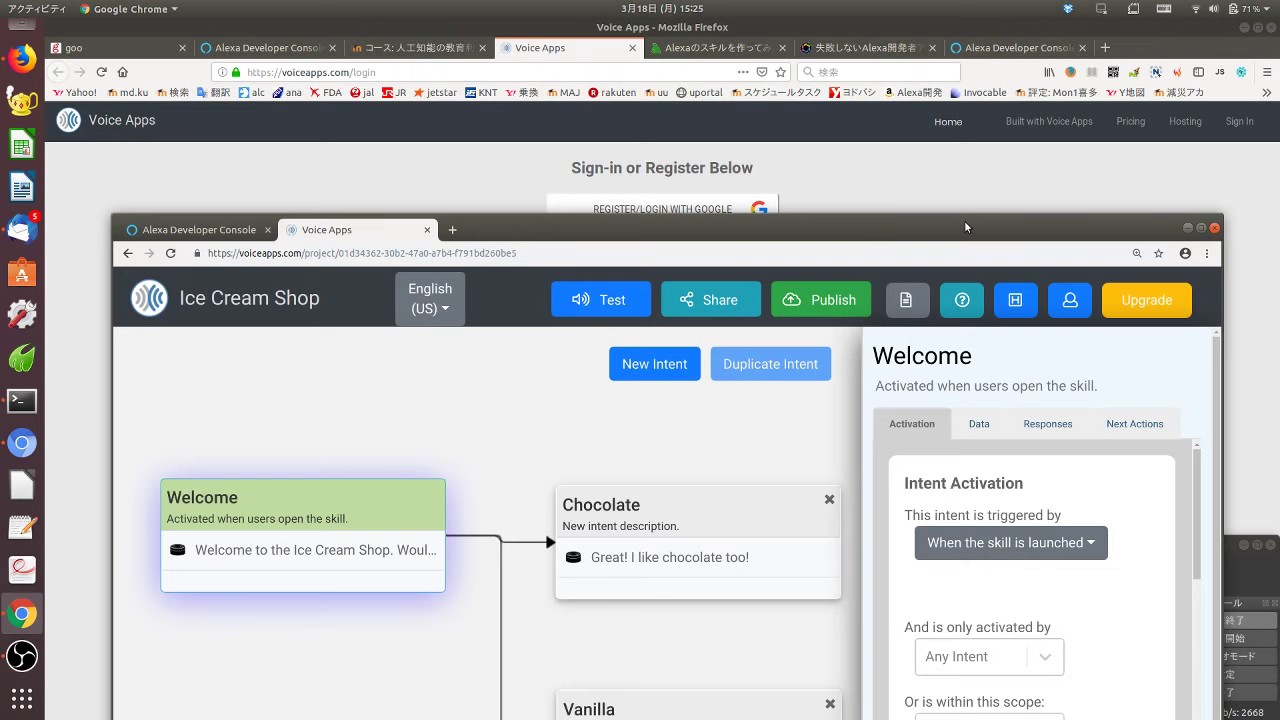
drag(948, 230, 570, 67)
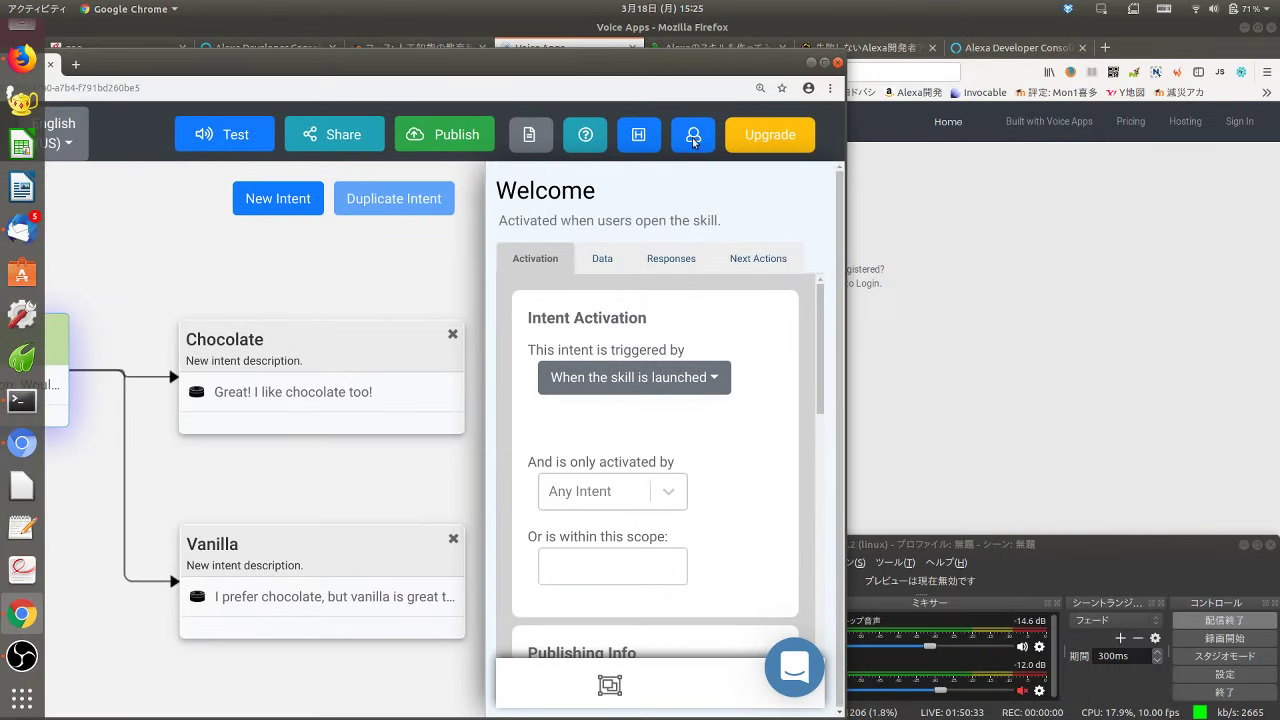
click(1022, 691)
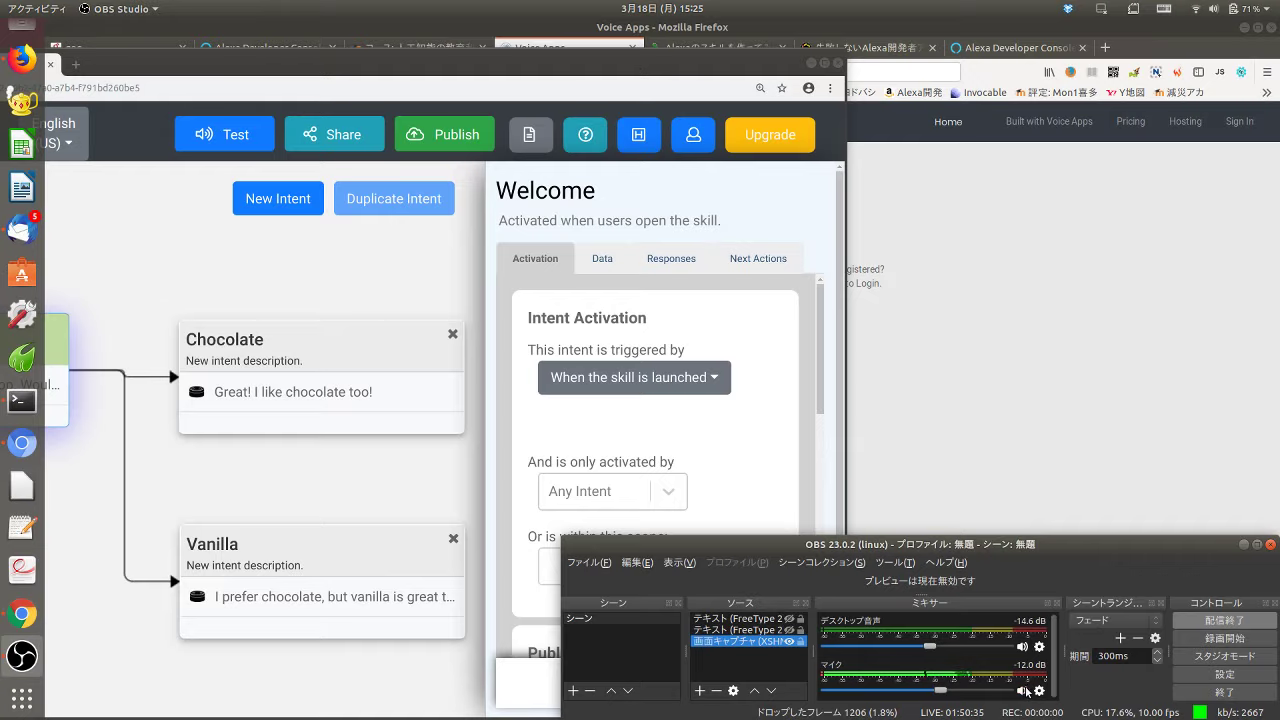
drag(636, 64, 1011, 47)
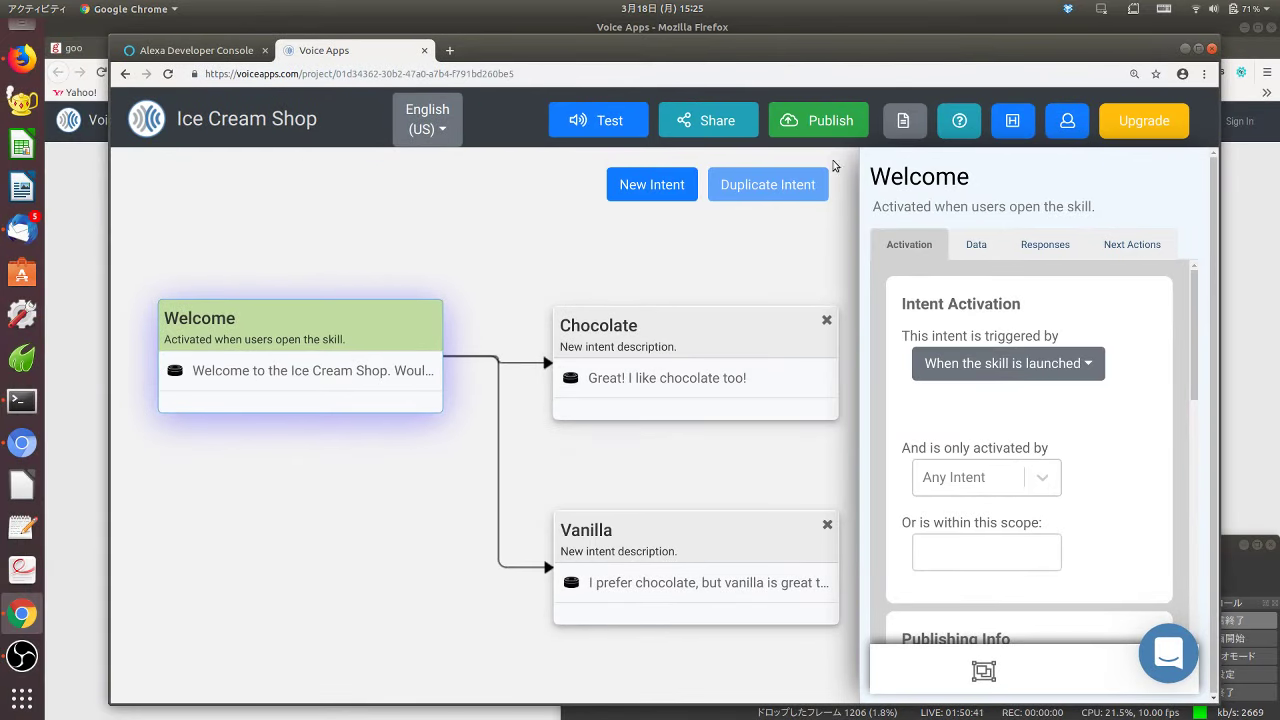
- Leave the Ice Cream Shop project and open the Voice Apps project list
drag(847, 56, 833, 55)
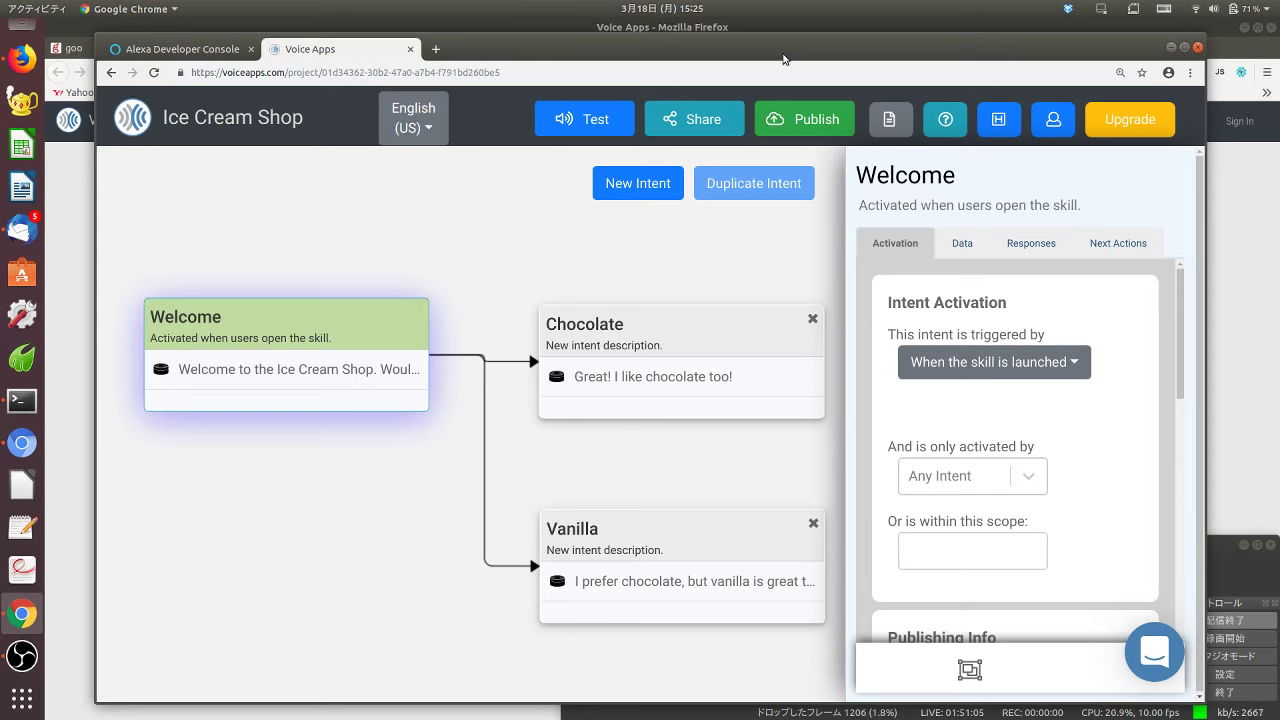
click(133, 120)
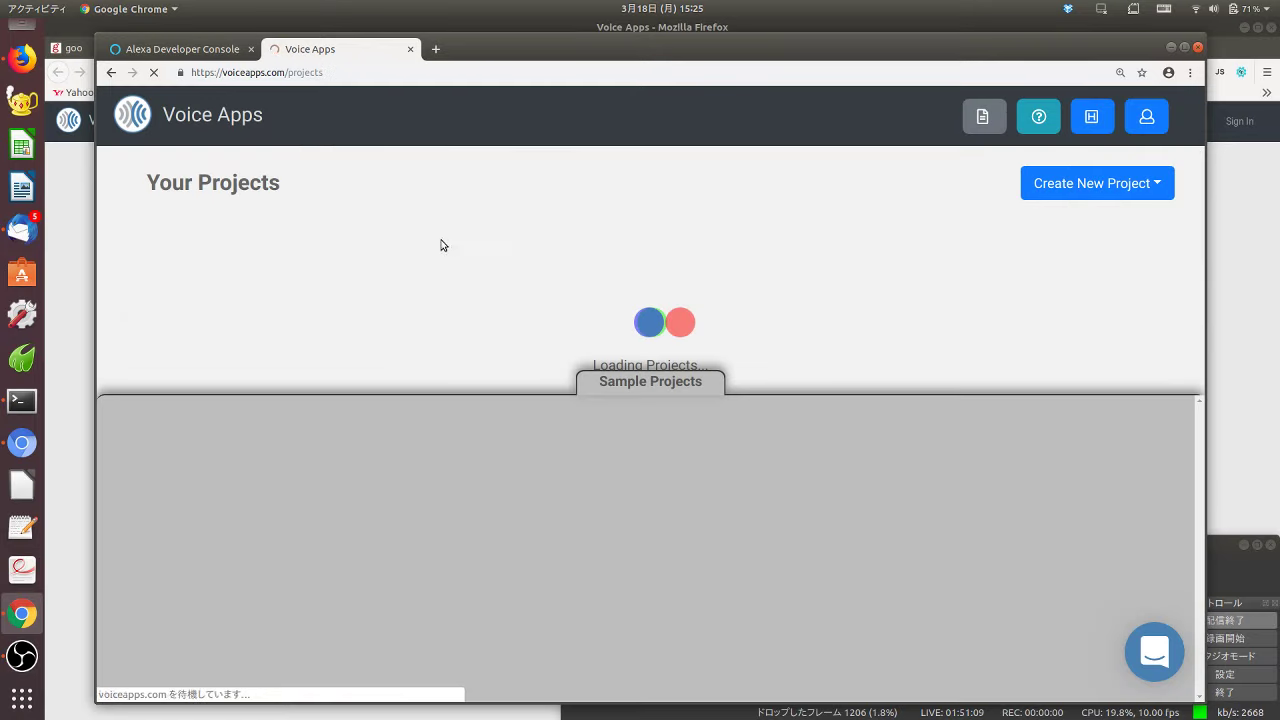